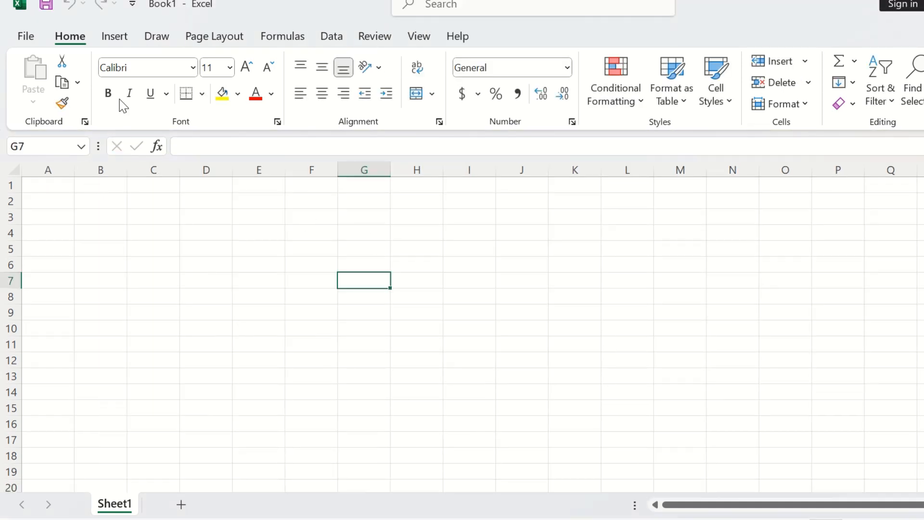
Step: Merge and centre cells A1 through D1
click(62, 195)
click(66, 186)
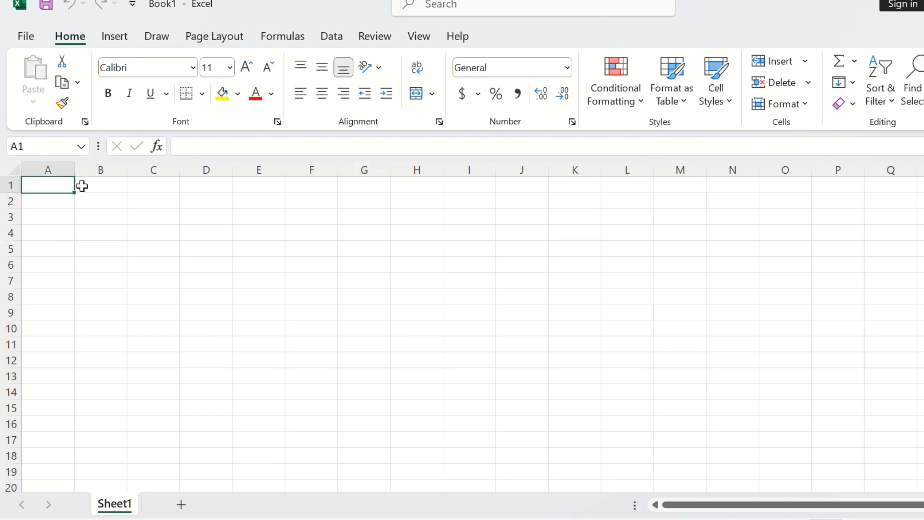
drag(82, 186, 204, 185)
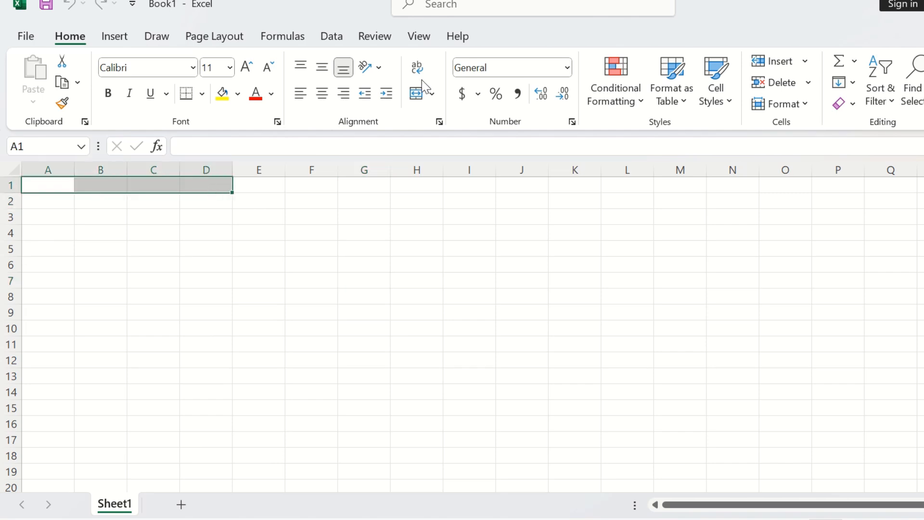
click(415, 95)
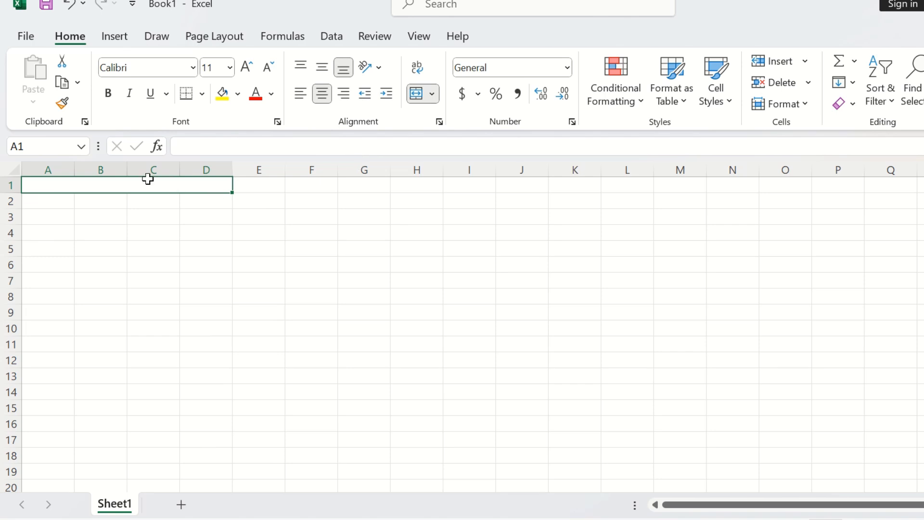
Step: Enter the title MY BUSINESS BADGET PLAN in the merged cell
text(M)
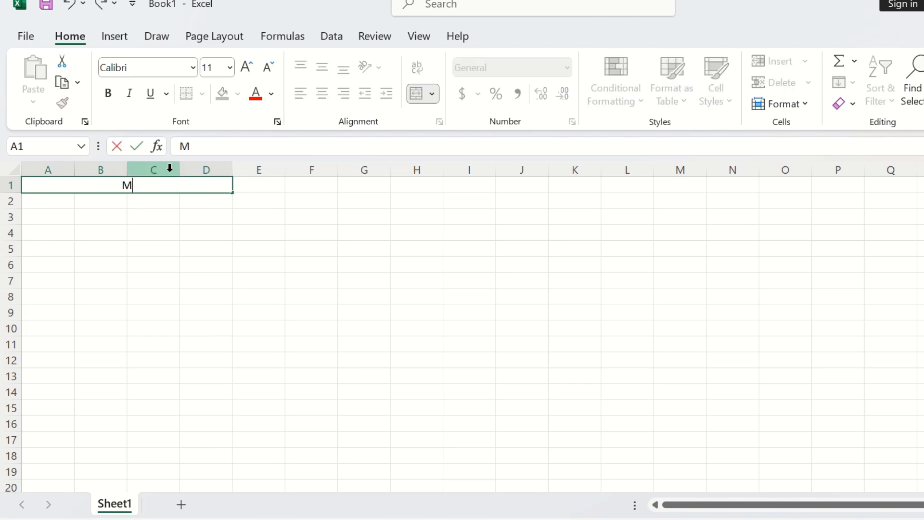
text(Y BUSINESS)
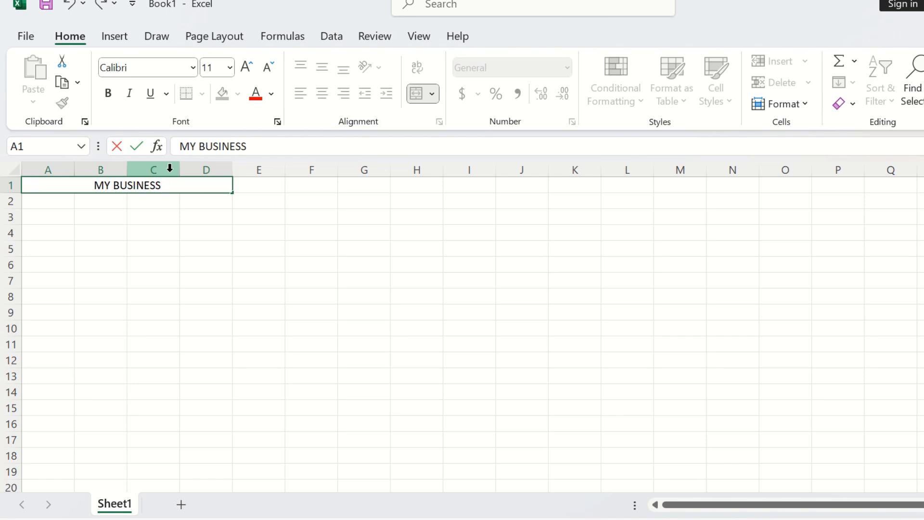
text( BAD)
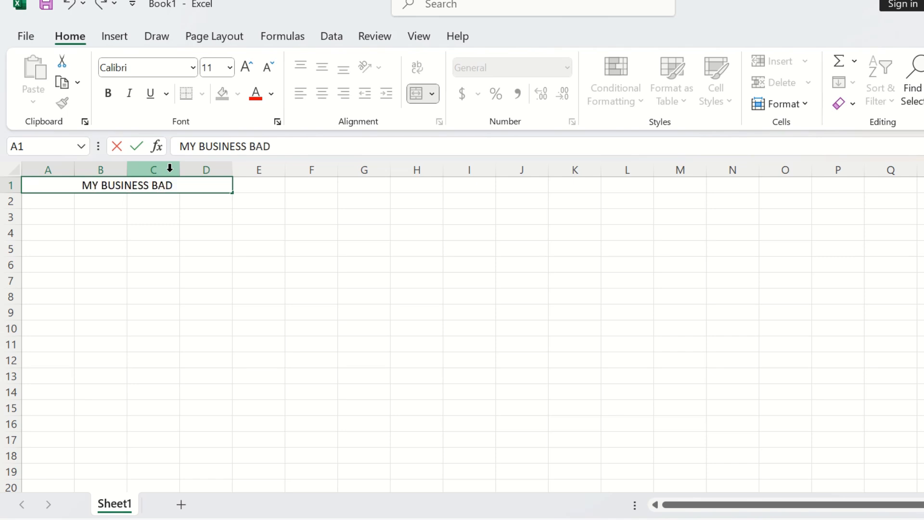
text(GET PLAN)
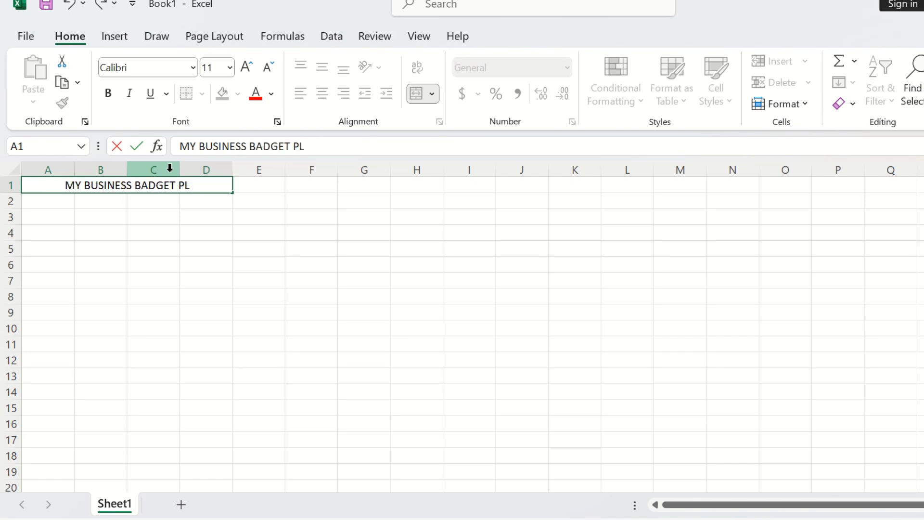
Step: Enter the header ITEM NAME in A2 and autofit column A to its contents
click(50, 205)
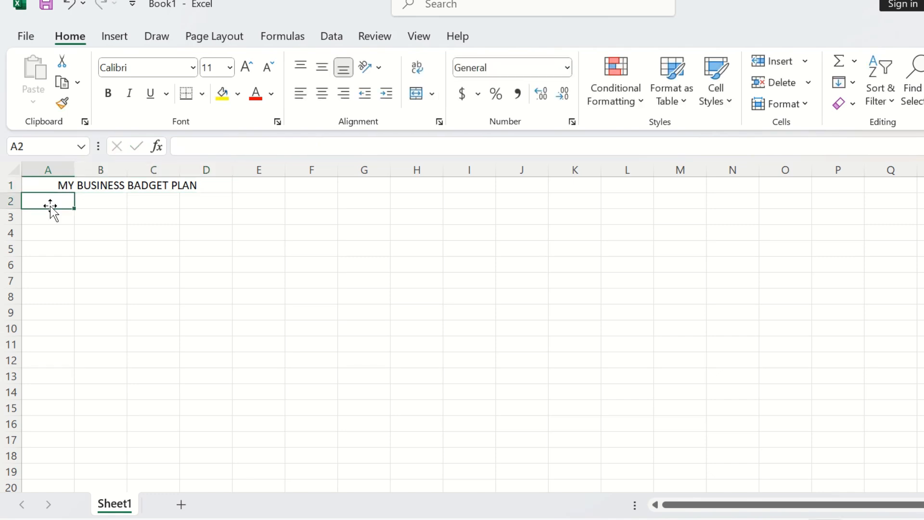
text(IT)
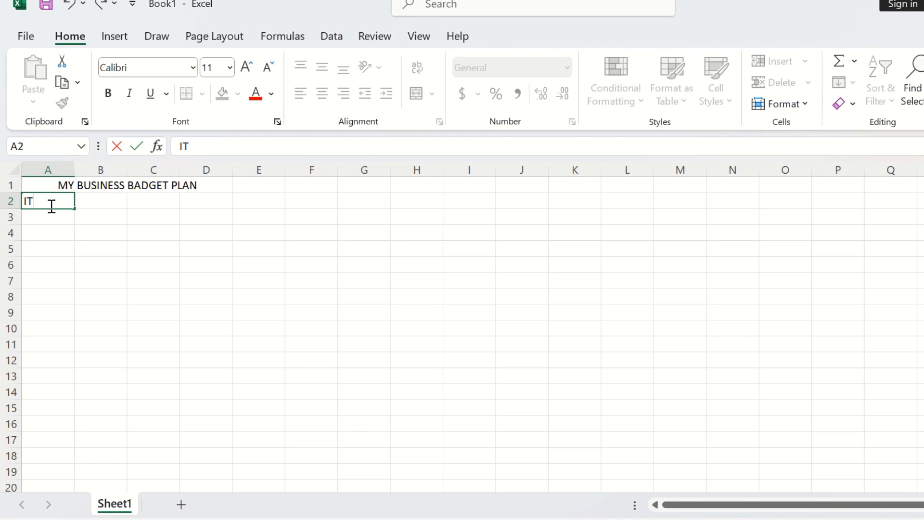
text(EM NAME)
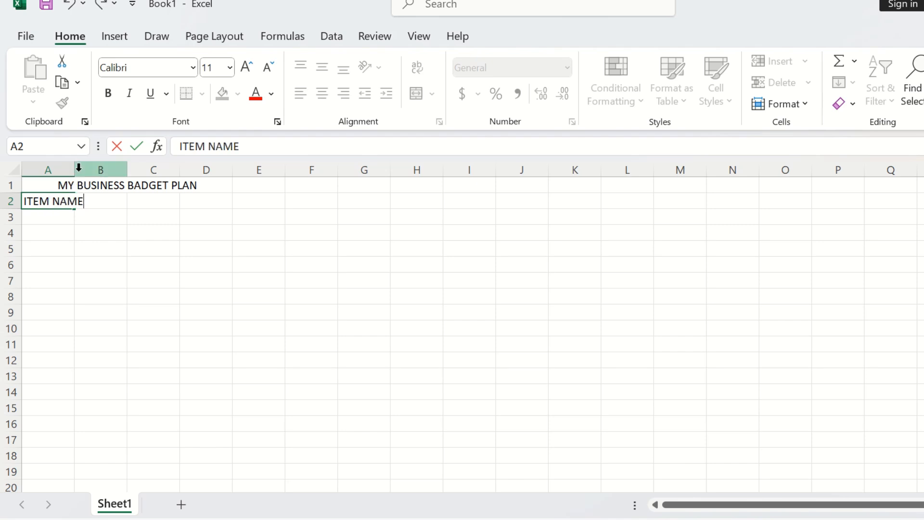
double_click(77, 166)
Step: Enter the headers BUYING in B2 and NO. ITEMS in C2
click(103, 204)
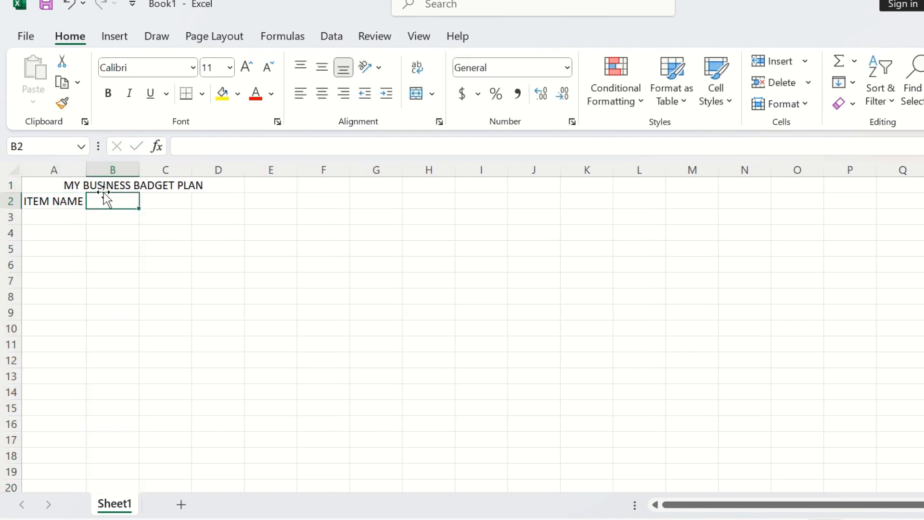
text(BUYING)
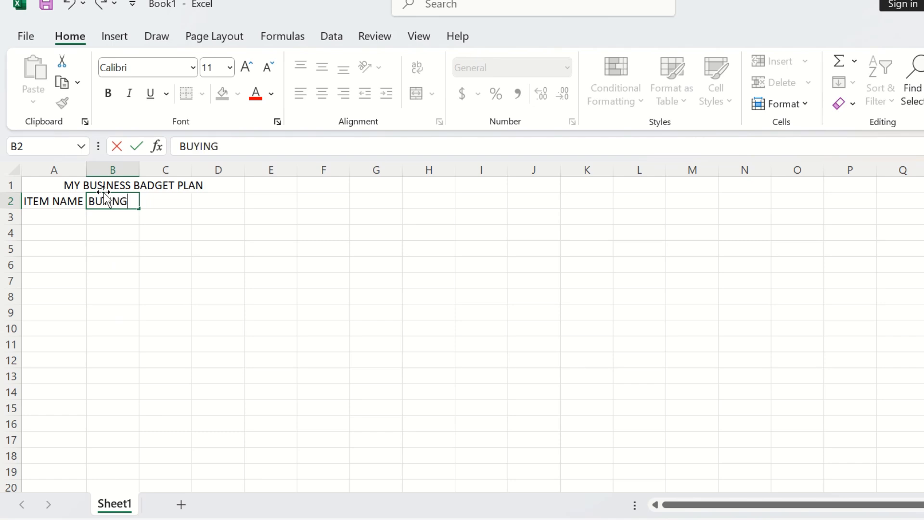
click(164, 202)
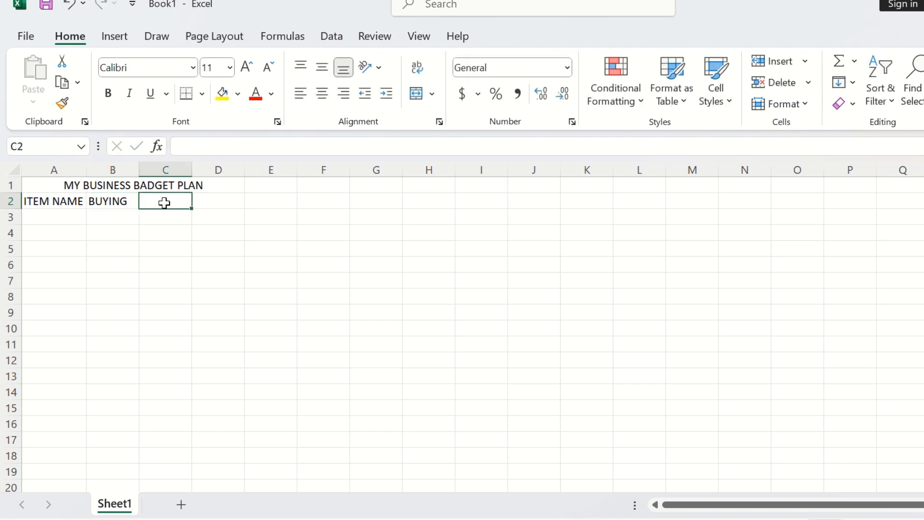
text(NO)
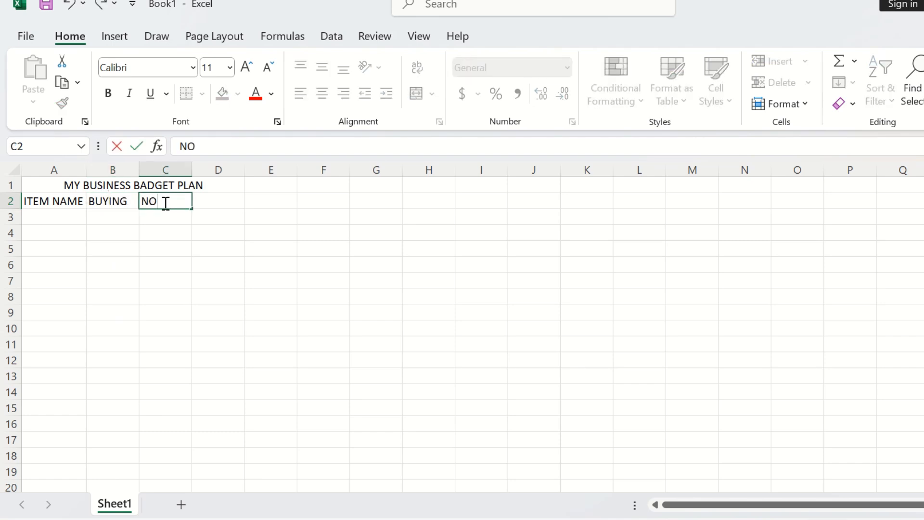
text(. ITEMS)
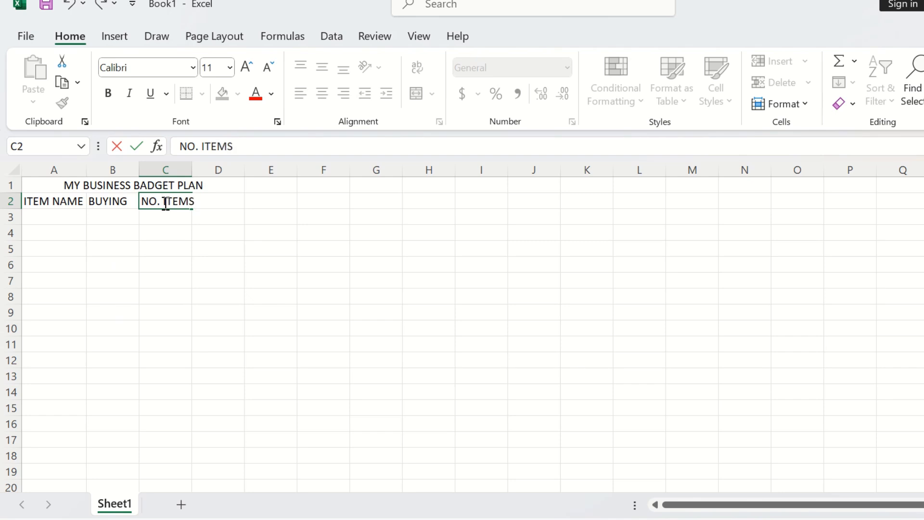
Step: Autofit column C and enter the header TOTA BP in D2
double_click(196, 166)
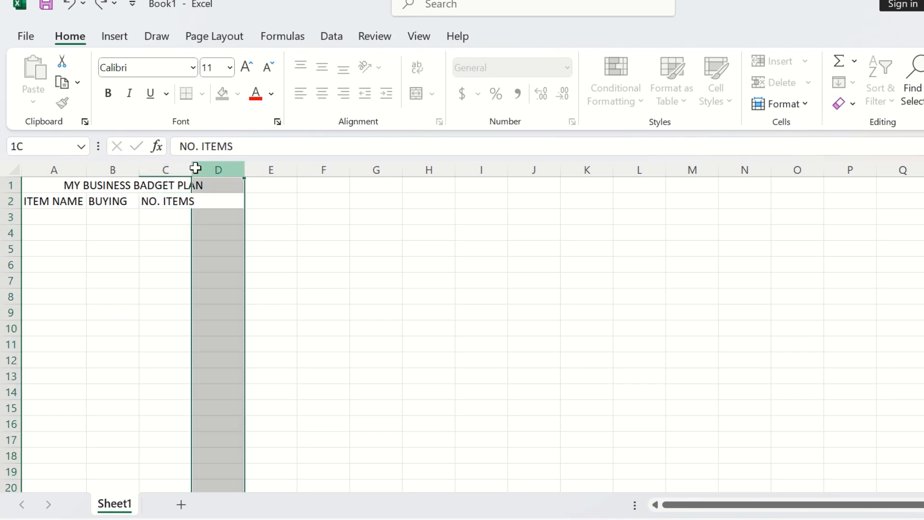
click(224, 204)
text(TOT)
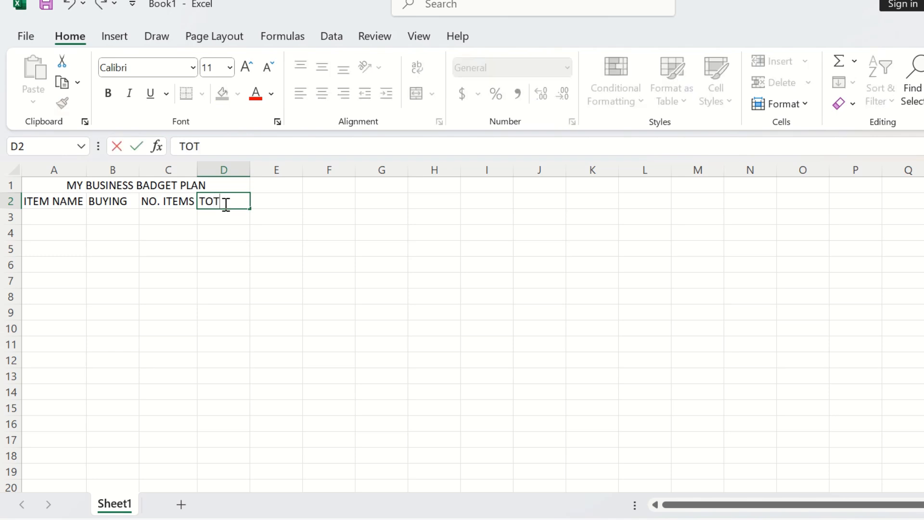
text(A BP)
Step: Enter the item WHEAT FLOUR in A3
click(54, 212)
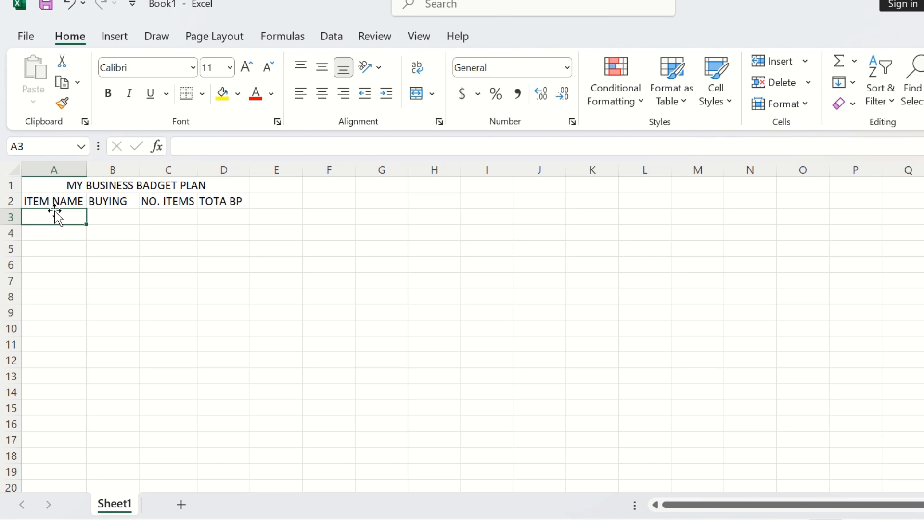
text(W)
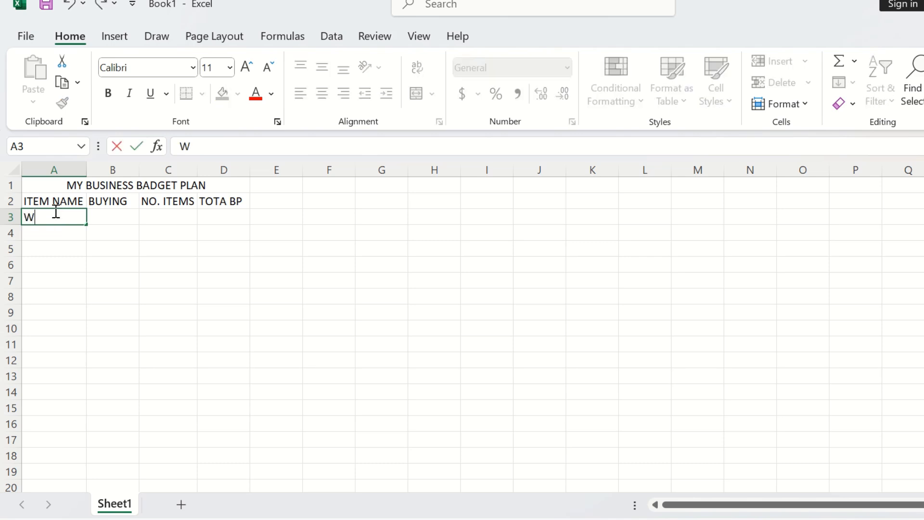
text(HEAT FLOUR)
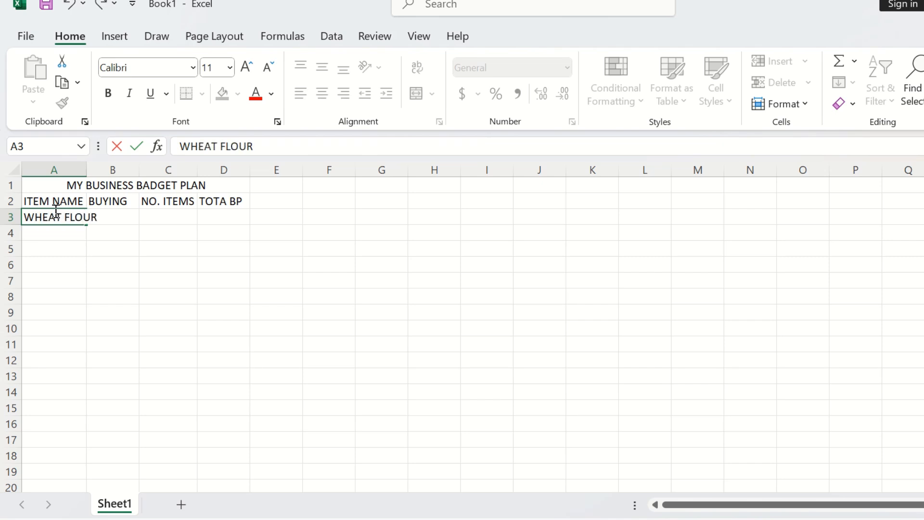
Step: Enter the items COOKING OIL in A4 and WATER in A5
click(48, 238)
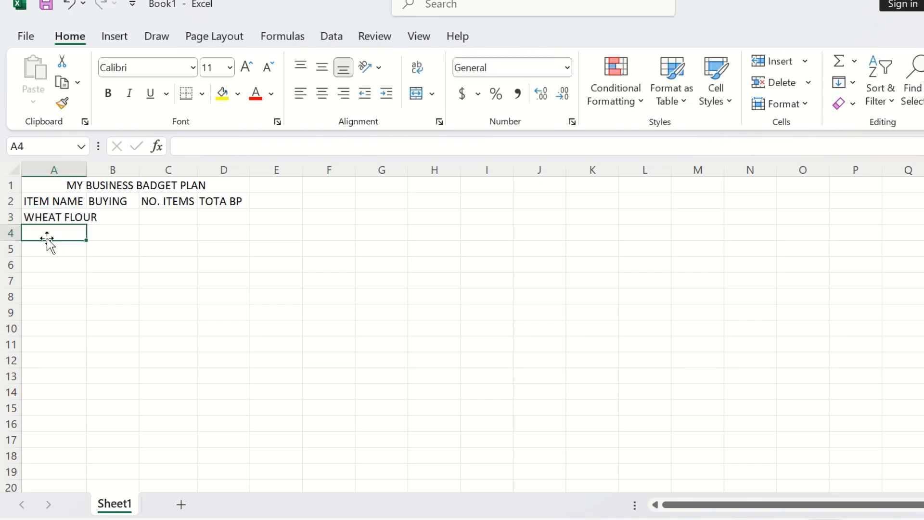
text(COOKIN)
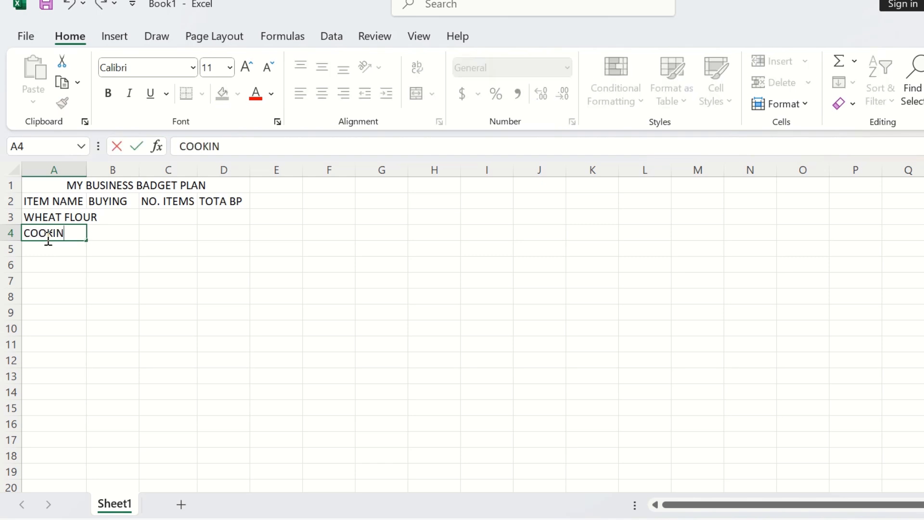
text(G OIL)
key(Return)
text(WATER)
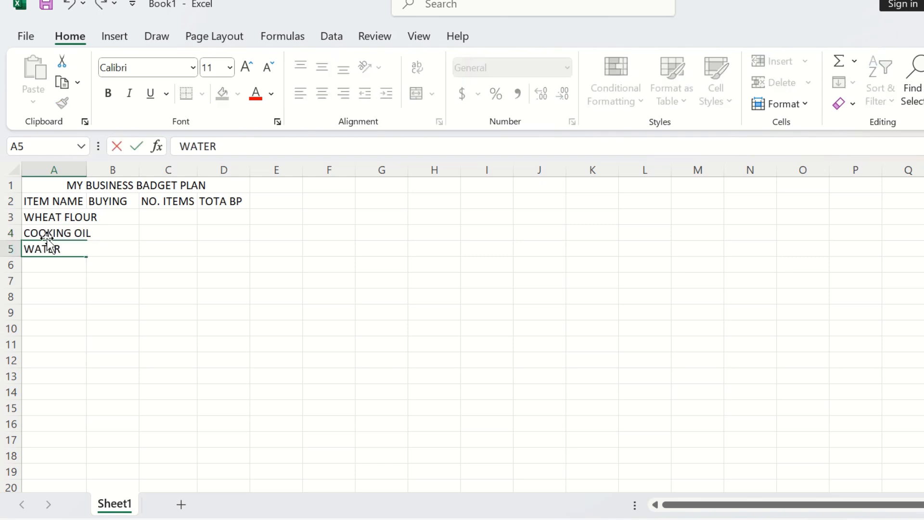
key(Return)
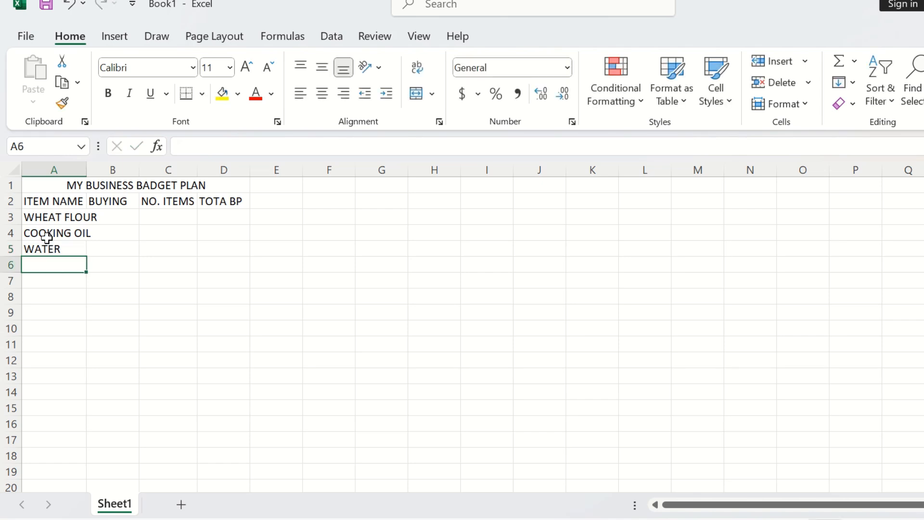
Step: Enter the items TOMATOES in A6 and ONIONS in A7
text(TOMAT)
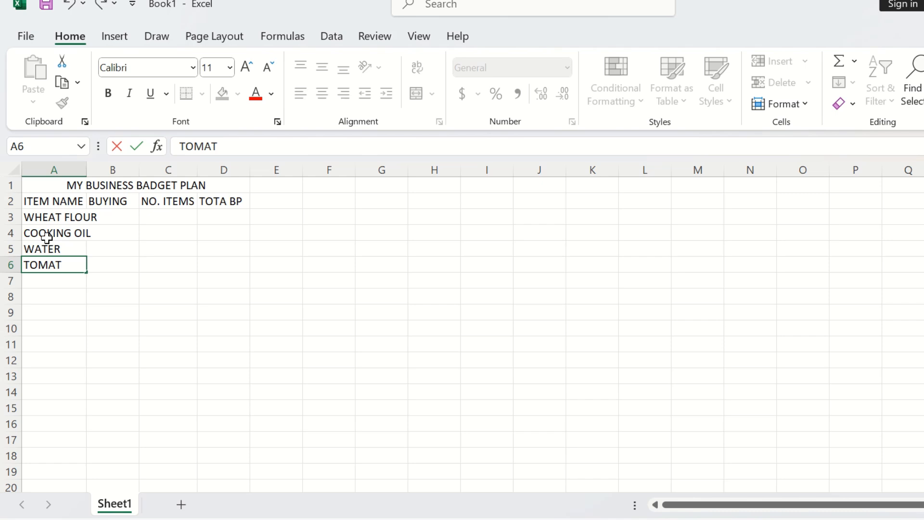
text(OES)
key(Return)
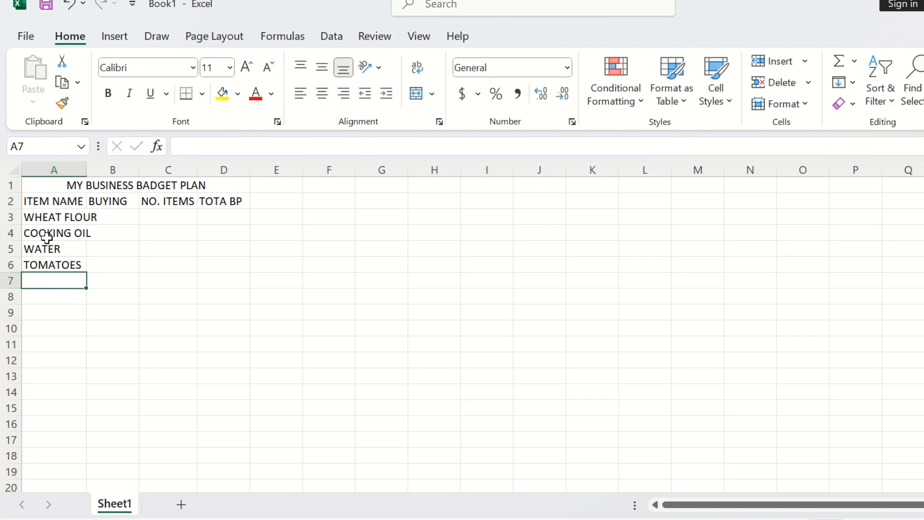
text(O)
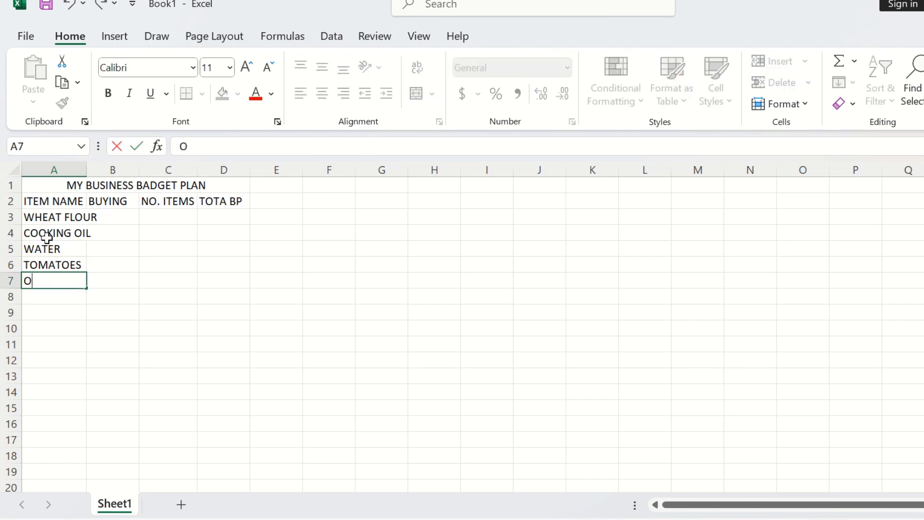
text(NIONS)
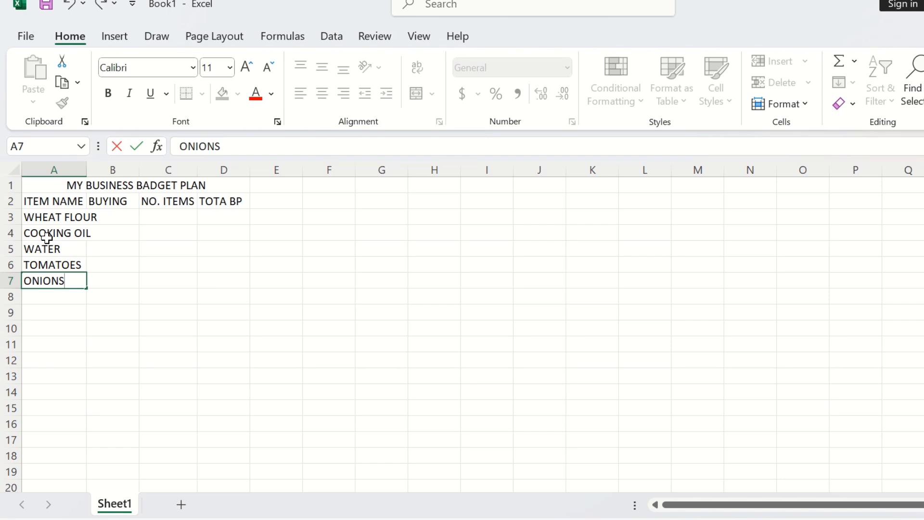
key(Return)
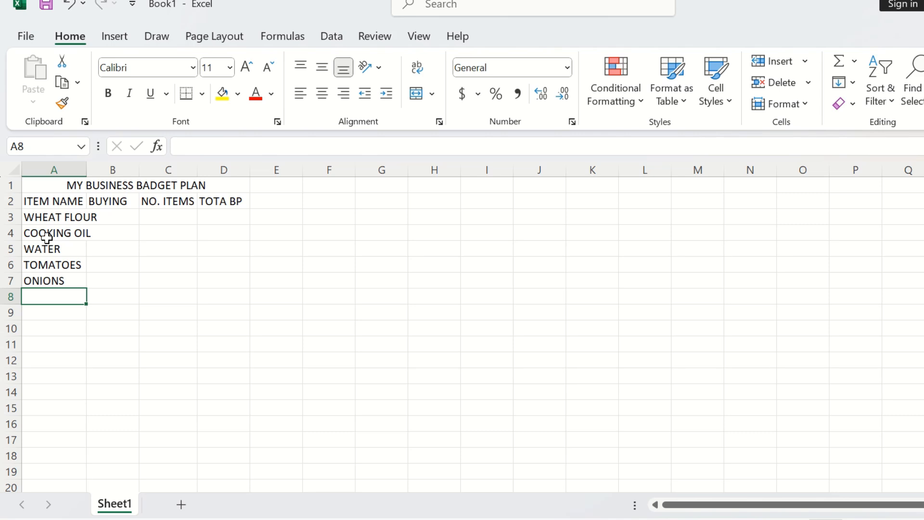
Step: Enter the item BEANS in A8 and autofit column A again
text(MEANS)
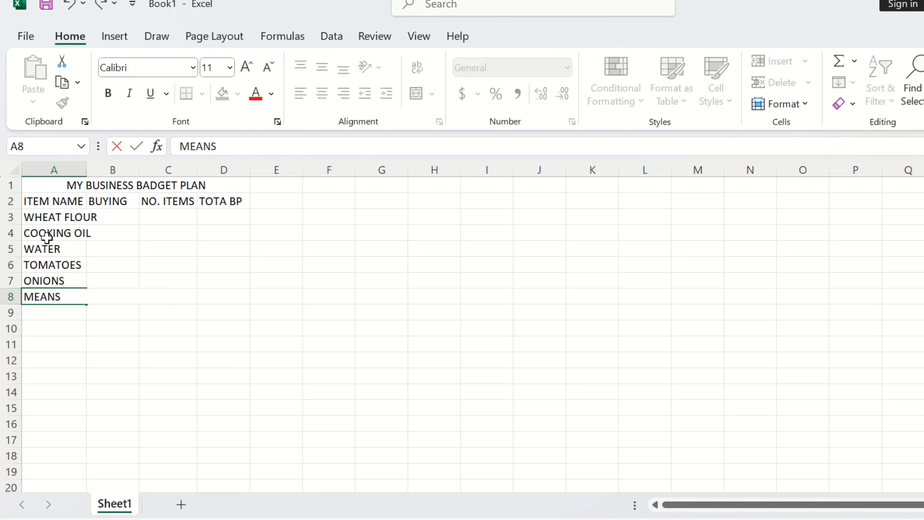
key(BackSpace)
key(BackSpace)
key(BackSpace)
key(BackSpace)
key(BackSpace)
text(BEANS)
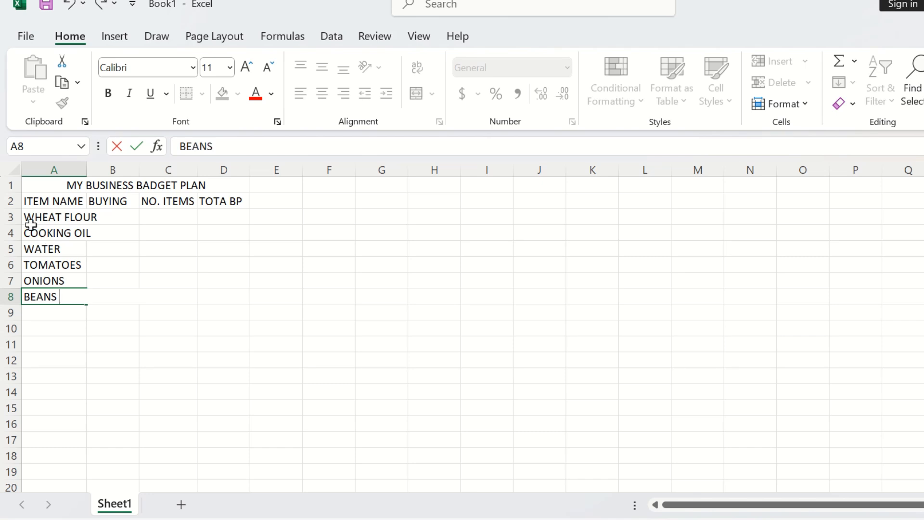
click(87, 167)
double_click(87, 168)
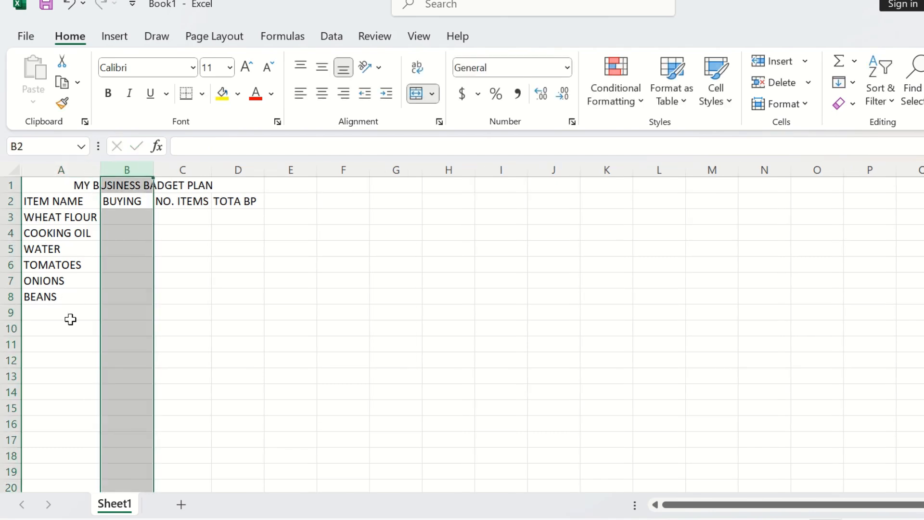
Step: Enter the label TOTAL CAPITAL in A9
click(65, 314)
text(TOT)
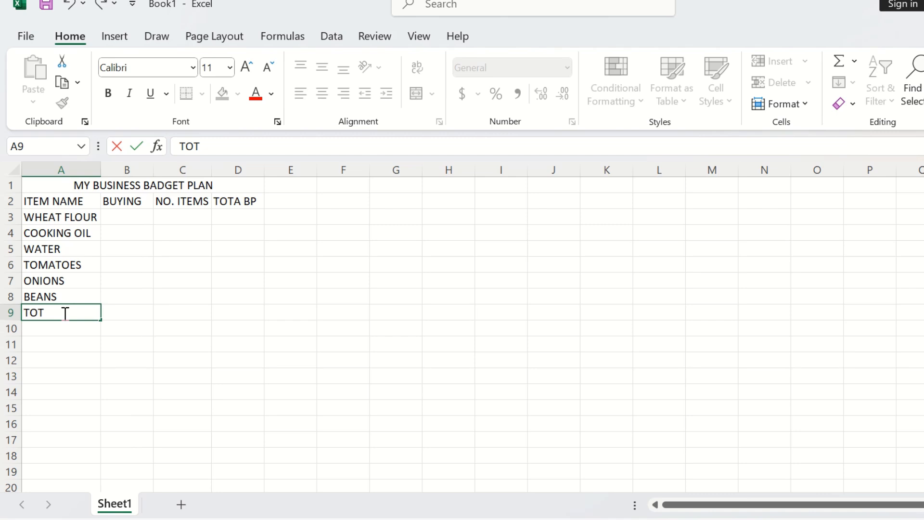
text(AL CAPITAL)
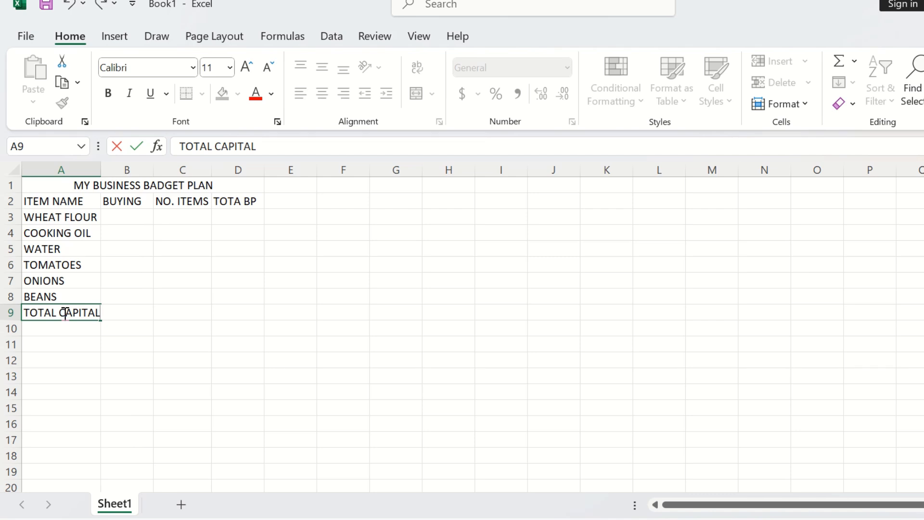
click(118, 217)
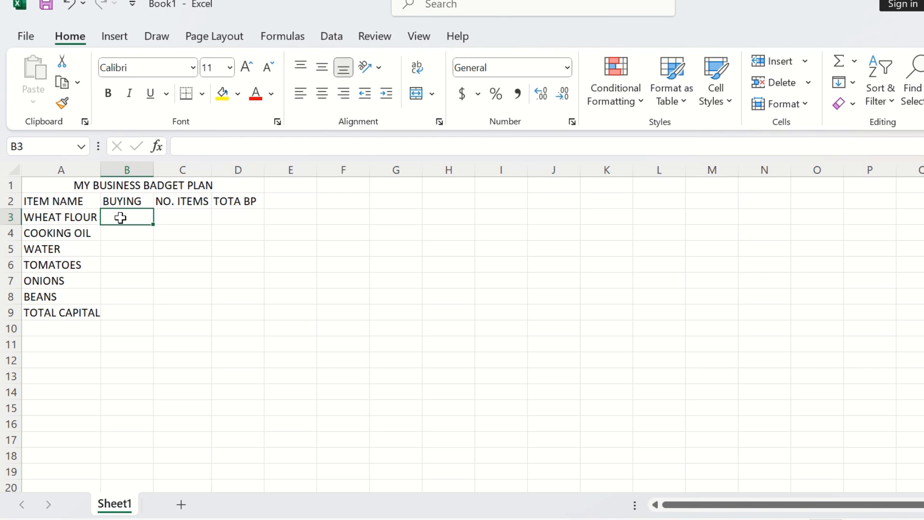
Step: Enter wheat flour's buying price 145 in B3 and its number of items 8 in C3
text(145)
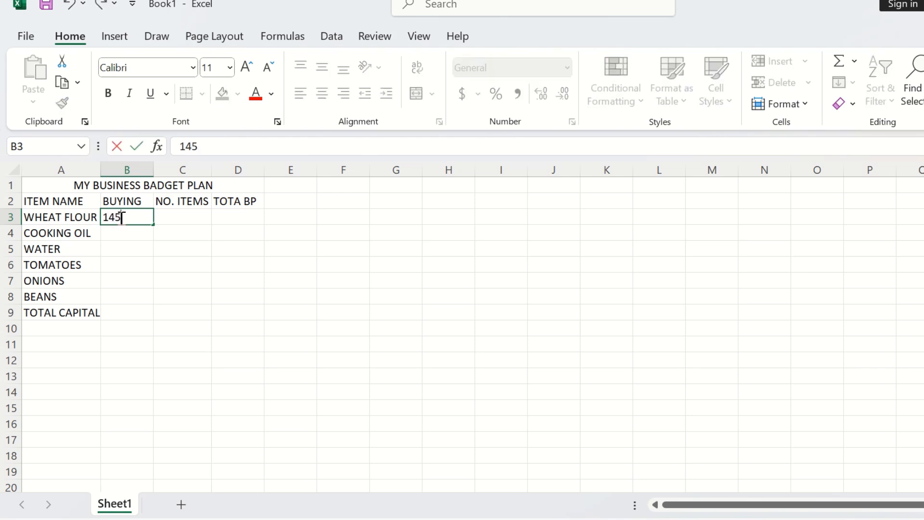
click(168, 219)
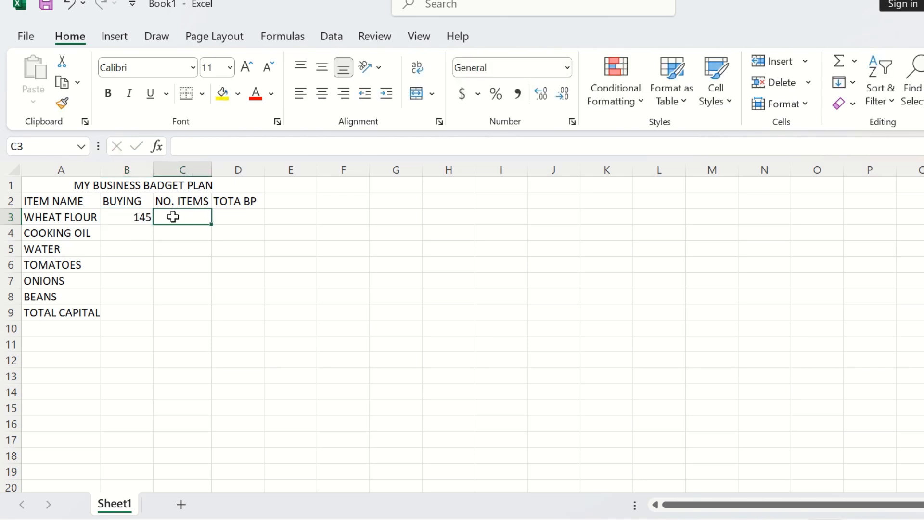
text(12)
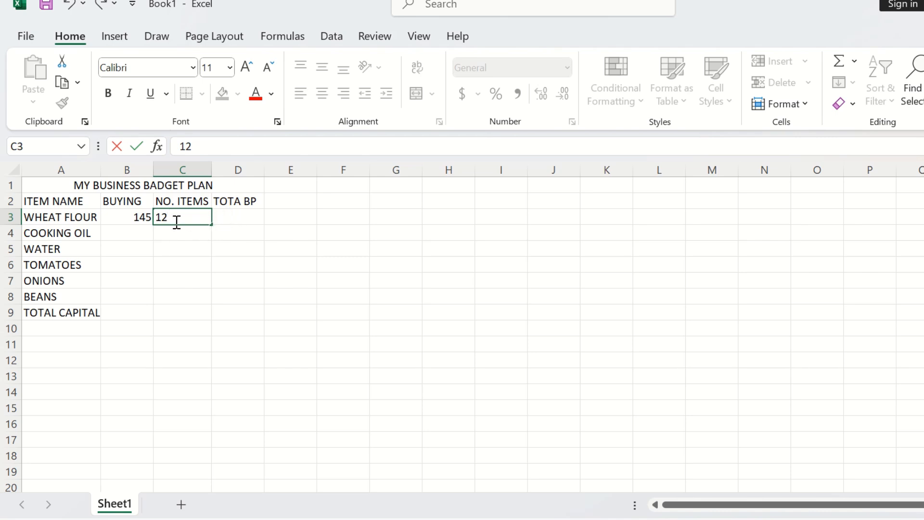
drag(178, 221, 158, 217)
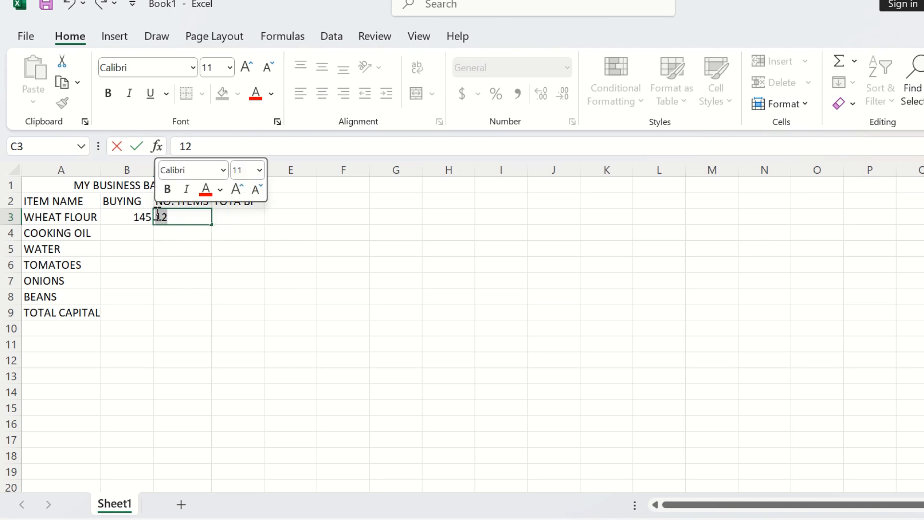
text(8)
click(222, 219)
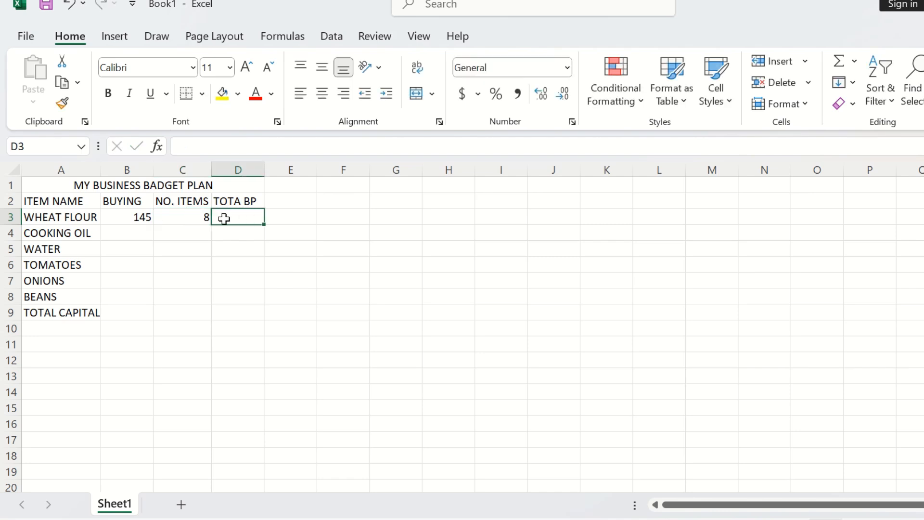
Step: Correct the D2 header to TOTAL BP
click(242, 201)
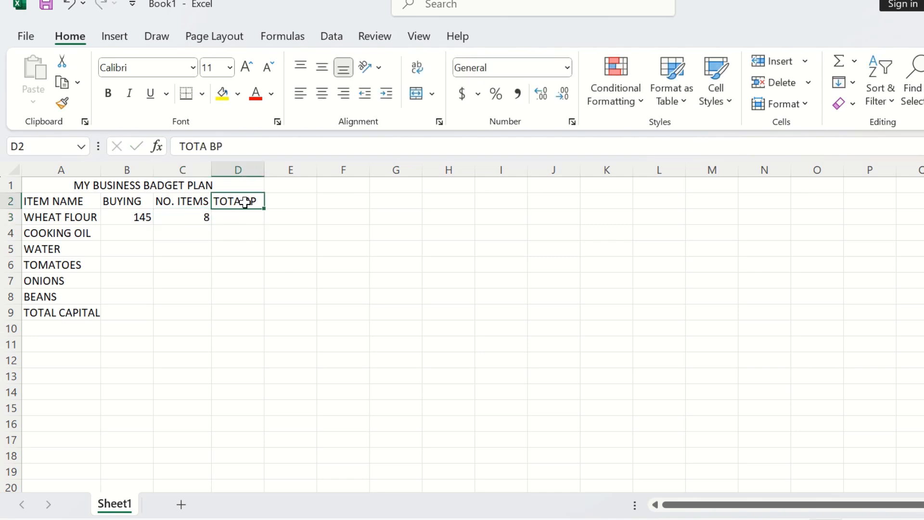
double_click(245, 201)
key(BackSpace)
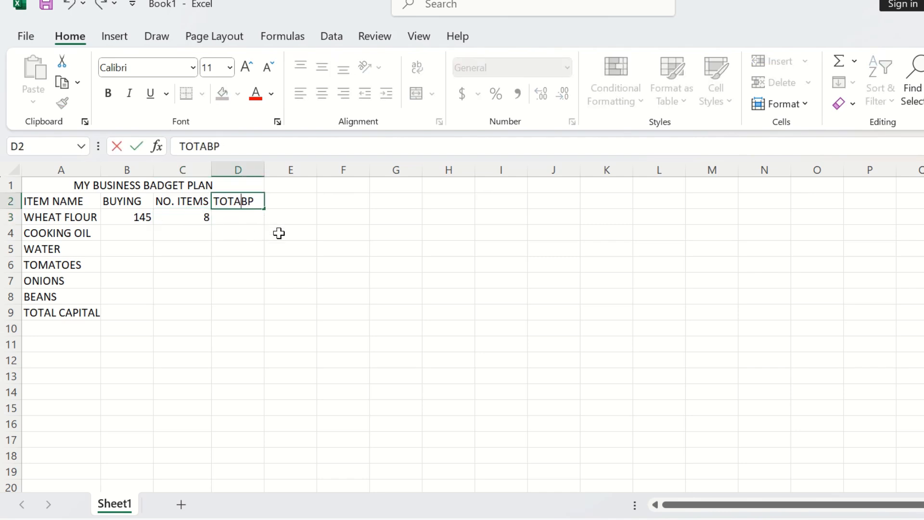
text(L)
Step: Enter a PRODUCT formula in D3 that multiplies B3 by C3
click(227, 217)
text(=)
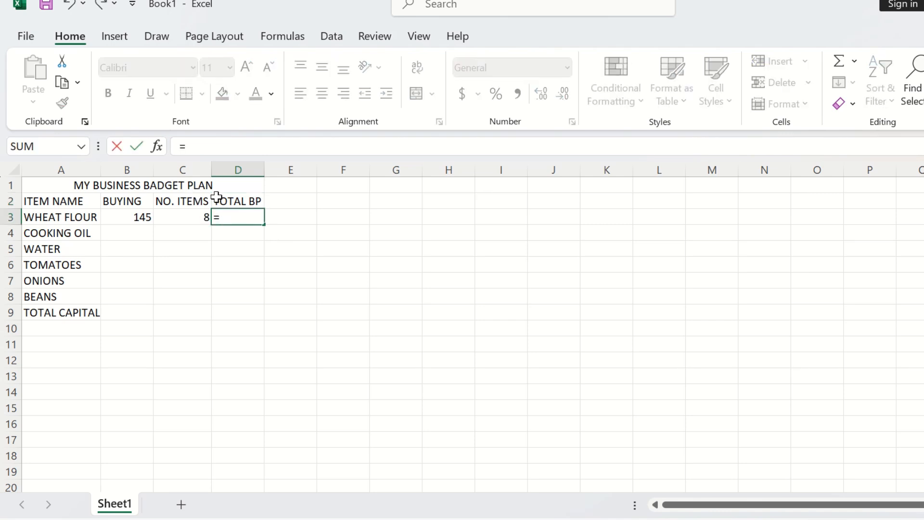
text(PRO)
click(256, 248)
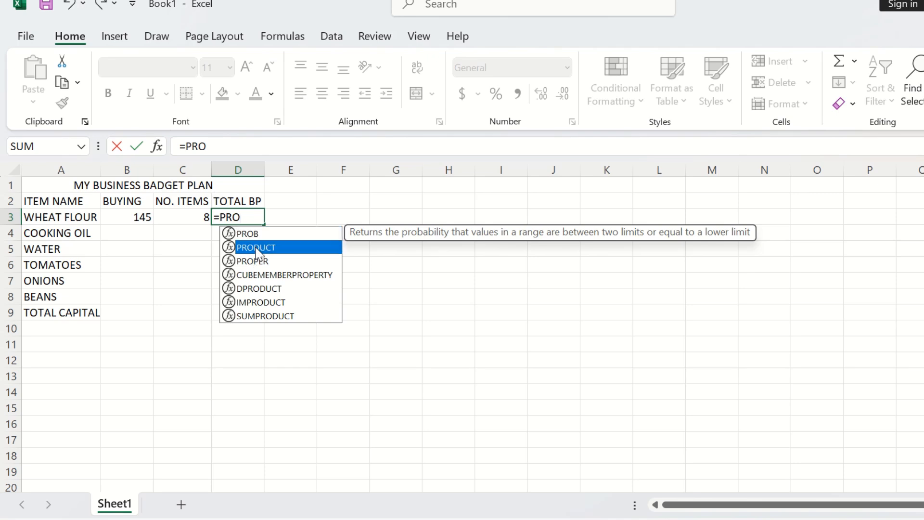
double_click(257, 248)
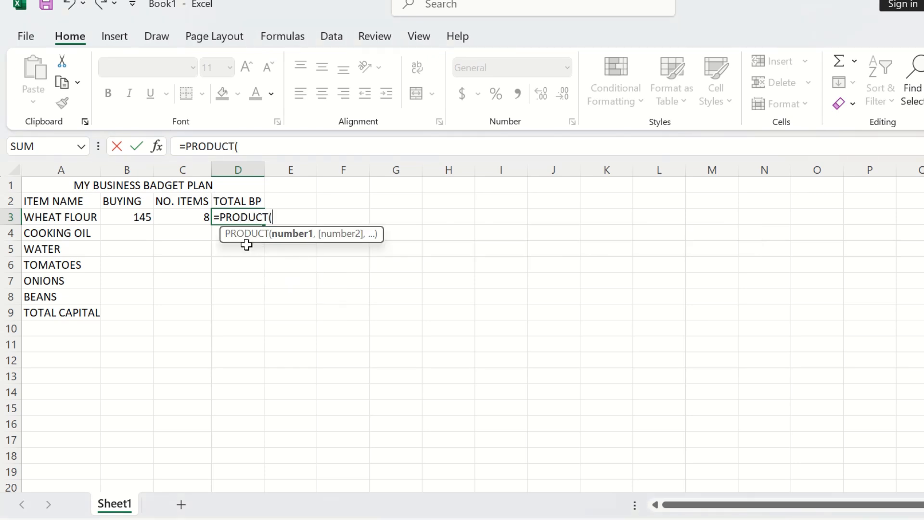
click(144, 219)
text(*)
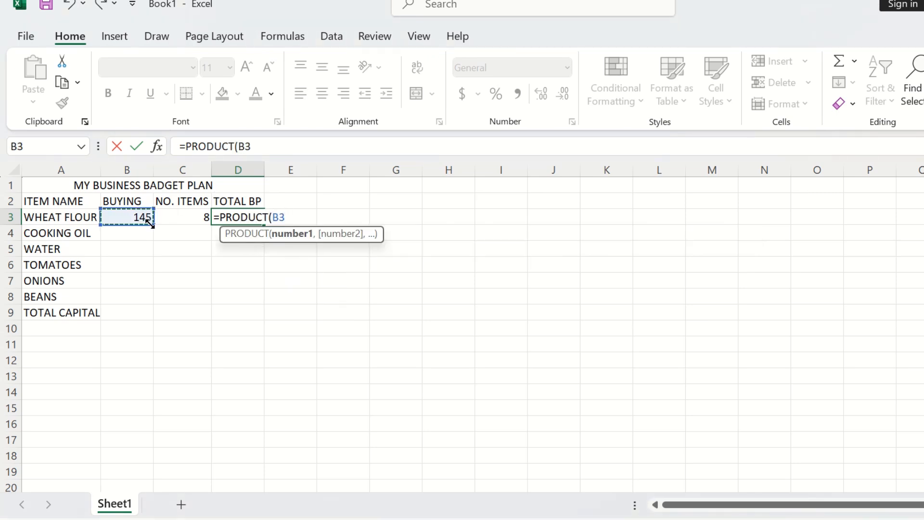
click(175, 216)
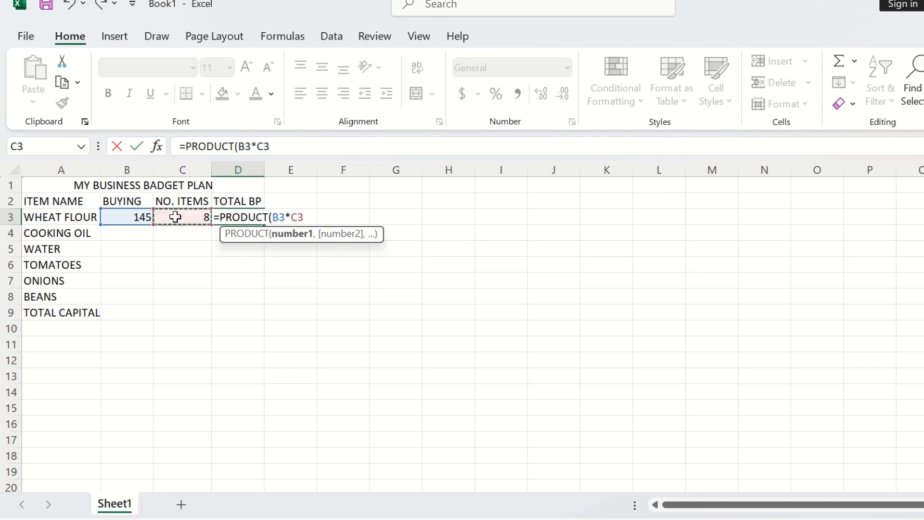
key(Return)
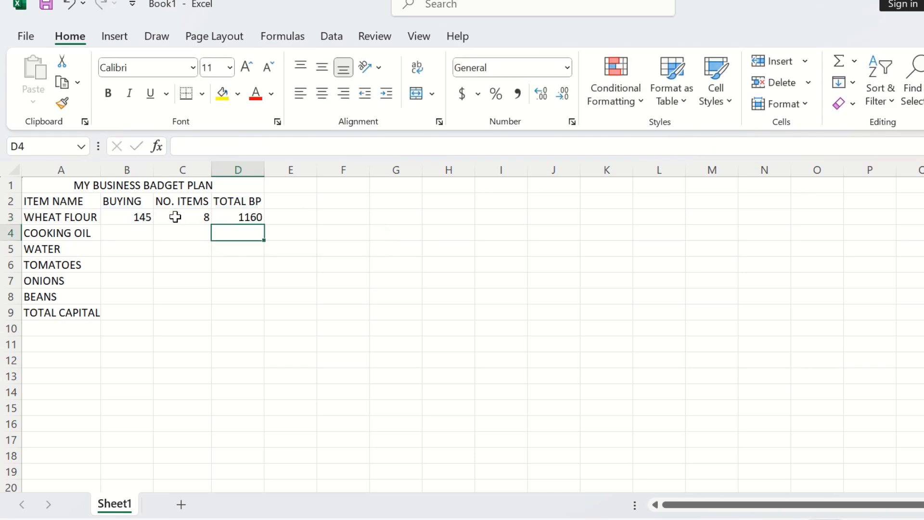
Step: Enter buying prices 230 for cooking oil in B4 and 10 for water in B5
click(140, 233)
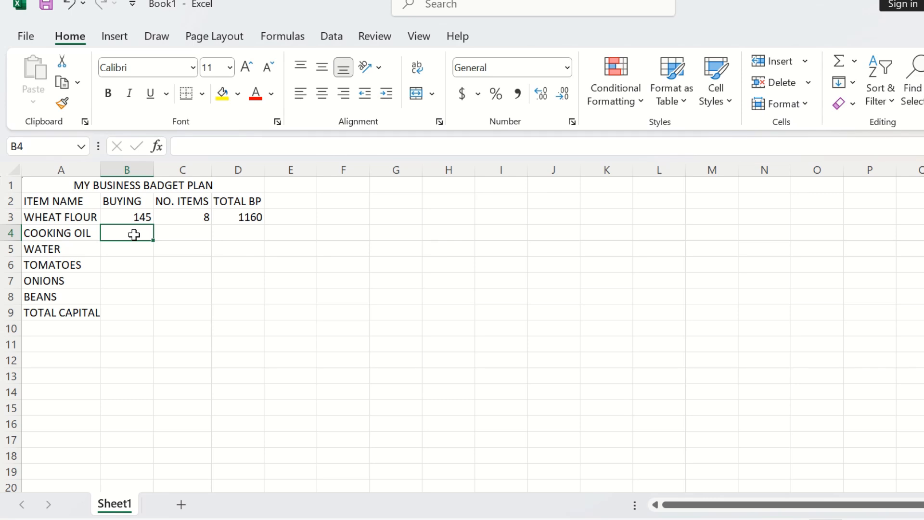
text(230)
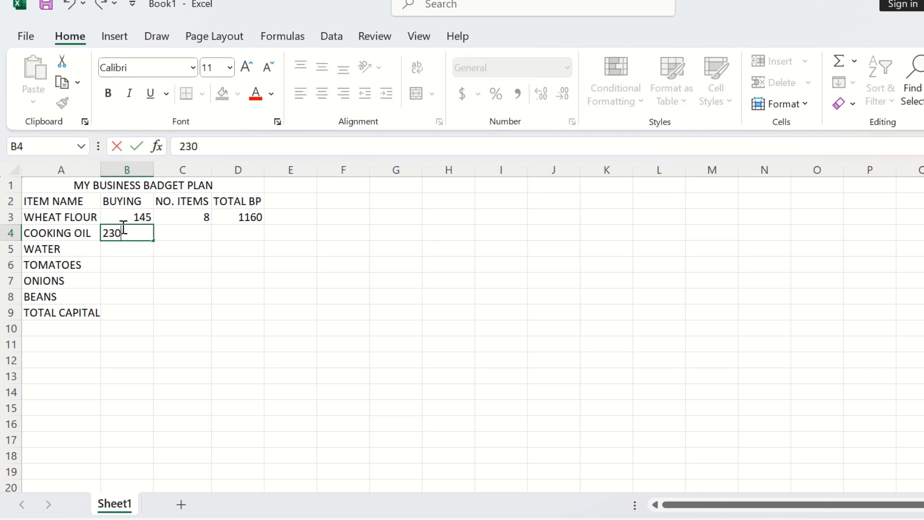
click(132, 248)
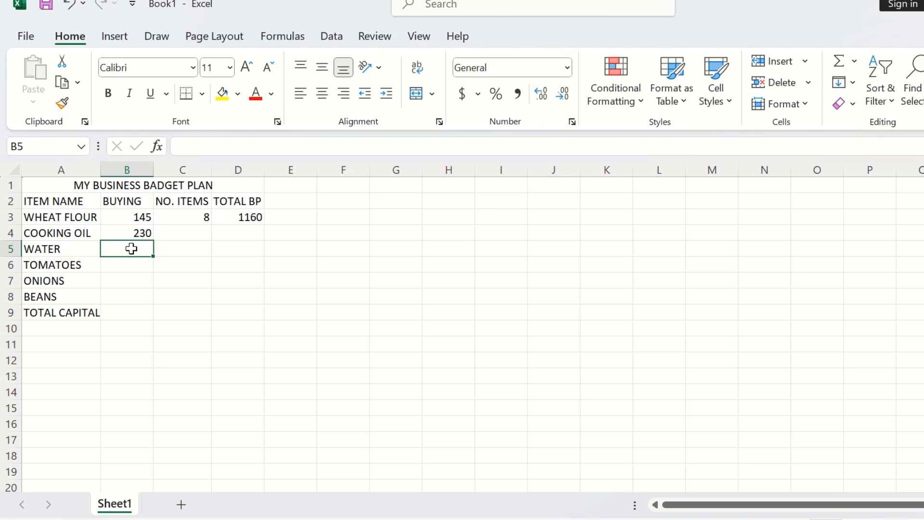
text(1)
key(BackSpace)
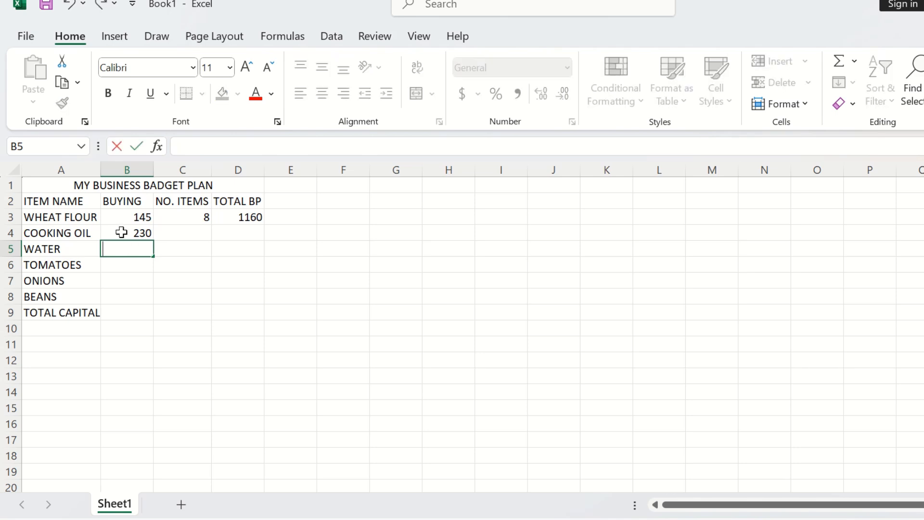
text(10)
Step: Enter buying prices 30, 20 and 70 for tomatoes, onions and beans in B6 to B8
click(129, 263)
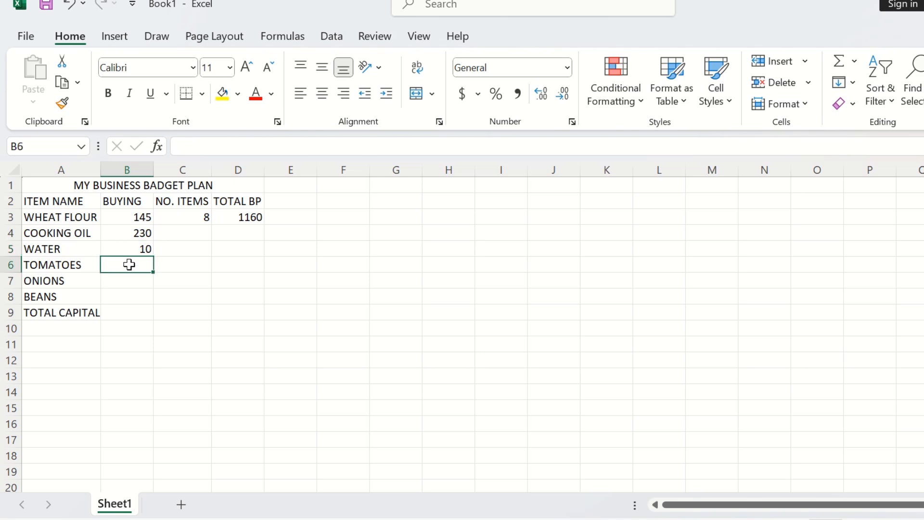
text(30)
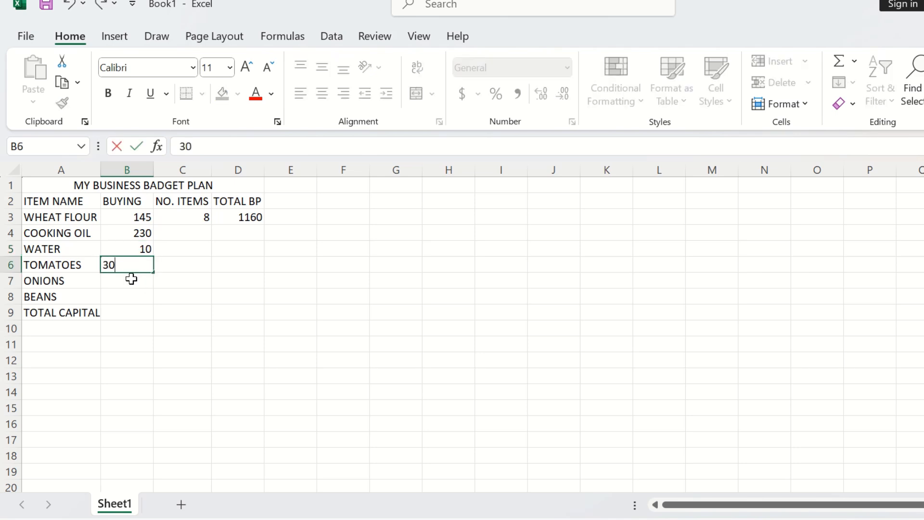
click(130, 279)
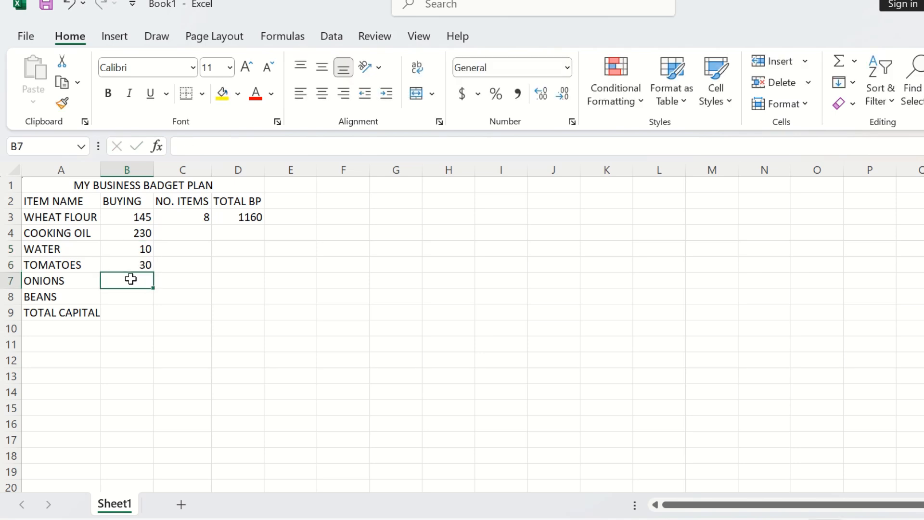
text(20)
click(130, 293)
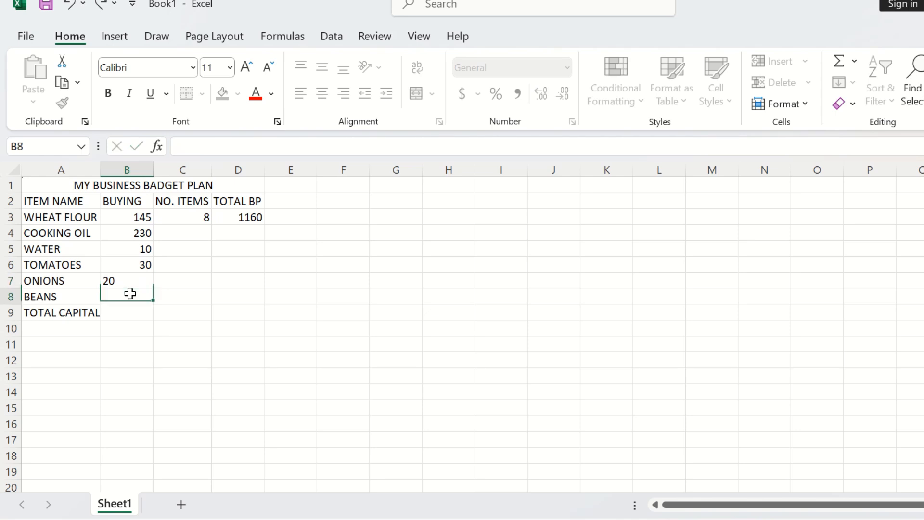
text(7)
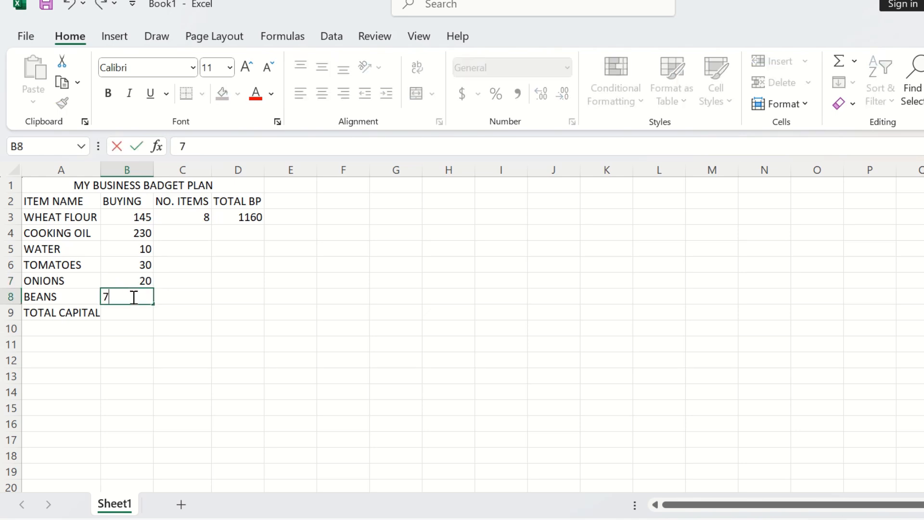
text(0)
click(174, 299)
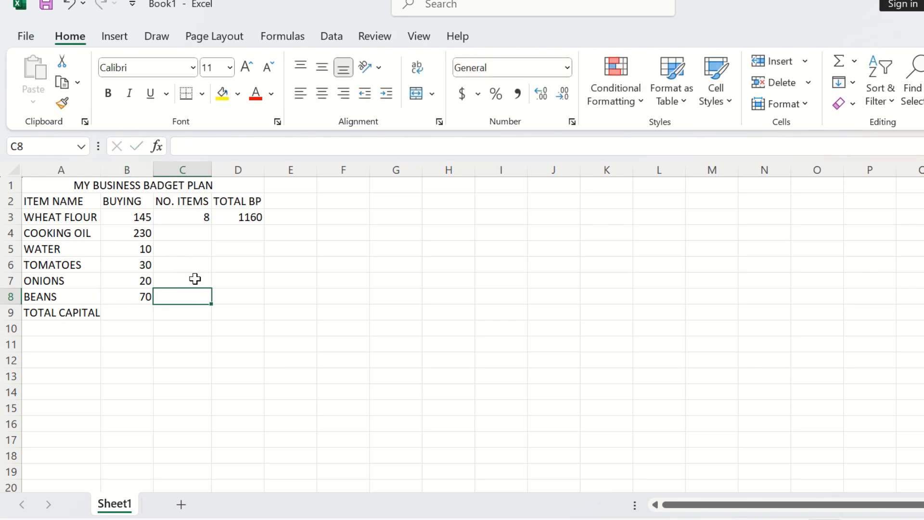
Step: Enter numbers of items 10 for cooking oil in C4 and 1 for water in C5
click(186, 233)
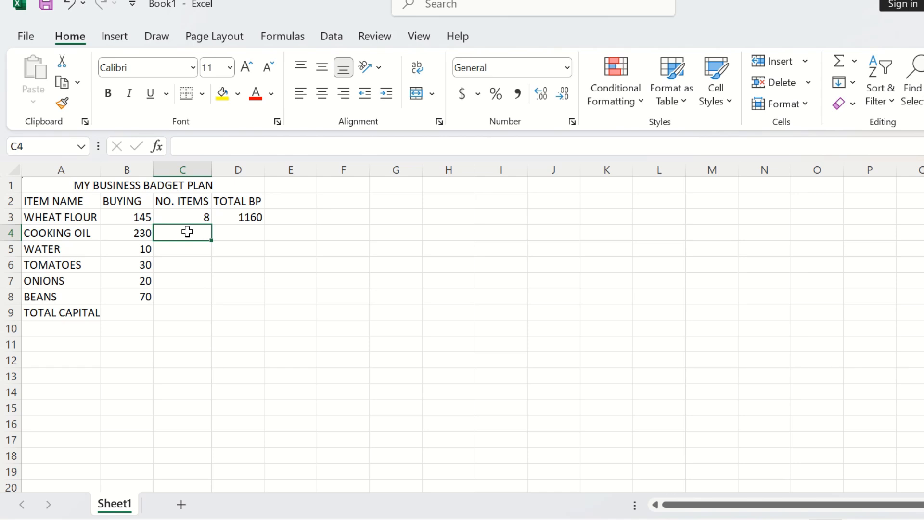
text(10)
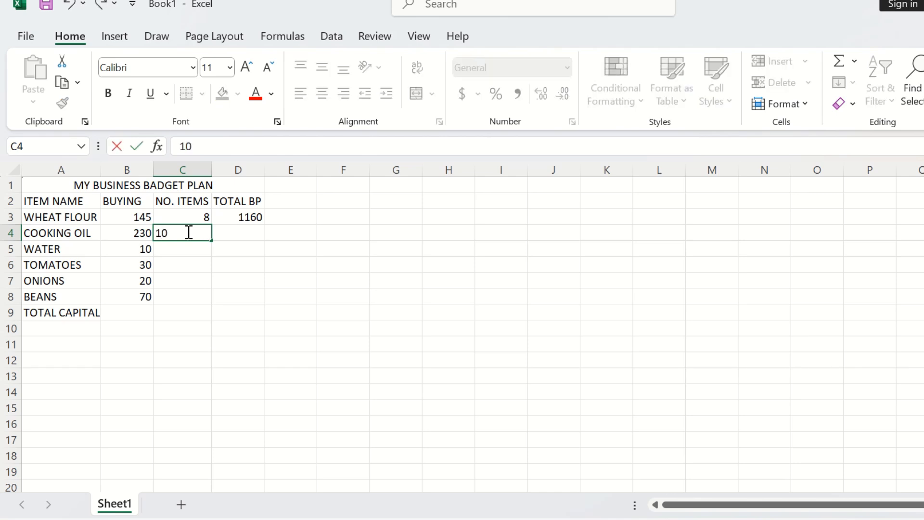
click(191, 249)
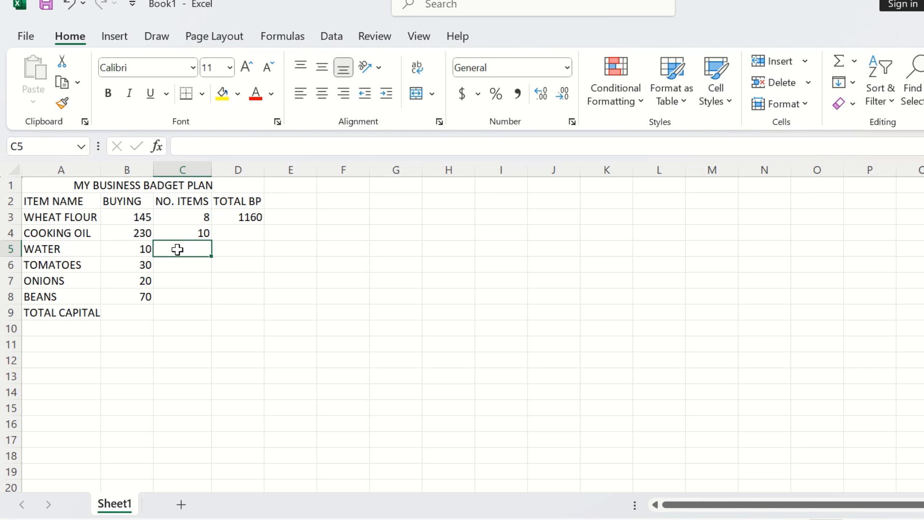
text(1)
Step: Enter numbers of items 1, 1 and 3 for tomatoes, onions and beans in C6 to C8
click(187, 269)
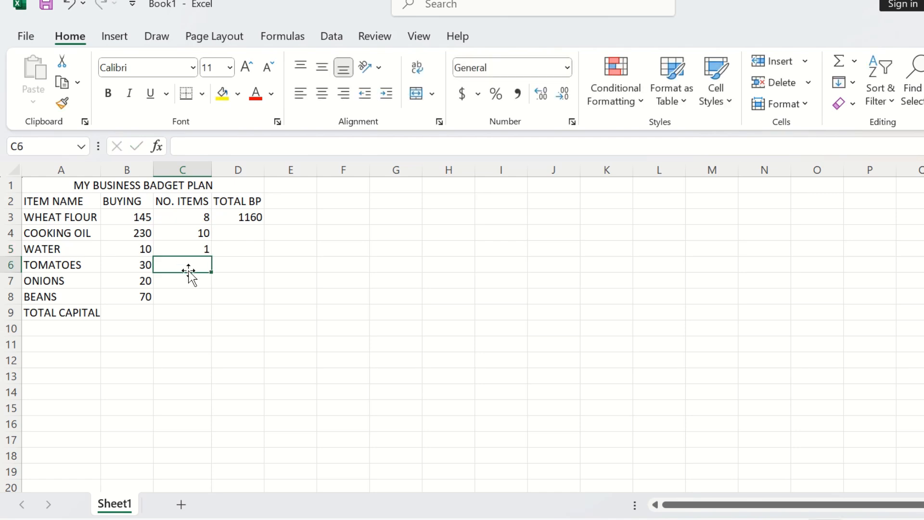
text(1)
click(173, 283)
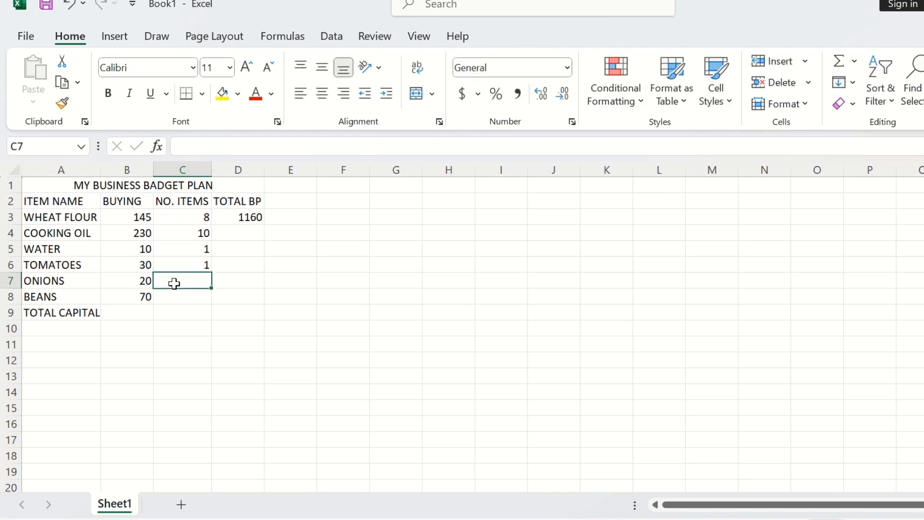
text(1)
click(178, 294)
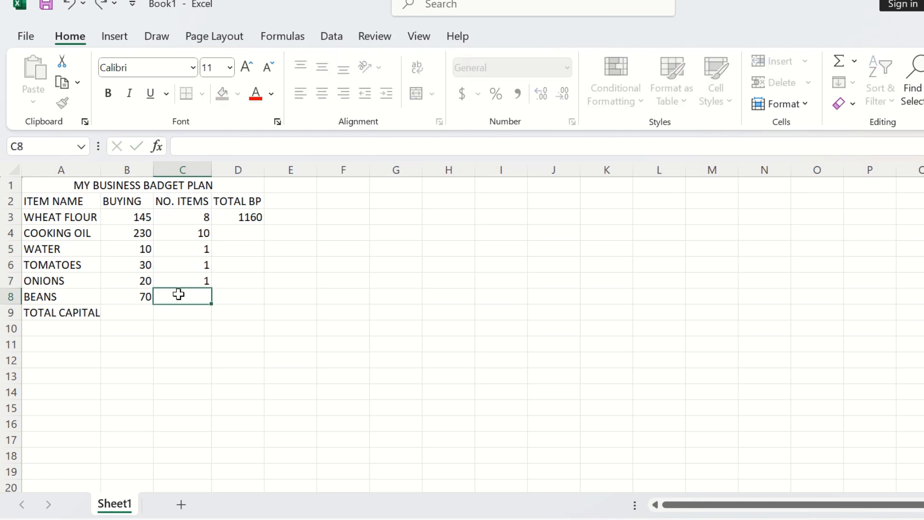
text(1)
key(BackSpace)
text(3)
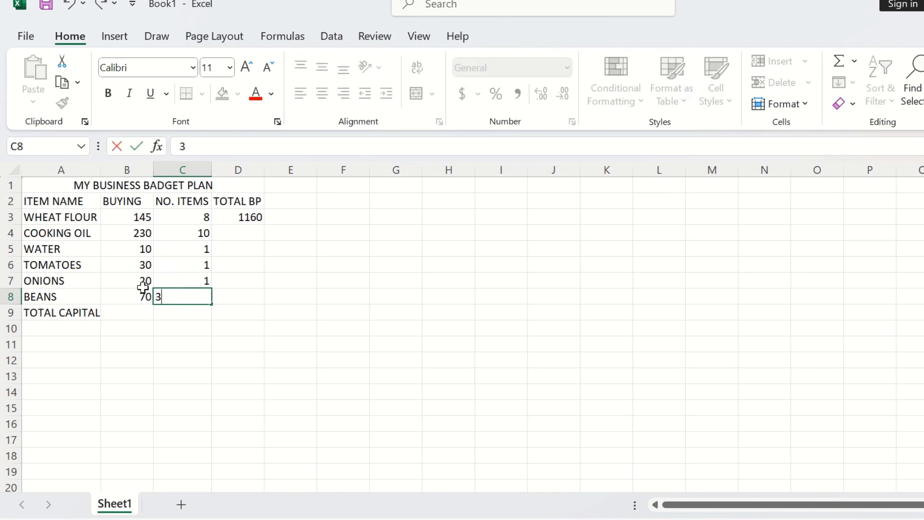
click(102, 215)
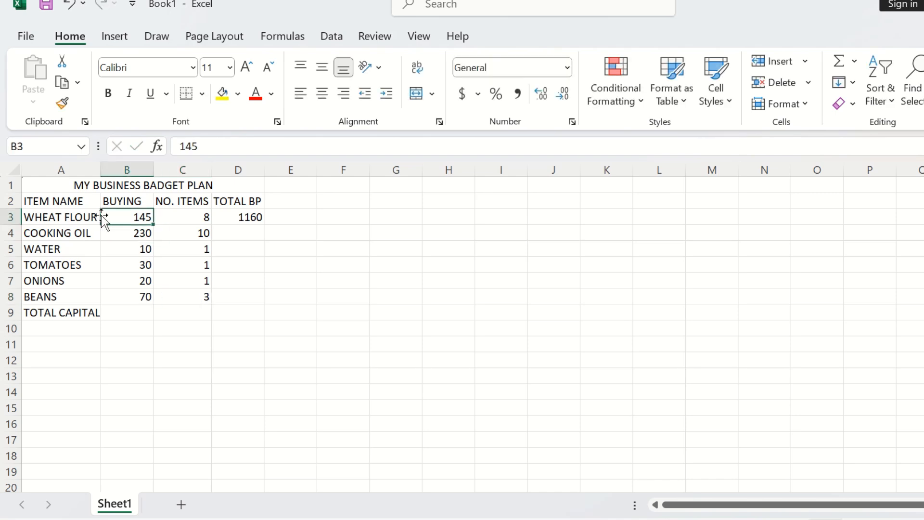
Step: Insert a blank row above the WHEAT FLOUR row
click(14, 215)
right_click(17, 219)
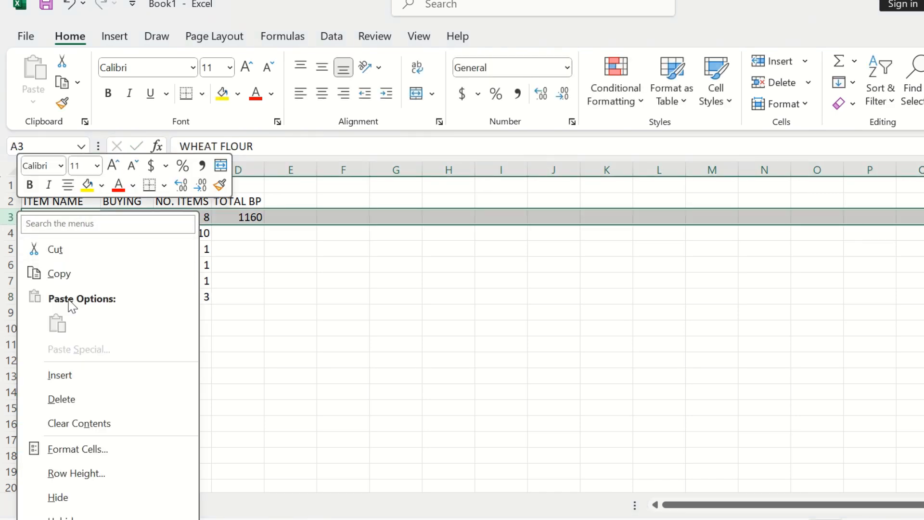
click(81, 375)
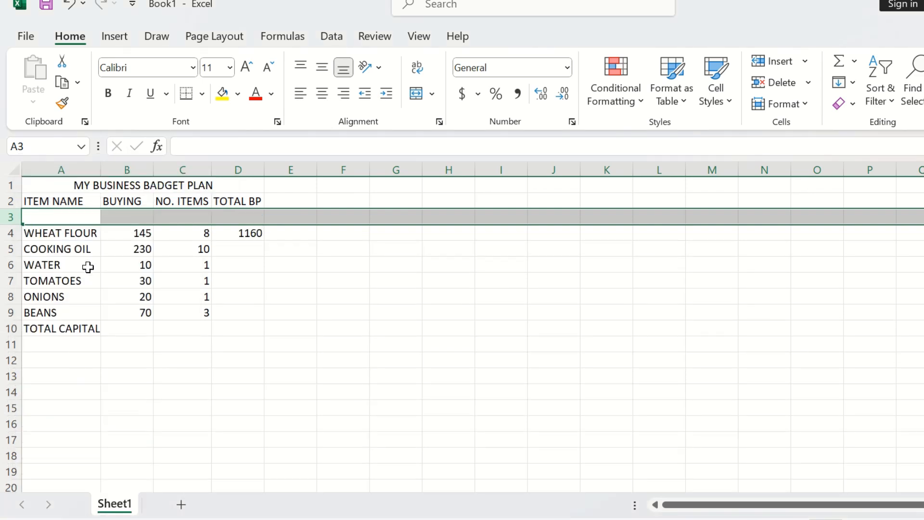
Step: Enter the item CHARCOAL in the new cell A3
text(CHARC)
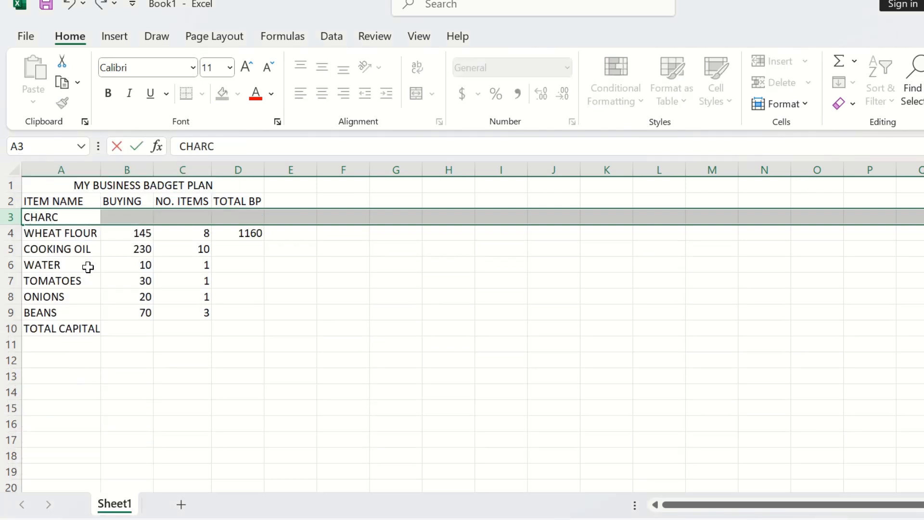
text(OAL)
click(139, 217)
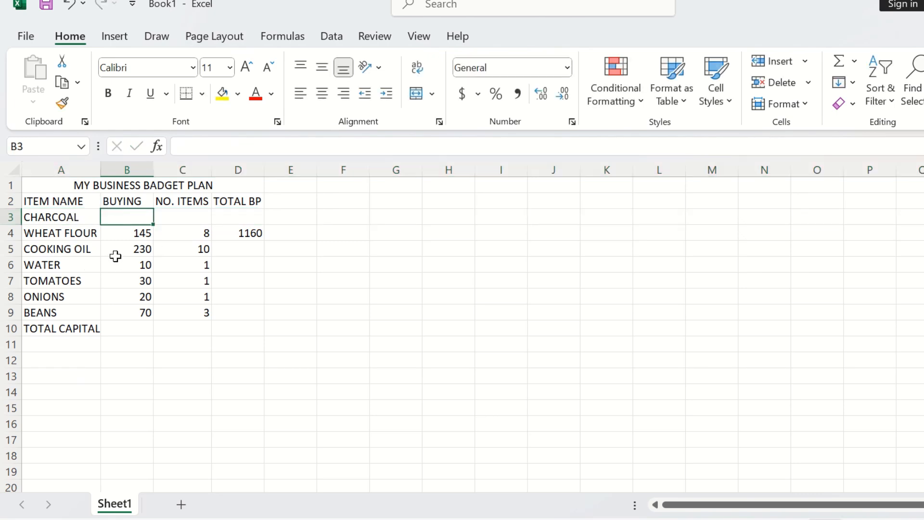
Step: Enter the buying price 200 and number of items 1 for CHARCOAL in B3 and C3
text(200)
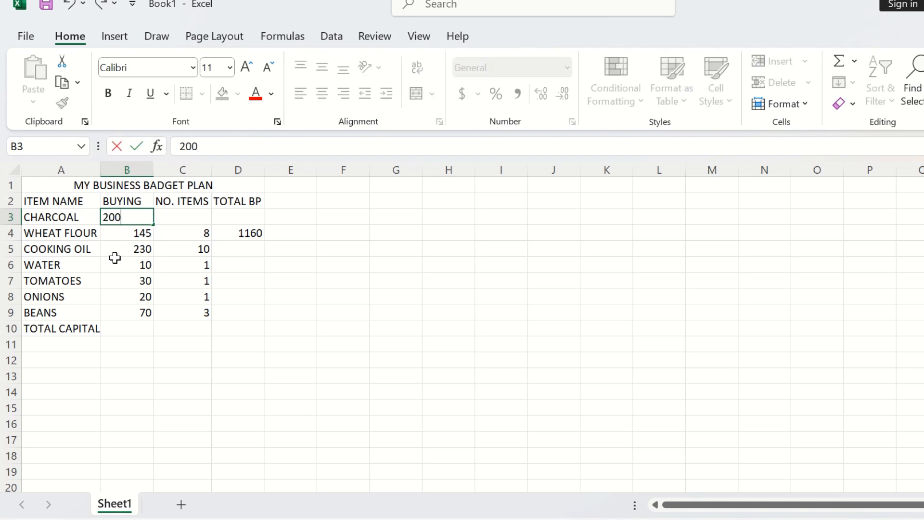
click(168, 217)
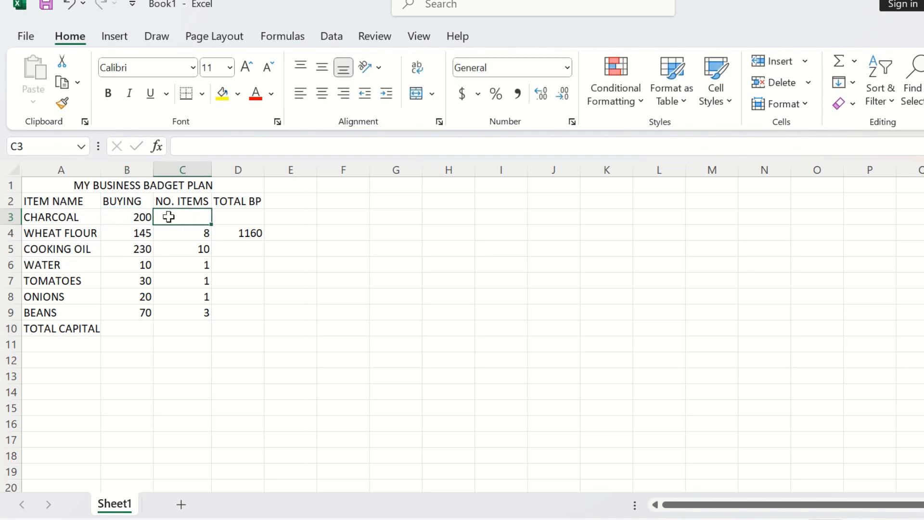
text(1)
click(221, 215)
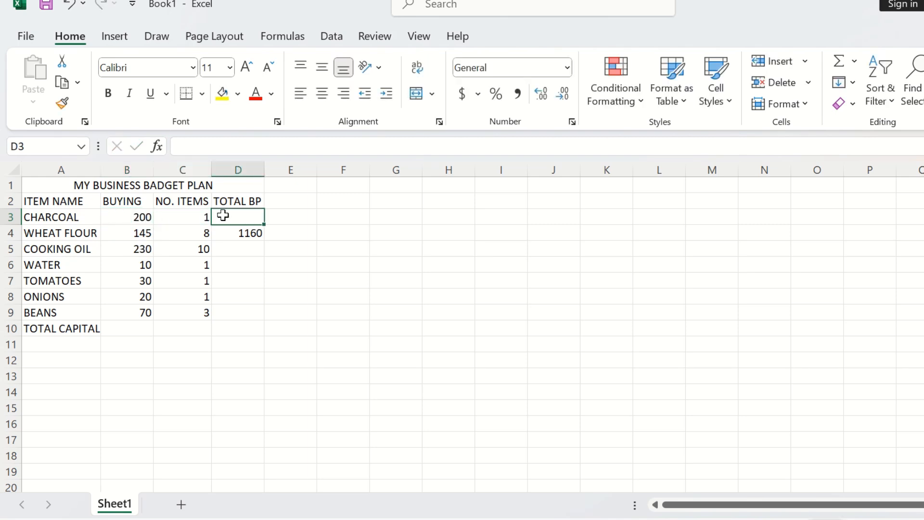
Step: Fill the TOTAL BP formula from D4 down through D9 for the remaining items
click(249, 234)
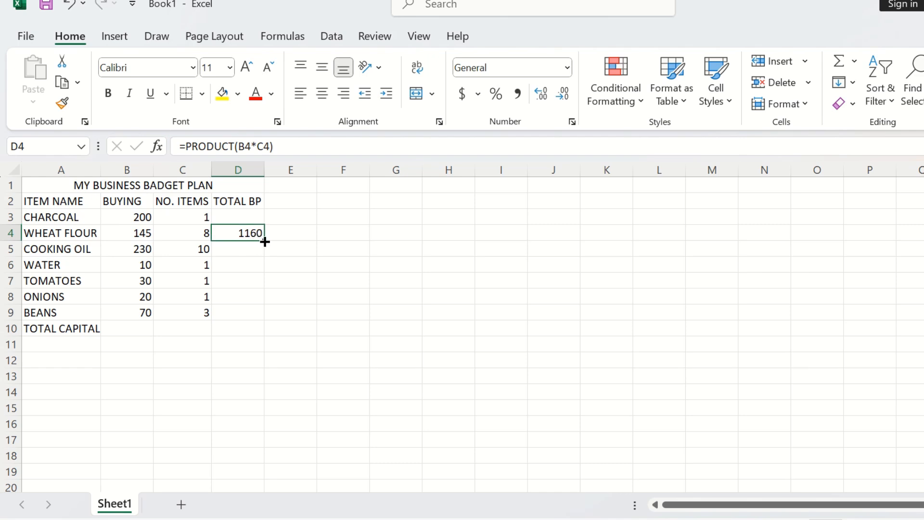
drag(263, 241, 268, 313)
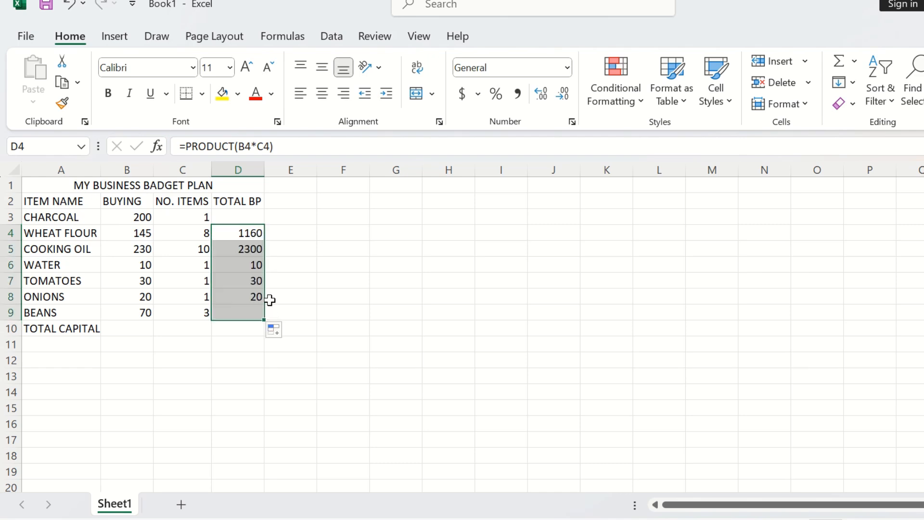
click(243, 214)
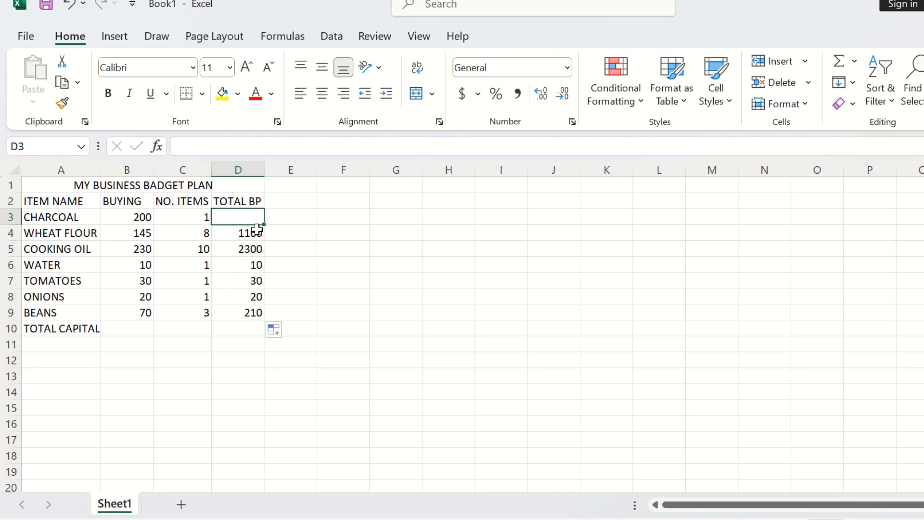
click(257, 231)
Step: Enter the formula =PRODUCT(B3*C3) in D3 for charcoal's total buying price
click(255, 217)
text(=)
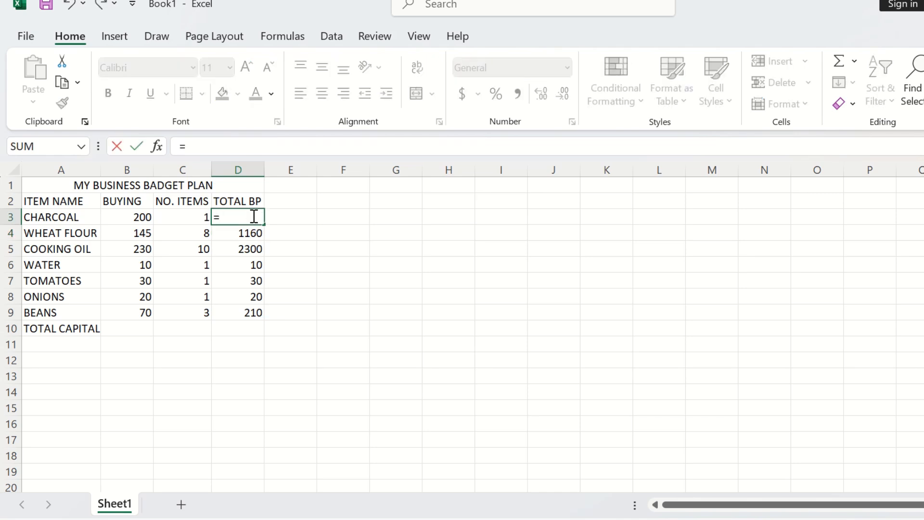
text(PRO)
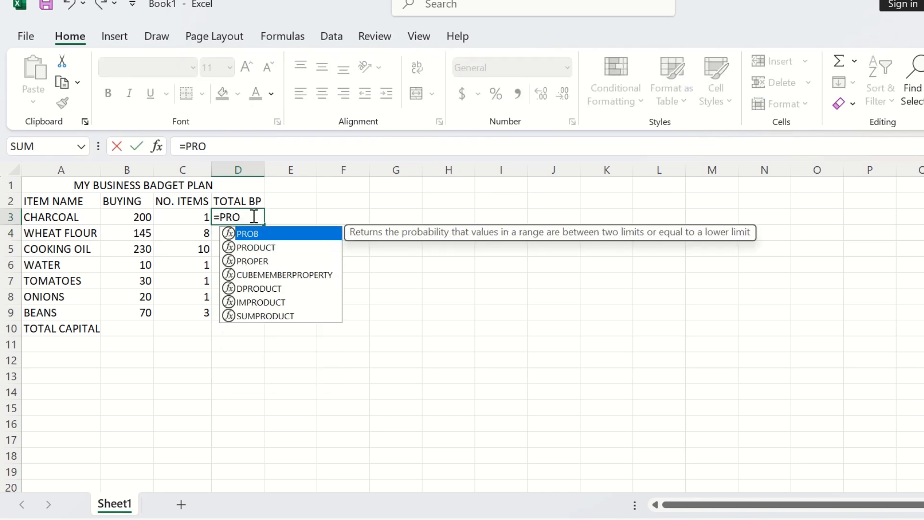
click(276, 250)
double_click(276, 247)
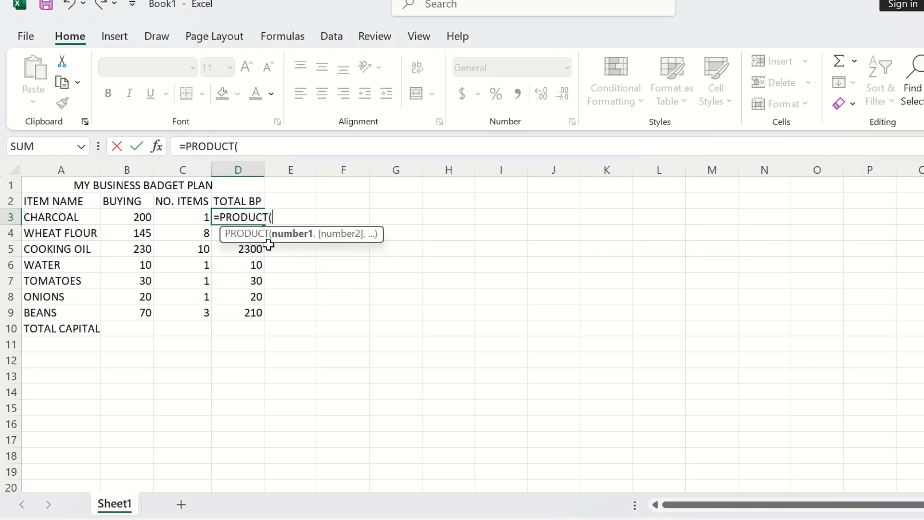
click(150, 219)
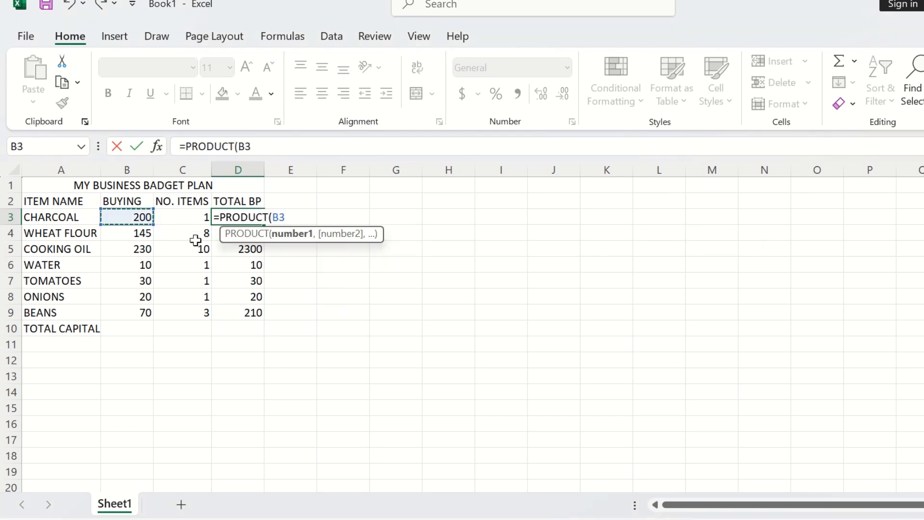
text(*)
click(198, 214)
key(Return)
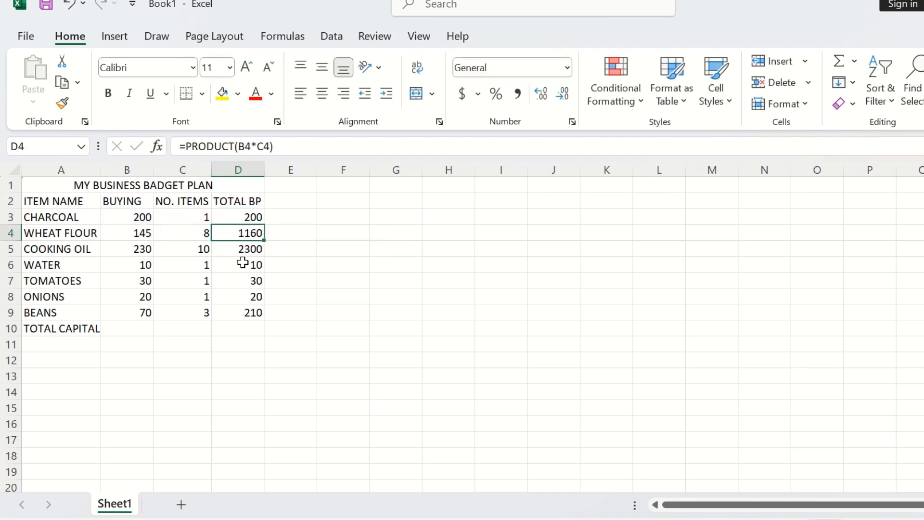
Step: Calculate TOTAL CAPITAL in D10 with =SUM over D3:D9
click(232, 326)
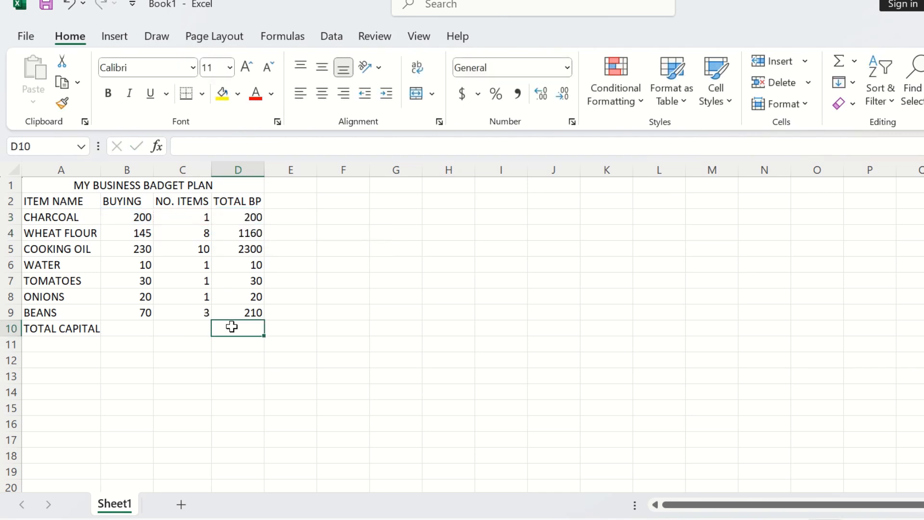
text(=SUM)
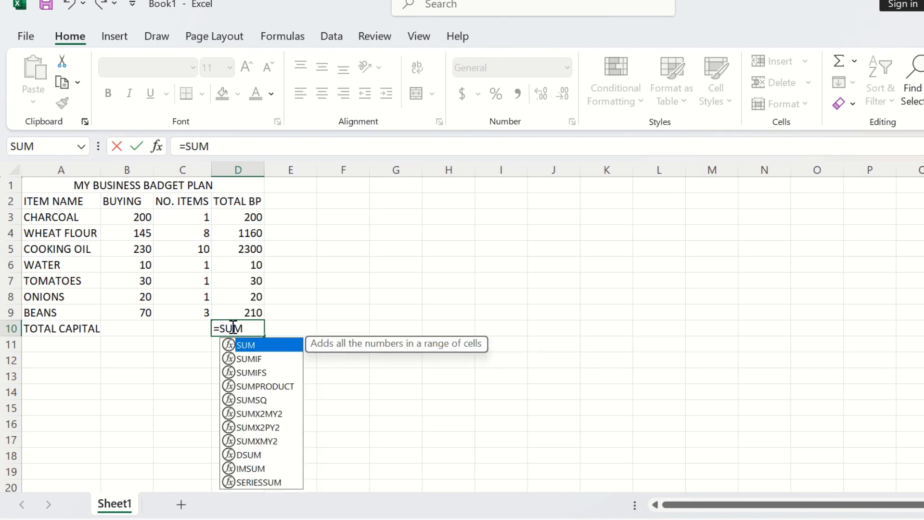
double_click(244, 344)
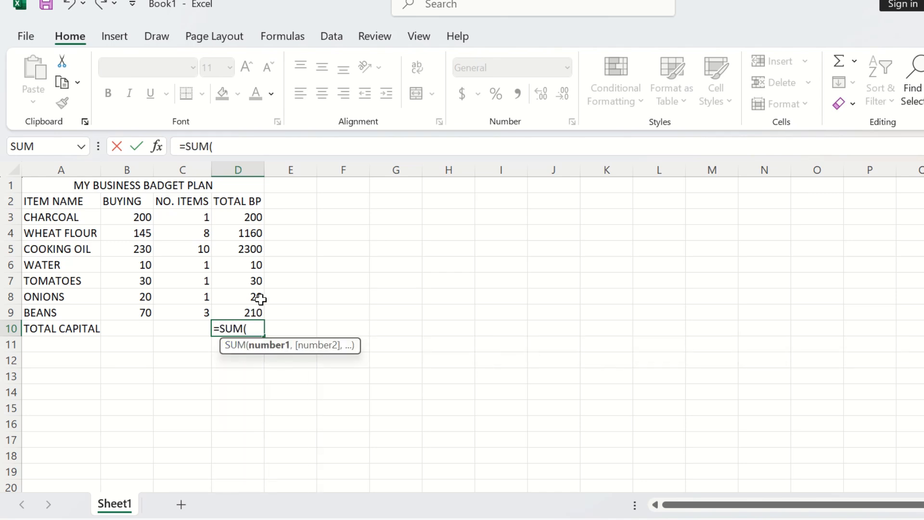
drag(242, 221, 254, 309)
key(Return)
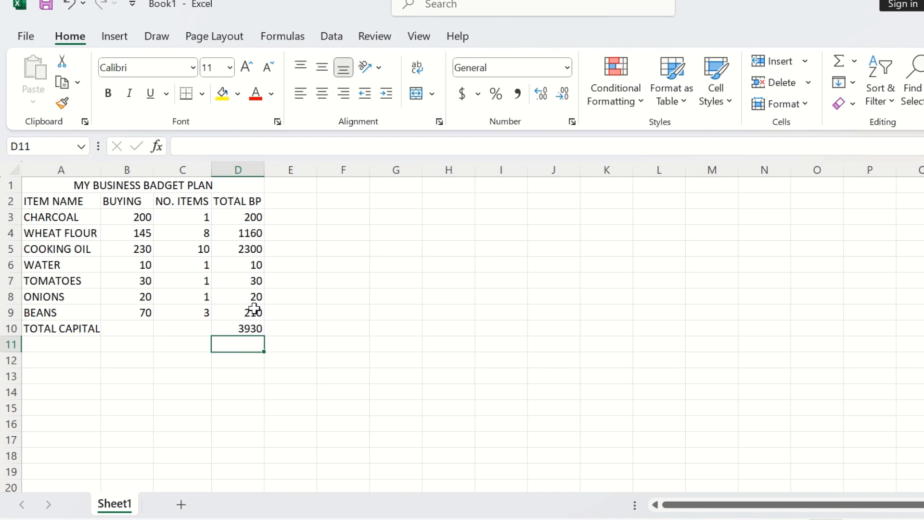
Step: Change the number of items for COOKING OIL to 4
click(183, 249)
text(4)
key(Return)
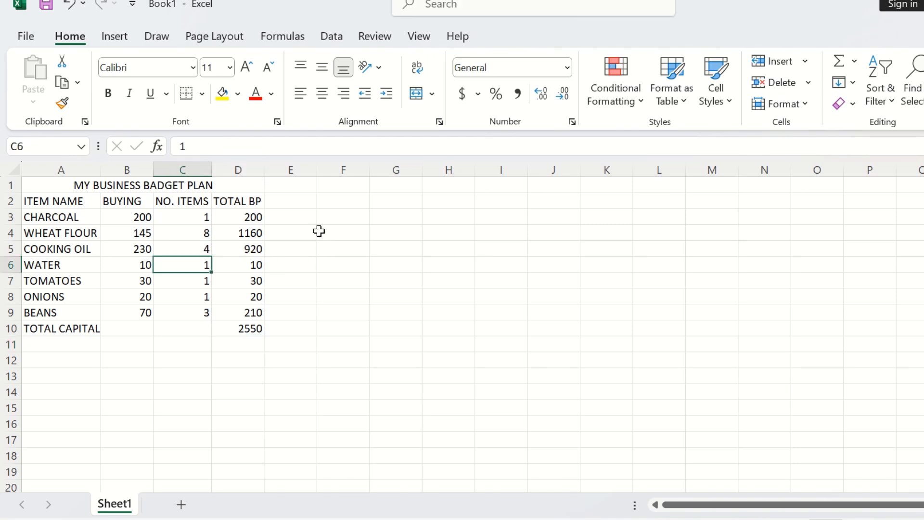
Step: Enter the headers NO. CPB in F1 and NO.B in G1
click(321, 188)
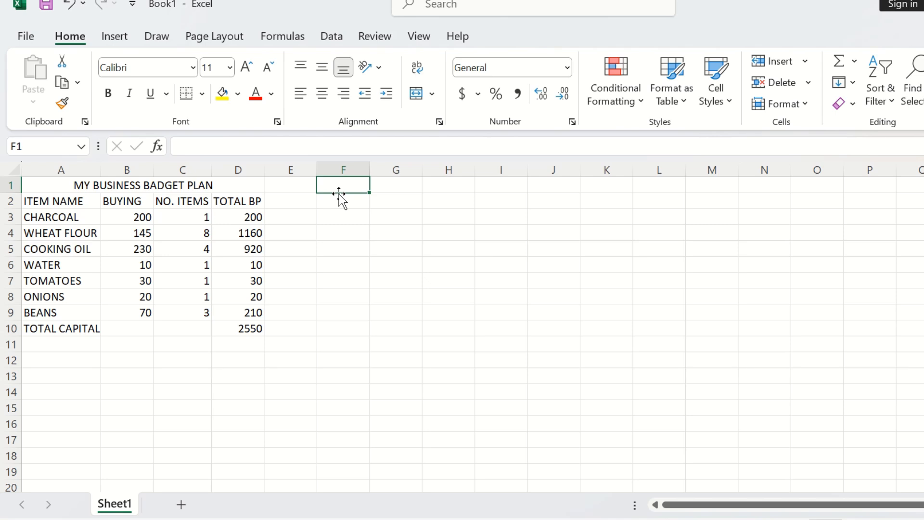
text(NO)
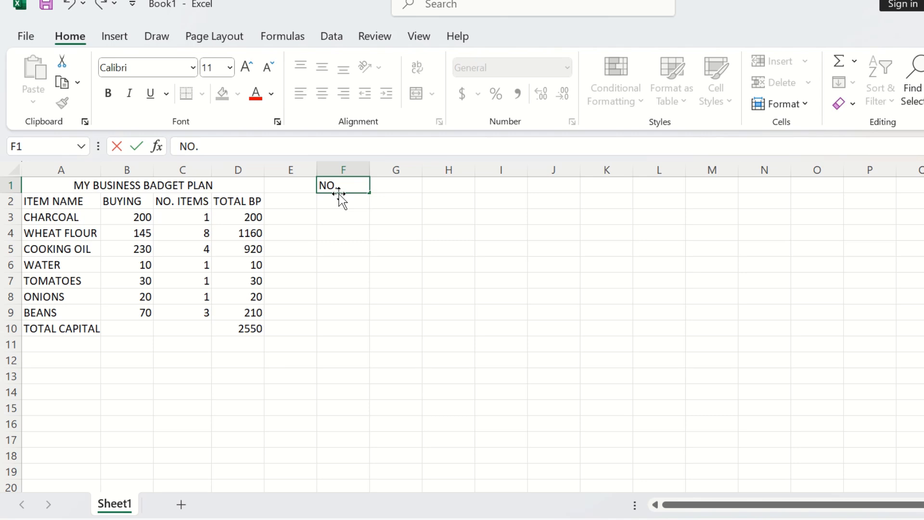
text(. CPB)
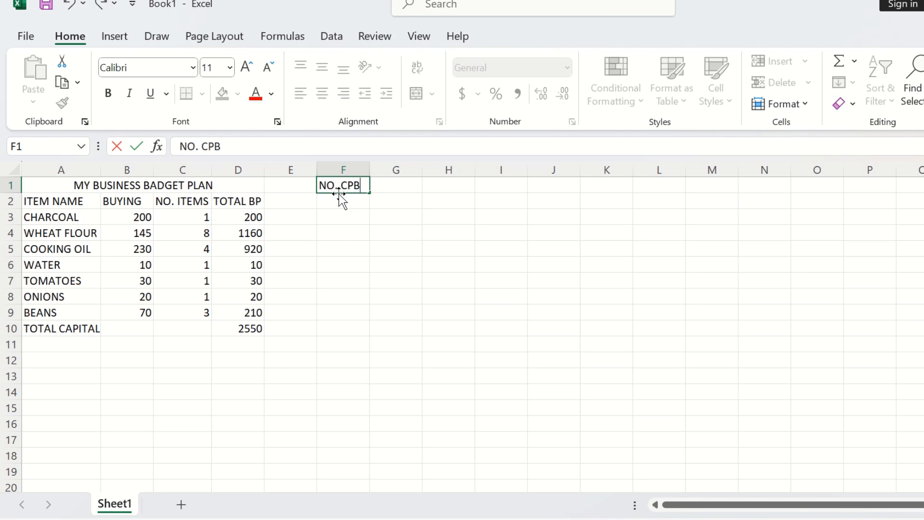
click(386, 188)
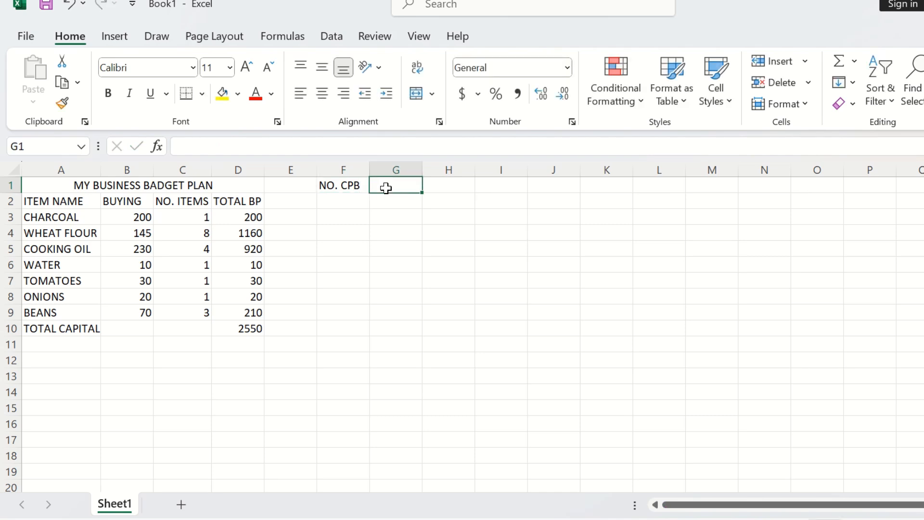
text(NO.G)
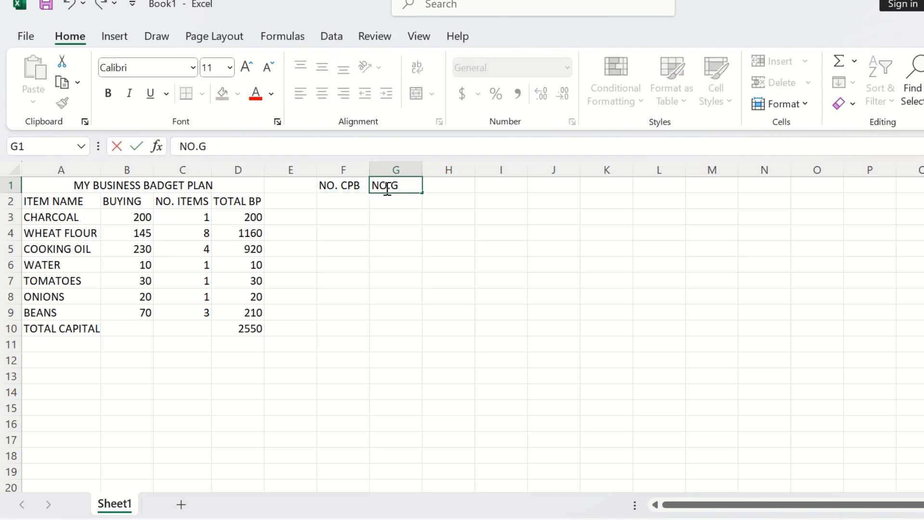
key(BackSpace)
text(B)
click(446, 188)
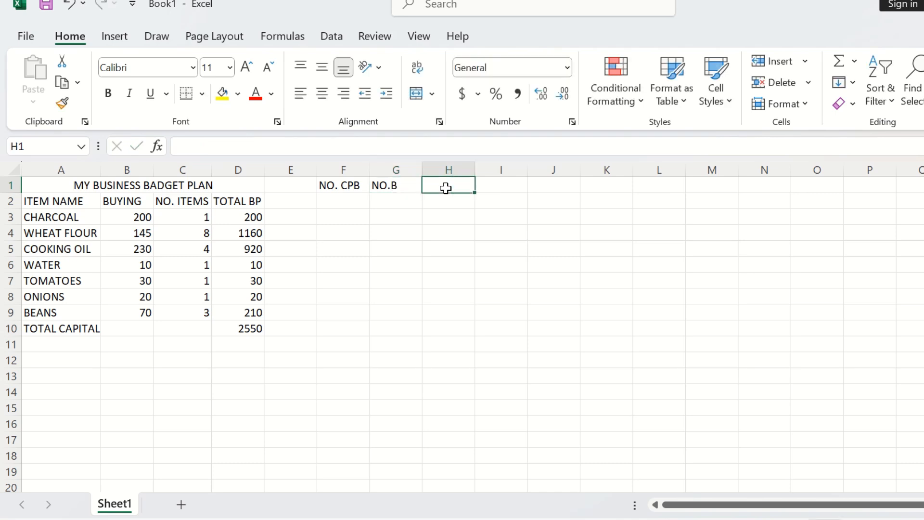
Step: Enter the headers COST PC in H1 and REMAINS in I1
text(CO)
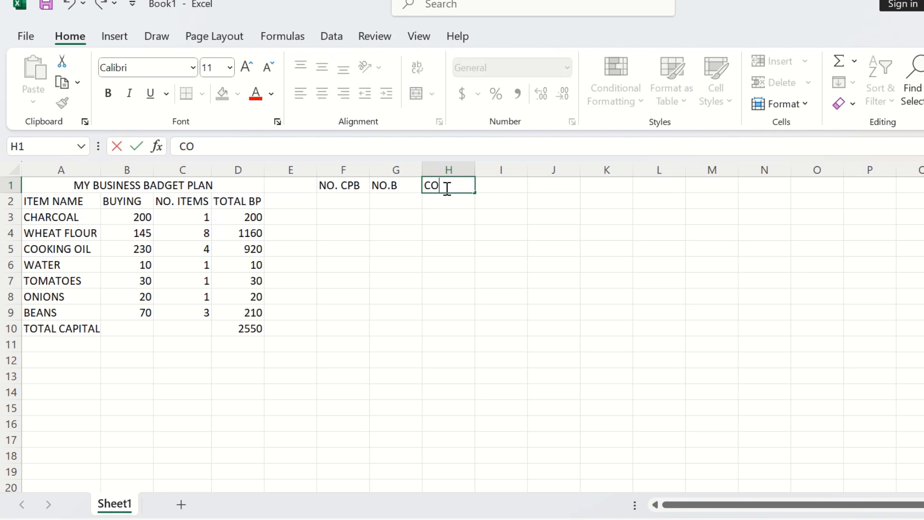
text(ST PC)
click(500, 184)
text(REMAI)
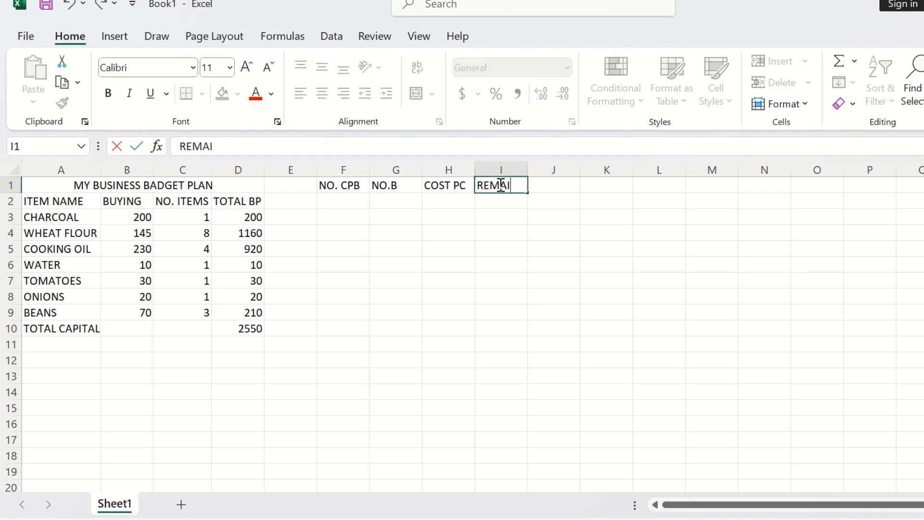
text(NS)
click(537, 187)
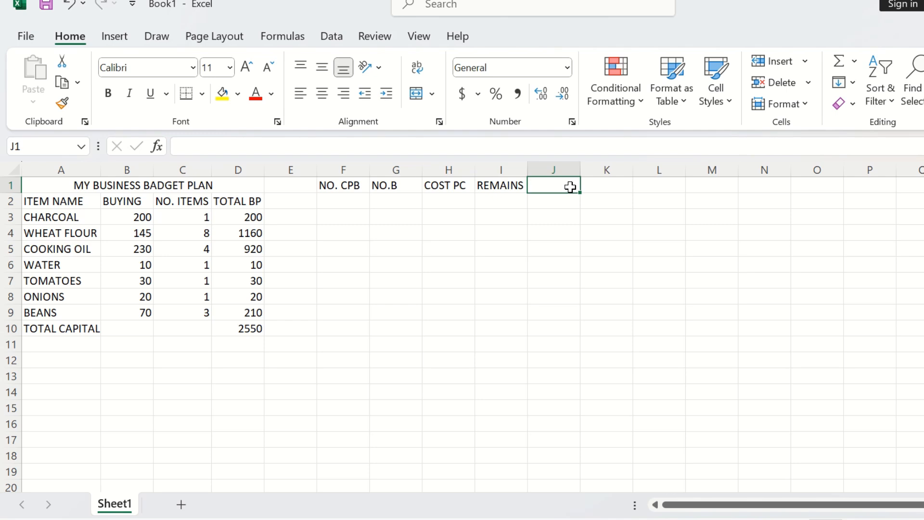
Step: Enter the header TOTAL DI in J1
text(TP)
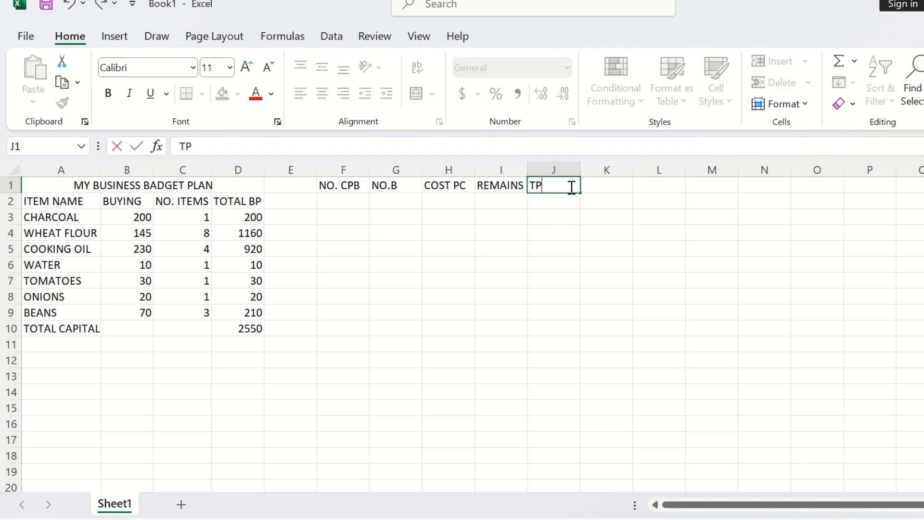
key(BackSpace)
text(OTAL)
text(DI)
click(349, 208)
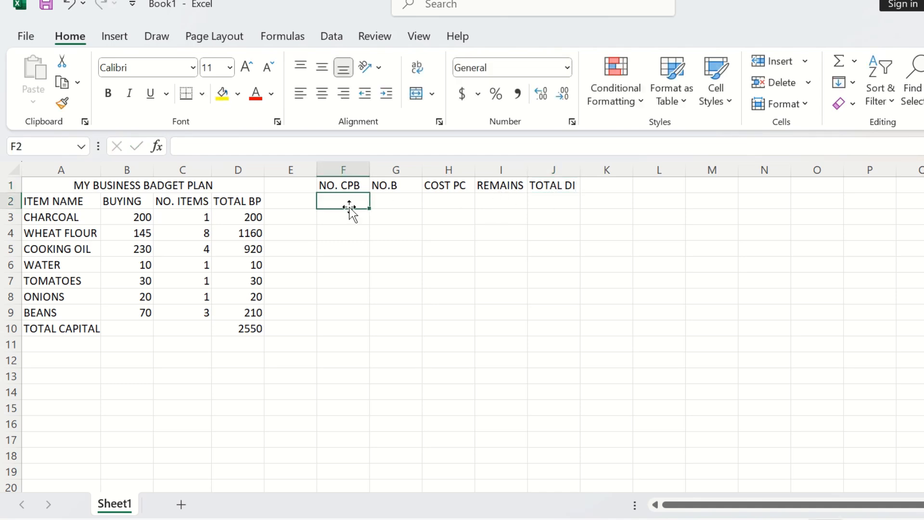
Step: Enter the values 25, 8, 20 and 0 in F2 through I2 under the new headers
text(25)
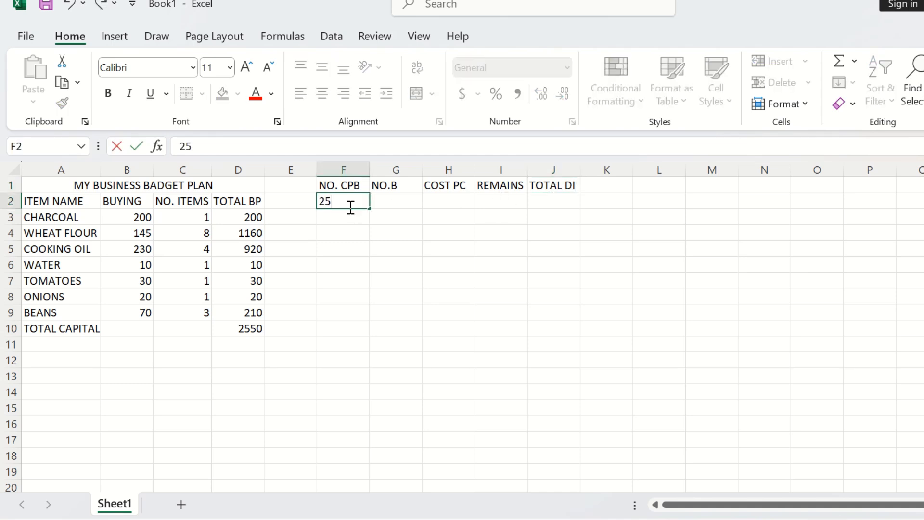
click(392, 203)
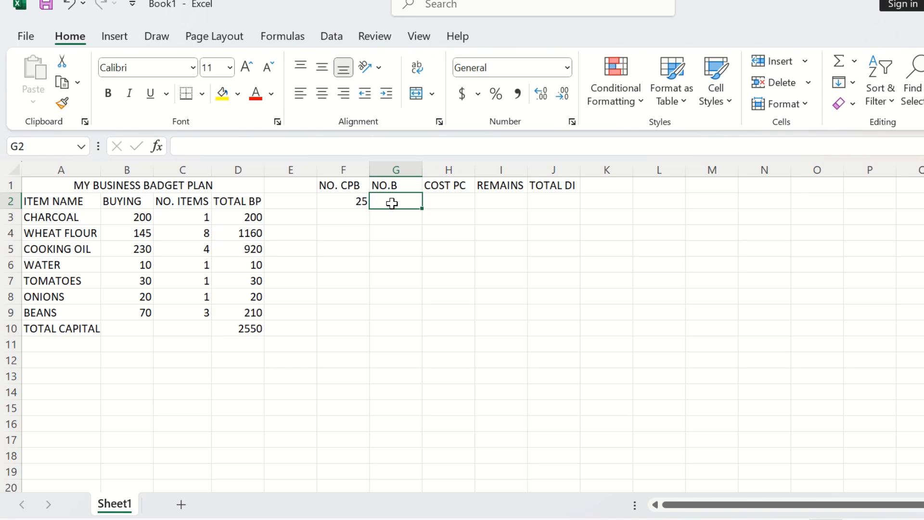
text(8)
click(455, 201)
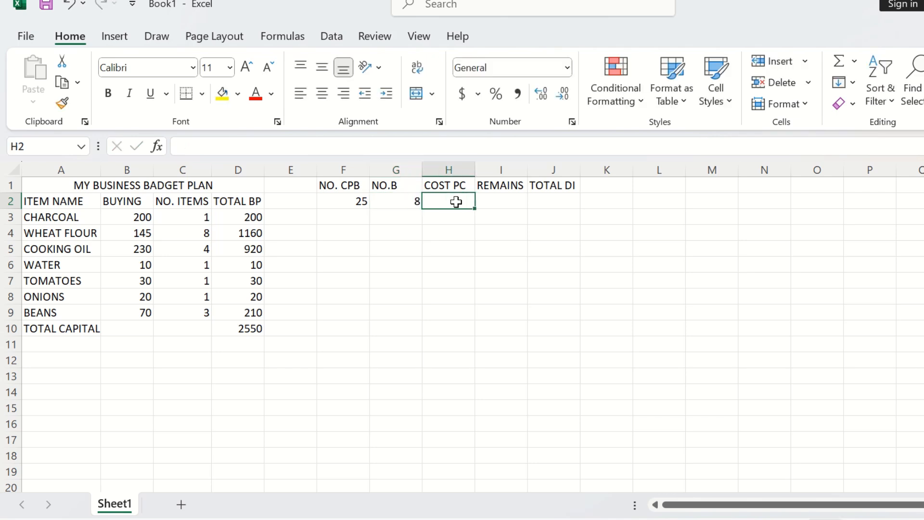
text(20)
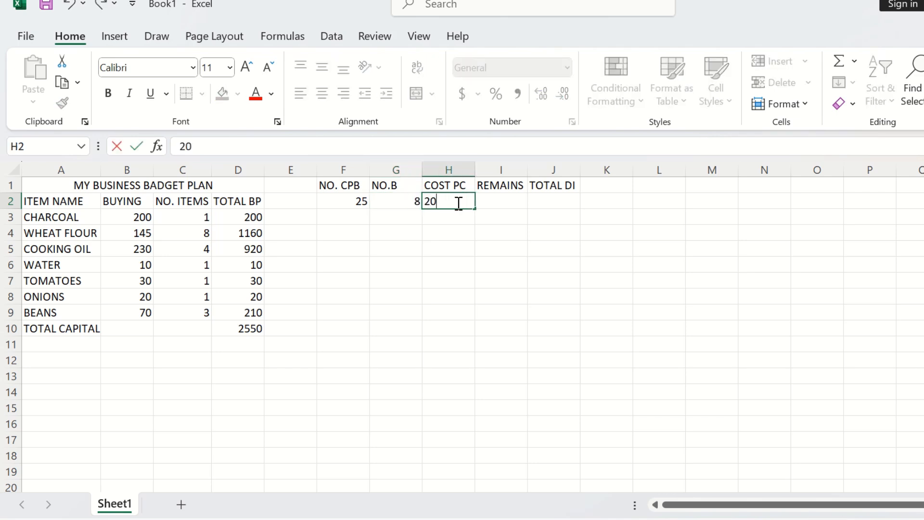
click(504, 203)
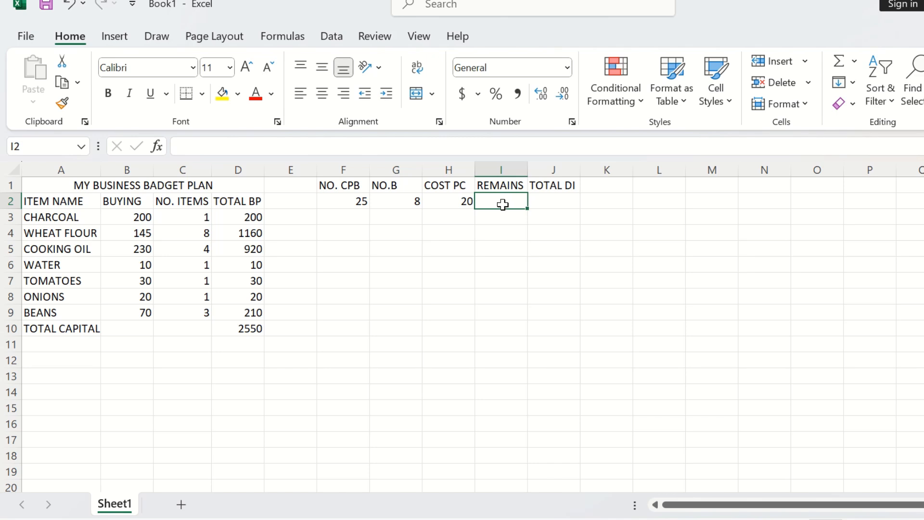
text(0)
click(534, 203)
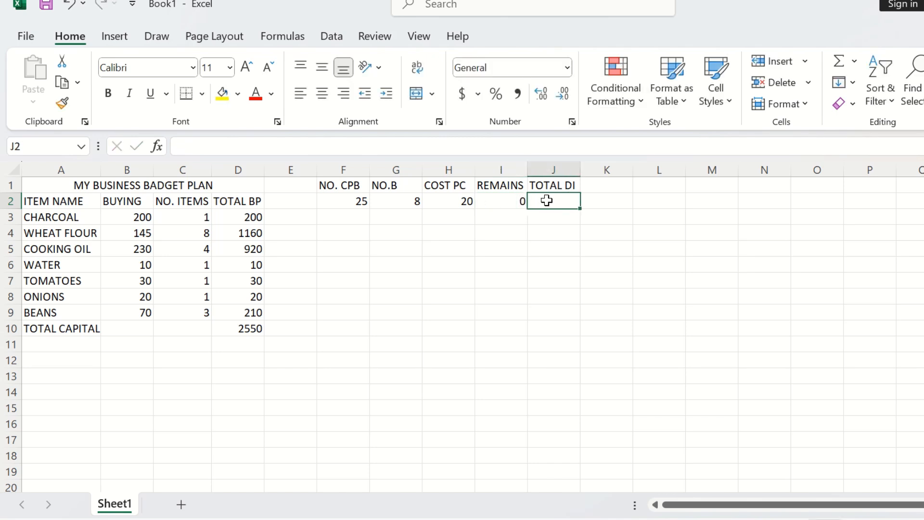
Step: Rename the J1 header to TOTAL IPD and autofit column J to its contents
double_click(580, 167)
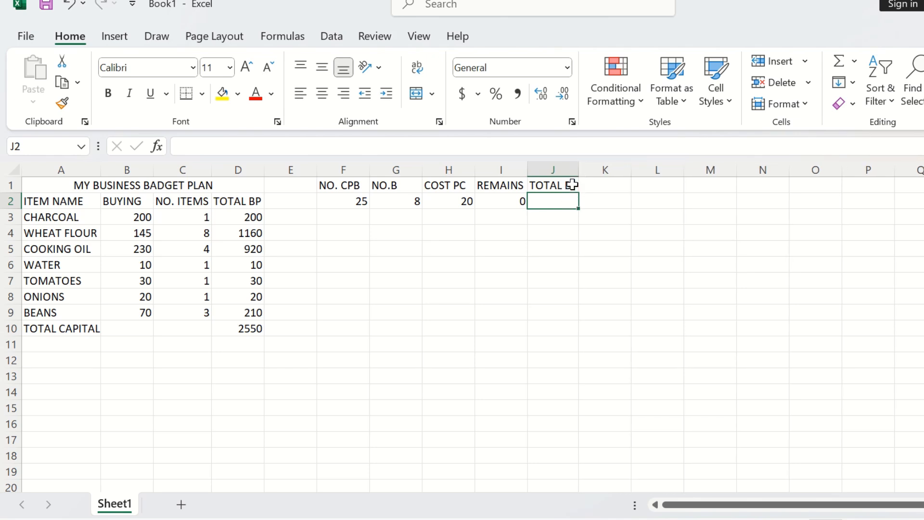
click(572, 188)
double_click(572, 186)
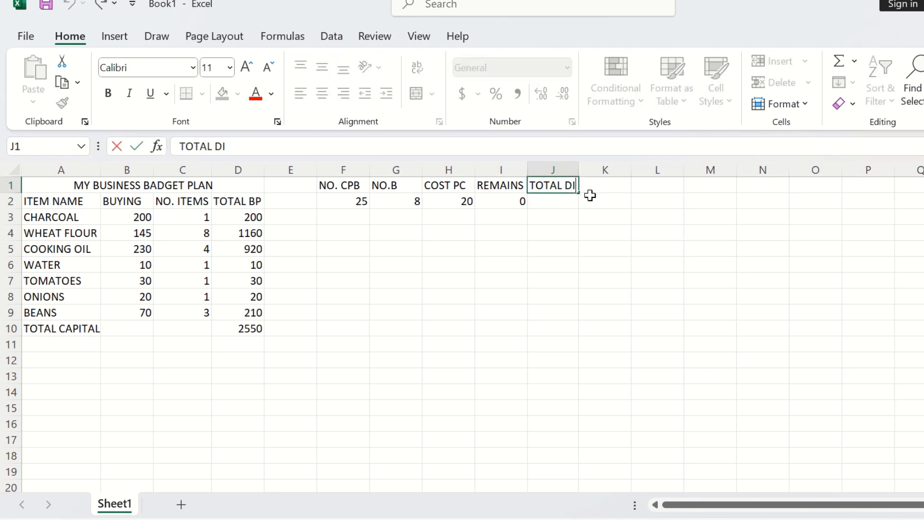
key(BackSpace)
key(BackSpace)
text(IPD)
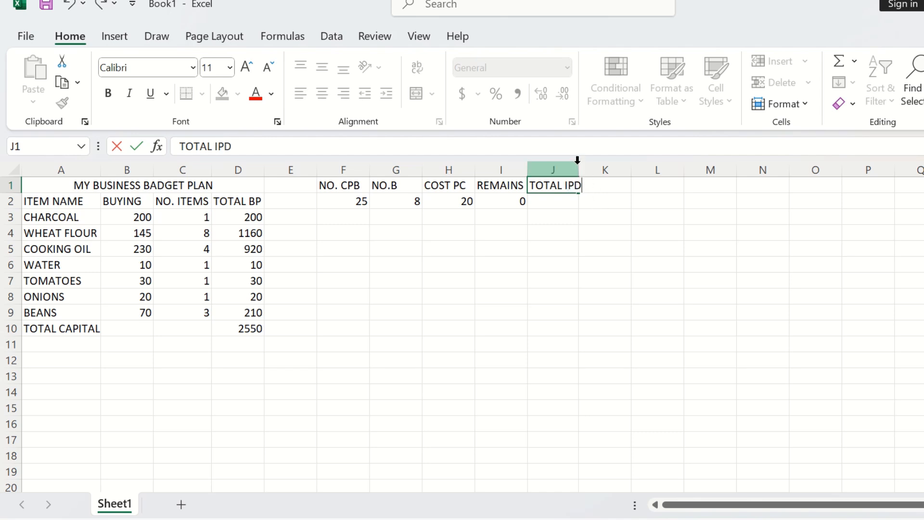
double_click(577, 160)
Step: Enter the formula =PRODUCT(F2:H2)-I2*H2 in J2 to compute the total
click(568, 201)
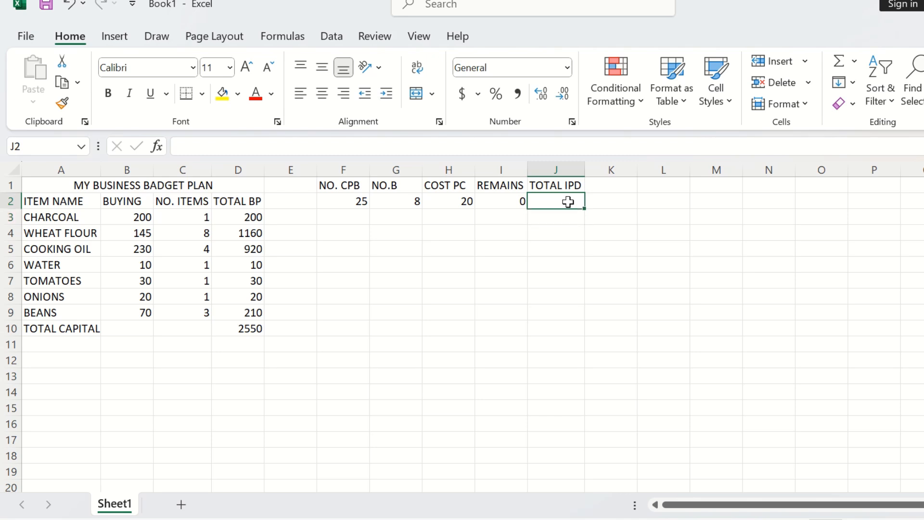
text(=)
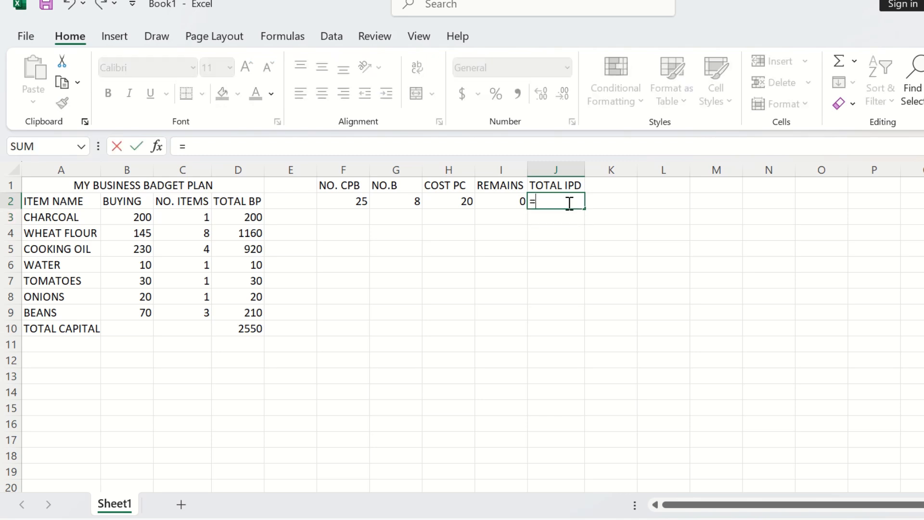
text(PRO)
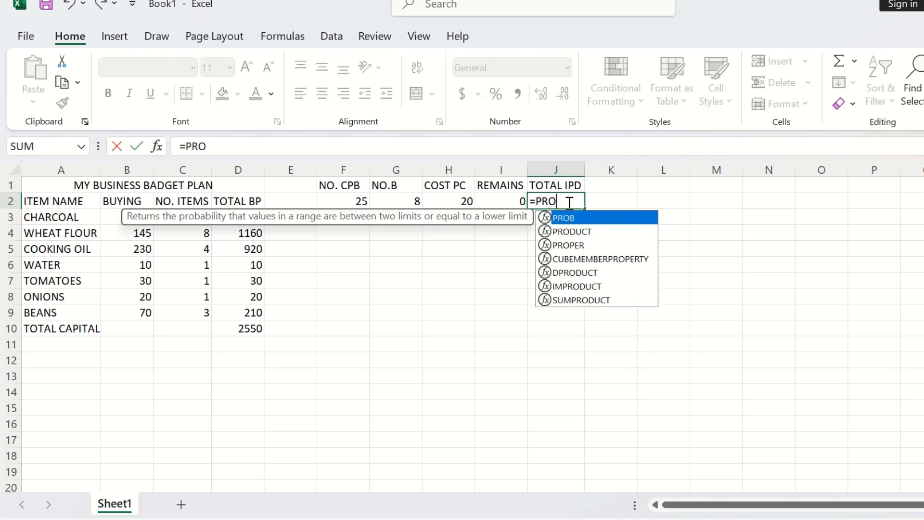
double_click(577, 232)
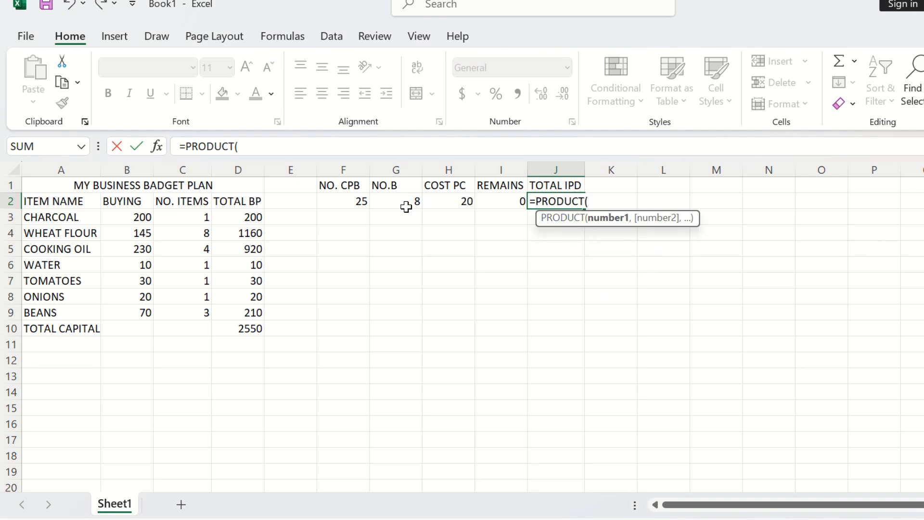
drag(360, 203, 451, 197)
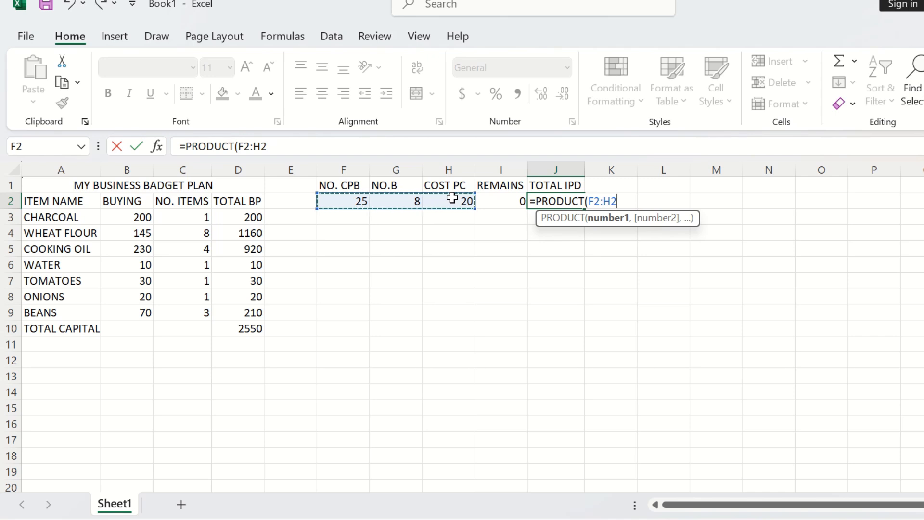
text()-)
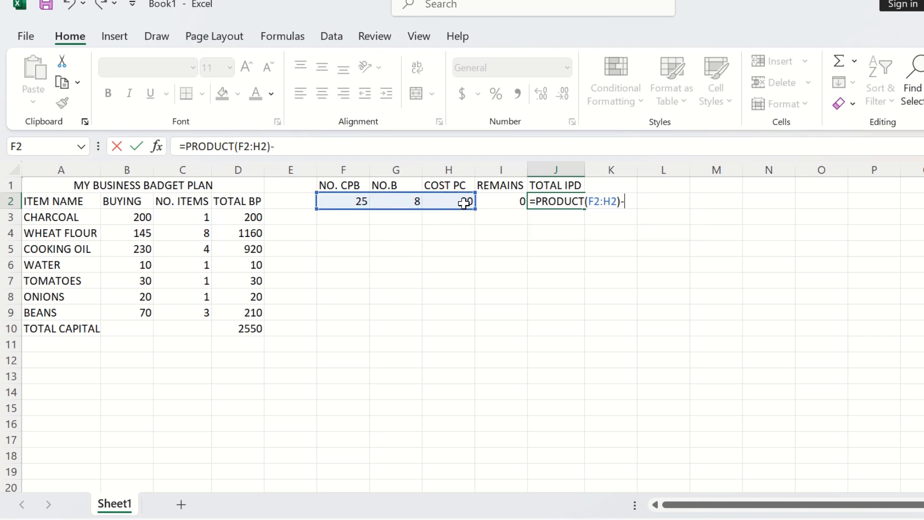
click(515, 202)
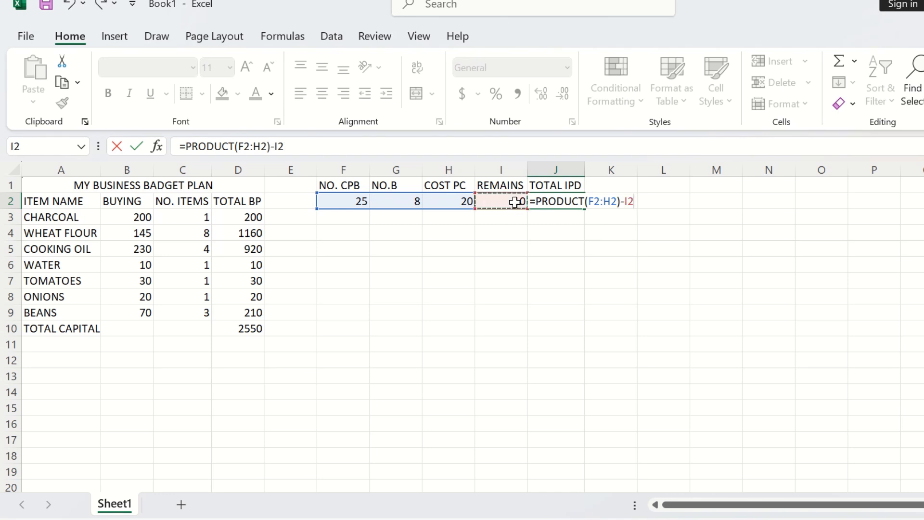
text(*)
click(459, 200)
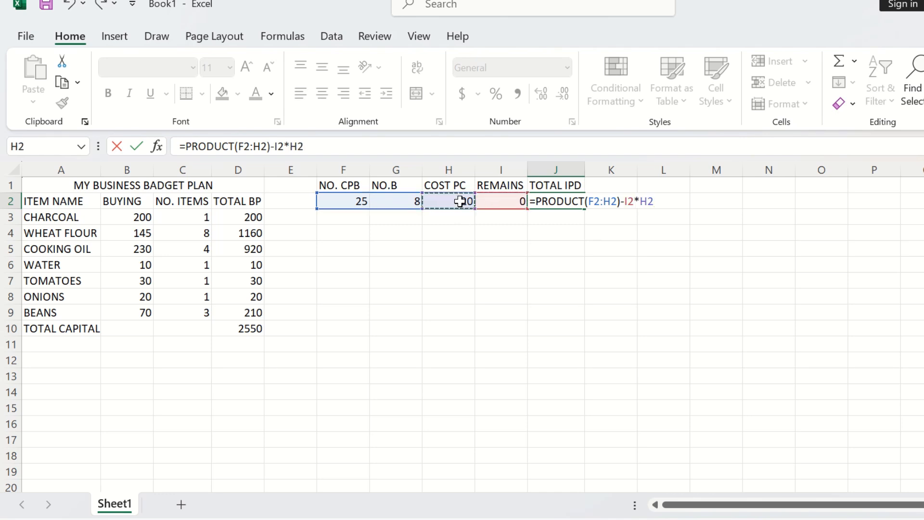
key(Return)
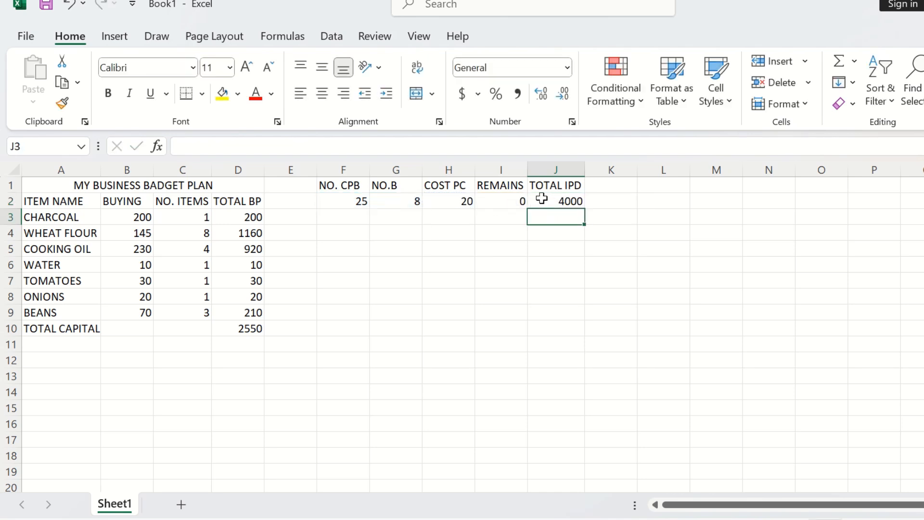
Step: Enter the item BEANS in F4 with the amount 300 in G4
click(336, 233)
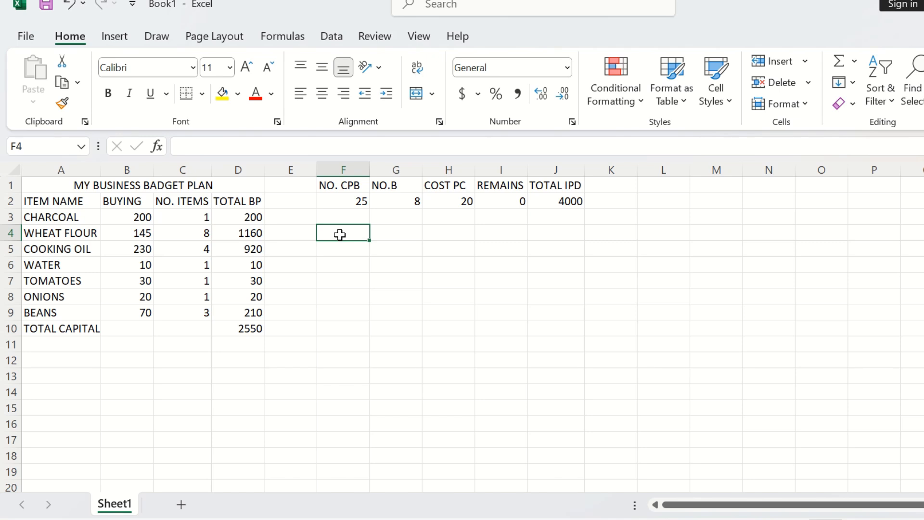
text(BE)
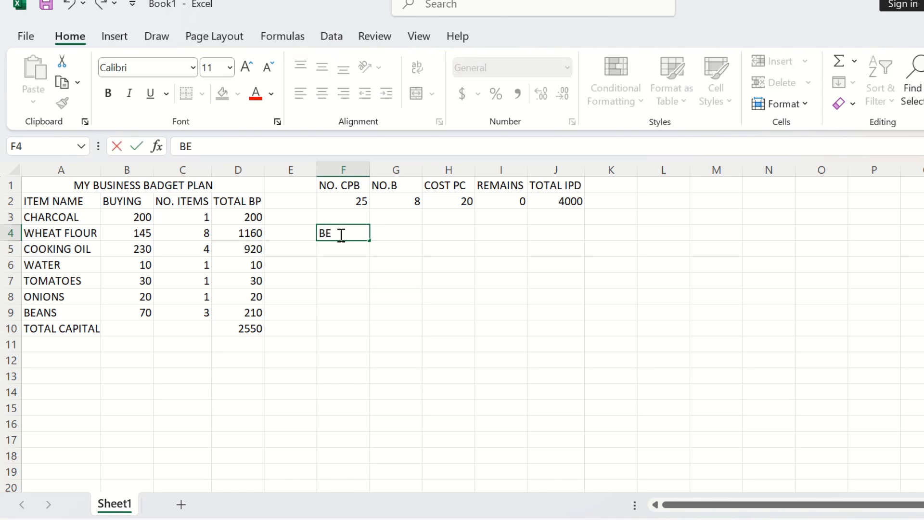
text(ANS)
click(381, 232)
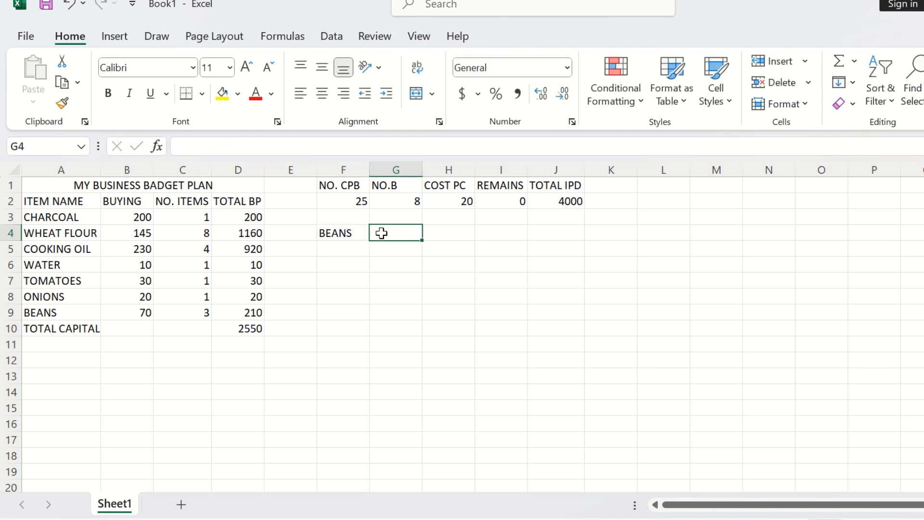
text(300)
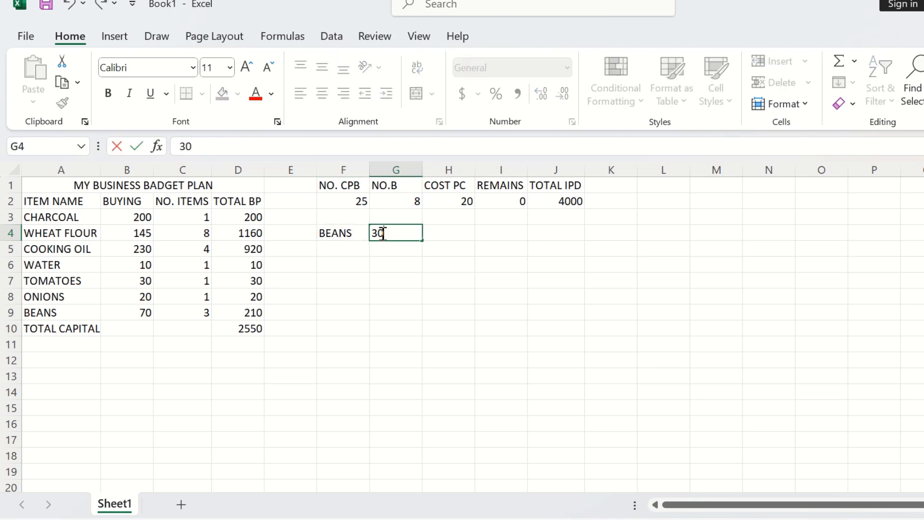
Step: Extend the J2 formula to =PRODUCT(F2:H2)-I2*H2+$G$4, adding the absolute reference to G4
click(569, 204)
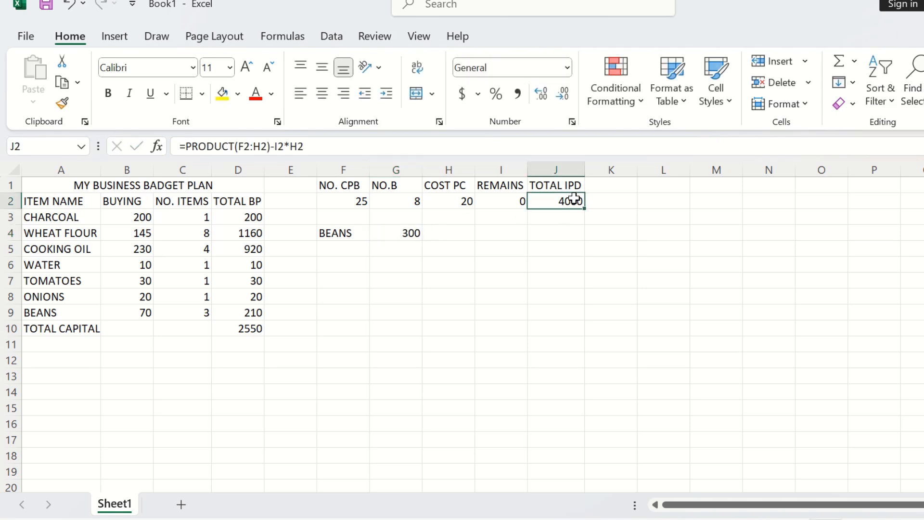
click(339, 147)
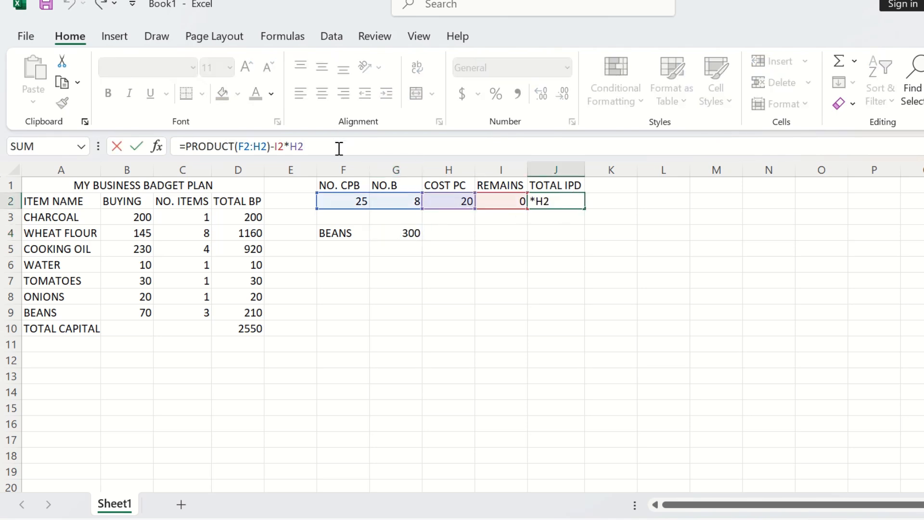
text(+)
click(411, 246)
click(406, 234)
click(316, 146)
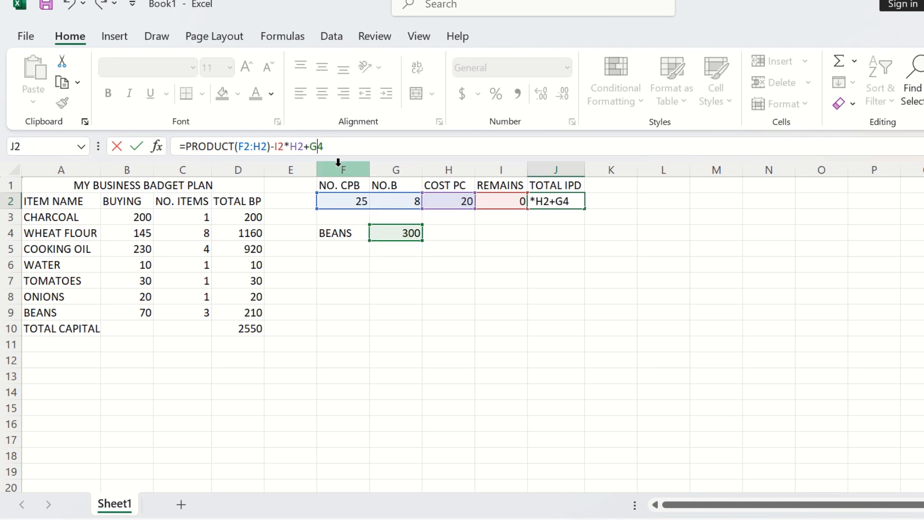
text($G$)
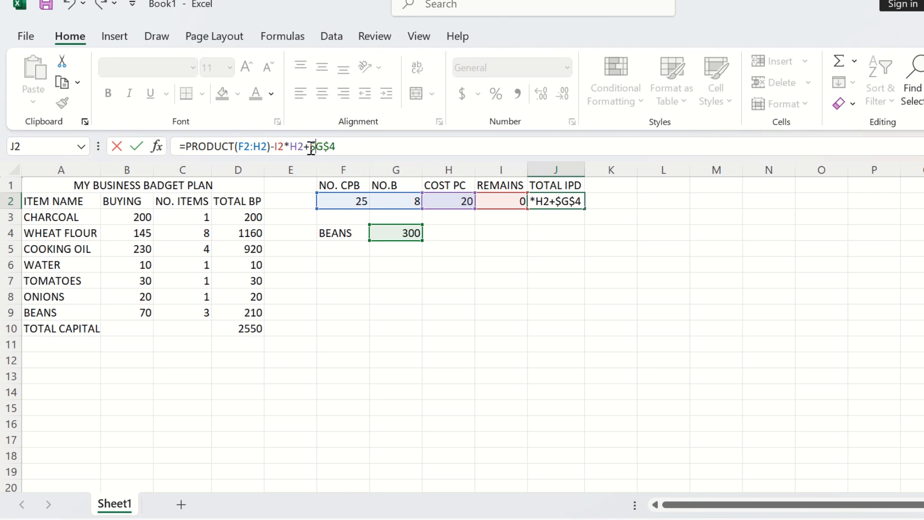
key(Return)
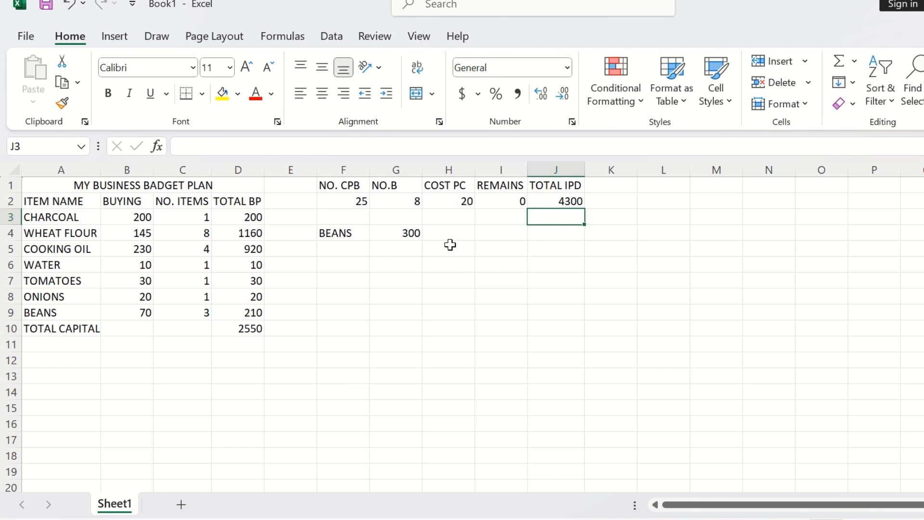
Step: Merge and center F6:H6 and enter the heading EXPENSES in it
click(337, 264)
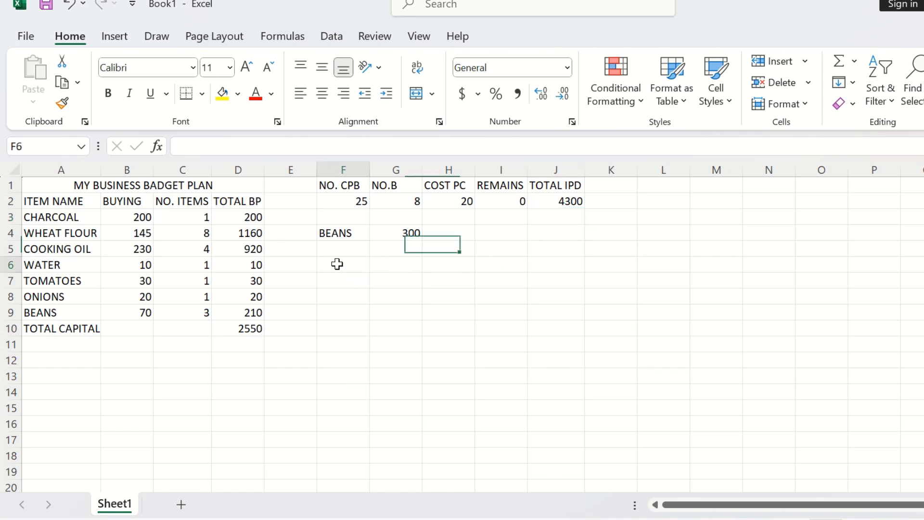
drag(336, 263, 450, 270)
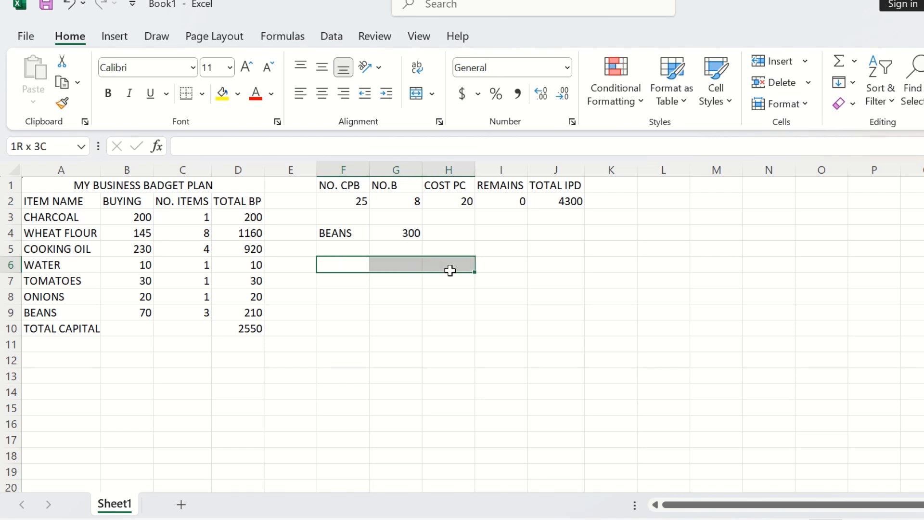
drag(450, 271, 449, 272)
click(415, 93)
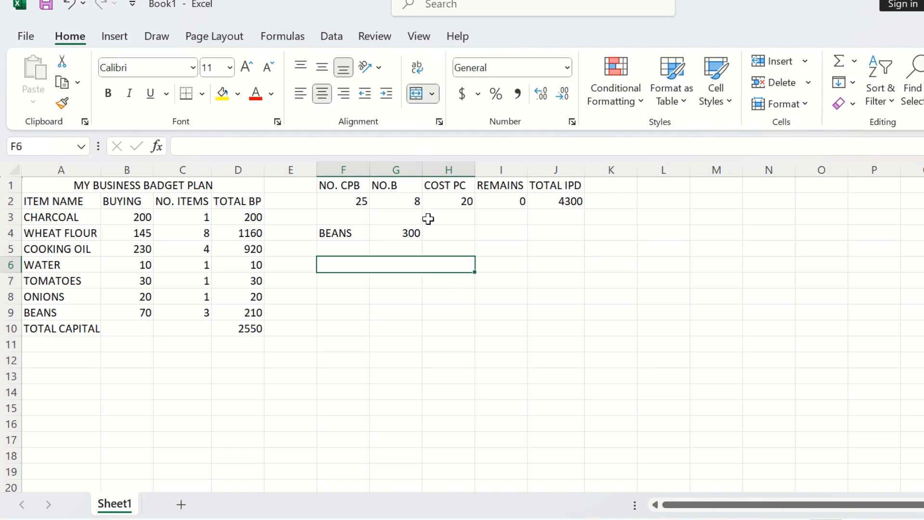
text(EX)
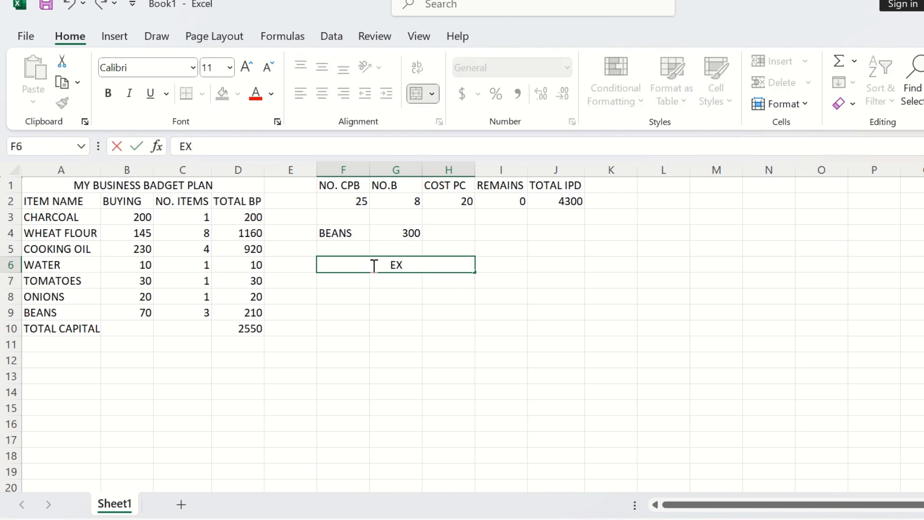
text(PENS)
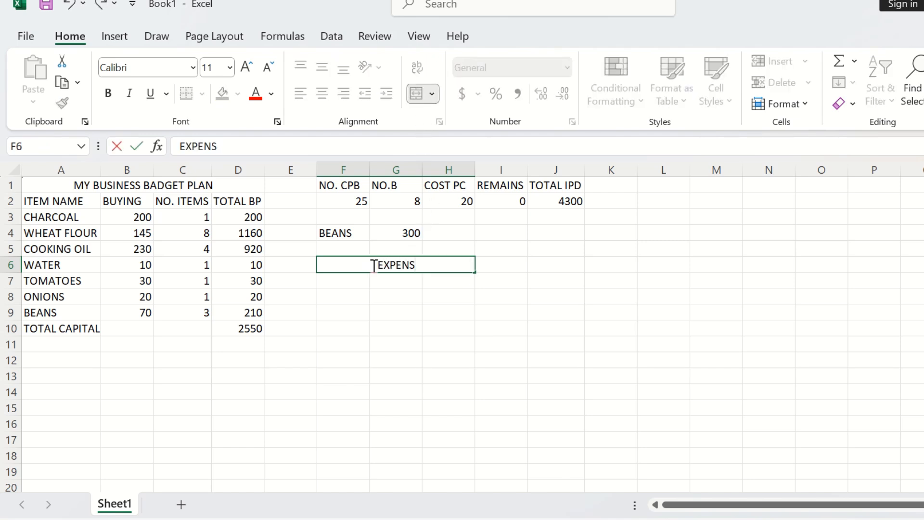
text(ES)
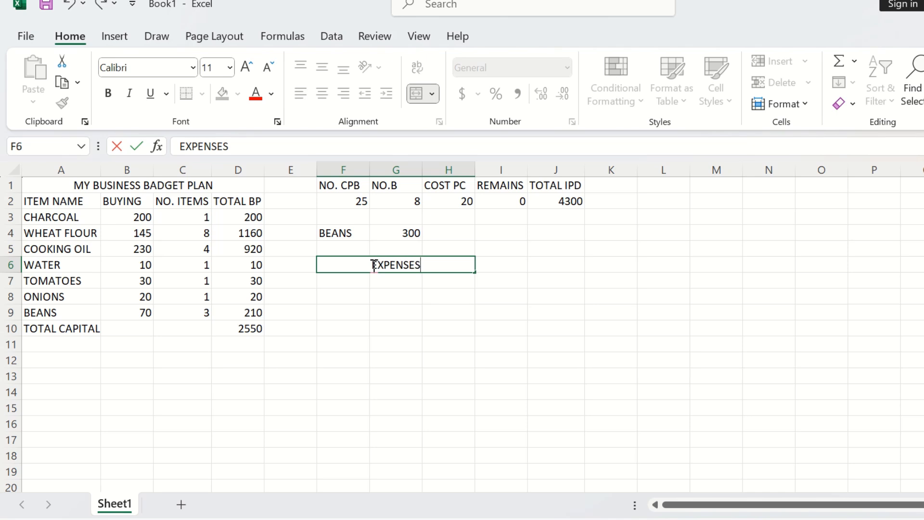
click(348, 283)
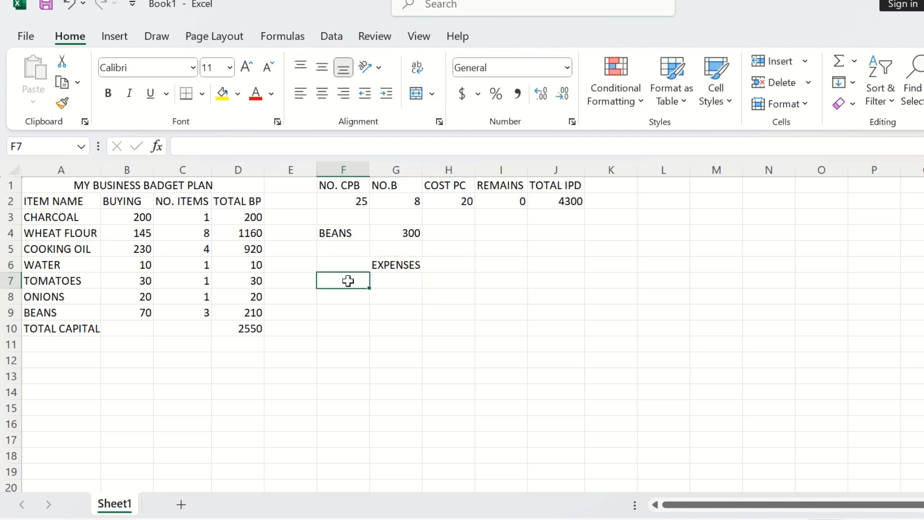
Step: Change the merged heading to EXPENSES PD
double_click(431, 266)
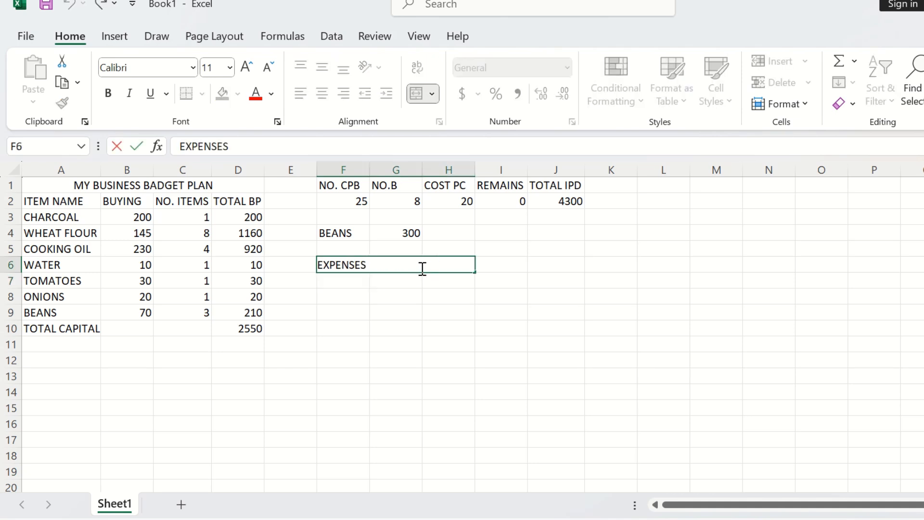
text(PD)
click(361, 283)
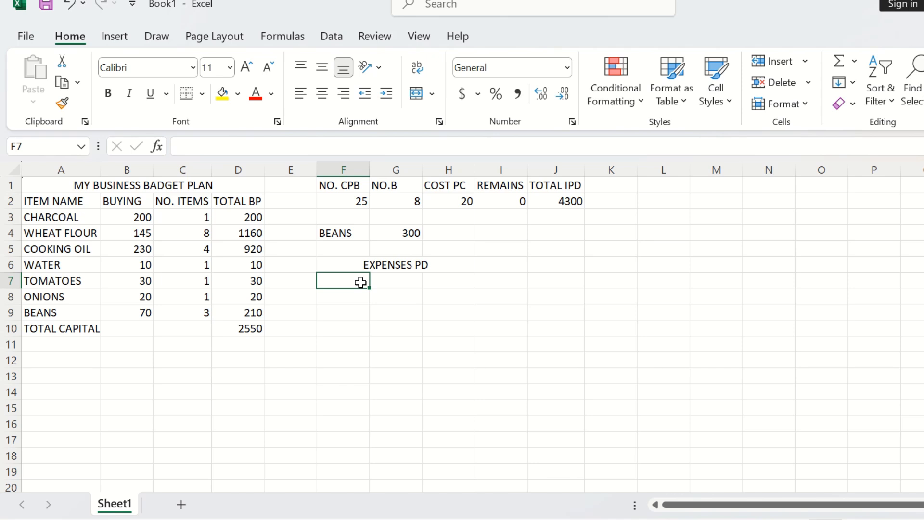
Step: Enter the expense labels CARRIER BAGS in F7 and TRANSPORT in F8
text(CARR)
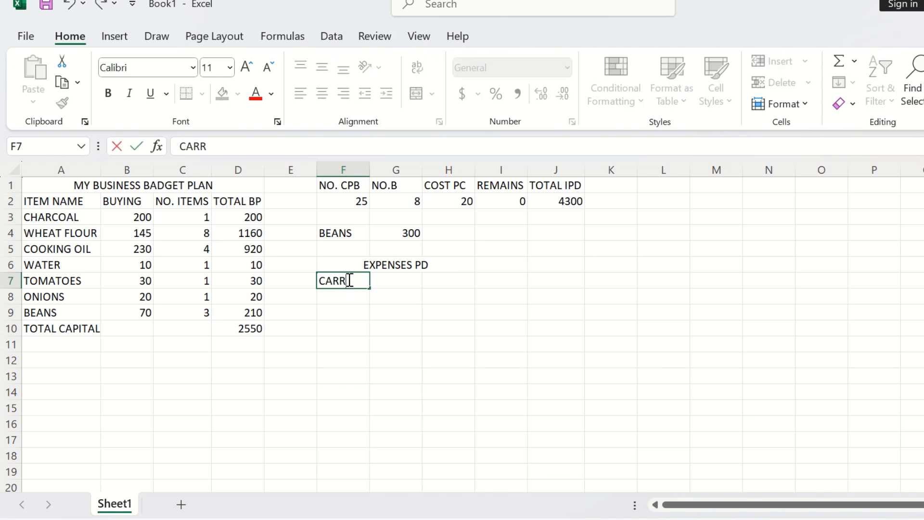
text(IER BAGS)
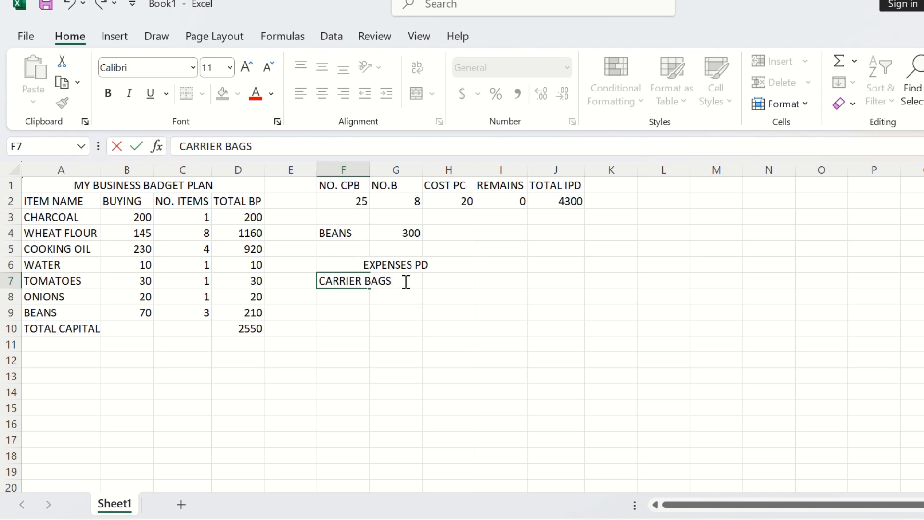
drag(405, 282, 378, 287)
click(357, 298)
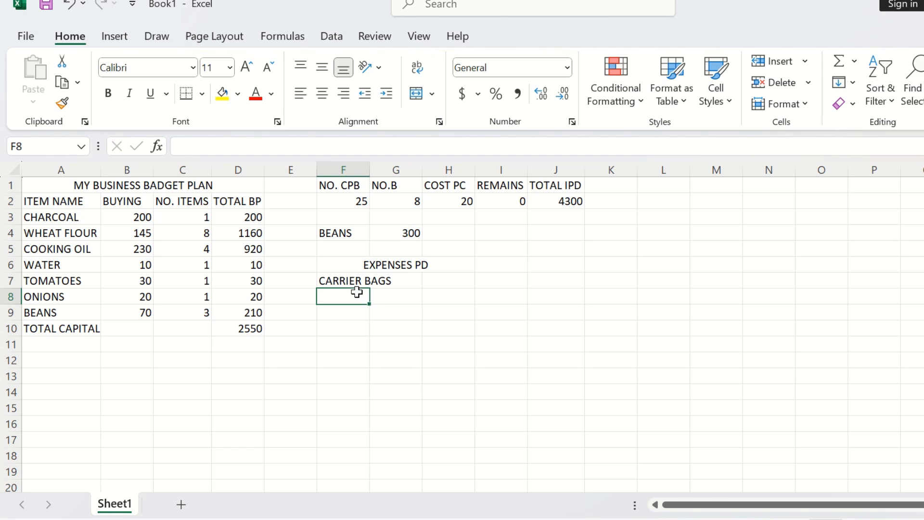
text(T)
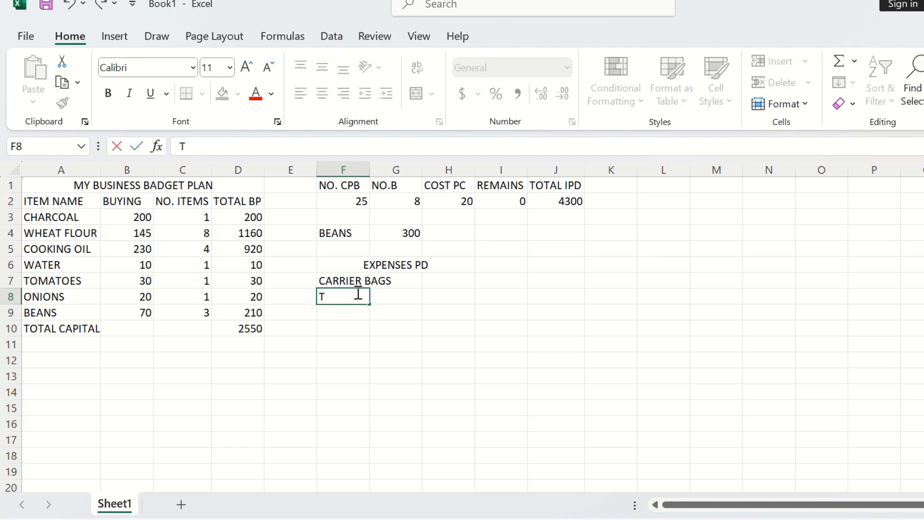
text(RANSPORT)
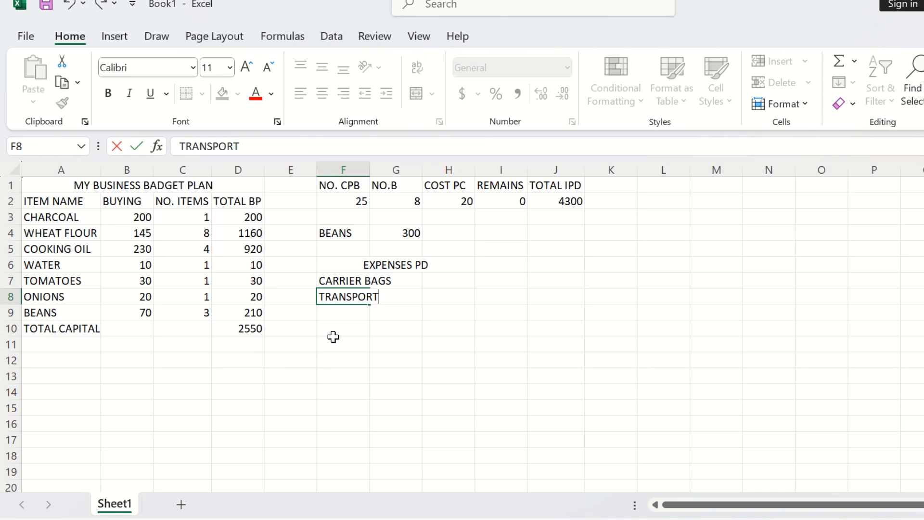
Step: Enter the expense labels AIRTIME in F9 and WIFI in F10
click(339, 315)
text(AI)
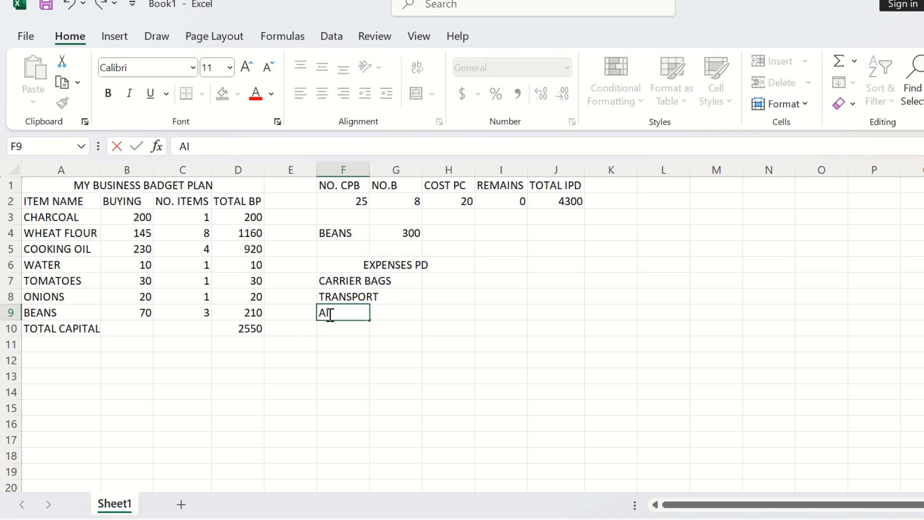
text(RTIME)
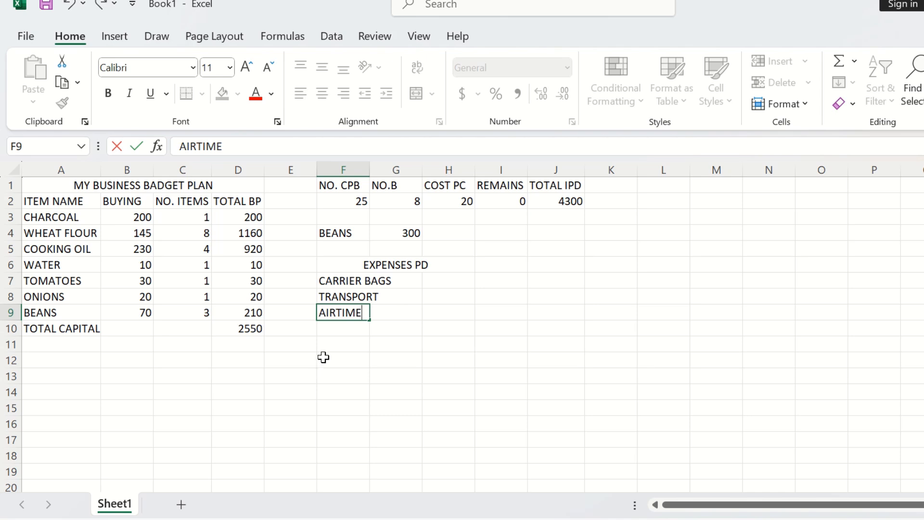
click(331, 329)
text(WIFI)
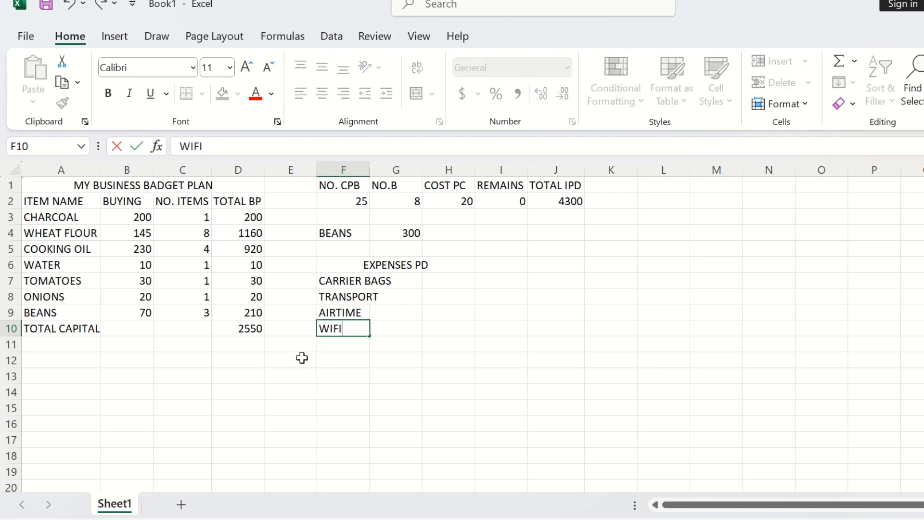
click(344, 343)
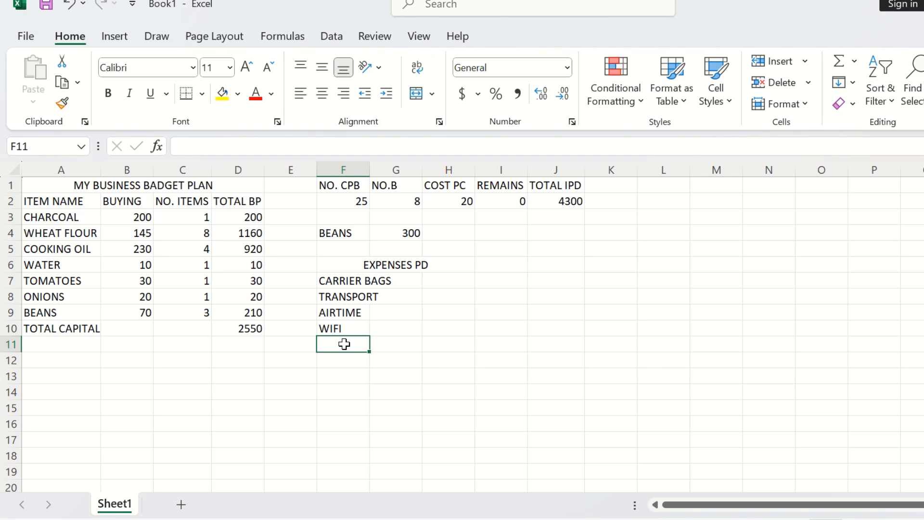
Step: Enter the label TOTAL: in F11 and widen column F to fit the expense labels
text(TRA)
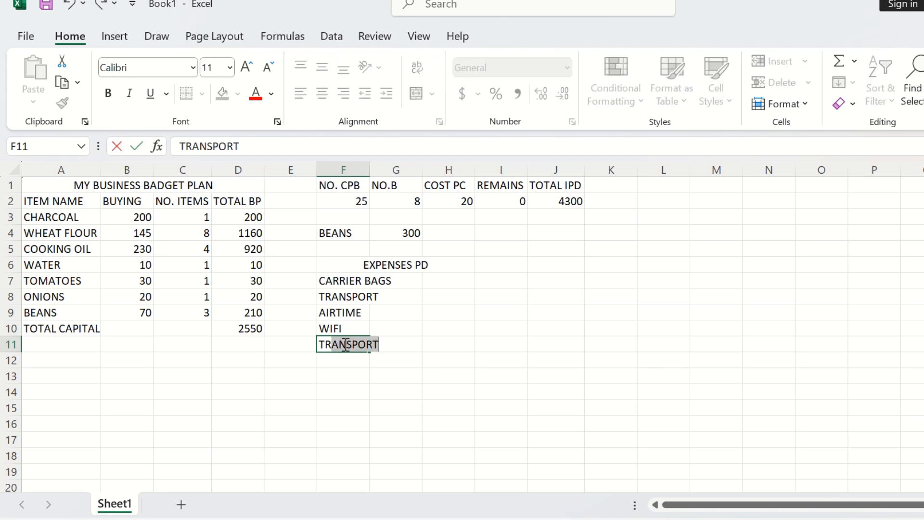
key(BackSpace)
key(BackSpace)
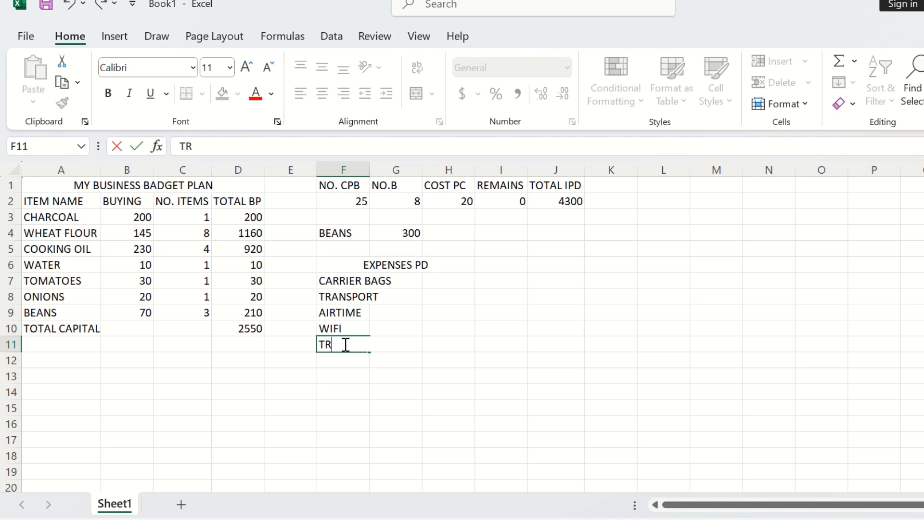
key(BackSpace)
text(OTAL:)
click(372, 165)
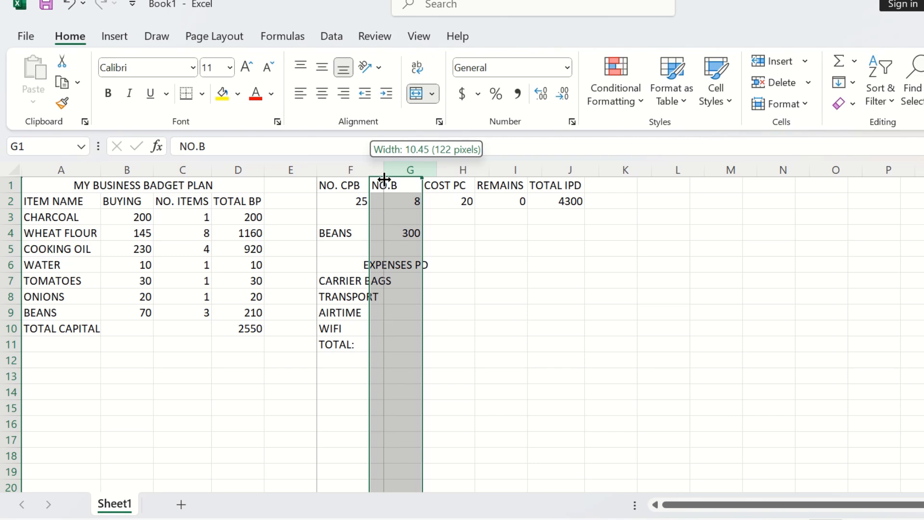
drag(384, 179, 396, 189)
Step: Enter the expense amounts 70, 150, 30 and 40 in G7 through G10
click(419, 293)
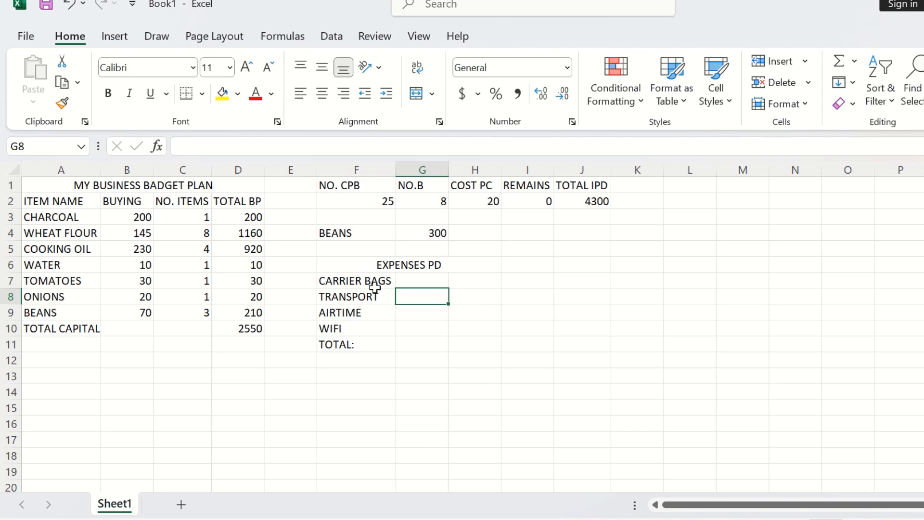
click(414, 281)
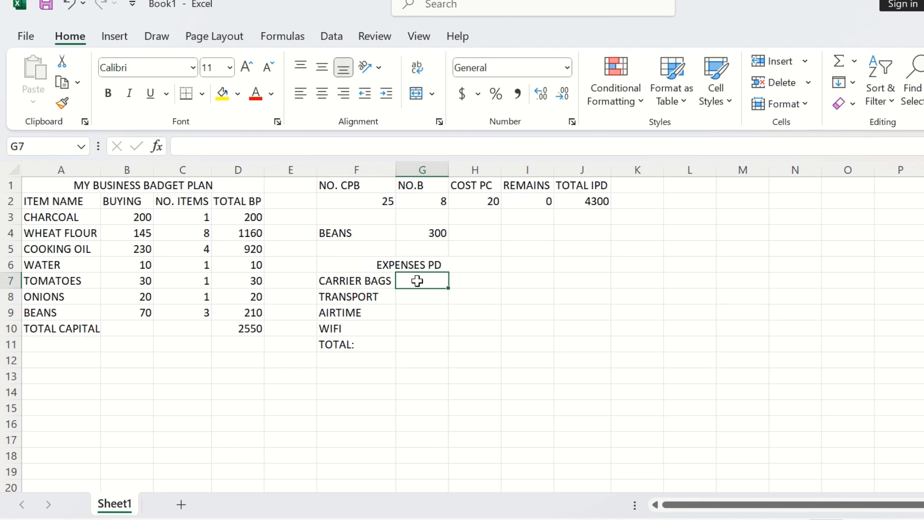
text(70)
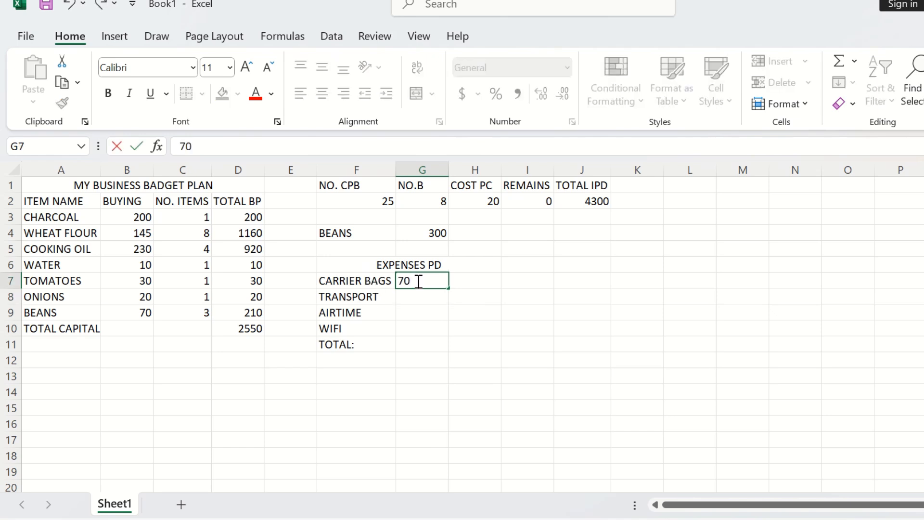
key(Return)
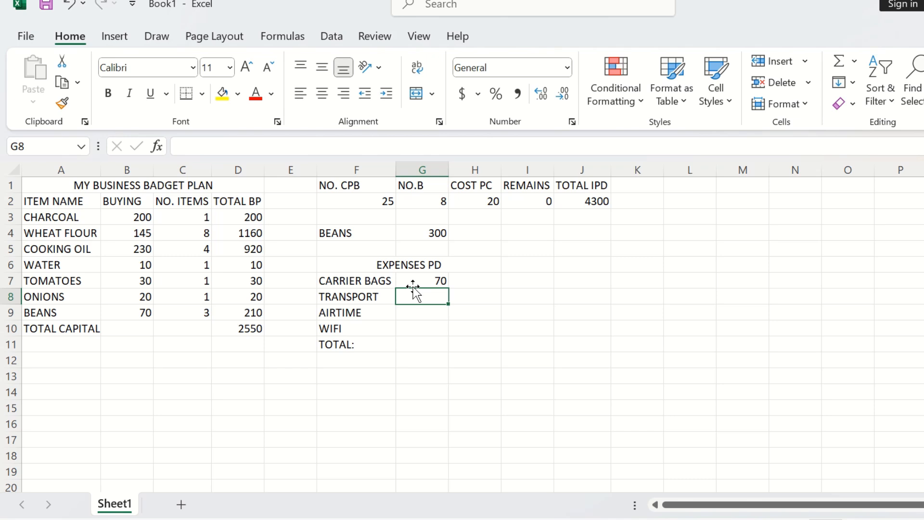
text(150)
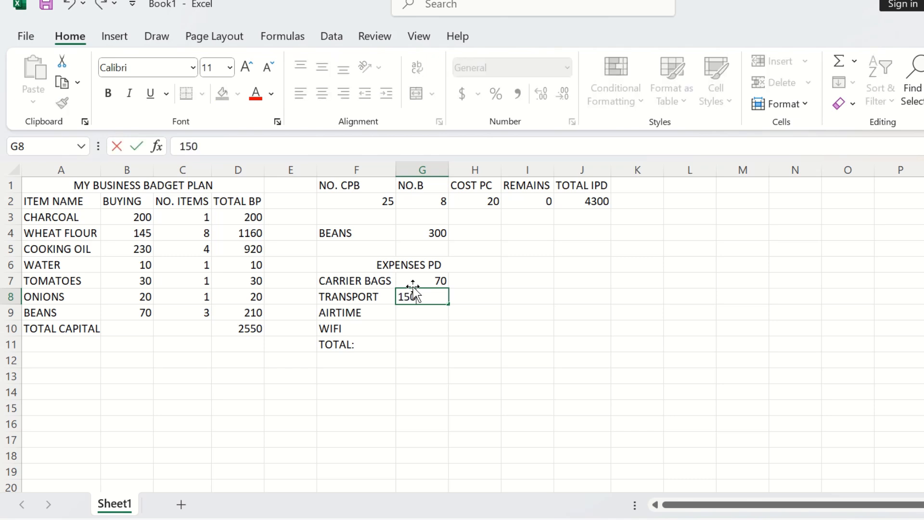
click(402, 319)
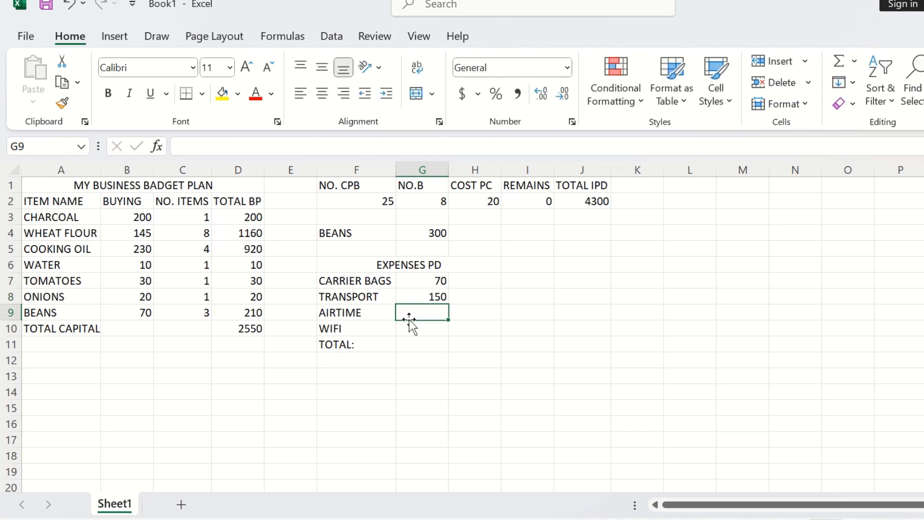
text(30)
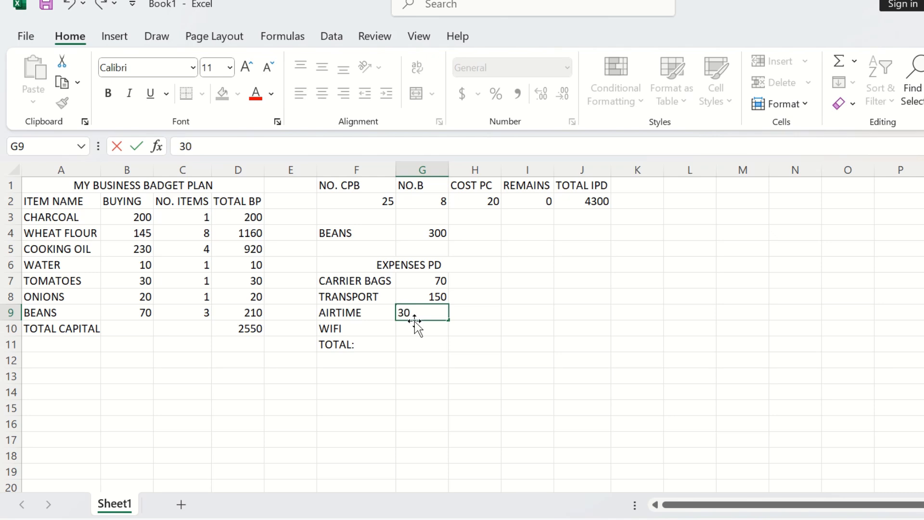
click(421, 326)
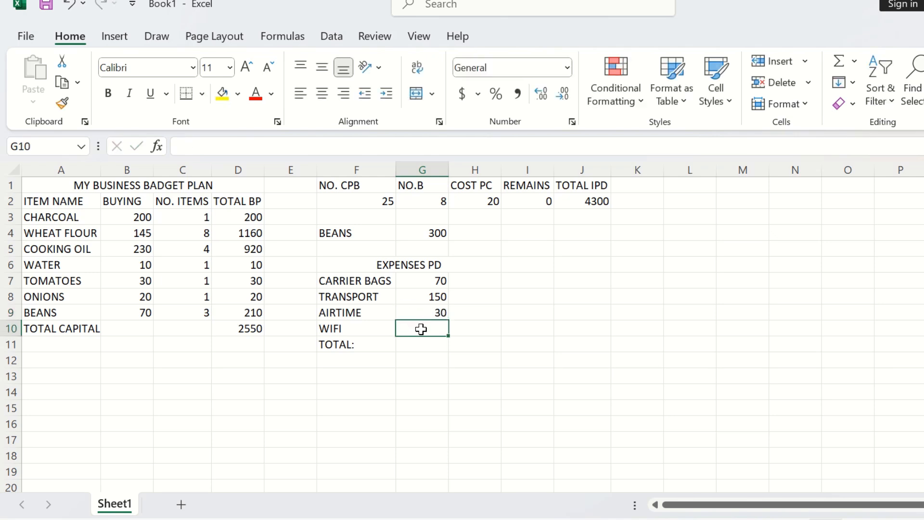
text(4)
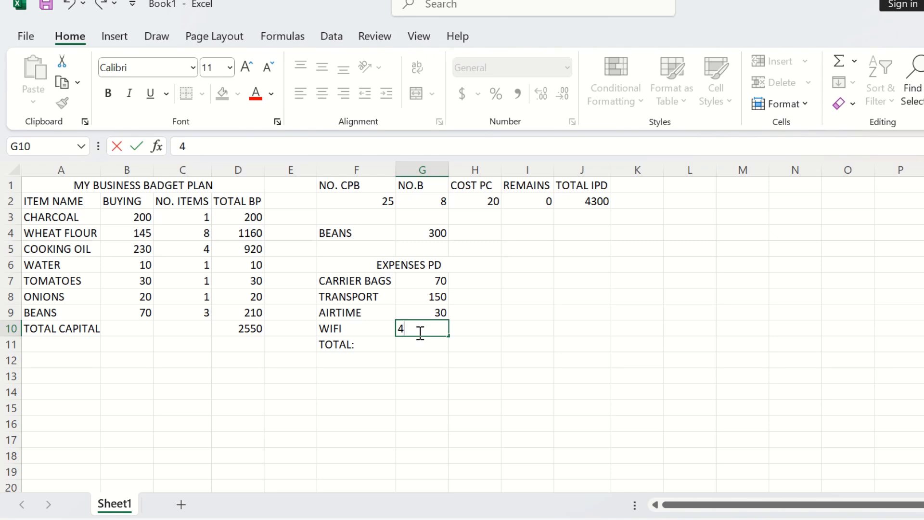
text(0)
click(425, 343)
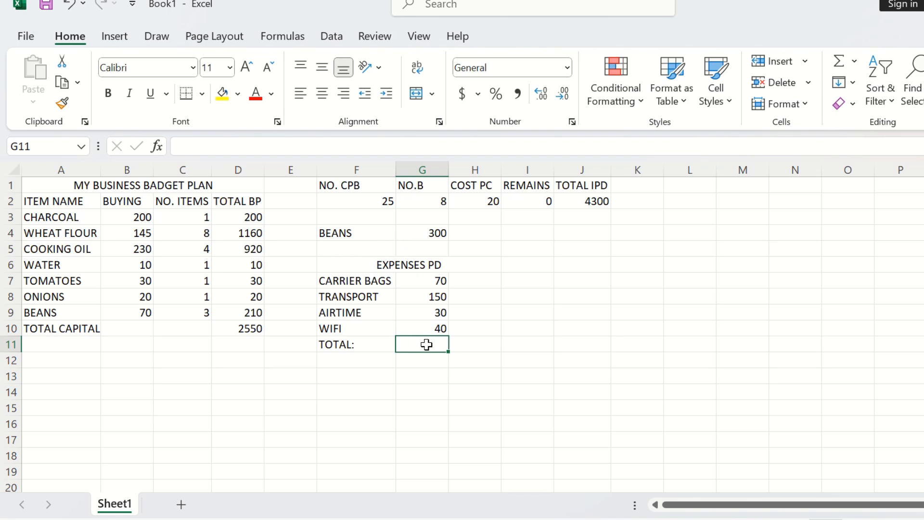
Step: Sum the expenses in G11 with =SUM(G7:G10)
text(=)
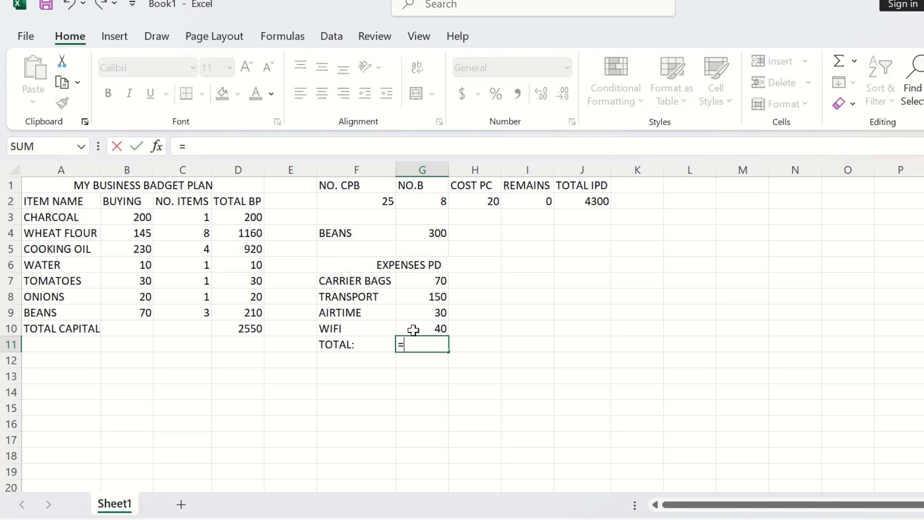
text(SUM)
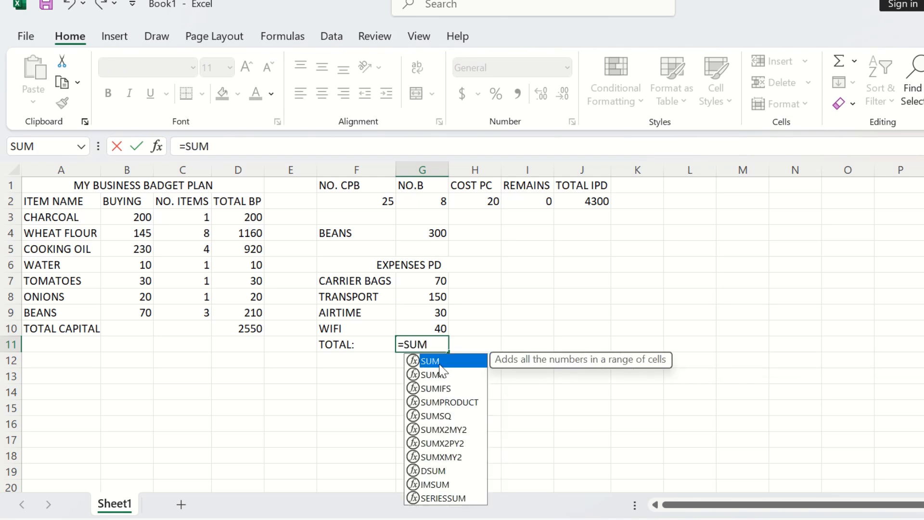
text(()
drag(434, 278, 441, 326)
key(Return)
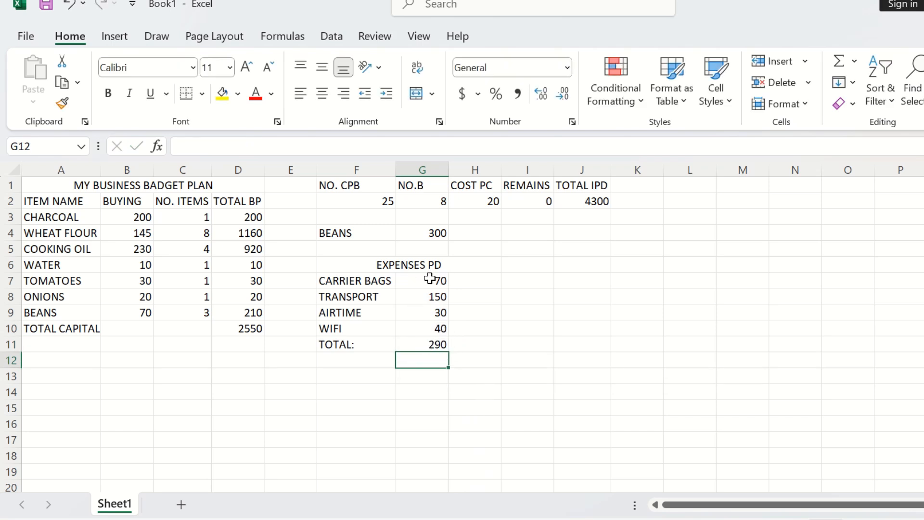
Step: Enter the label WAGES in F13 and the amount 400 in G13
click(343, 373)
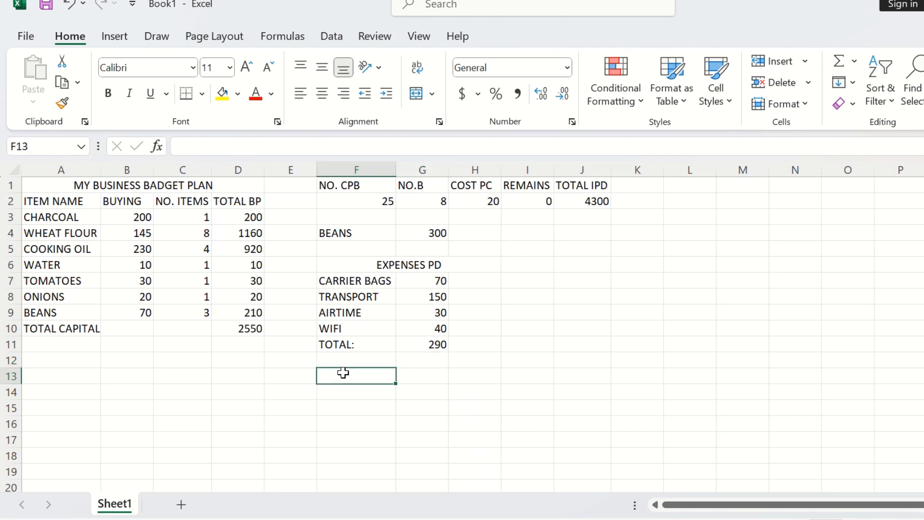
text(WAGES)
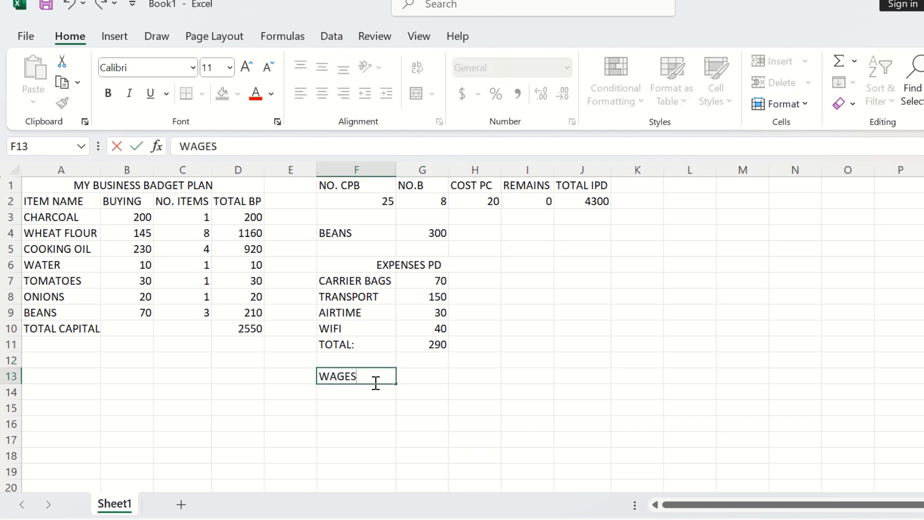
click(409, 376)
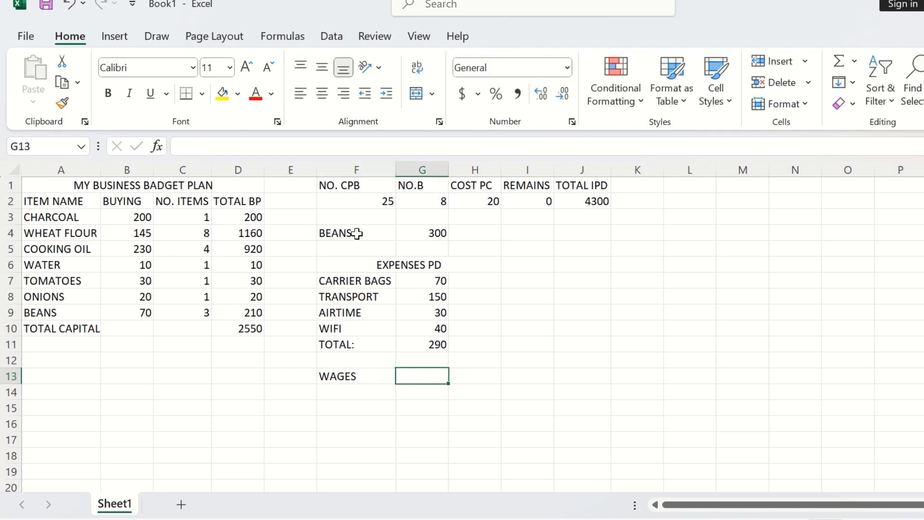
text(400)
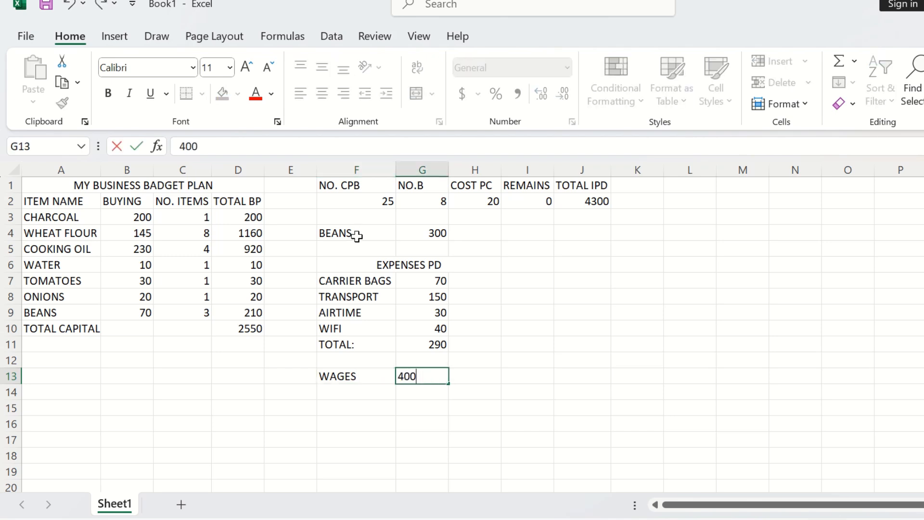
click(472, 375)
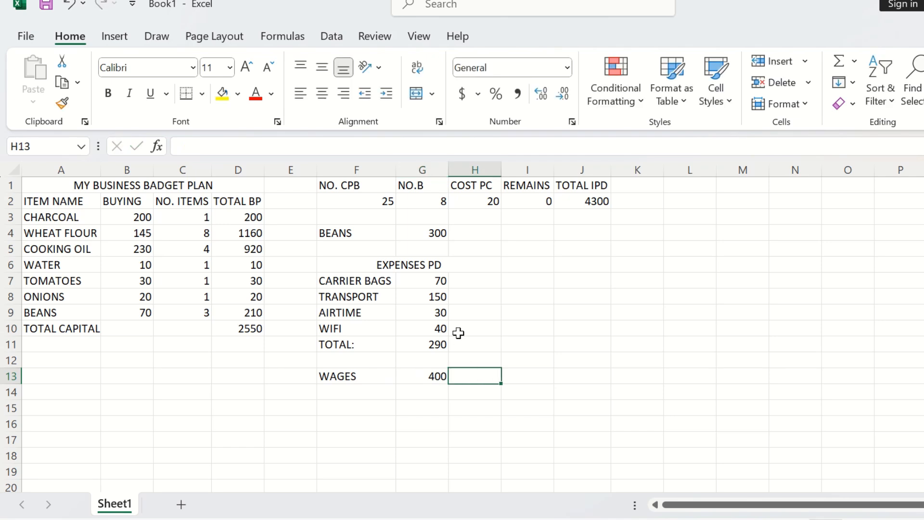
click(442, 376)
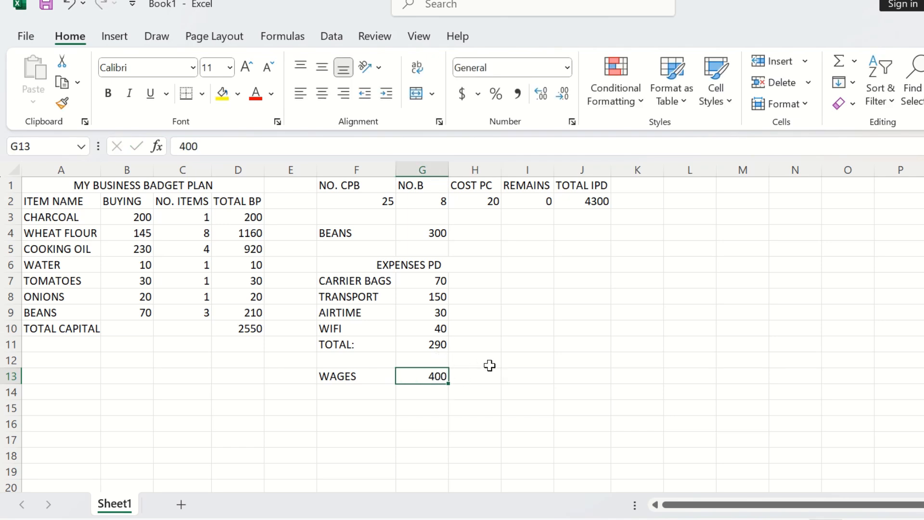
click(463, 376)
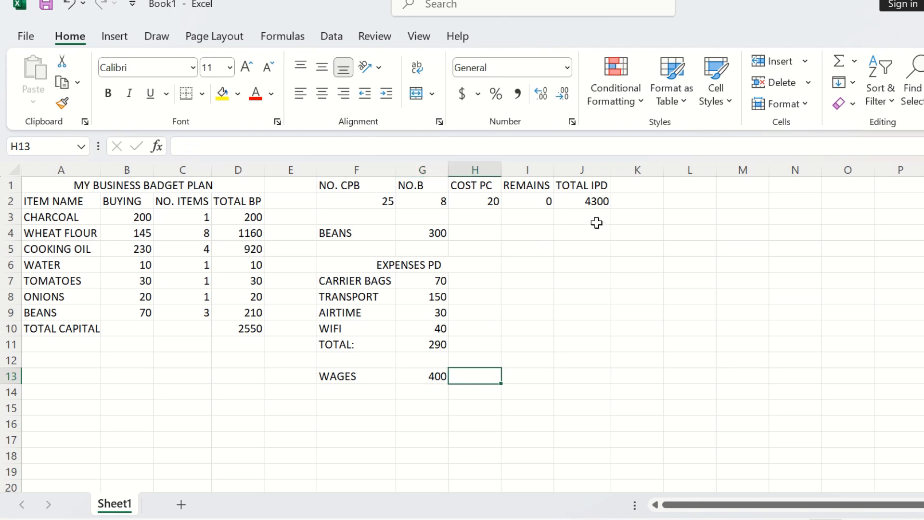
Step: Insert a cell at F10 shifting cells right, then undo the insertion
click(595, 199)
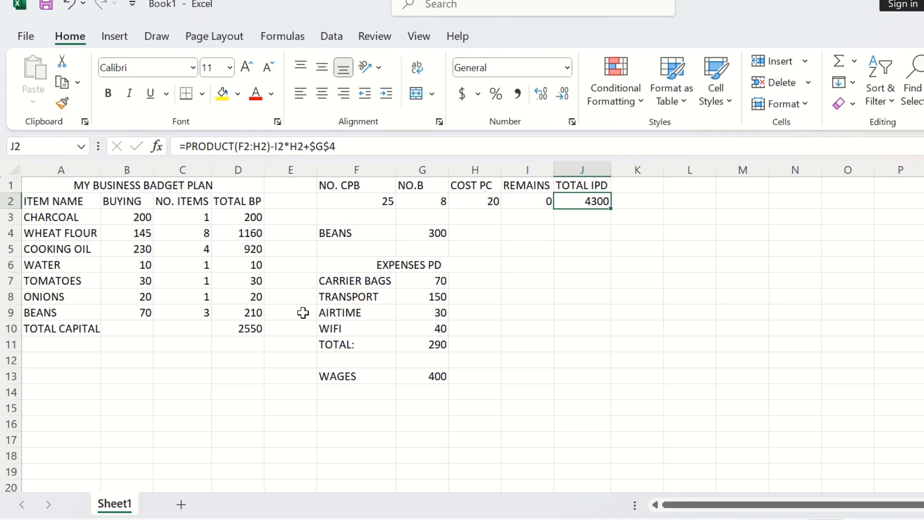
click(336, 325)
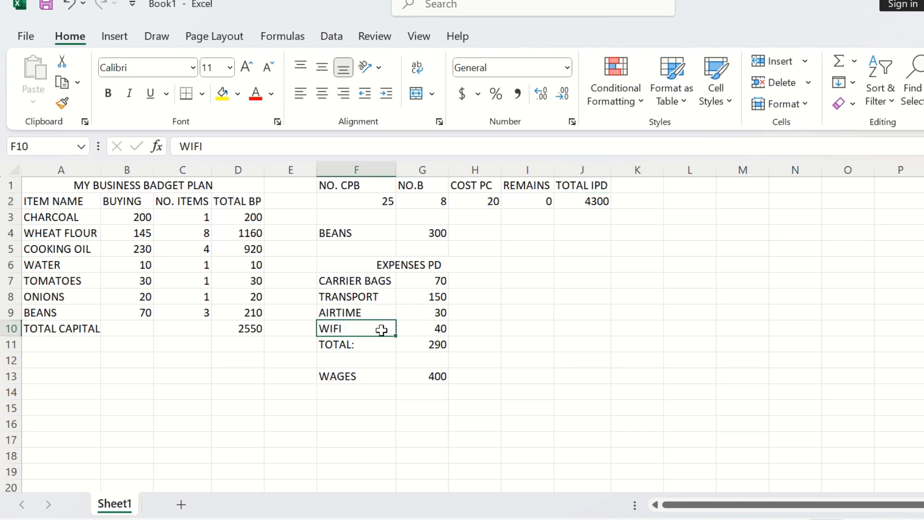
right_click(381, 330)
click(424, 175)
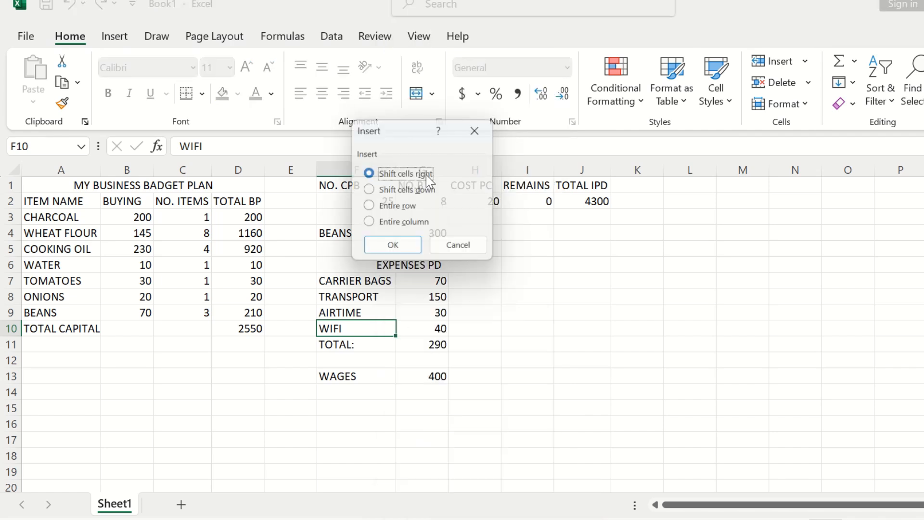
click(394, 249)
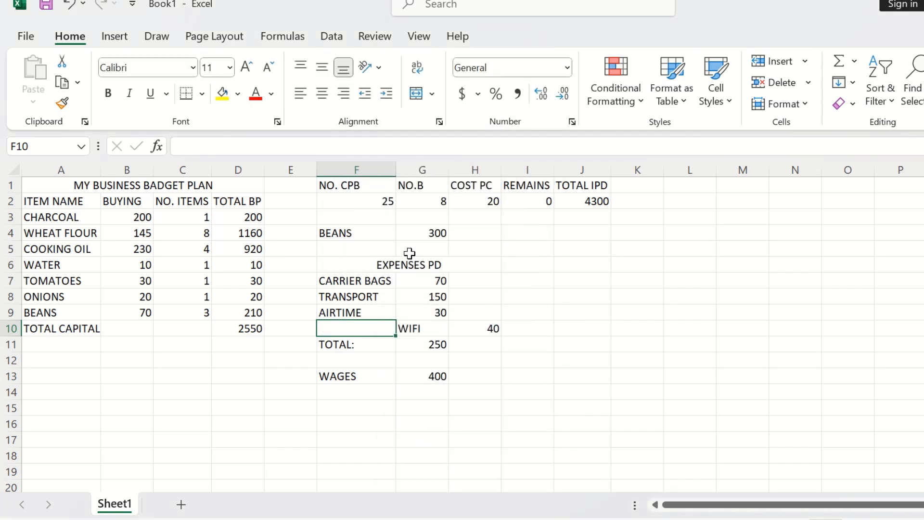
key(ctrl+z)
click(483, 326)
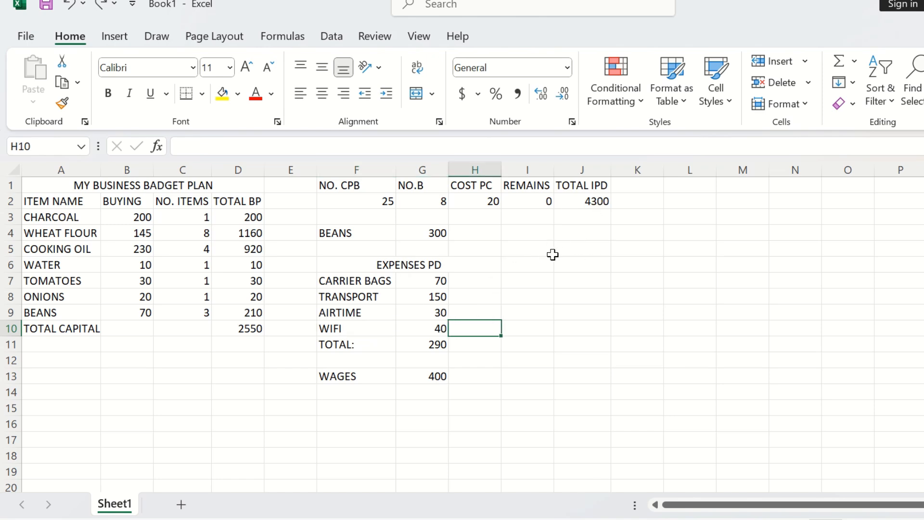
Step: Merge and centre cells I6 through K6 and enter the heading BREAKFAST& LUNCH
drag(542, 262, 614, 265)
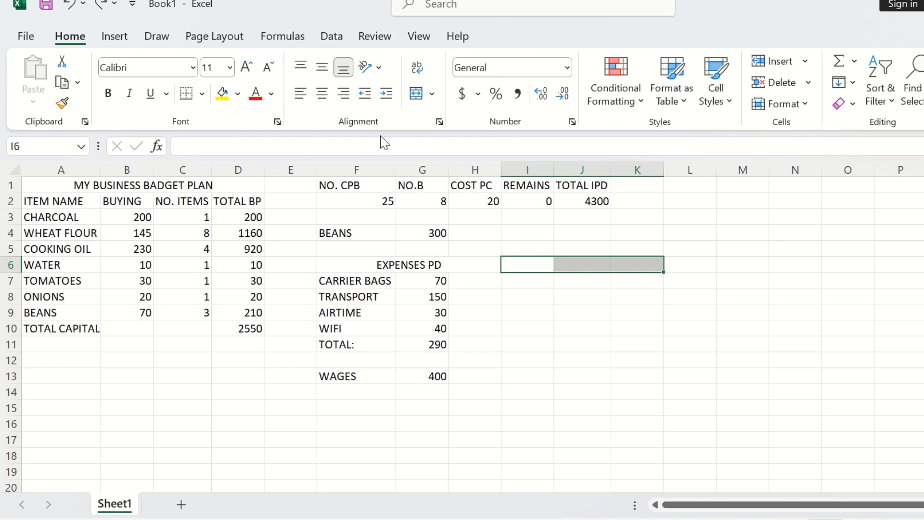
click(422, 94)
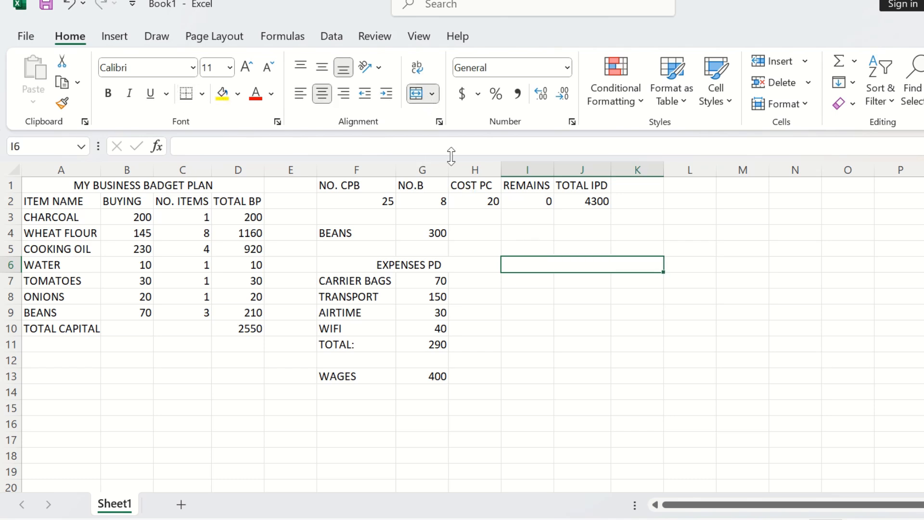
text(B)
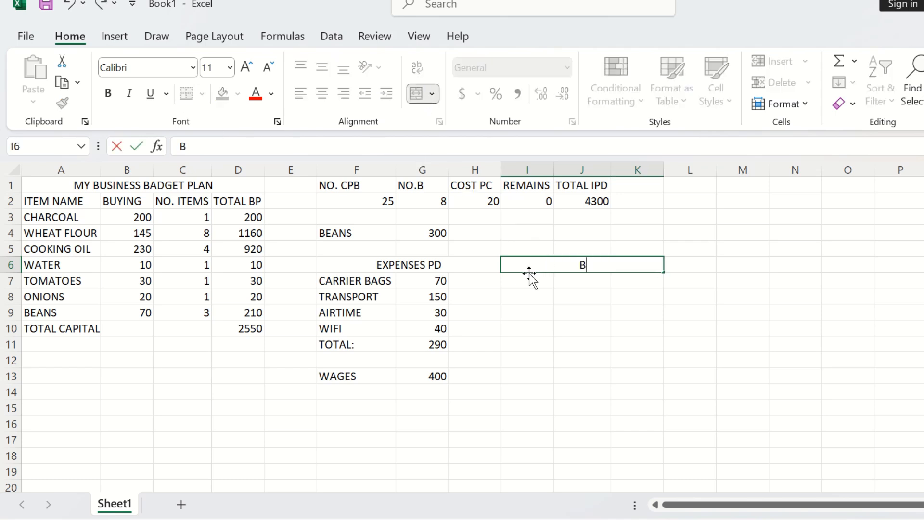
text(REAKFA)
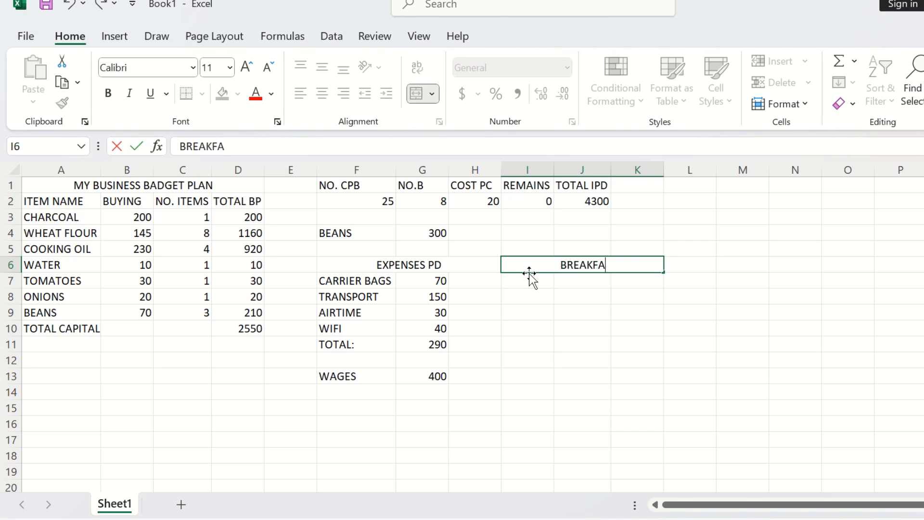
text(ST AND)
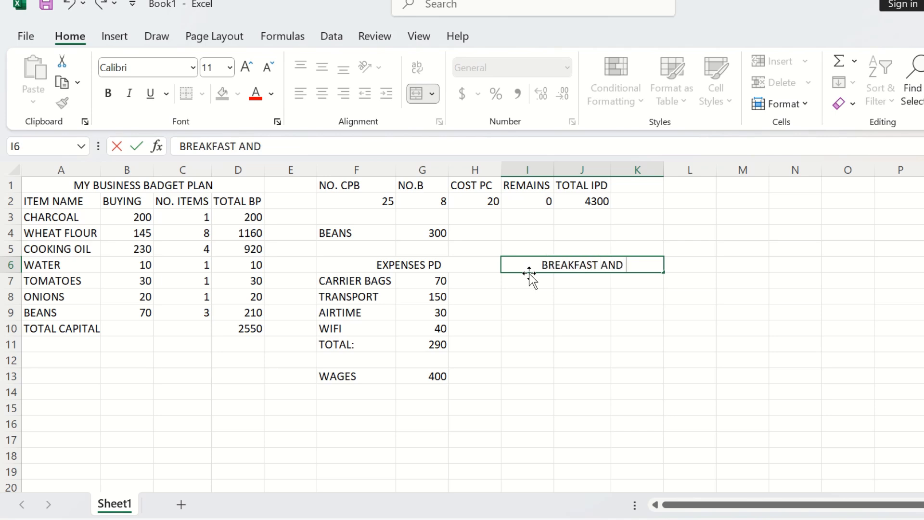
key(BackSpace)
key(BackSpace)
key(BackSpace)
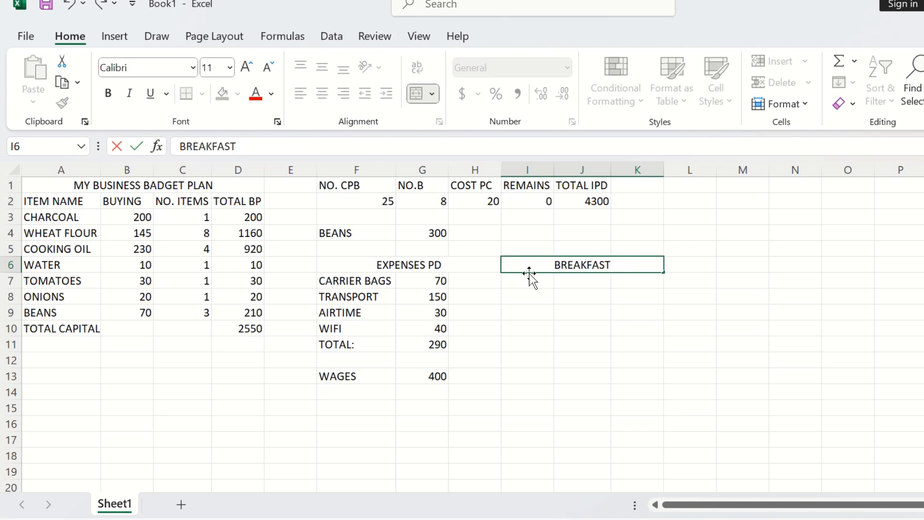
text(&)
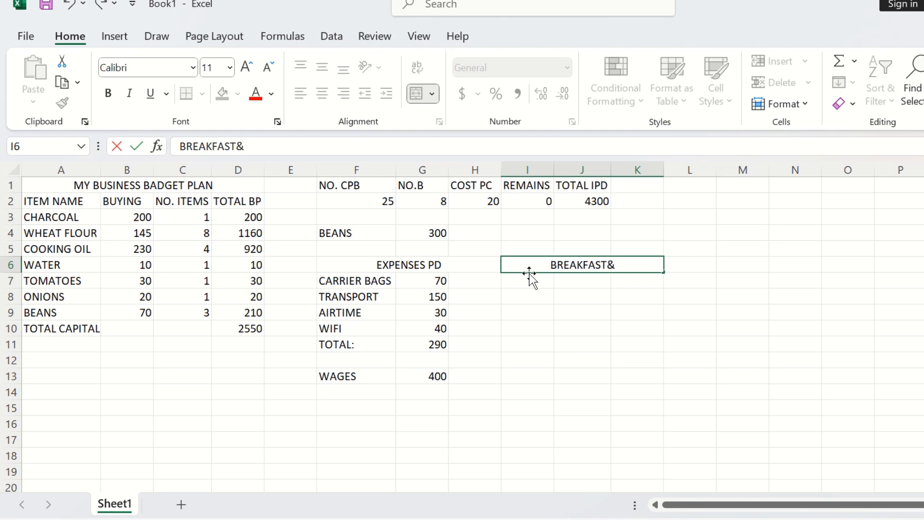
text( LUNCH)
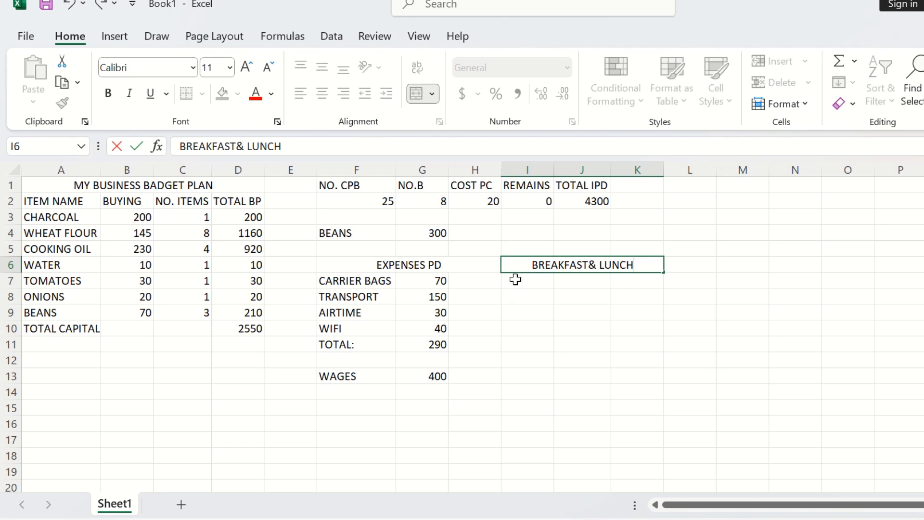
Step: Enter the label BREAKFAST in I7 without the autocomplete suggestion, and widen column I
click(515, 278)
text(BREA)
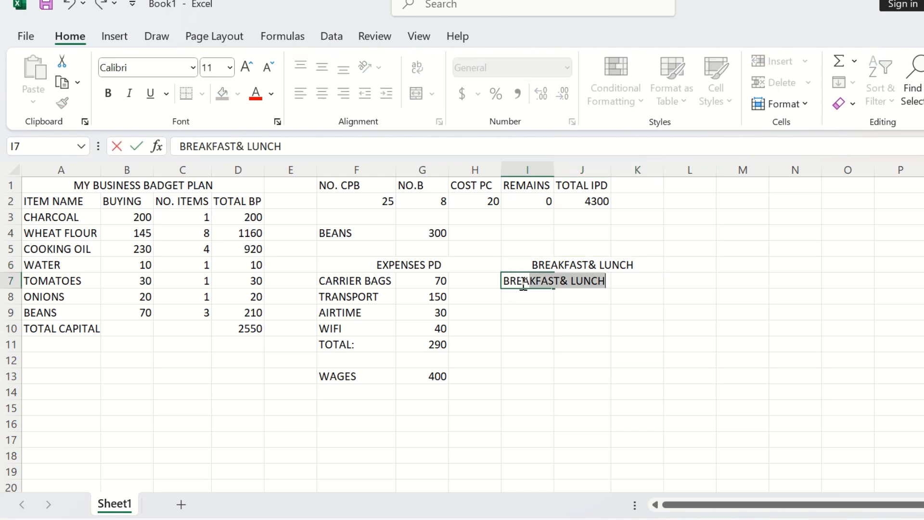
text(KFAST)
key(Delete)
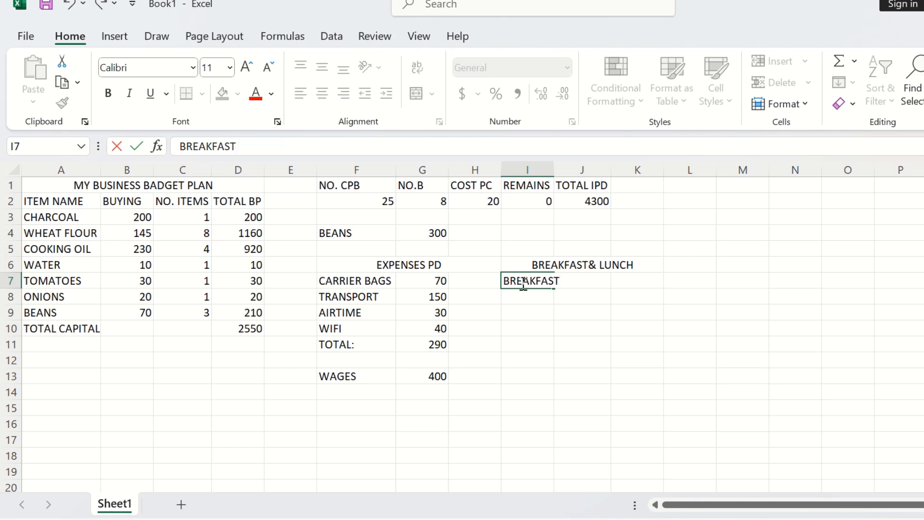
click(552, 170)
drag(553, 175, 563, 180)
click(546, 298)
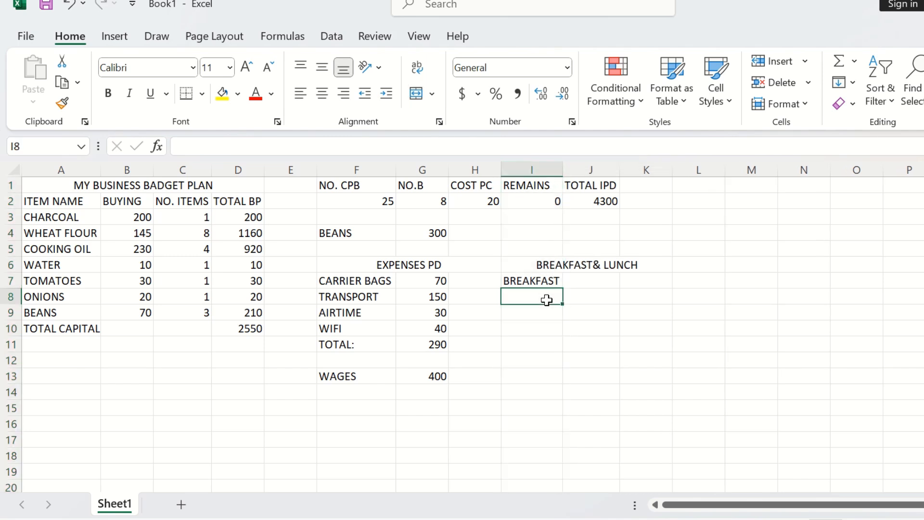
Step: Enter the labels LUNCH in I8 and TOTAL in I9
text(LU)
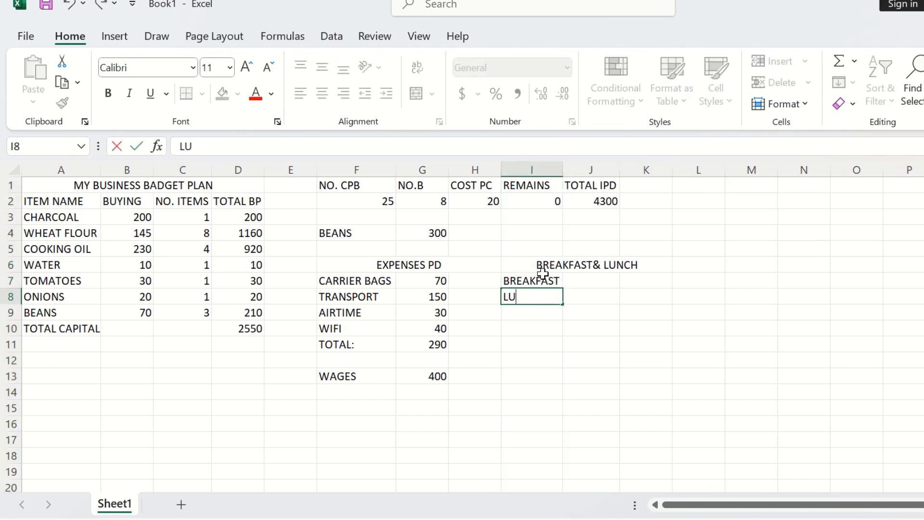
text(NCH)
click(524, 313)
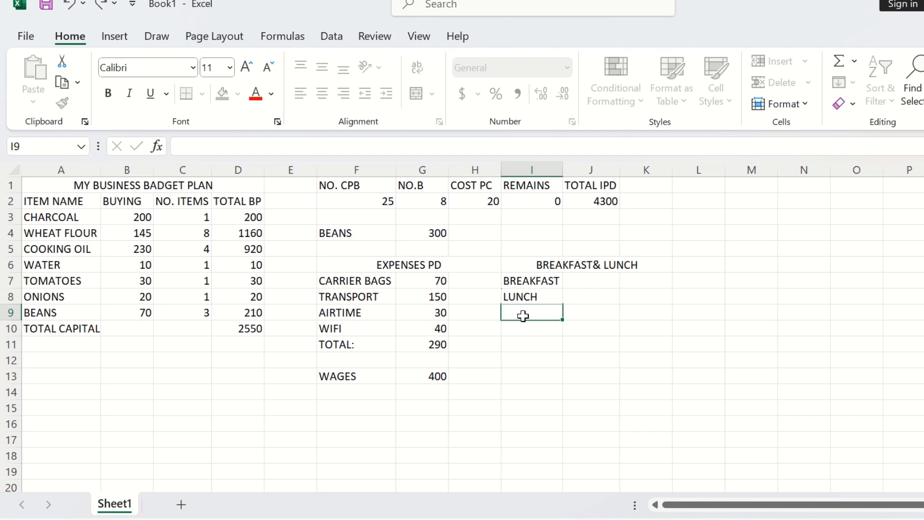
text(TO)
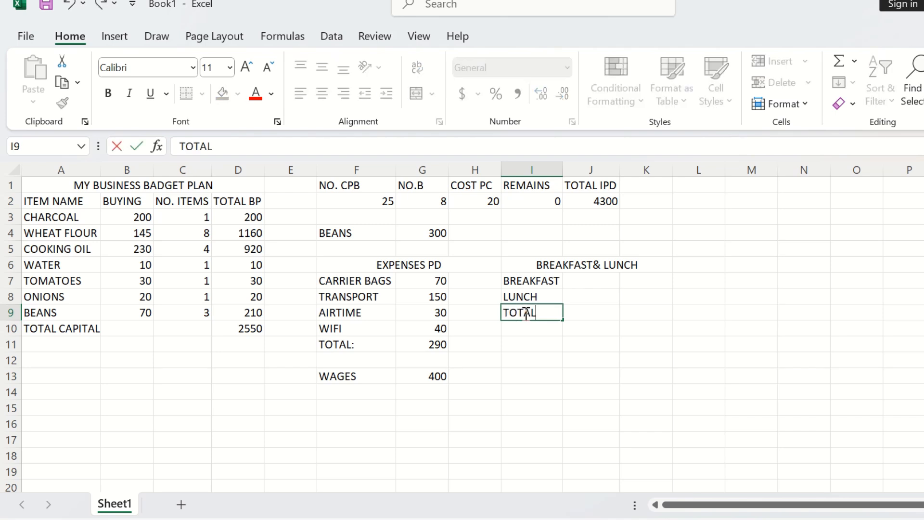
text(TAL)
click(572, 283)
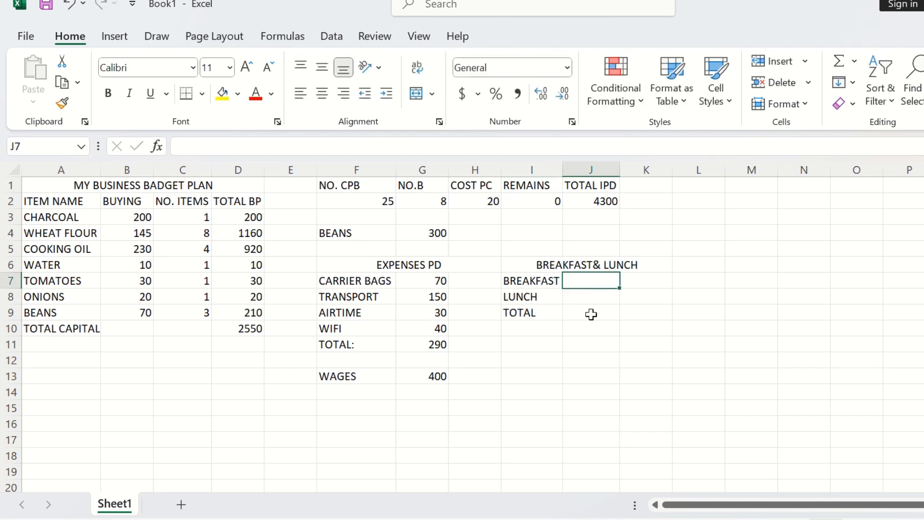
Step: Enter the amounts 100 for breakfast in J7 and 100 for lunch in J8
text(100)
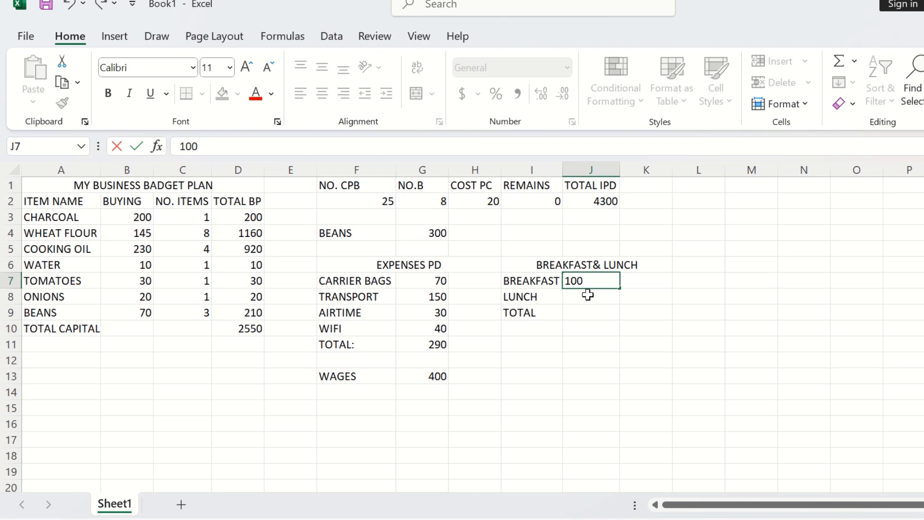
click(587, 295)
text(100)
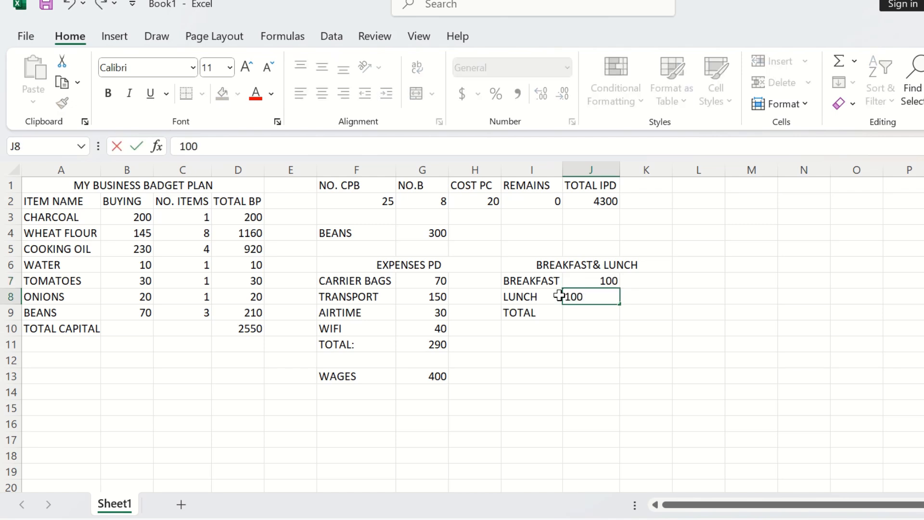
click(581, 310)
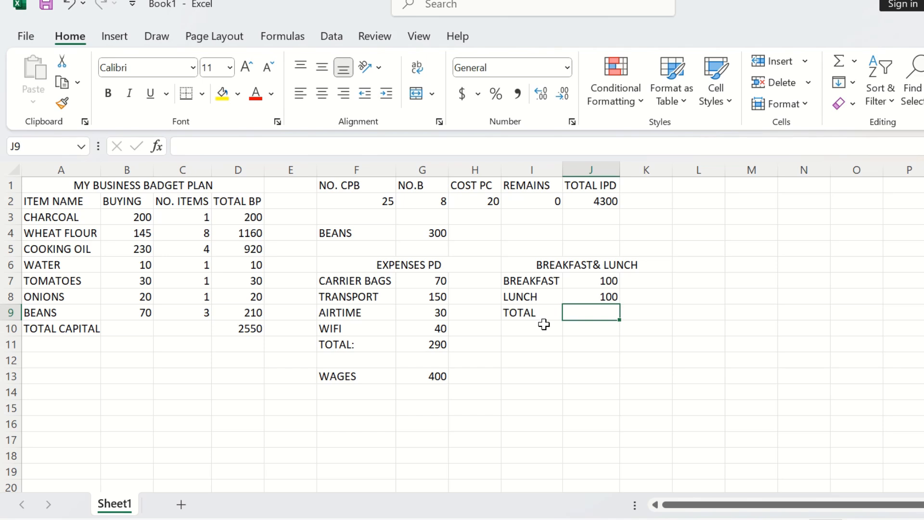
Step: Sum the breakfast and lunch amounts in J9 with =SUM(J7:J8)
text(=SUM)
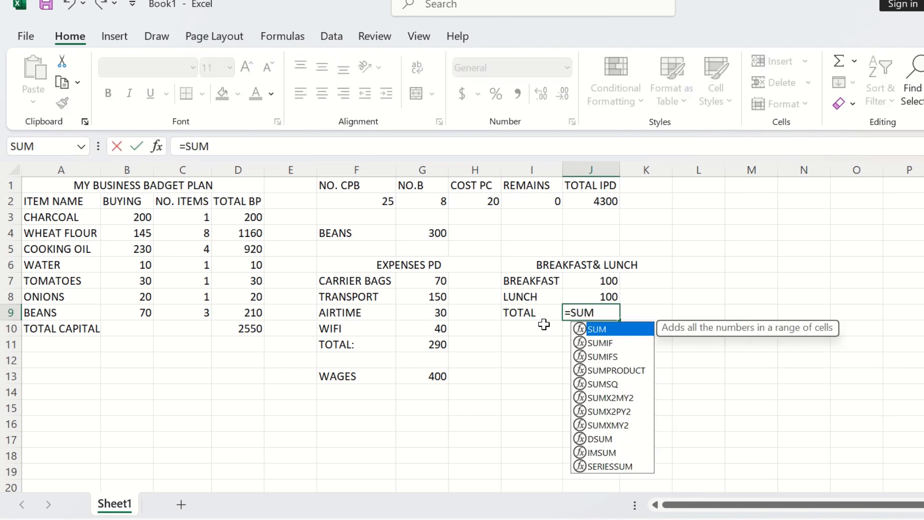
double_click(600, 332)
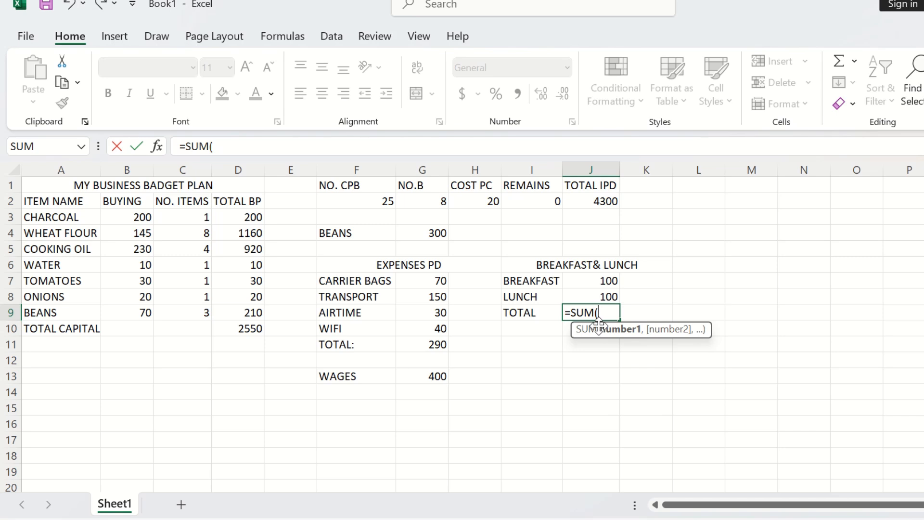
drag(604, 279, 605, 295)
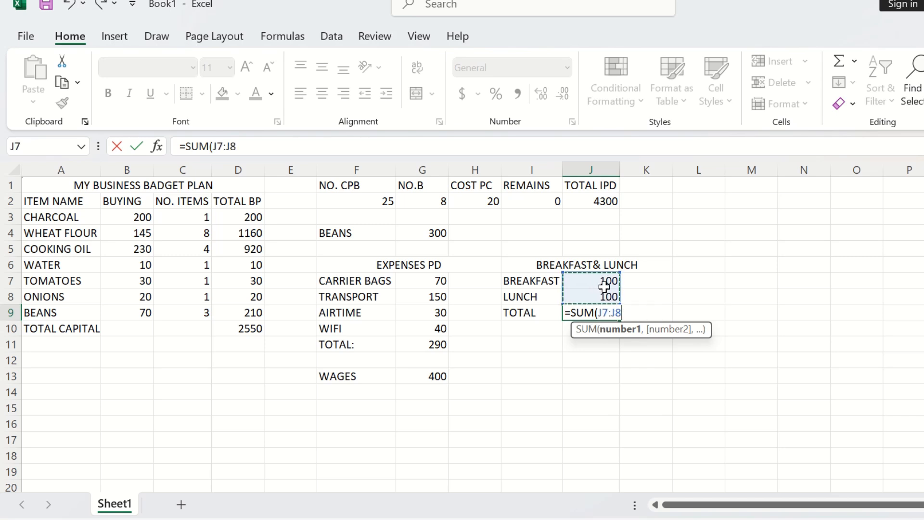
key(Return)
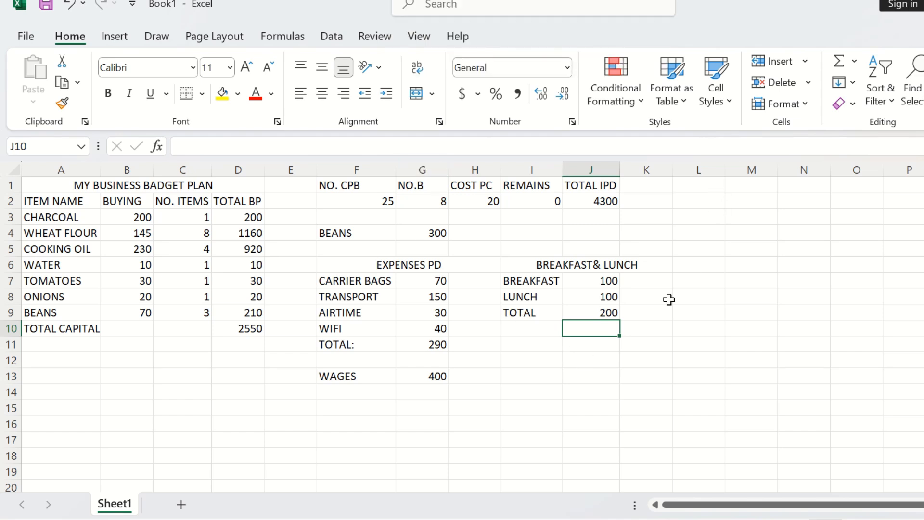
Step: Enter the label DAILY INCOME in G15 and widen column G to fit it
click(413, 414)
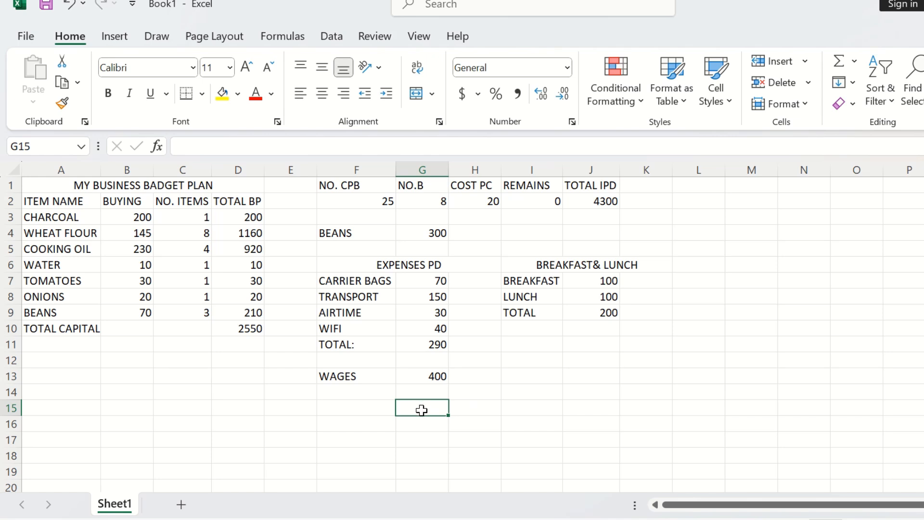
text(DAILY)
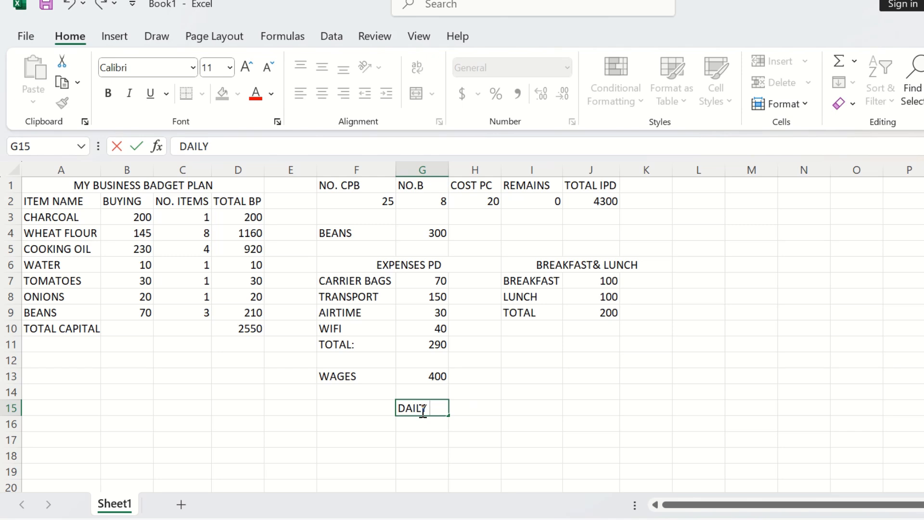
text( INCOME)
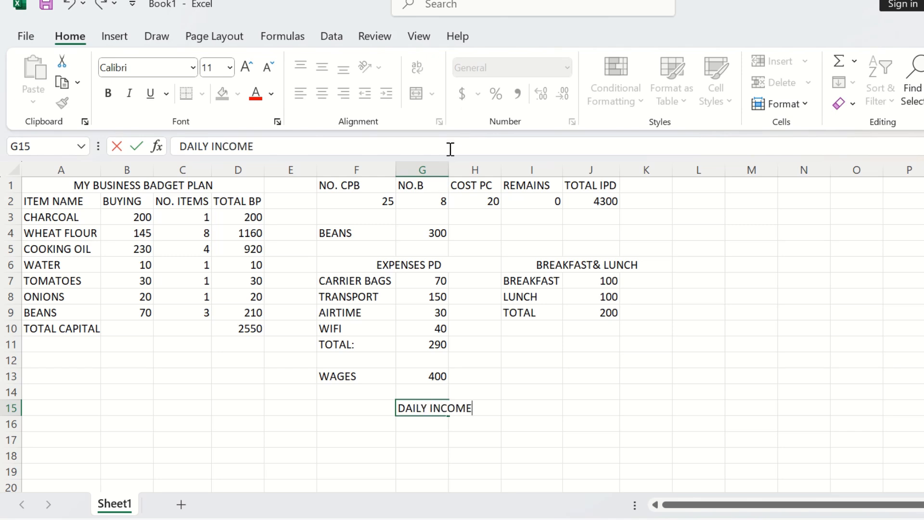
click(451, 169)
drag(448, 169, 473, 171)
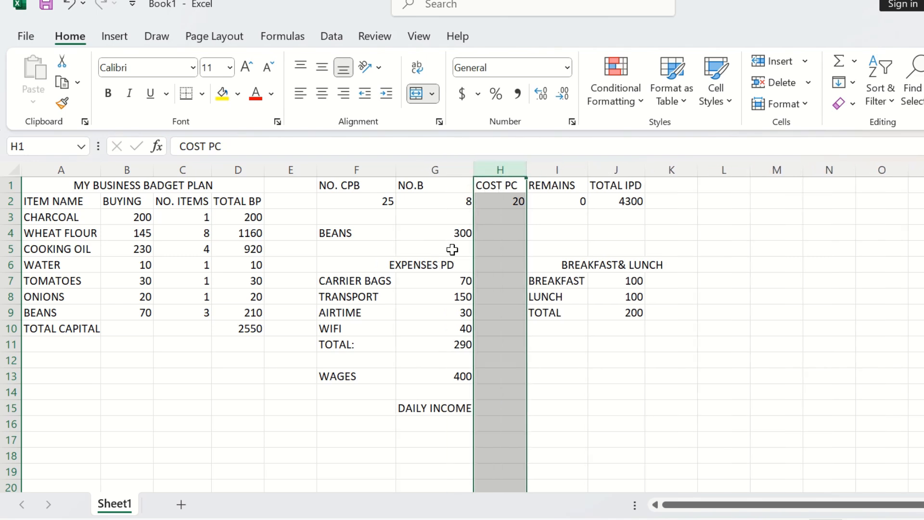
click(457, 424)
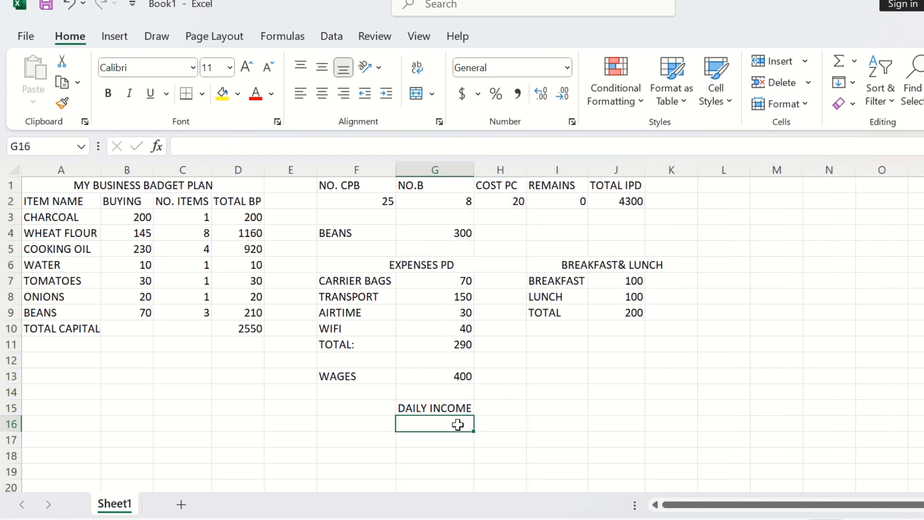
Step: Enter the label APPROXMATE INCOME in G16
text(APPR)
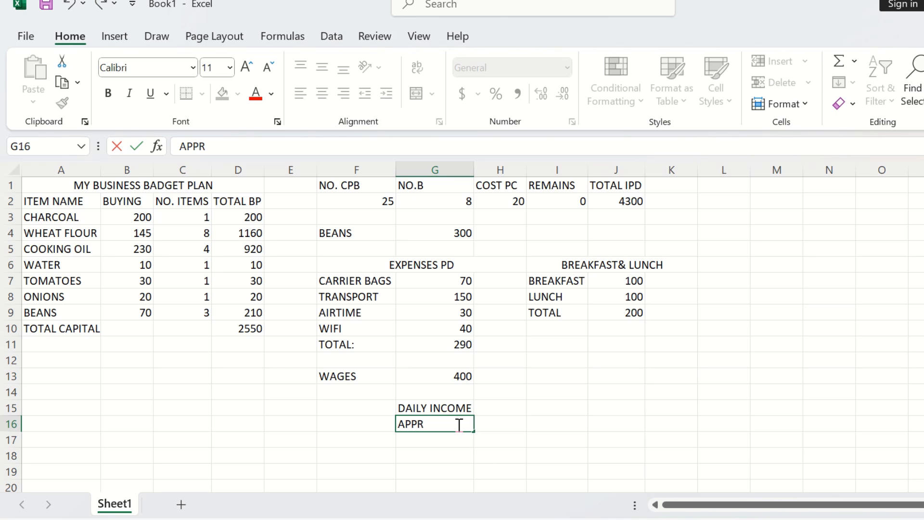
text(OXMATE I)
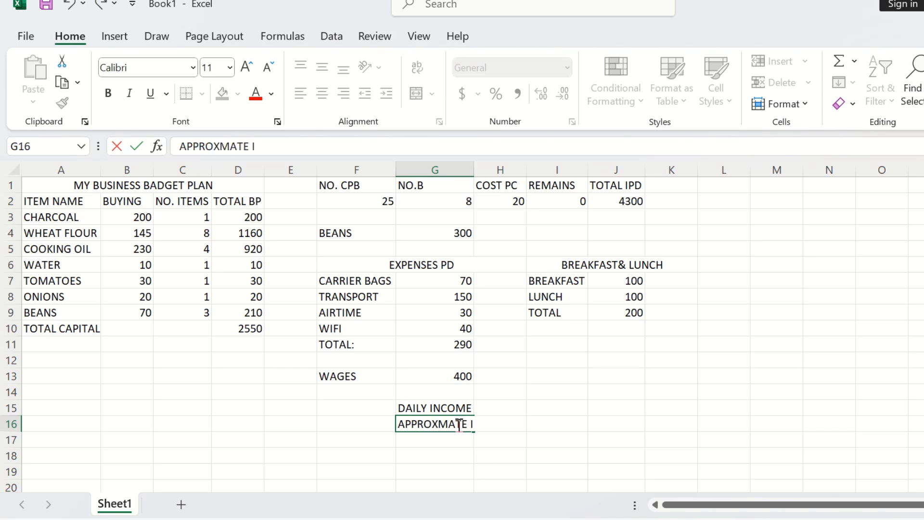
text(NCOME)
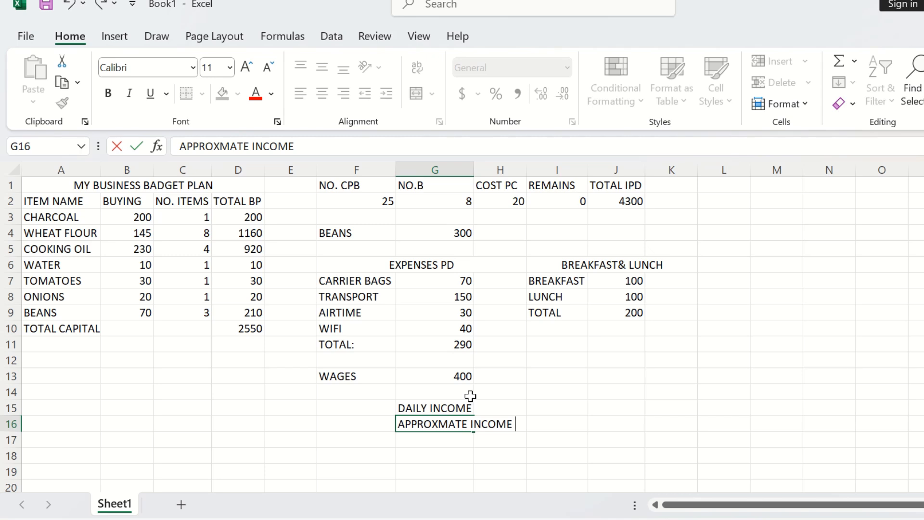
text(PM)
key(BackSpace)
key(BackSpace)
key(BackSpace)
key(BackSpace)
key(BackSpace)
text(ME)
click(538, 404)
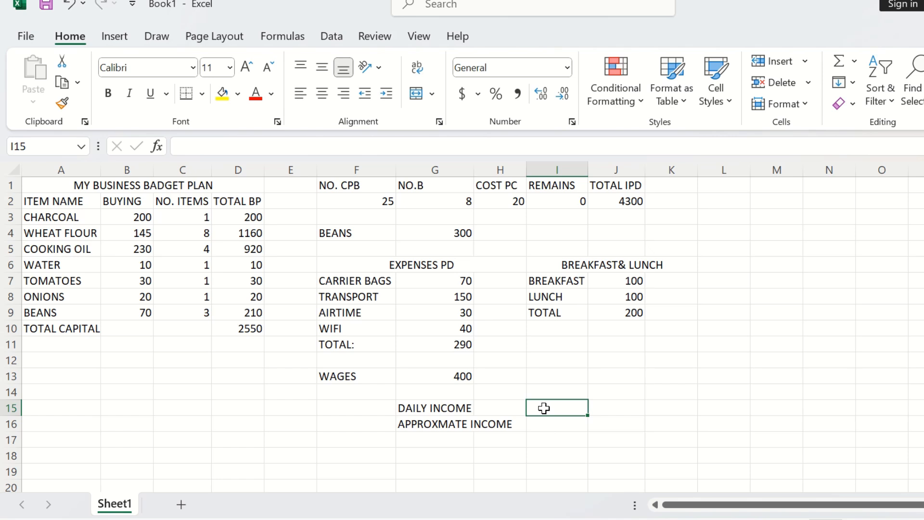
Step: Calculate daily income in I15 with the formula =$J$2-$D$10-$G$11-$G$13-$J$9 using absolute references
text(=)
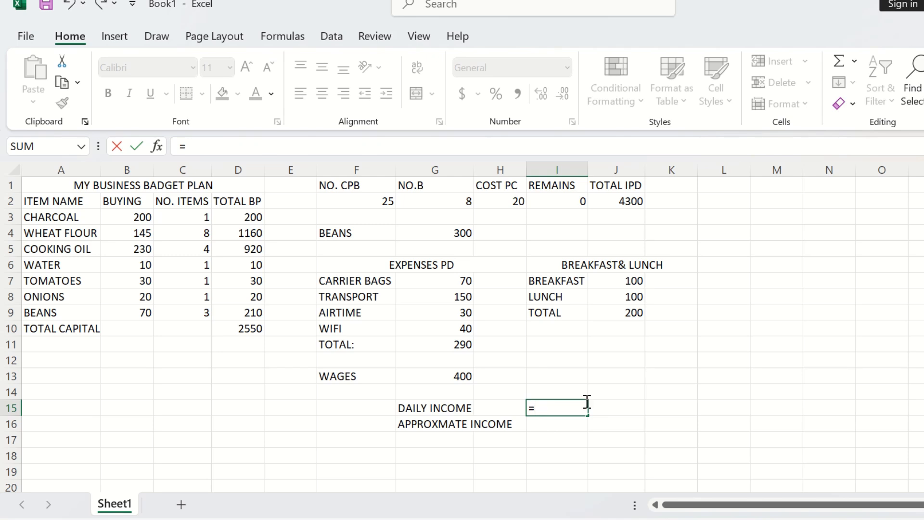
click(617, 203)
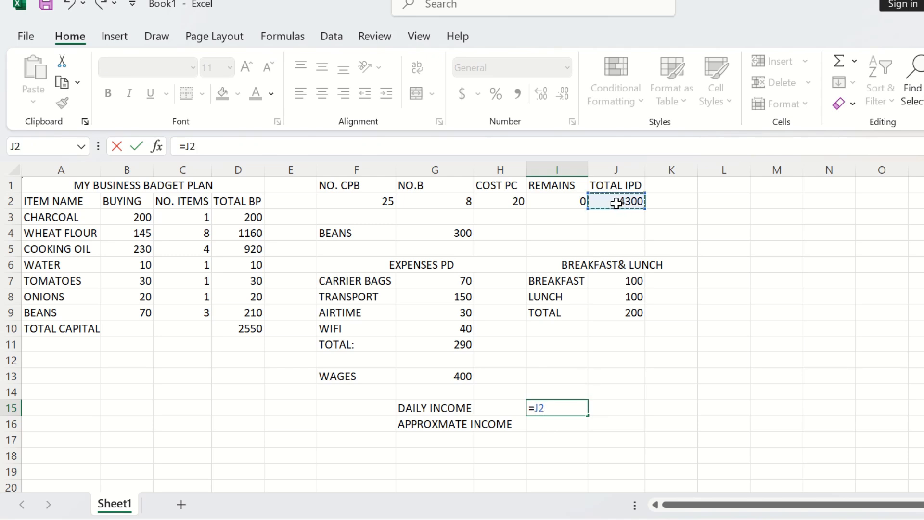
click(543, 408)
text($)
click(536, 408)
text($)
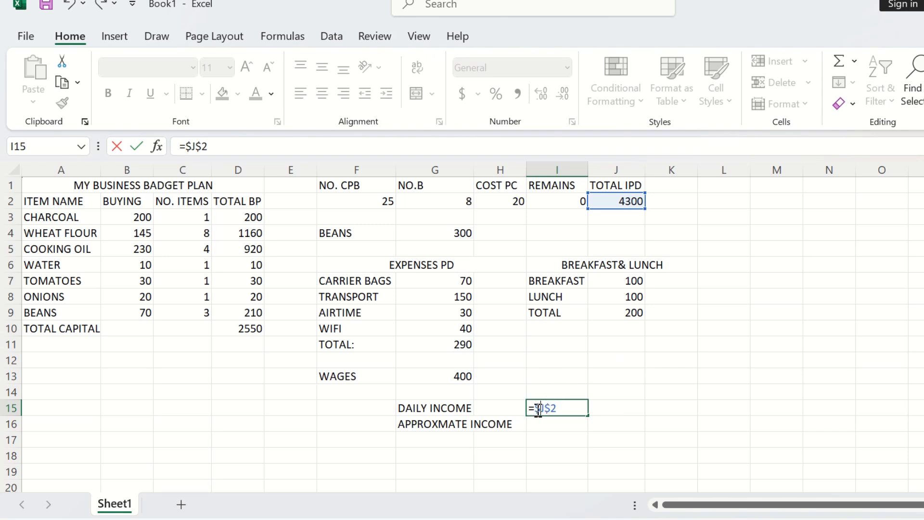
click(560, 409)
text(-)
click(254, 329)
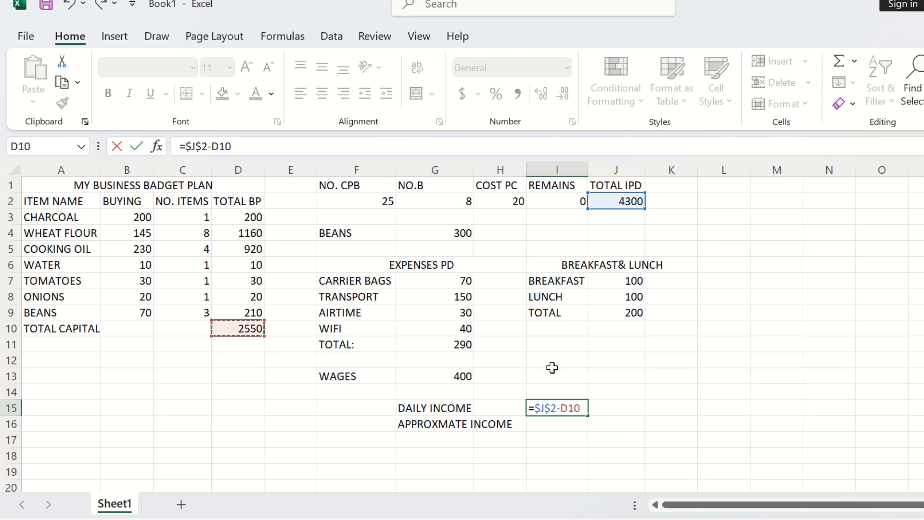
click(569, 408)
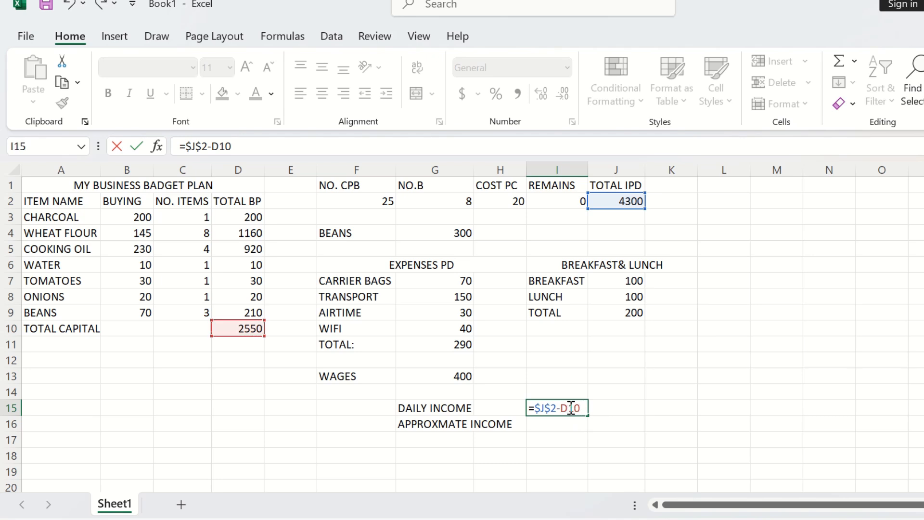
text($J)
text($D$)
click(267, 147)
text(-)
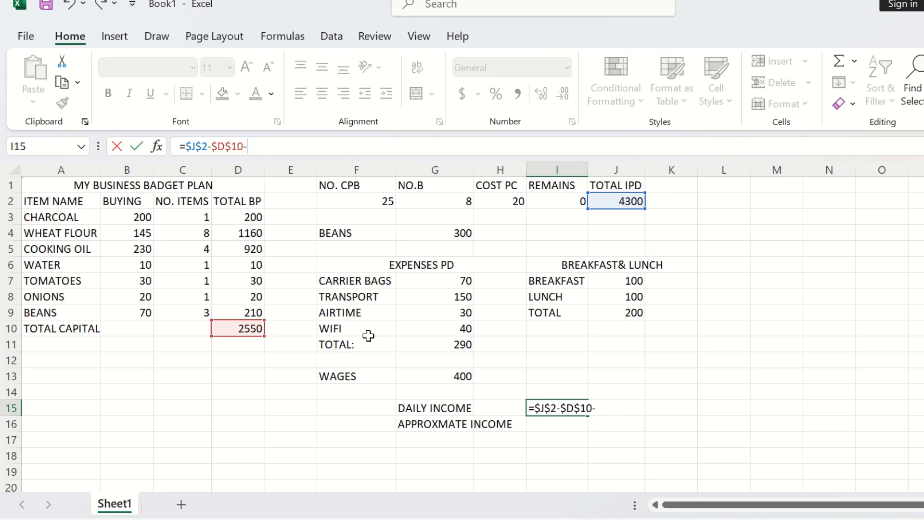
click(445, 349)
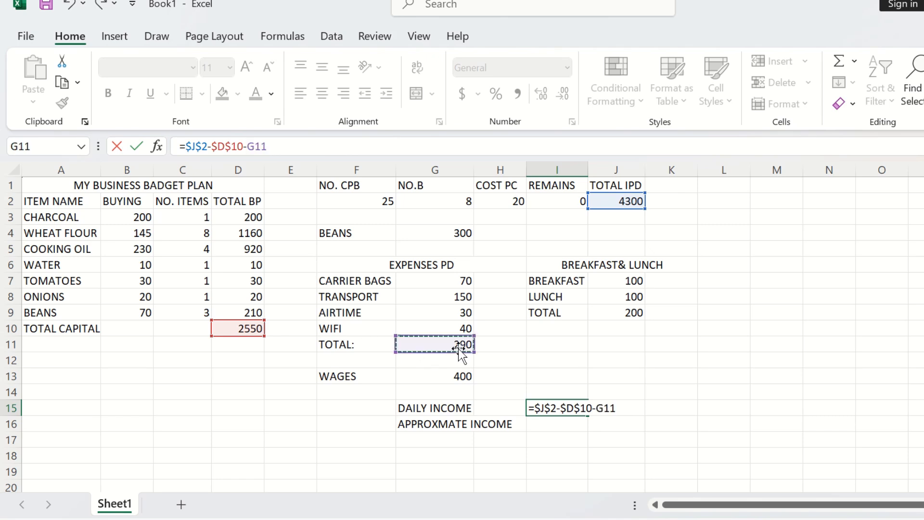
click(255, 151)
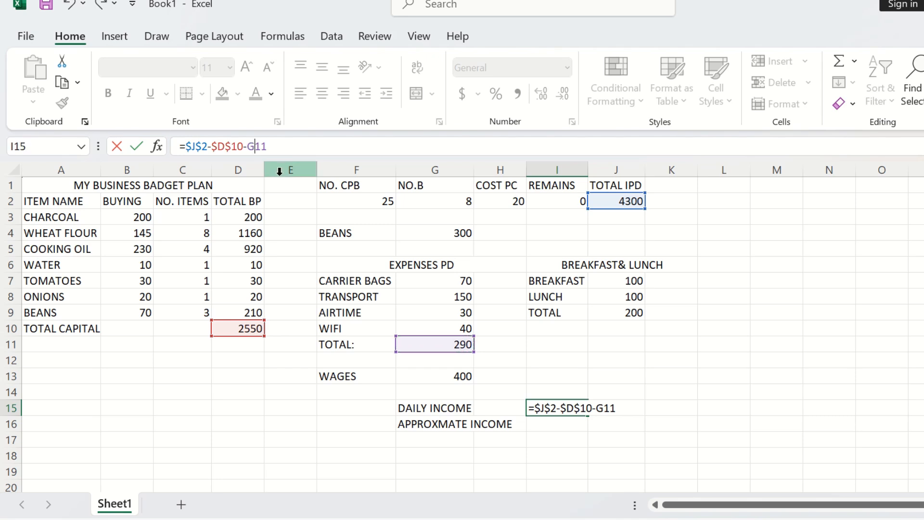
text($J)
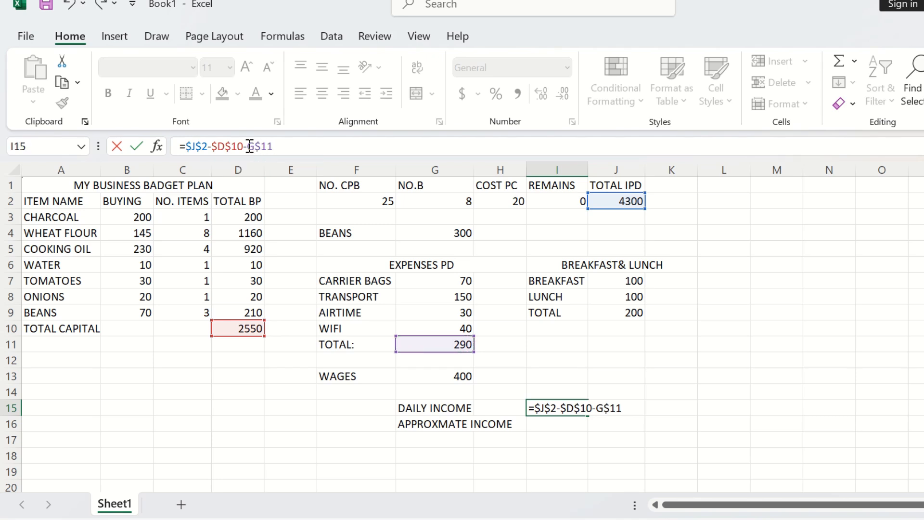
text($2-)
click(442, 377)
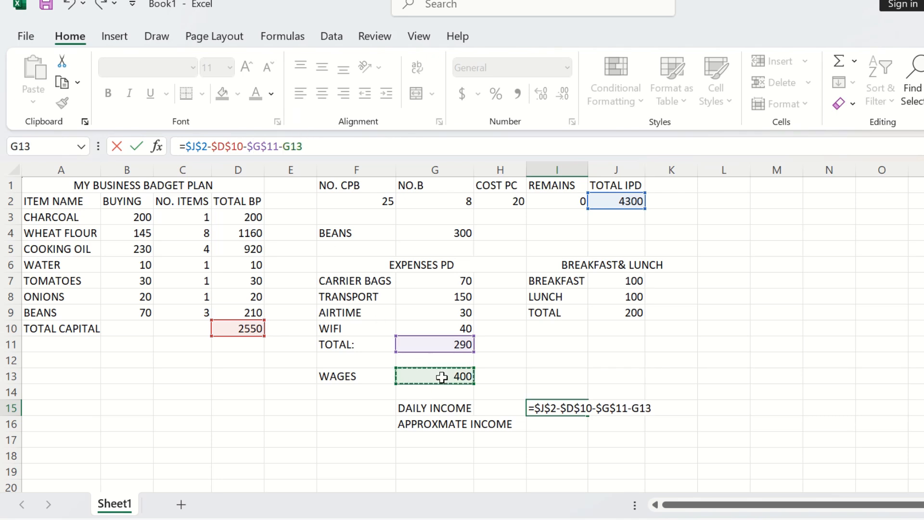
click(293, 146)
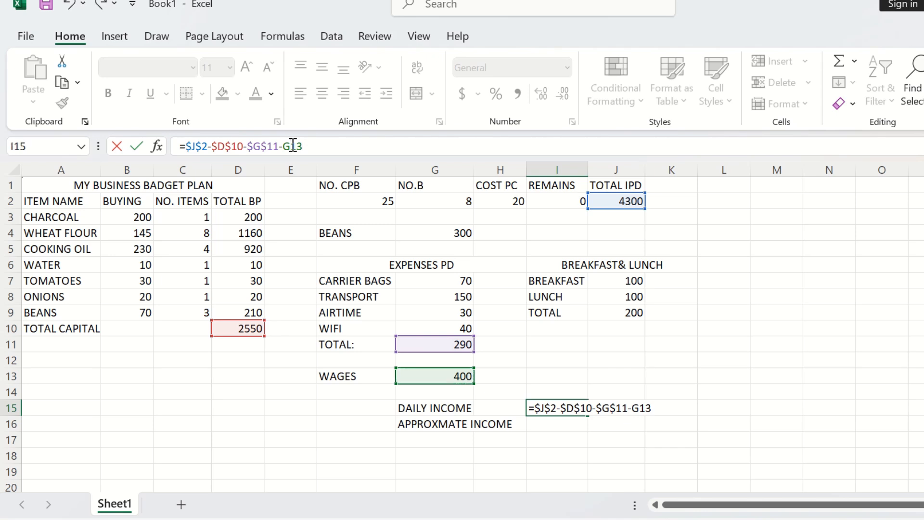
text($)
click(283, 146)
text($G$)
click(324, 150)
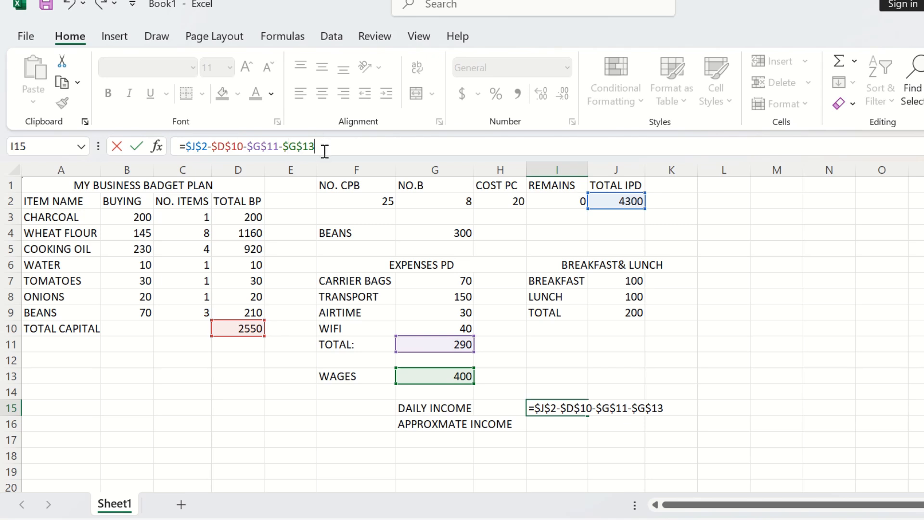
text(-)
click(612, 314)
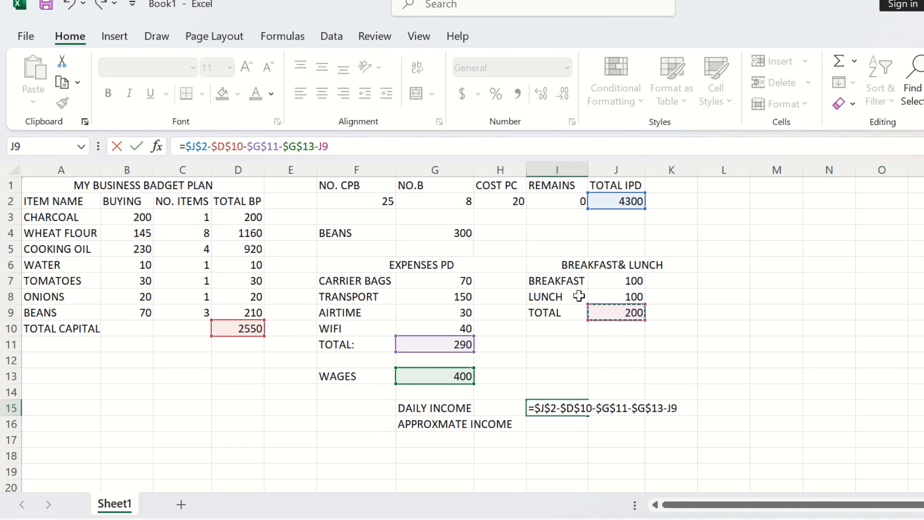
click(325, 150)
text($)
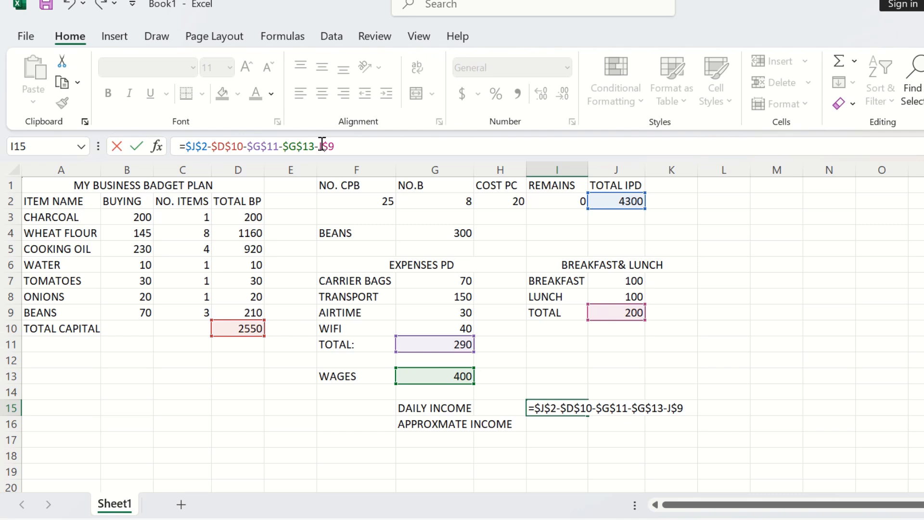
click(319, 146)
text($J$)
key(Return)
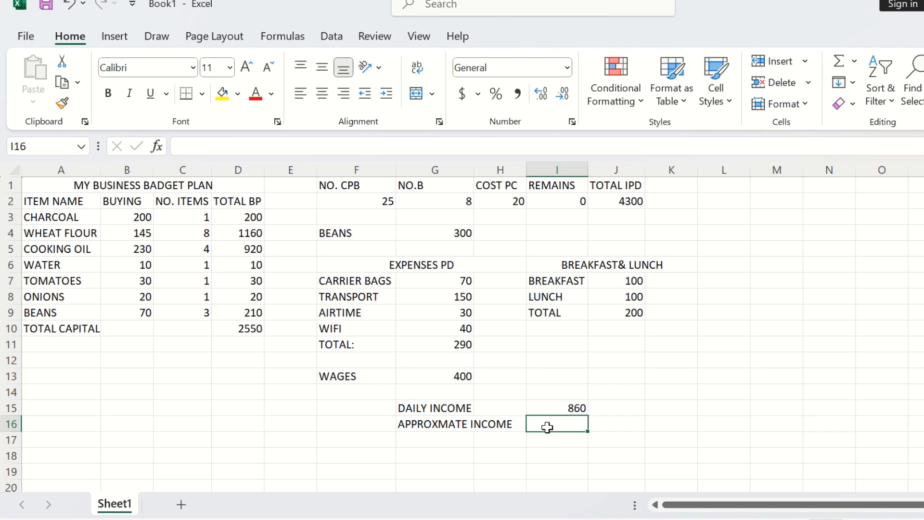
Step: Calculate the approximate income in I16 with the formula =30*$I$15
text(30*)
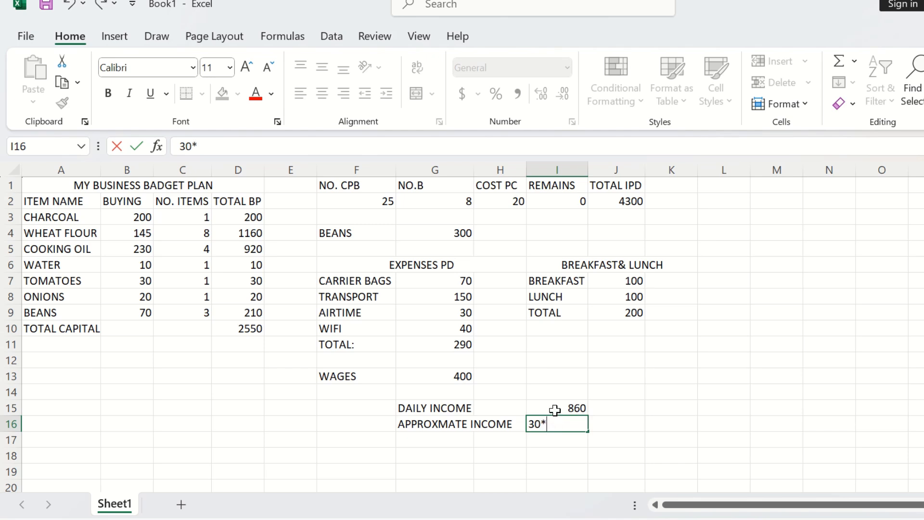
click(554, 410)
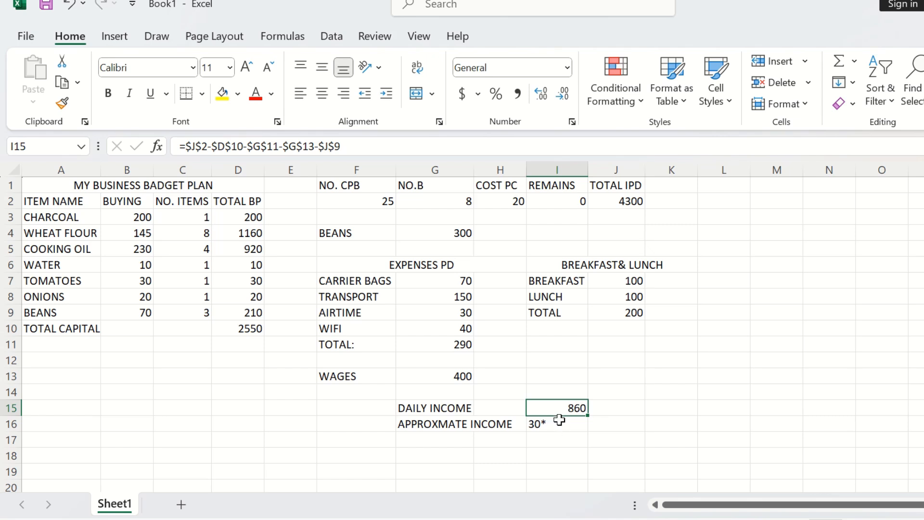
click(535, 423)
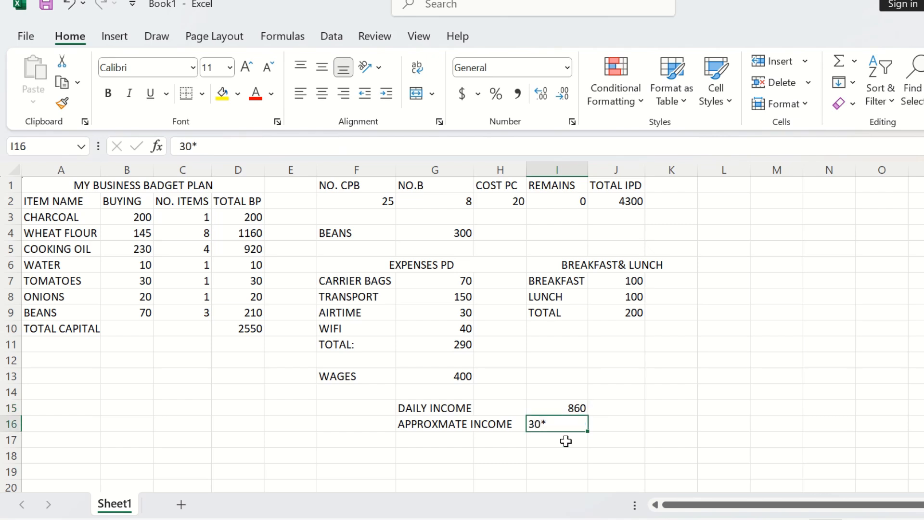
text(=)
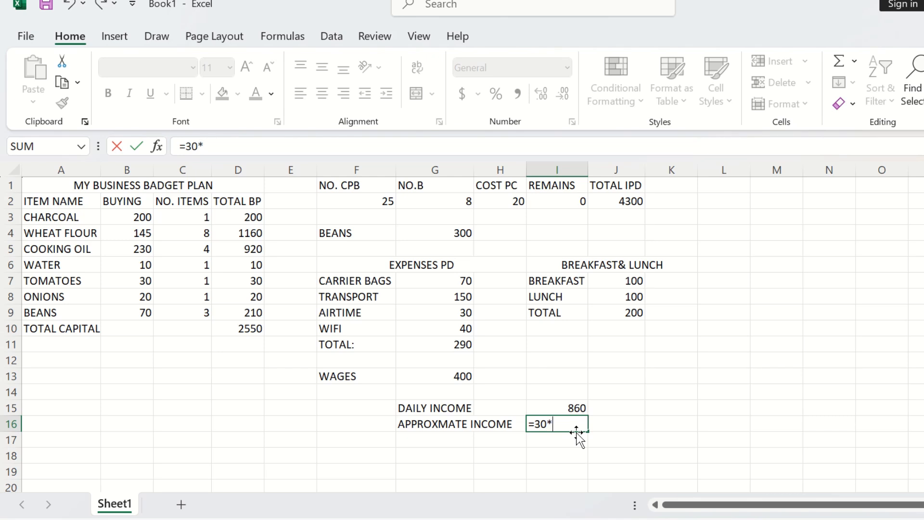
click(577, 408)
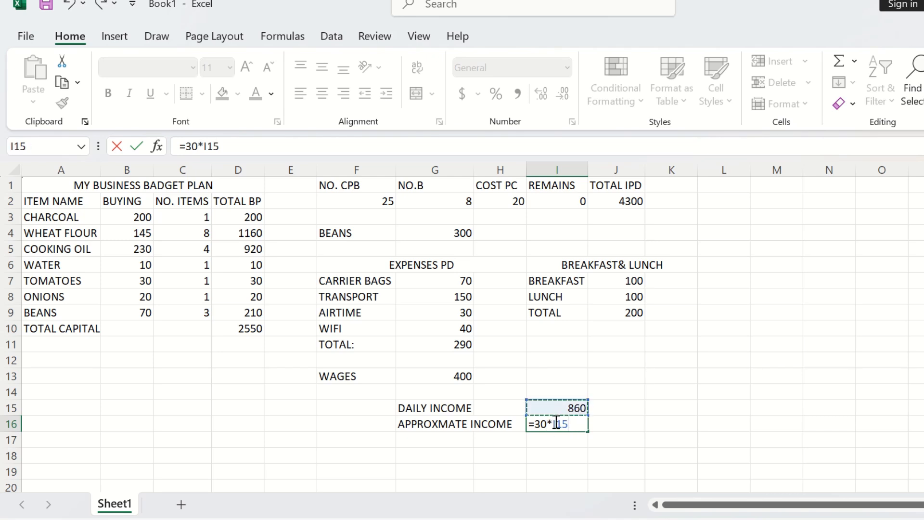
click(557, 424)
text(*)
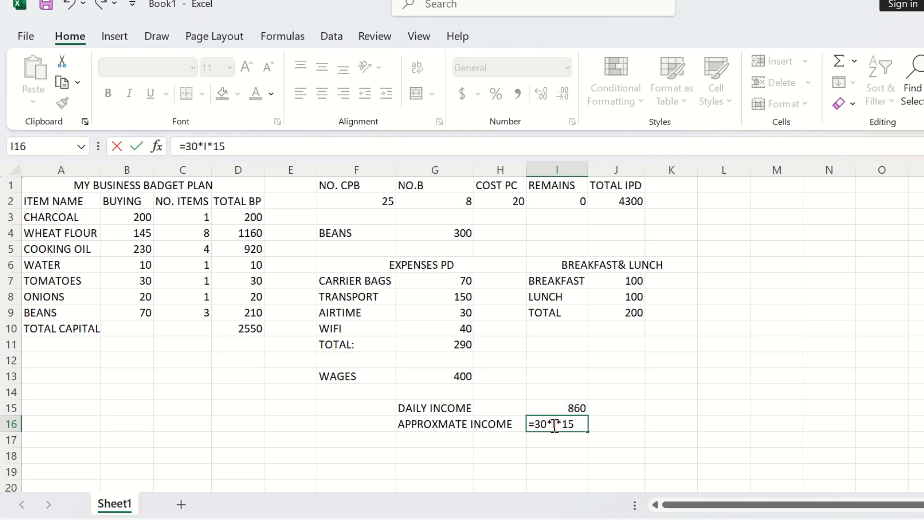
click(554, 425)
text($)
click(568, 423)
key(BackSpace)
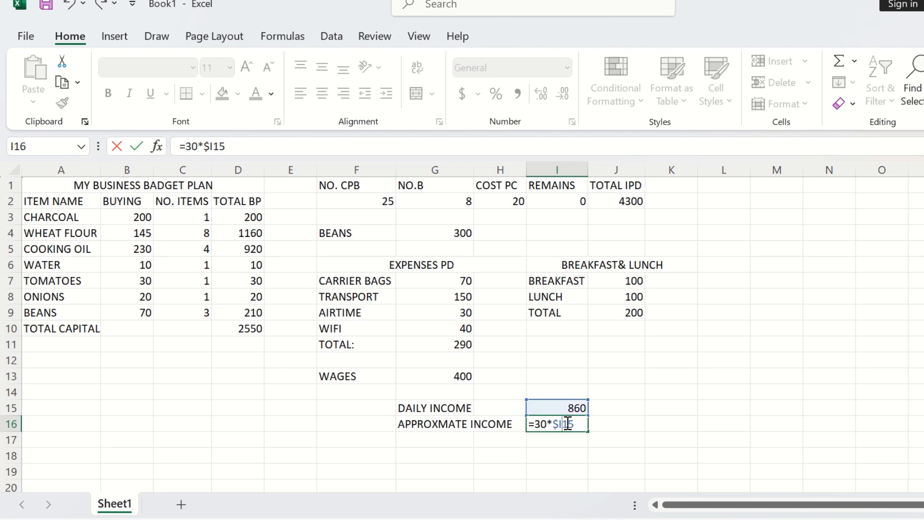
text($)
key(Return)
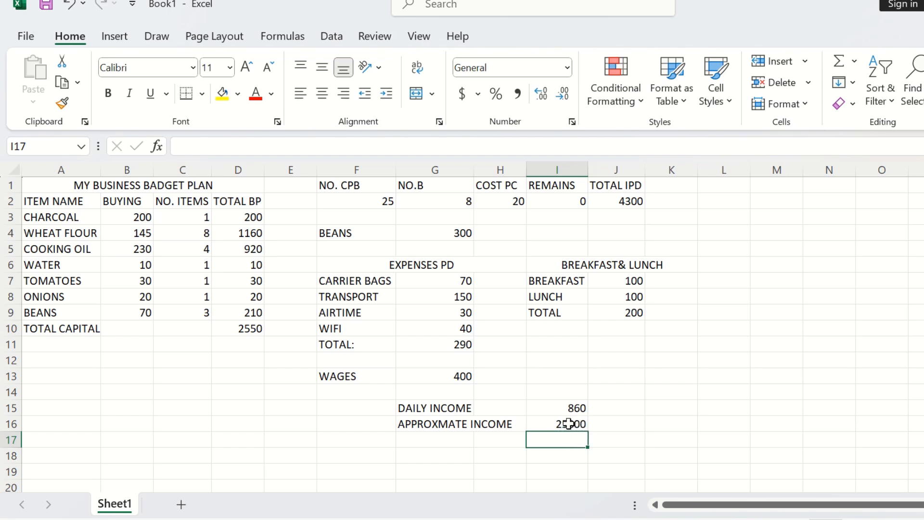
click(569, 423)
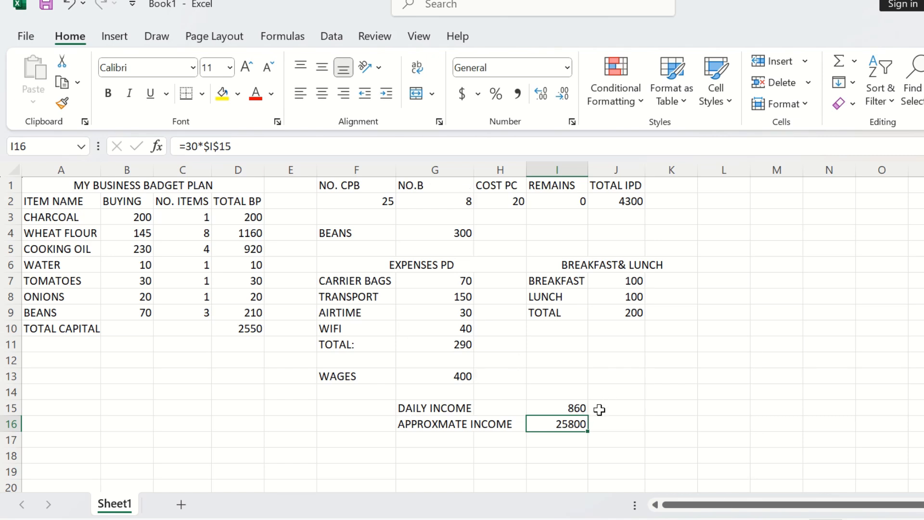
Step: Enter the label DATE/NOVEBER in L2 and widen column L to fit it
click(715, 201)
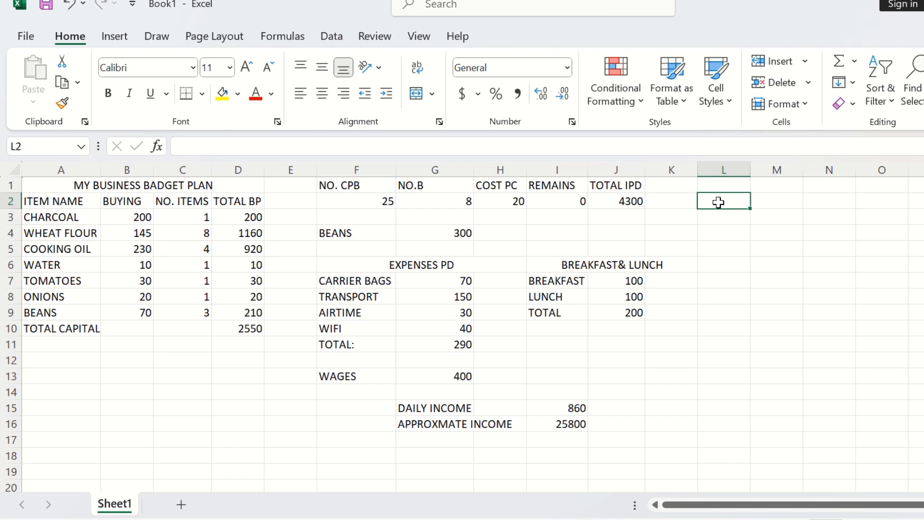
text(DATE/NOVE)
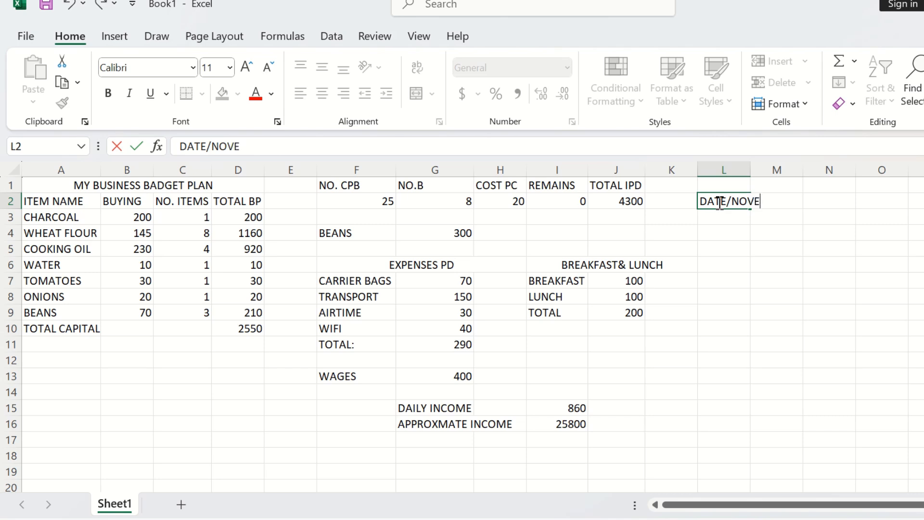
text(R)
click(754, 169)
double_click(751, 170)
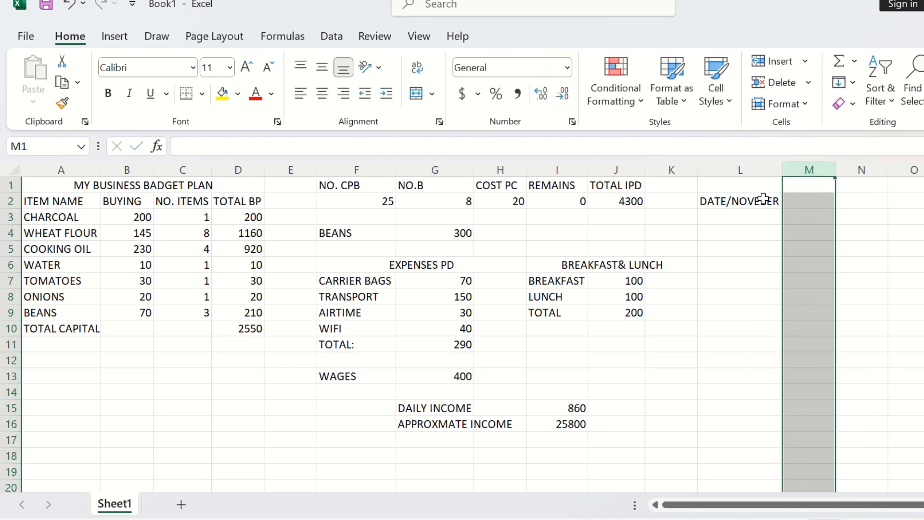
click(753, 218)
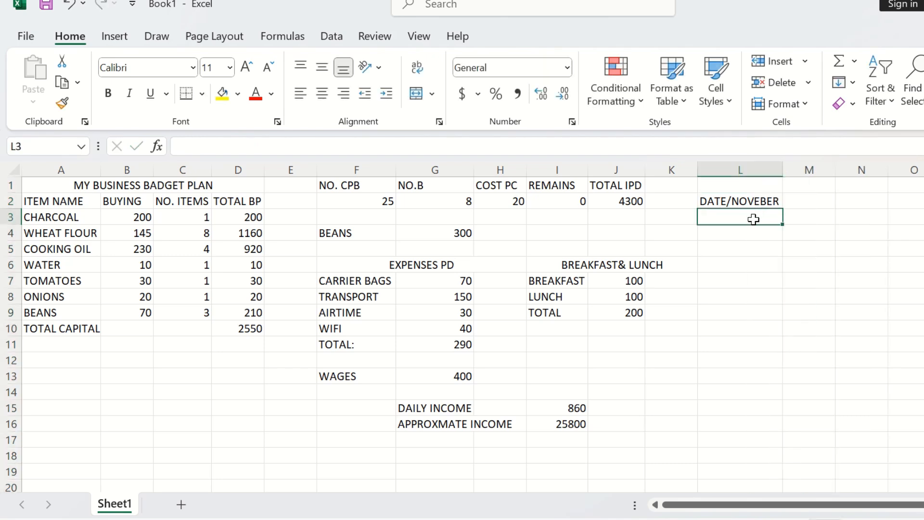
Step: Enter the label ACTUAL INCOME in M2 and widen column M to fit it
click(792, 200)
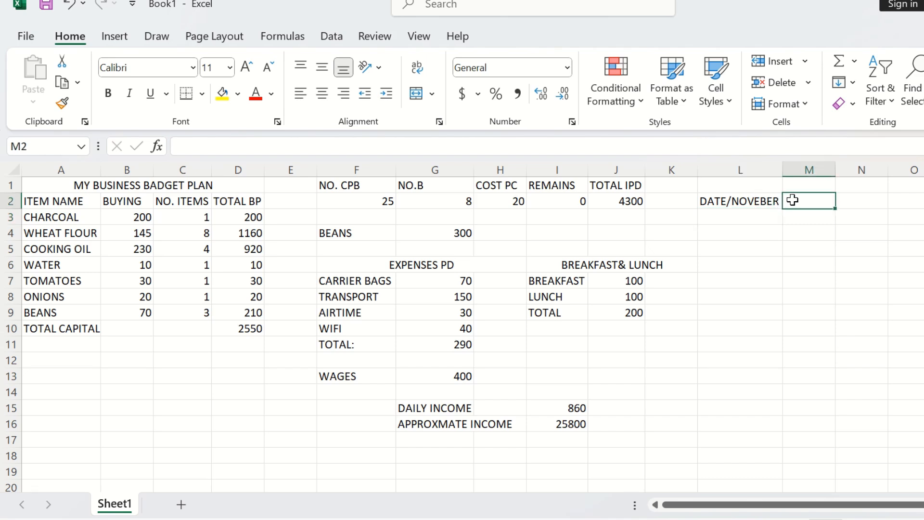
text(ACTUAL)
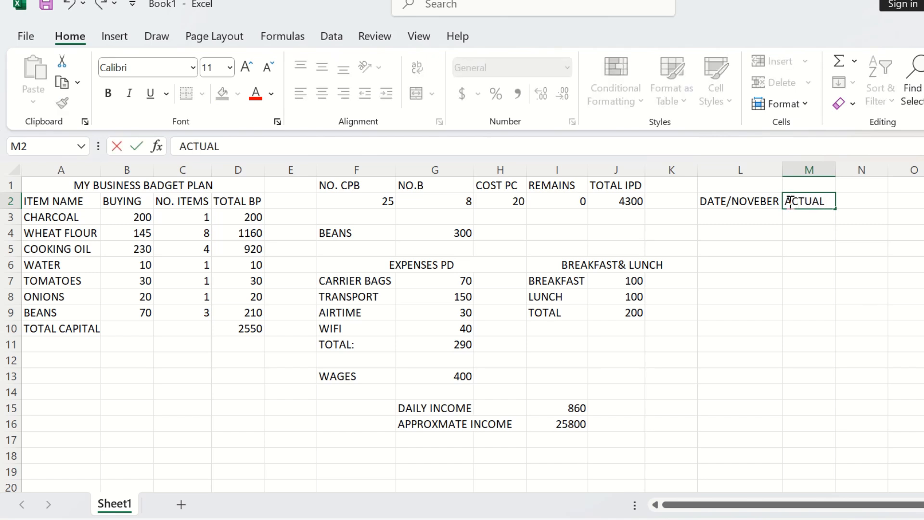
text( INCOME)
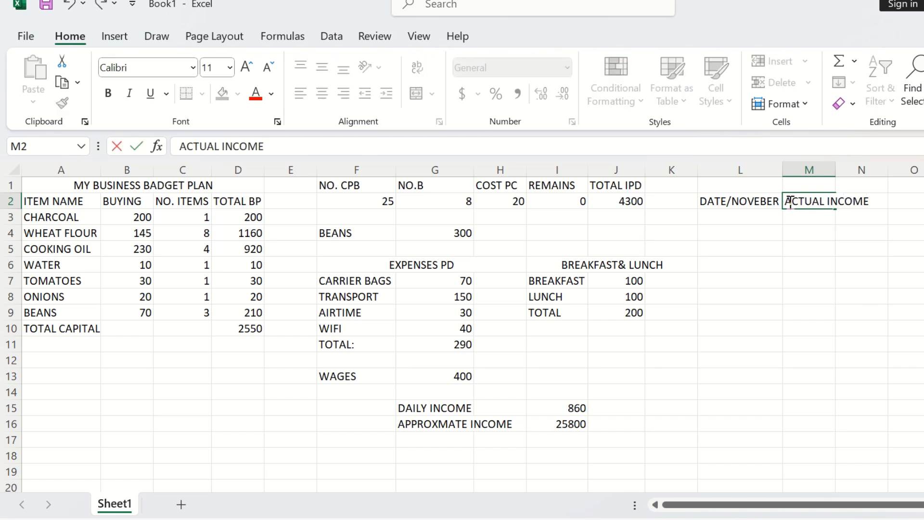
click(838, 165)
double_click(835, 165)
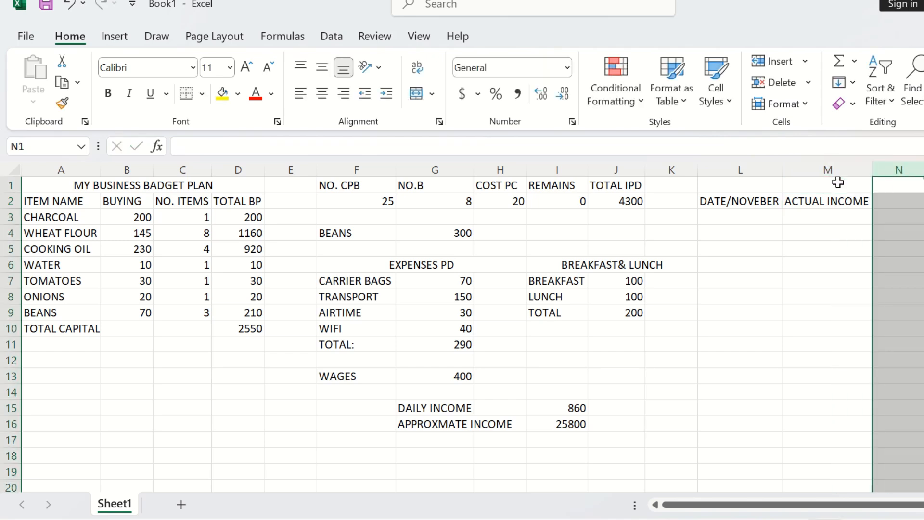
Step: Enter the day numbers 1 and 2 in L3 and L4
click(841, 212)
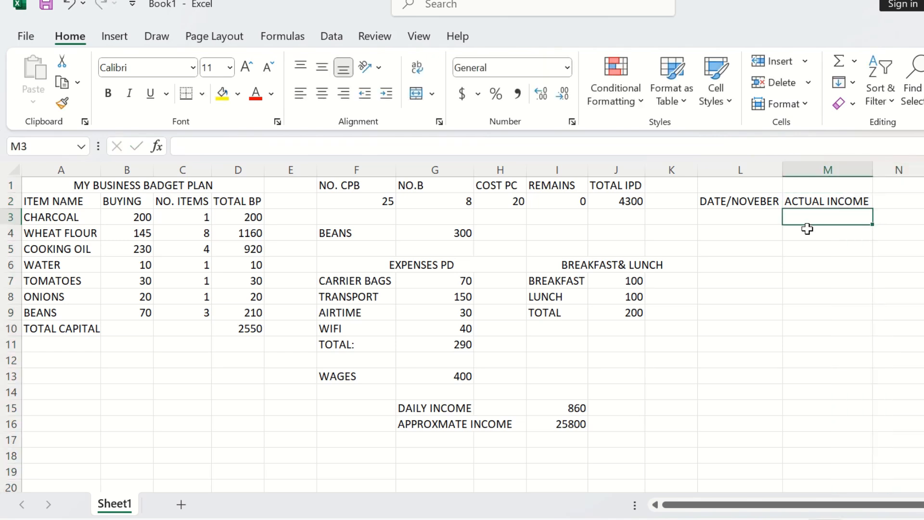
click(736, 217)
text(1)
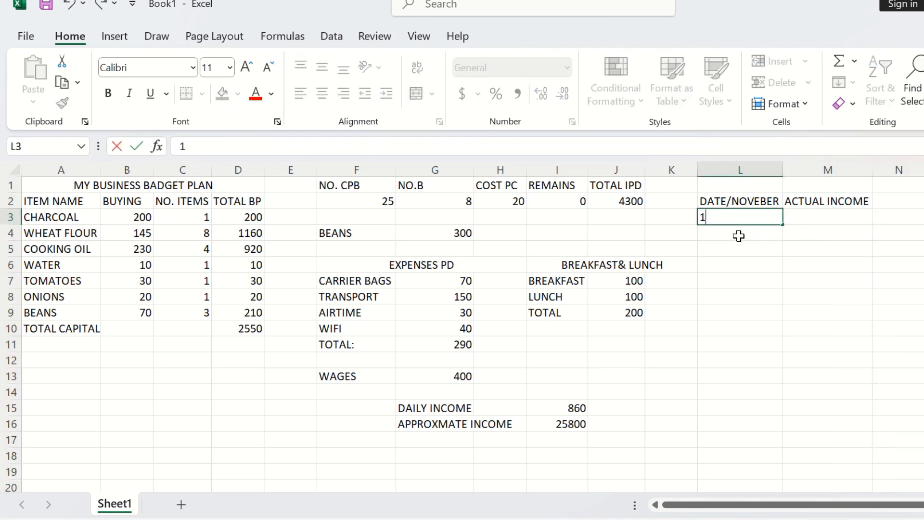
click(738, 234)
text(2)
click(743, 249)
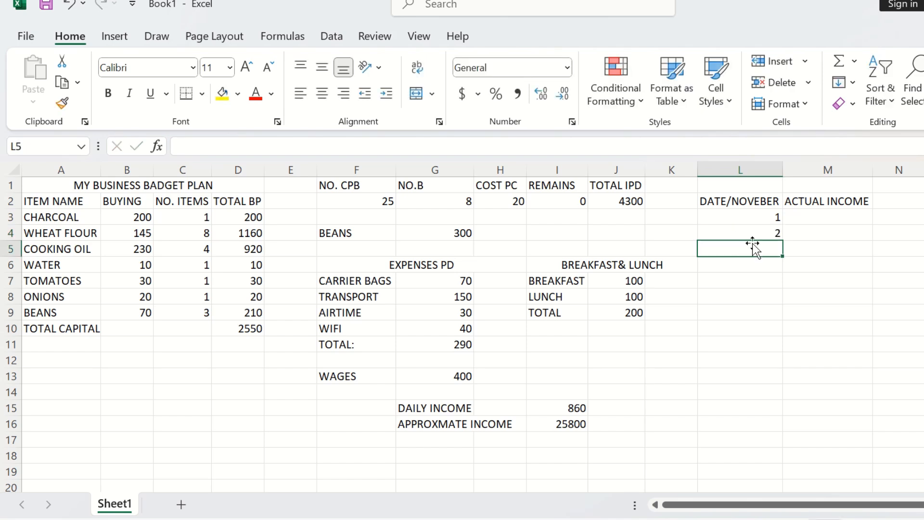
Step: Fill the day numbers down column L from 1 to 30, ending at row 32
click(770, 214)
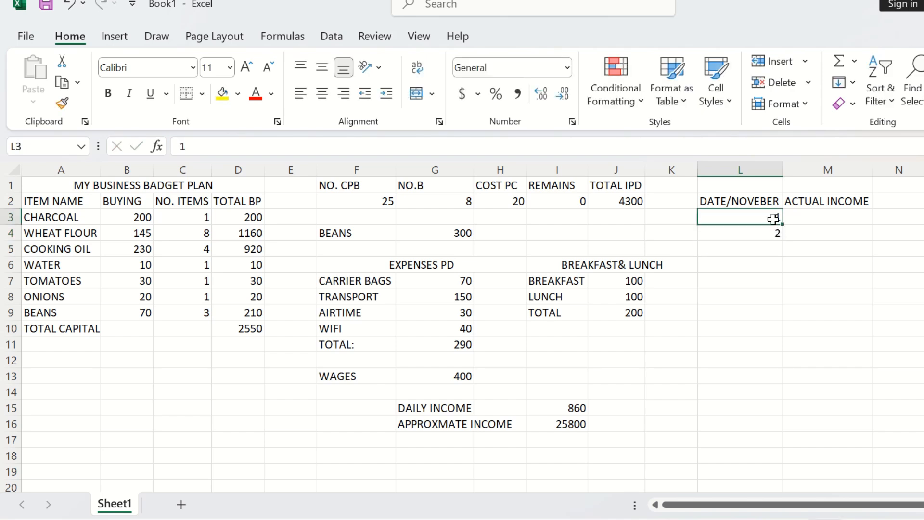
drag(778, 225, 787, 392)
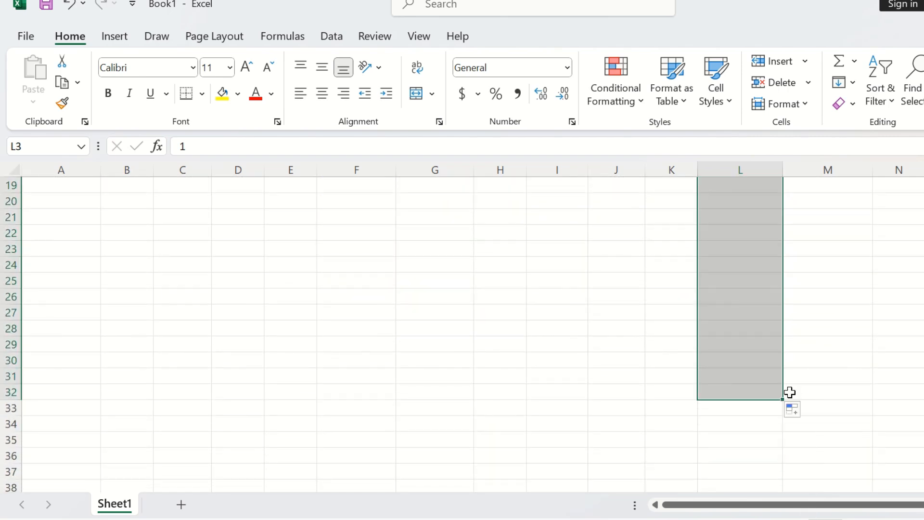
scroll(789, 392, up, 5)
scroll(789, 392, up, 1)
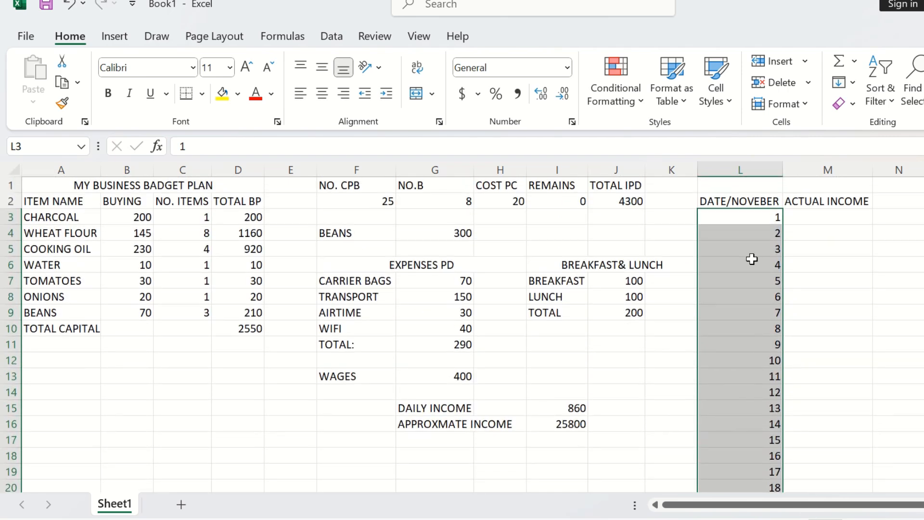
Step: Apply an outside border around the whole table range A1:M32
click(812, 218)
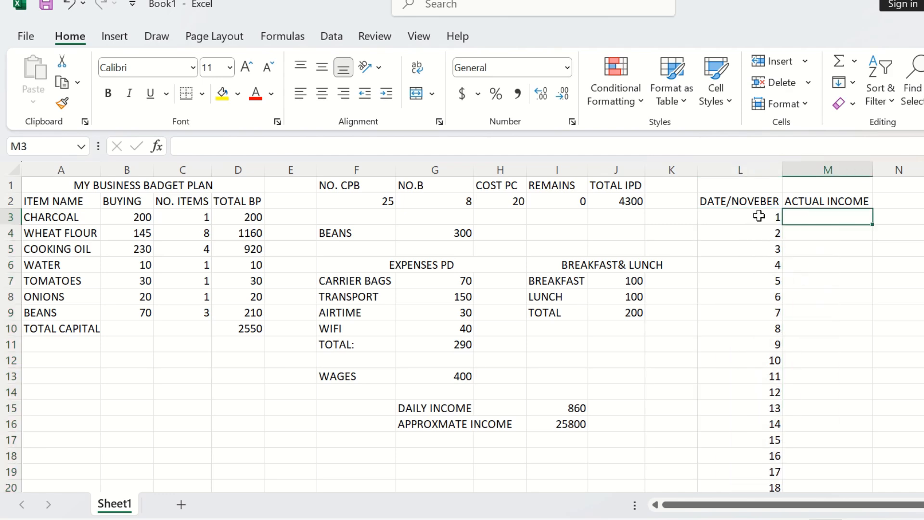
scroll(759, 226, down, 6)
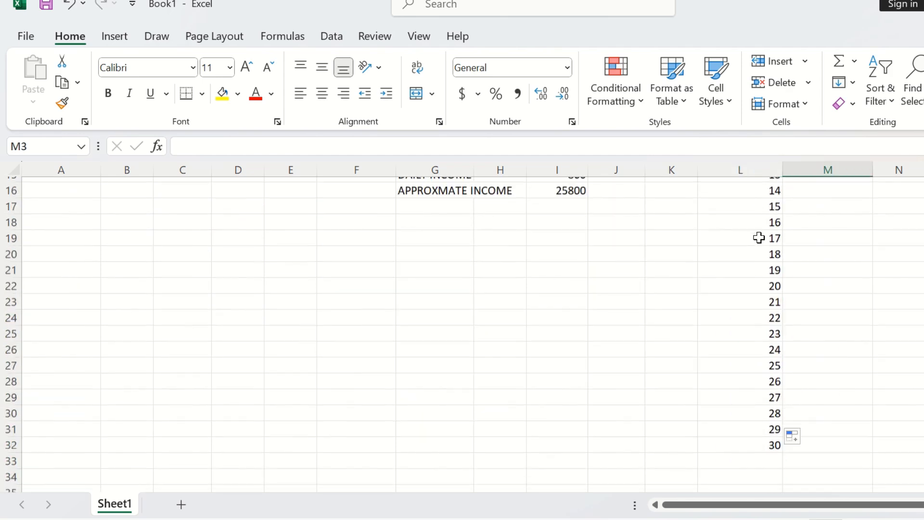
scroll(759, 245, up, 6)
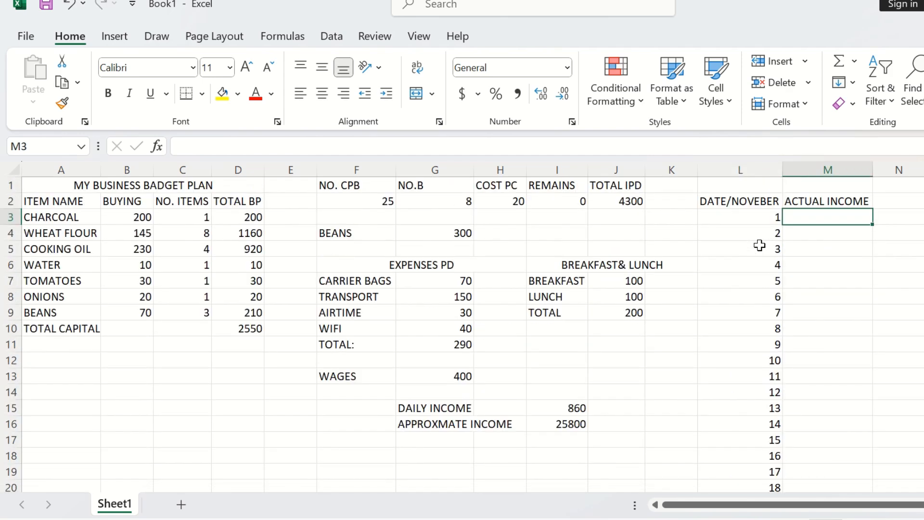
scroll(760, 245, down, 5)
scroll(759, 246, up, 5)
drag(37, 183, 806, 316)
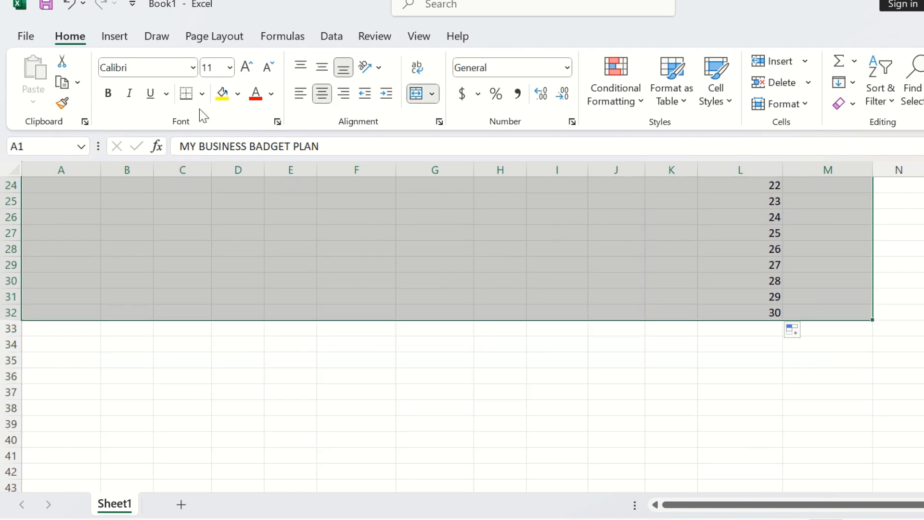
click(201, 95)
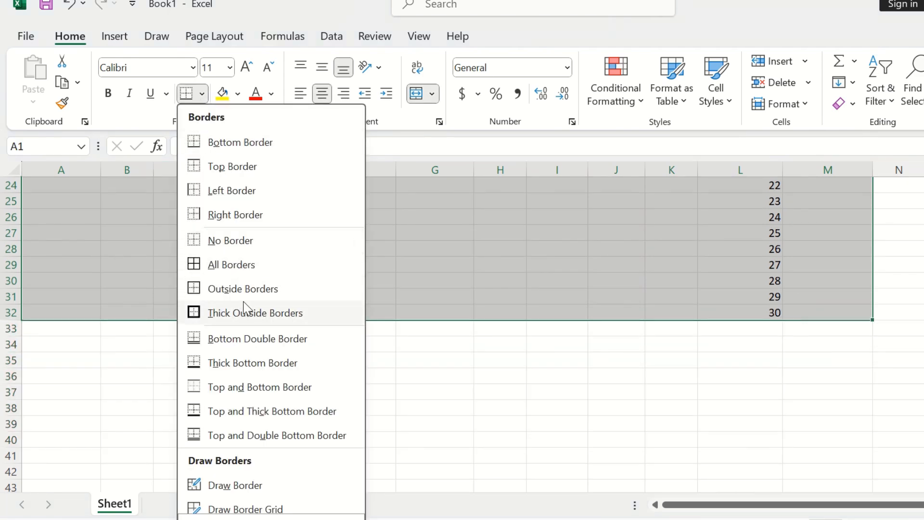
click(247, 289)
scroll(295, 308, up, 8)
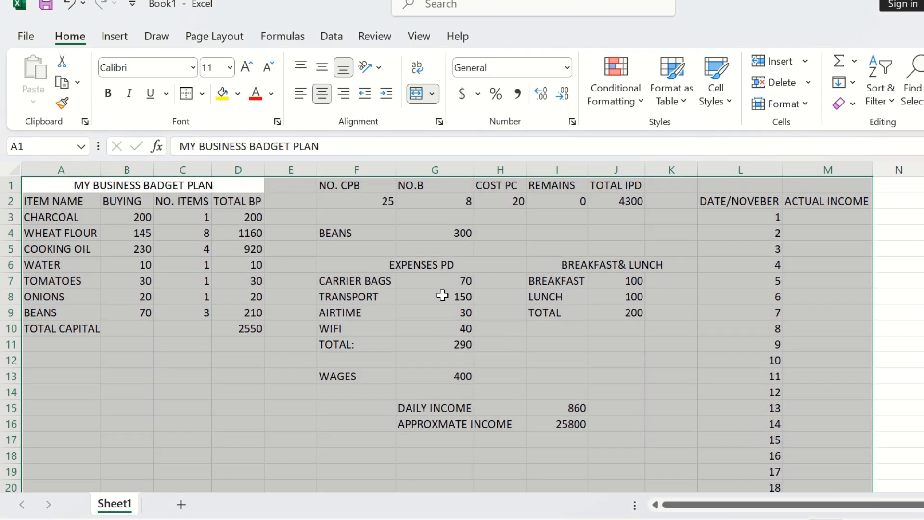
click(438, 295)
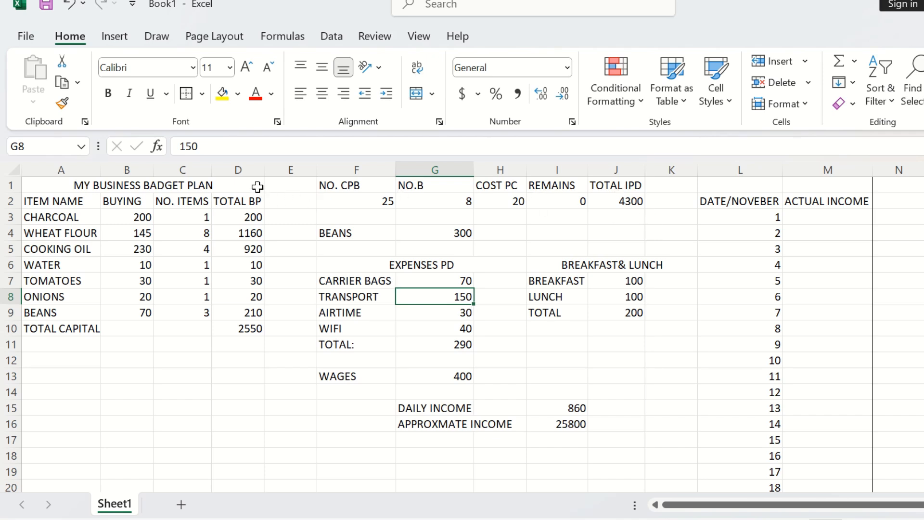
Step: Apply the 40% - Accent4 cell style to the MY BUSINESS BADGET PLAN title in A1
scroll(308, 220, down, 5)
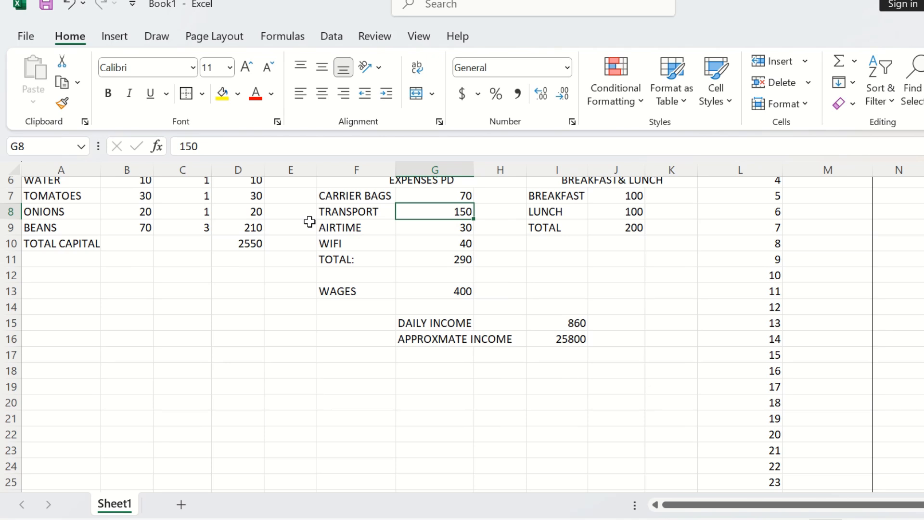
scroll(309, 221, up, 5)
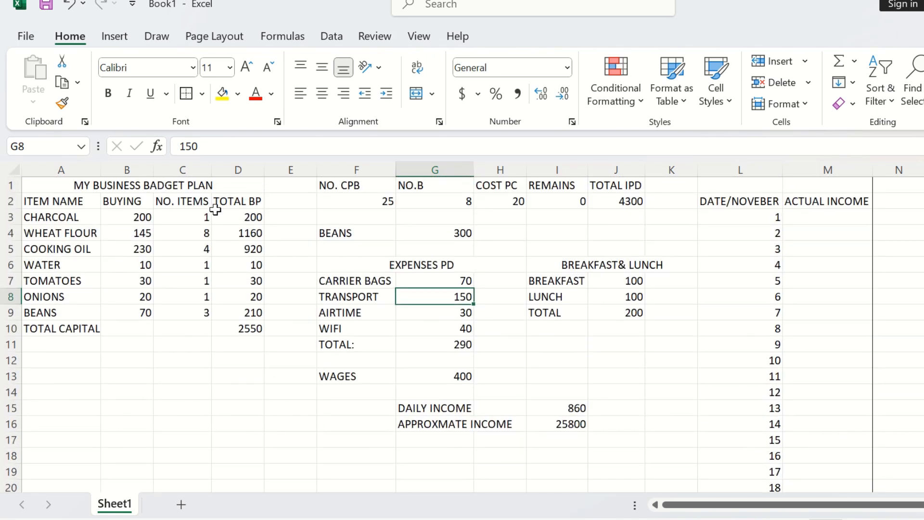
click(236, 182)
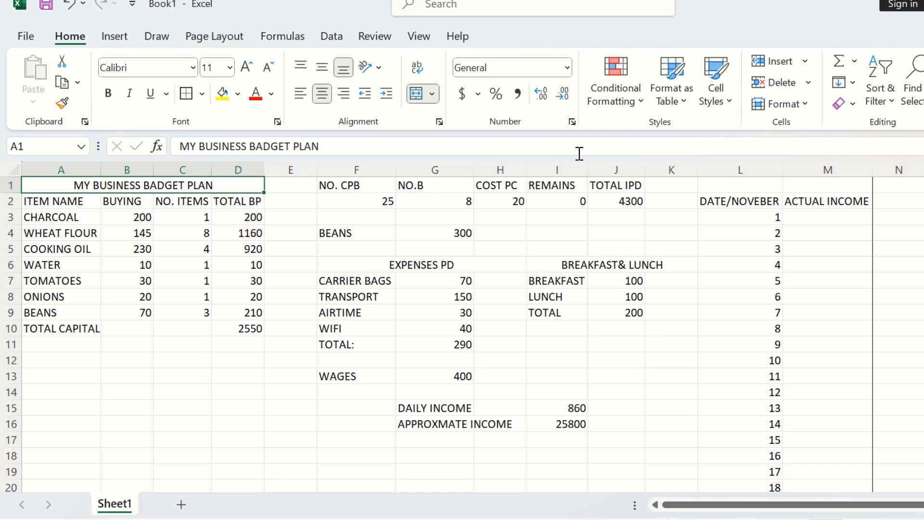
click(716, 80)
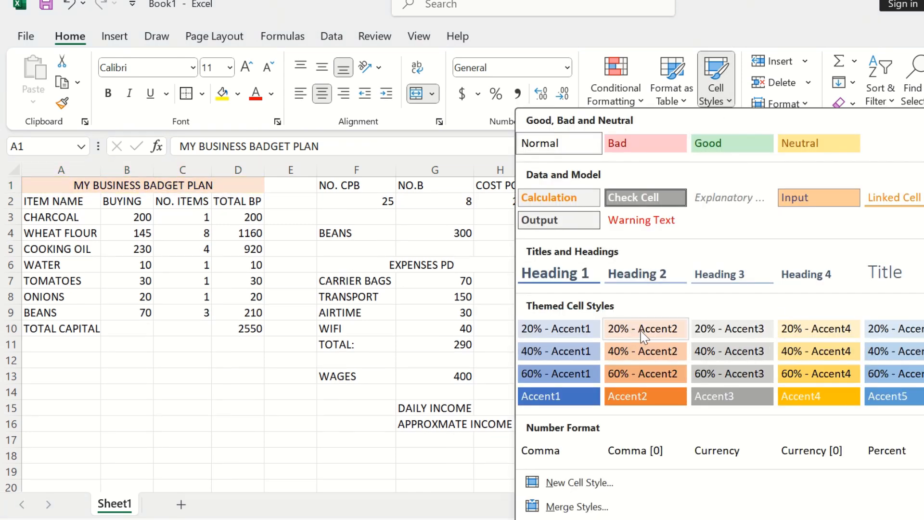
click(801, 353)
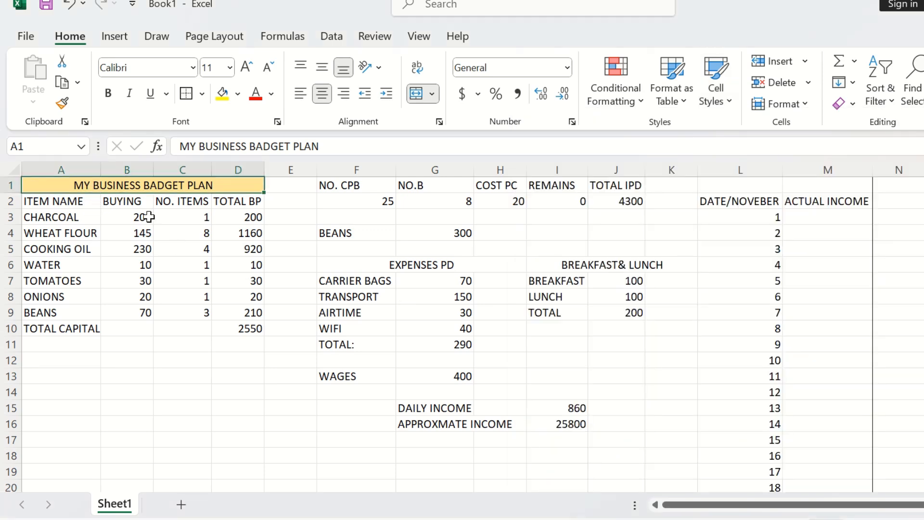
Step: Bold the cost table's header rows and the TOTAL BP values in D3:D10
drag(254, 204, 55, 185)
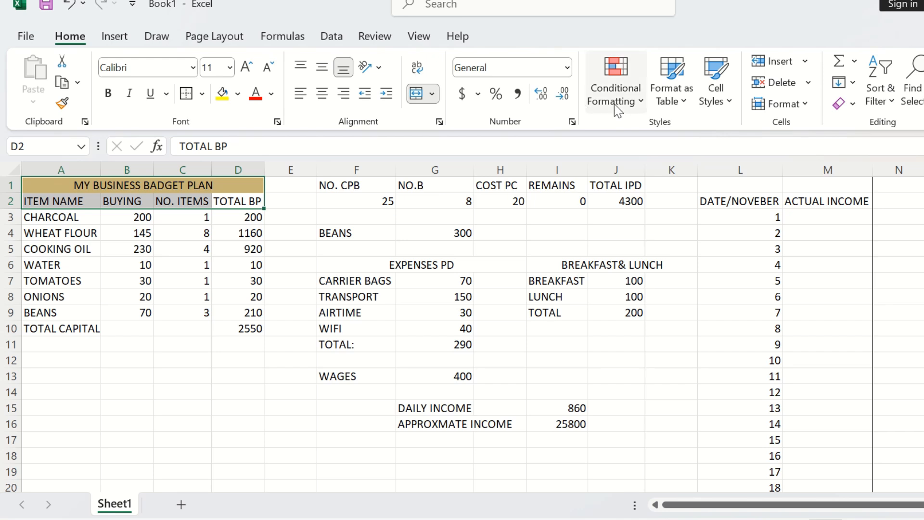
click(115, 95)
click(265, 233)
drag(250, 215, 252, 328)
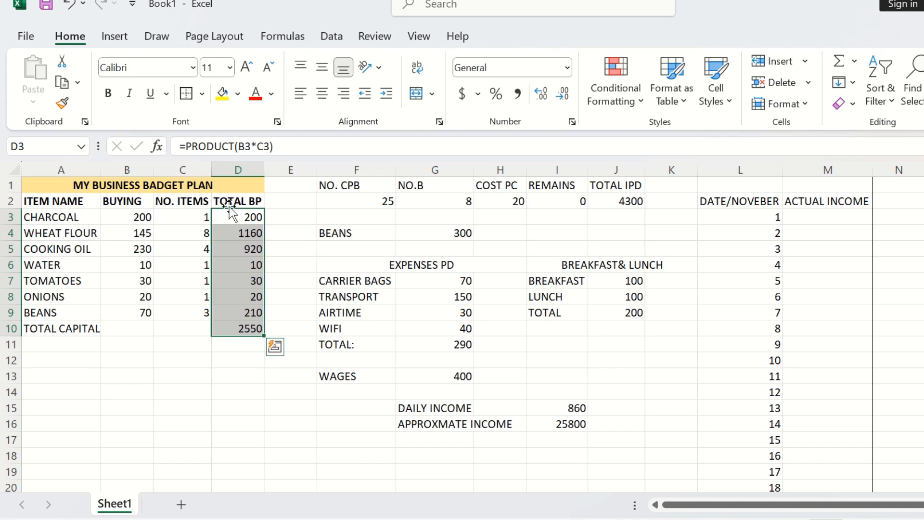
click(108, 94)
Step: Fill the header cells F1:J1 (NO. CPB to TOTAL IPD) with yellow
click(327, 310)
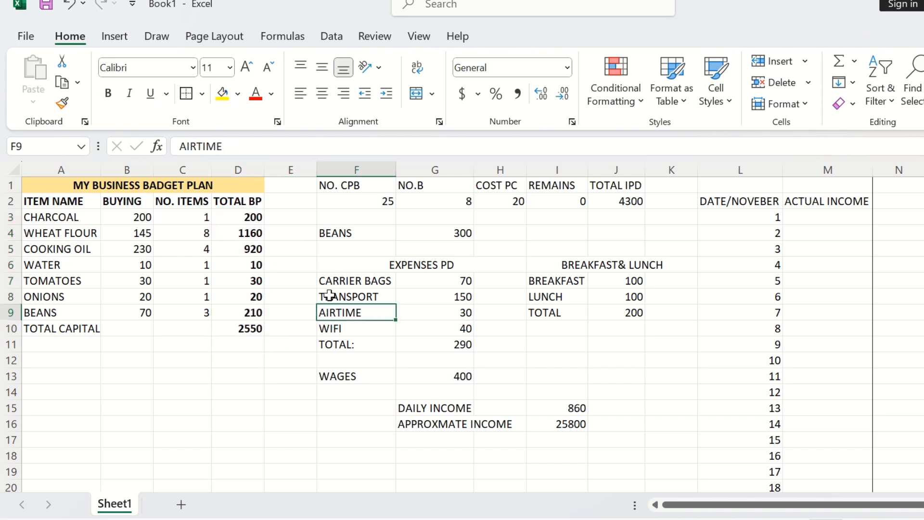
click(332, 183)
drag(332, 183, 640, 183)
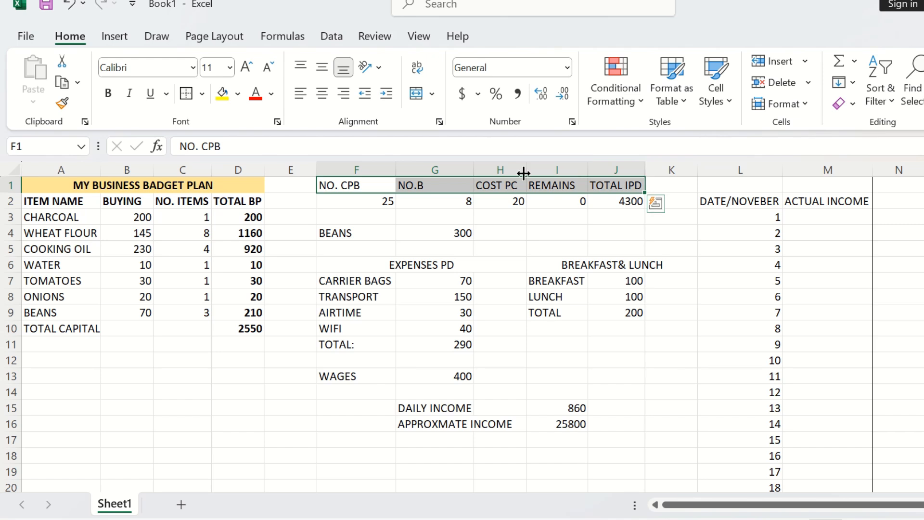
click(225, 98)
Step: Apply the 40% - Accent4 cell style to the BEANS label in F4
click(507, 237)
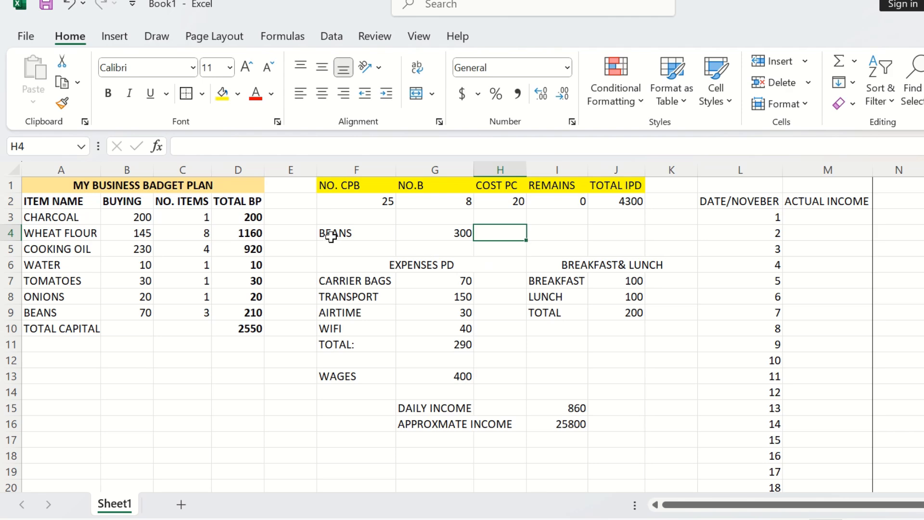
drag(331, 237, 370, 237)
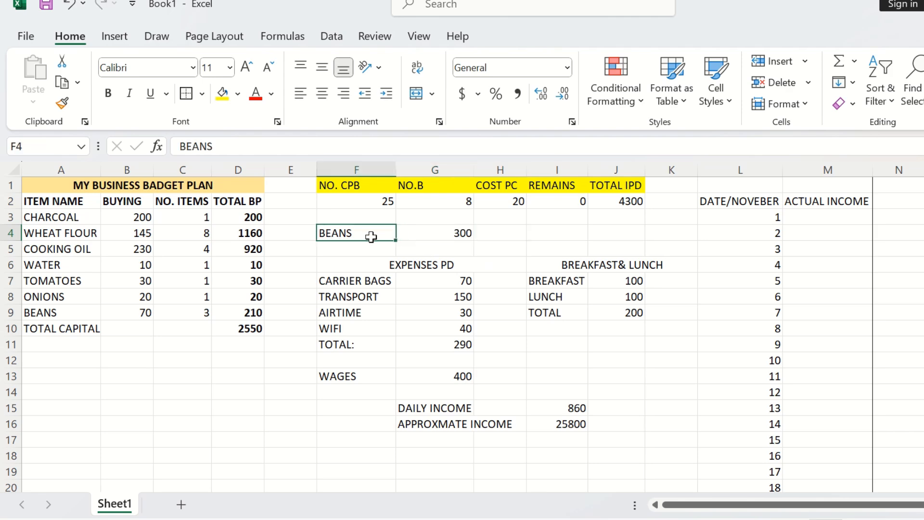
click(716, 97)
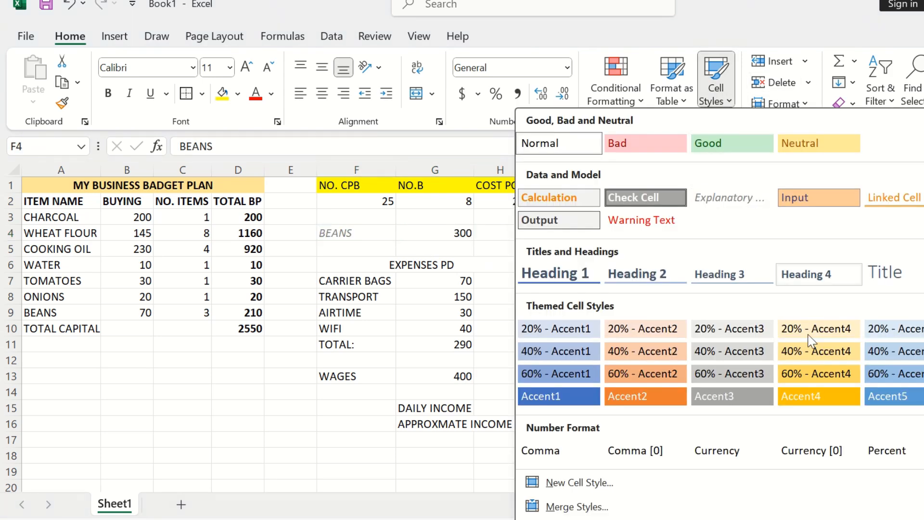
click(845, 357)
Step: Apply the 40% - Accent5 cell style to the beans value in G4
click(464, 231)
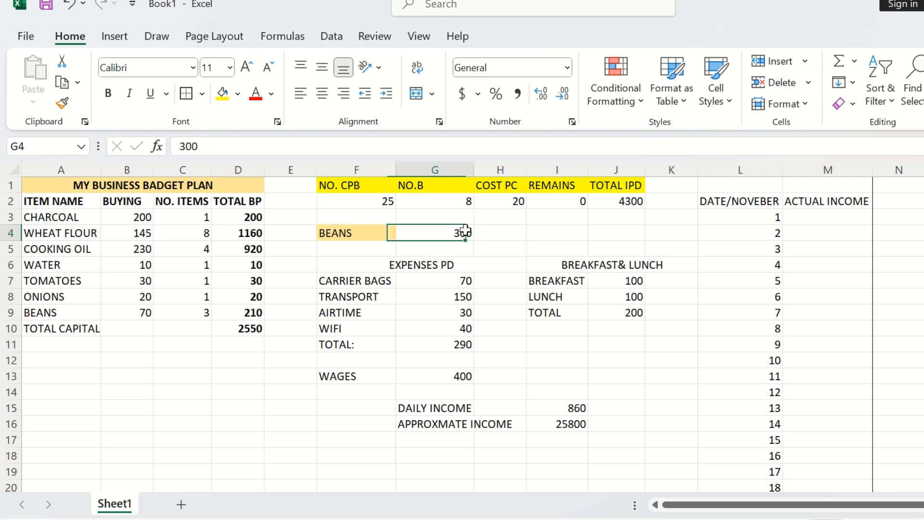
click(716, 96)
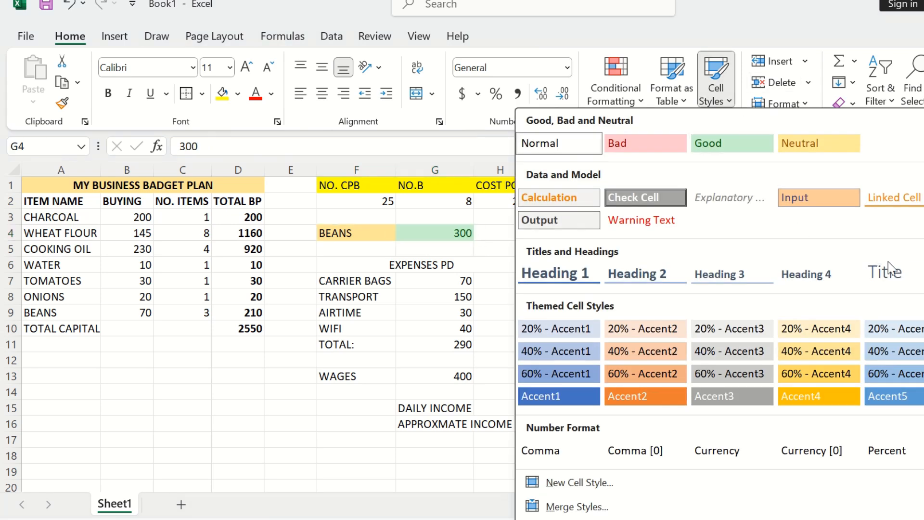
click(910, 345)
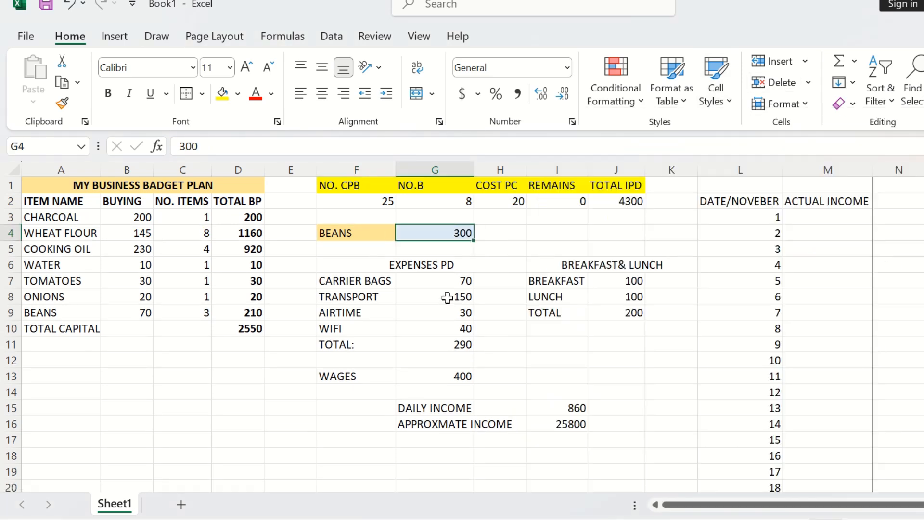
Step: Apply the 40% - Accent2 cell style to the merged EXPENSES PD header
click(464, 265)
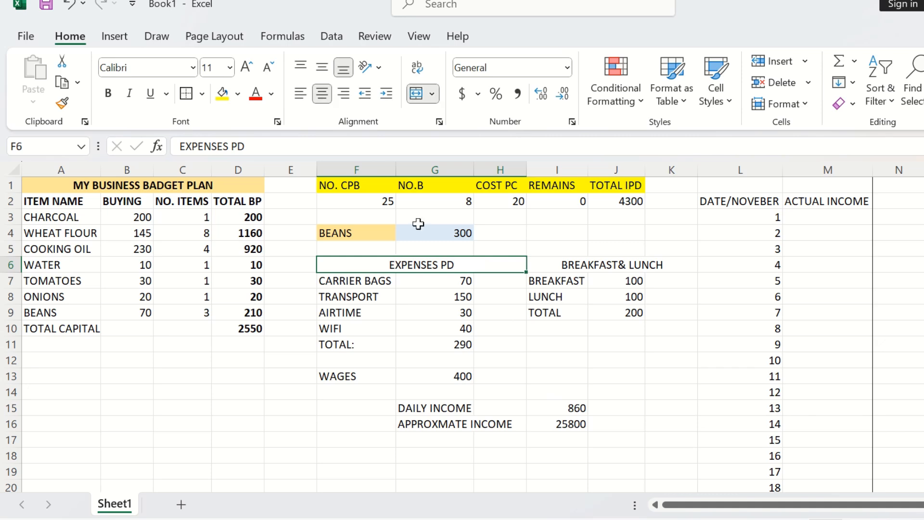
click(715, 91)
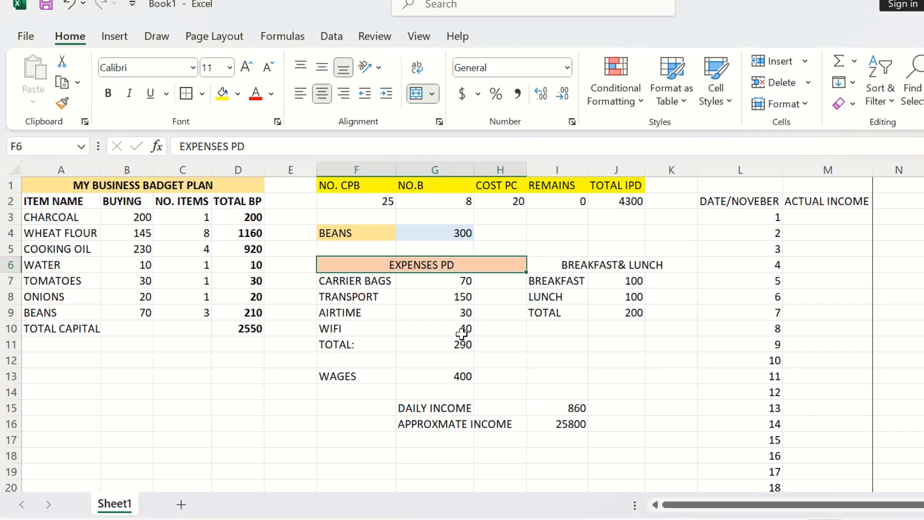
Step: Apply the 20% - Accent4 cell style to the expense amounts in G7:G11
click(434, 278)
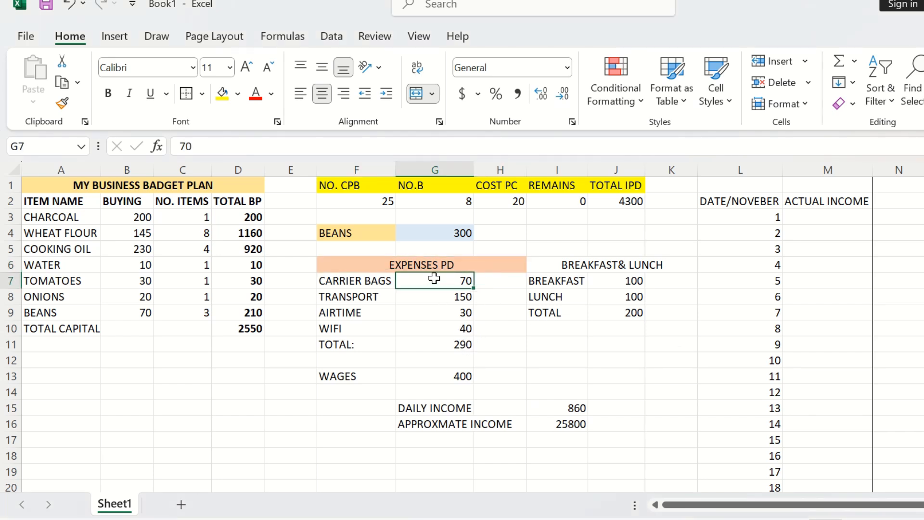
click(470, 263)
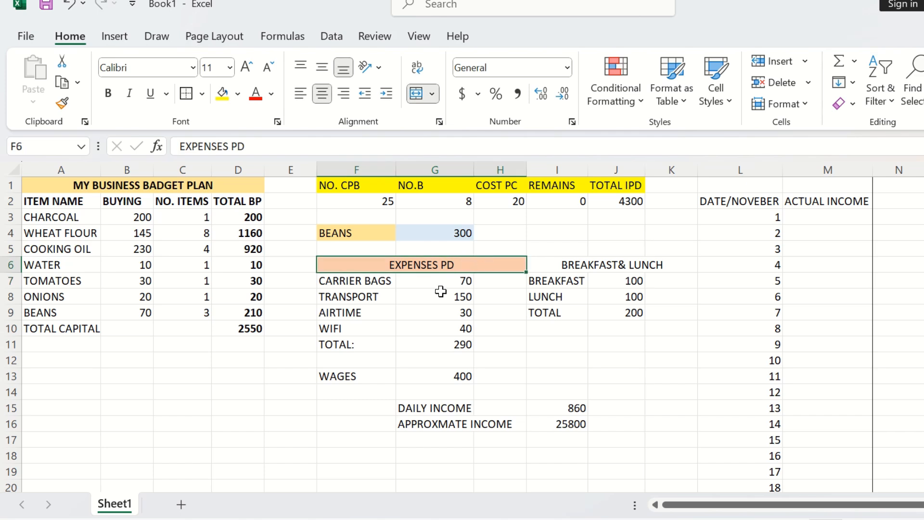
drag(434, 279, 448, 345)
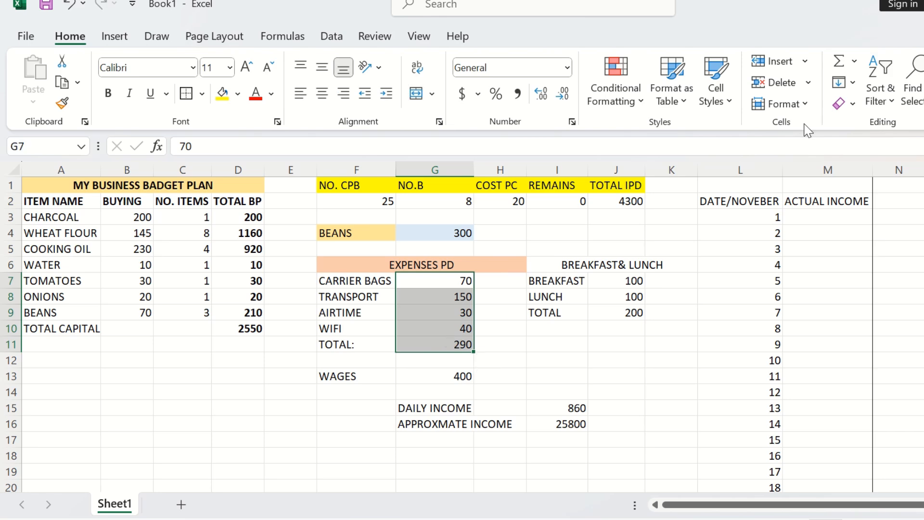
click(728, 96)
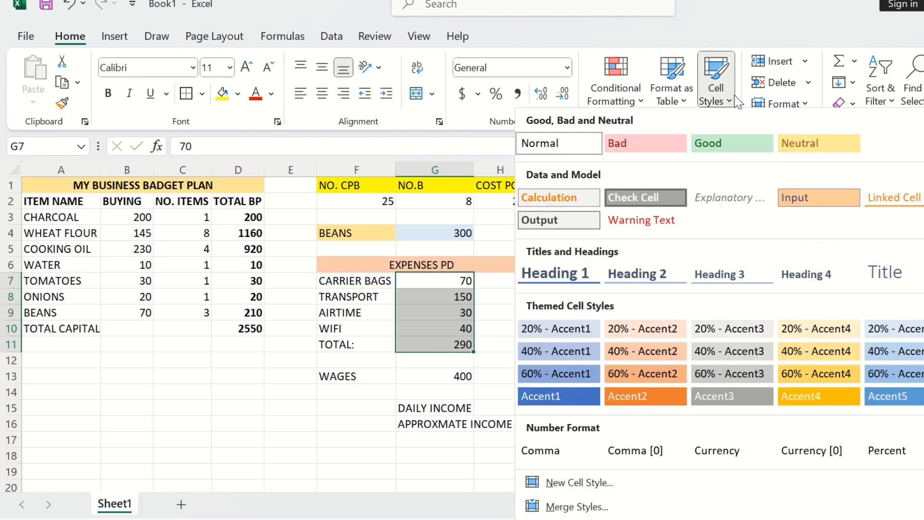
click(797, 334)
Step: Apply the 20% - Accent4 cell style to the TOTAL: label in F11
click(361, 344)
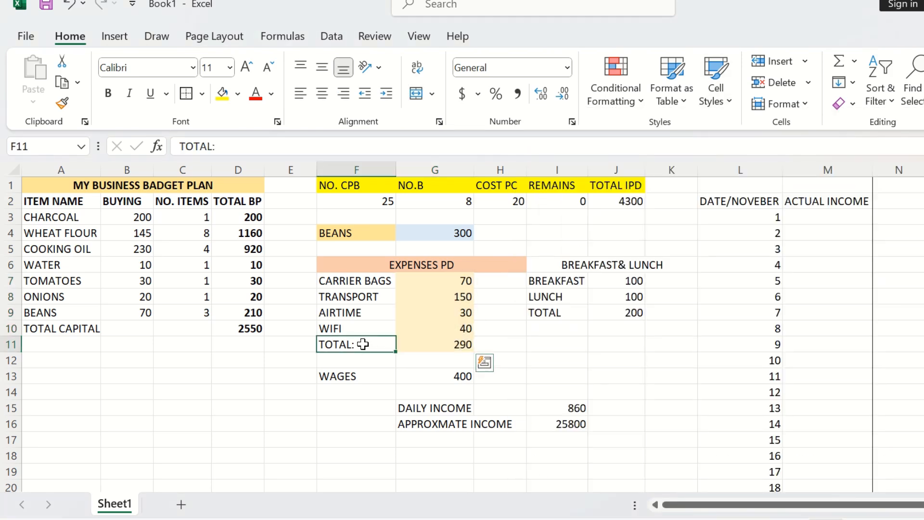
click(715, 96)
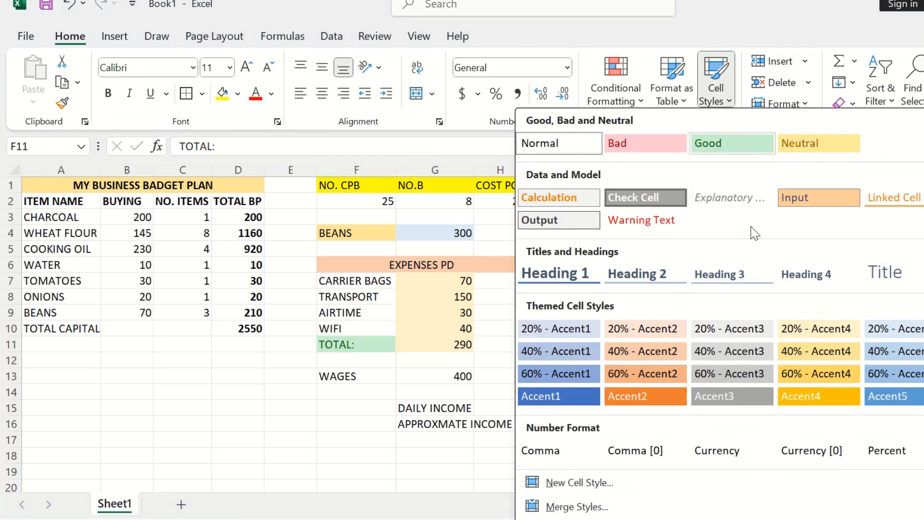
click(795, 337)
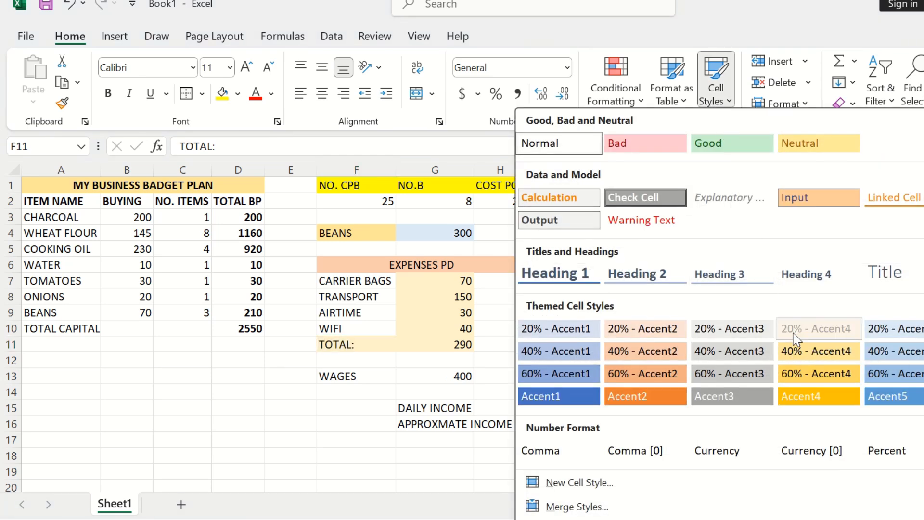
click(634, 358)
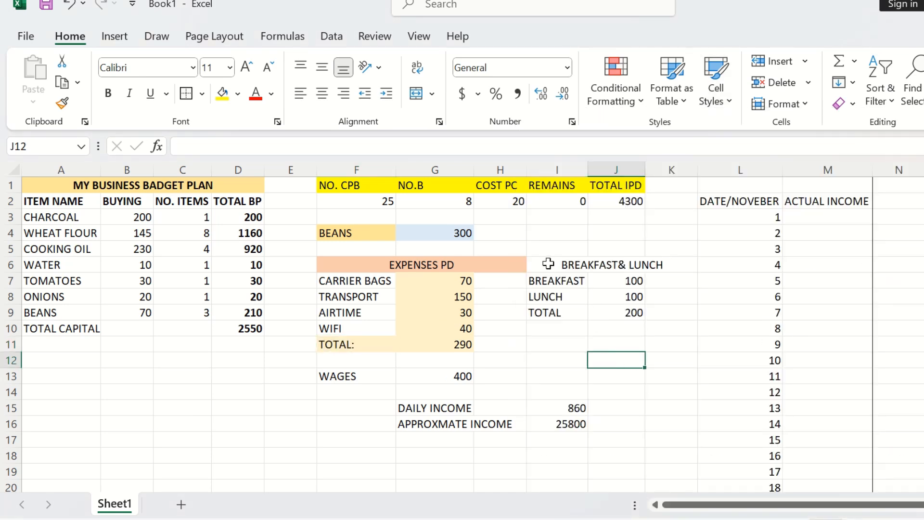
Step: Re-merge the EXPENSES PD header across F6:G6 only, resetting H6 to the Normal cell style
click(507, 264)
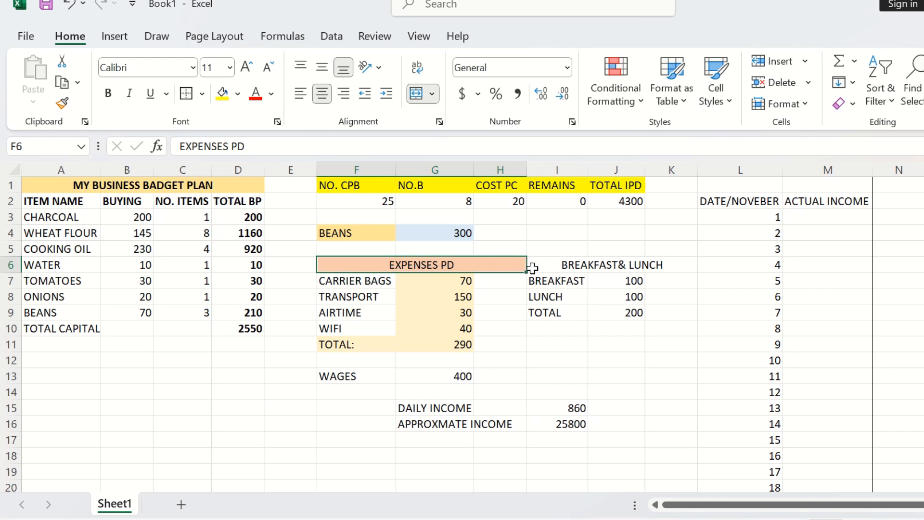
click(432, 93)
click(496, 262)
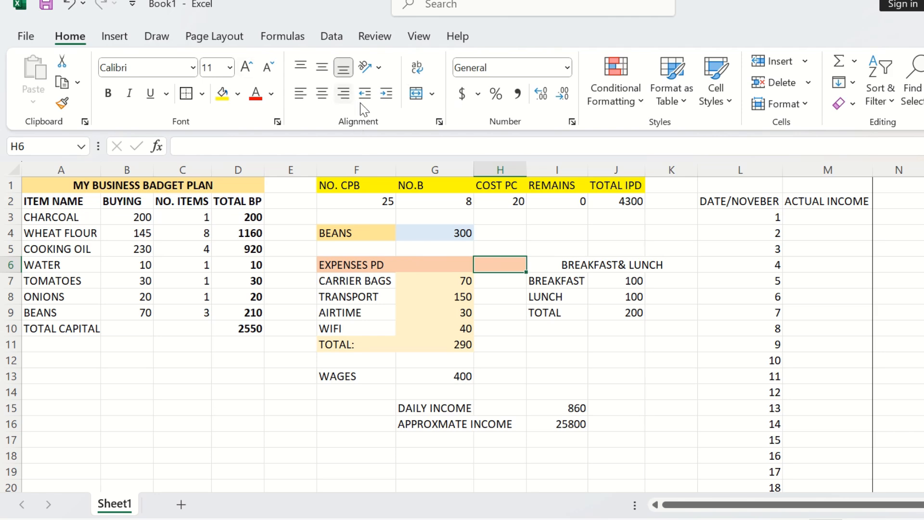
click(715, 91)
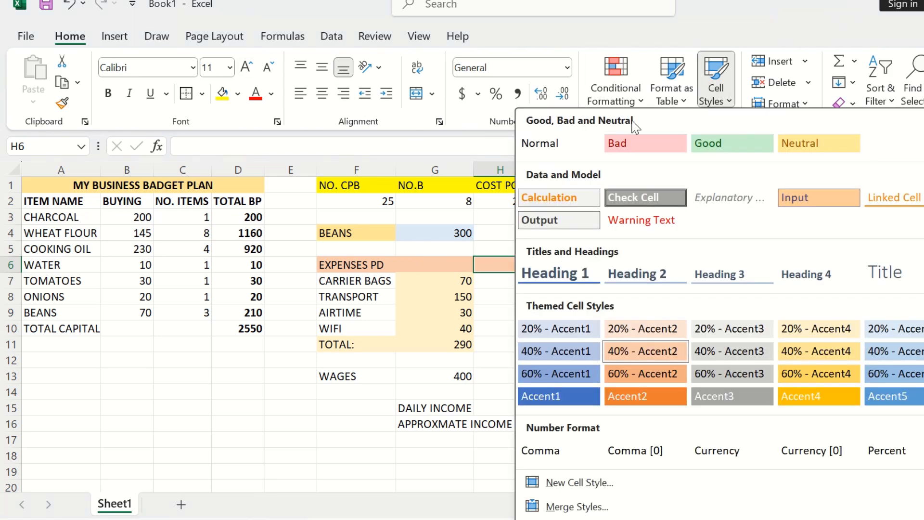
click(553, 144)
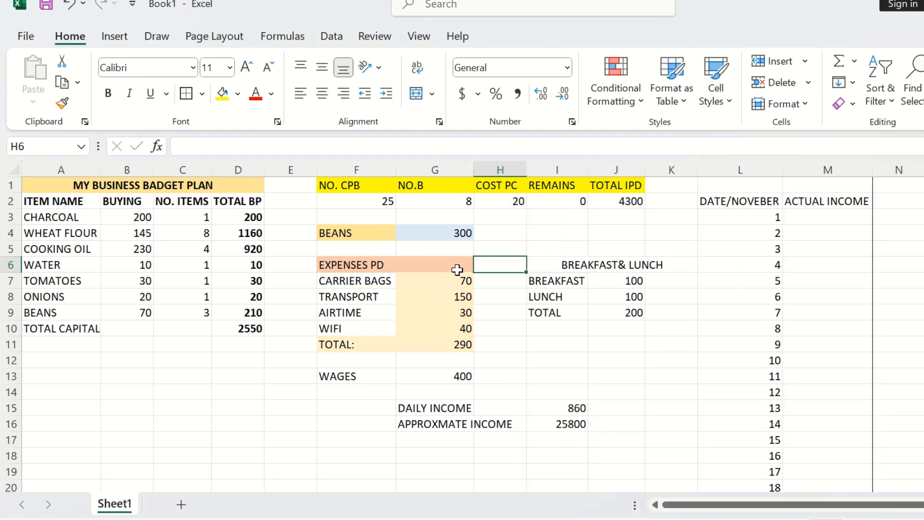
drag(458, 268, 379, 262)
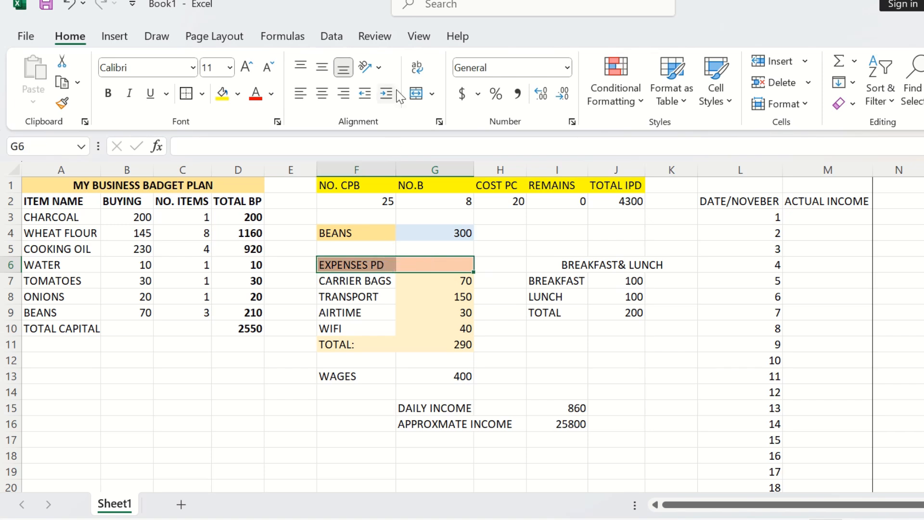
click(421, 95)
click(517, 276)
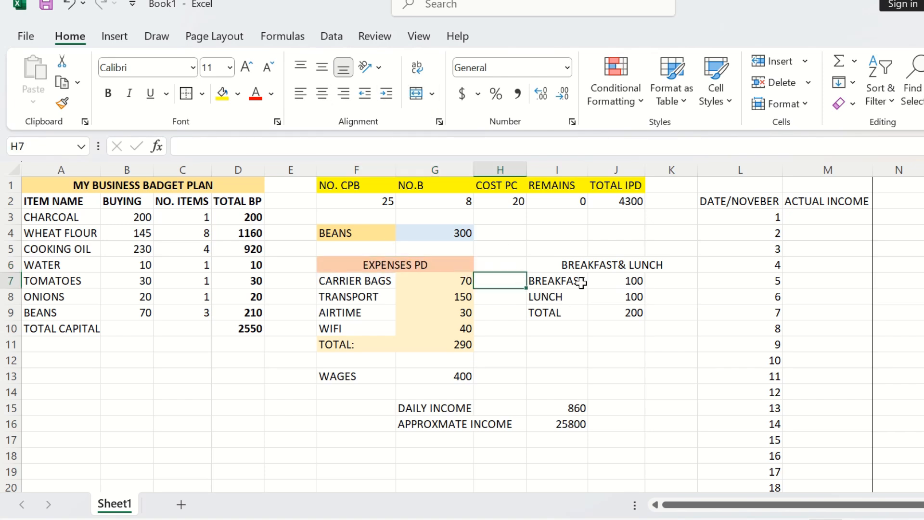
Step: Apply the 60% - Accent5 cell style to the BREAKFAST& LUNCH header
click(568, 260)
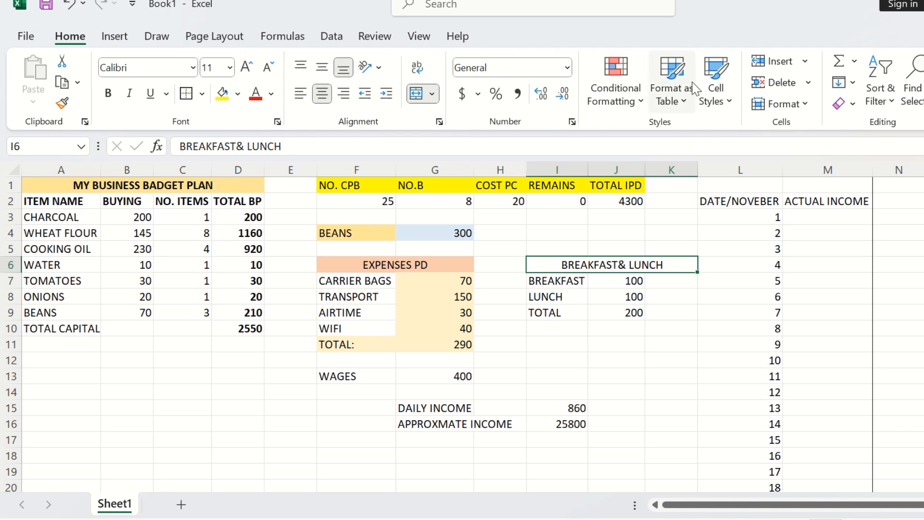
click(719, 96)
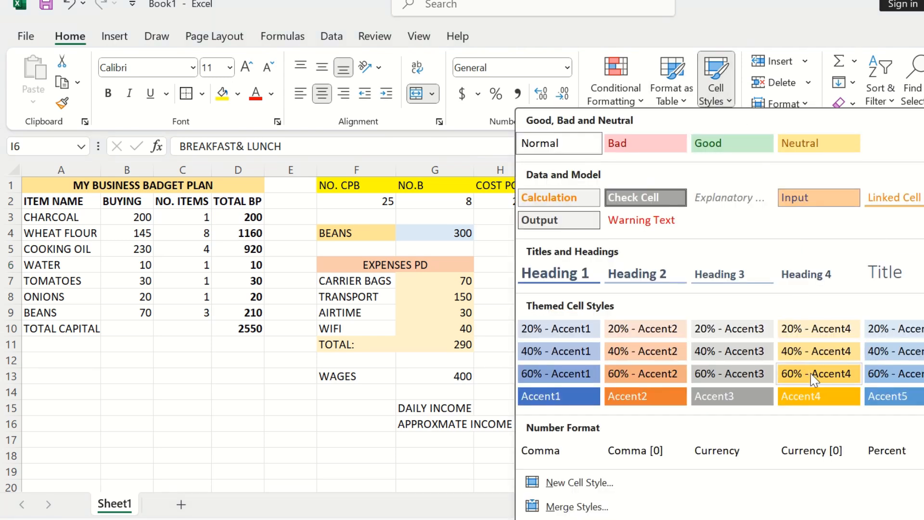
click(889, 374)
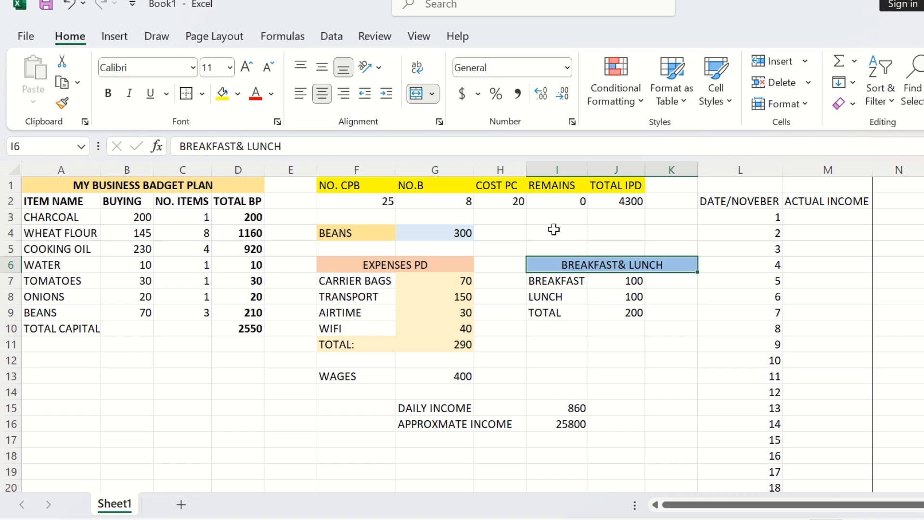
Step: Re-merge the BREAKFAST& LUNCH header across I6:J6 only, resetting K6 to the Normal cell style
click(417, 93)
click(665, 268)
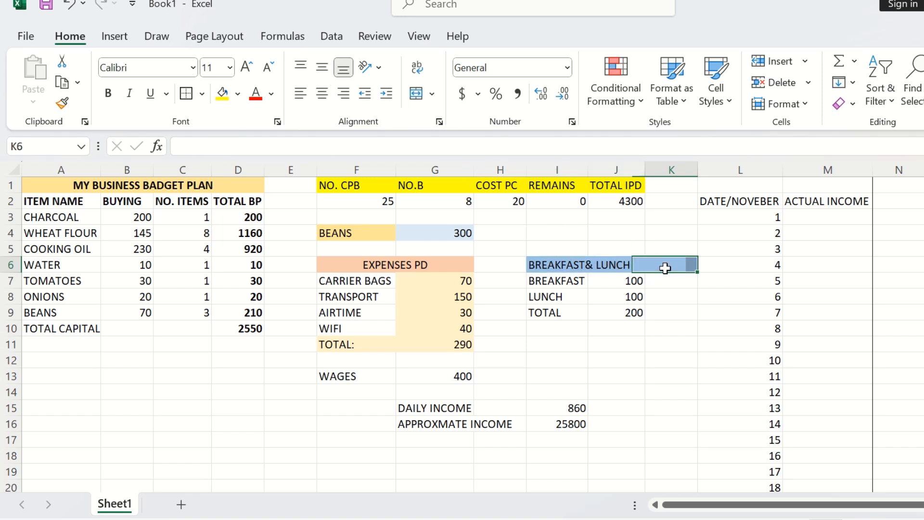
click(726, 104)
click(585, 142)
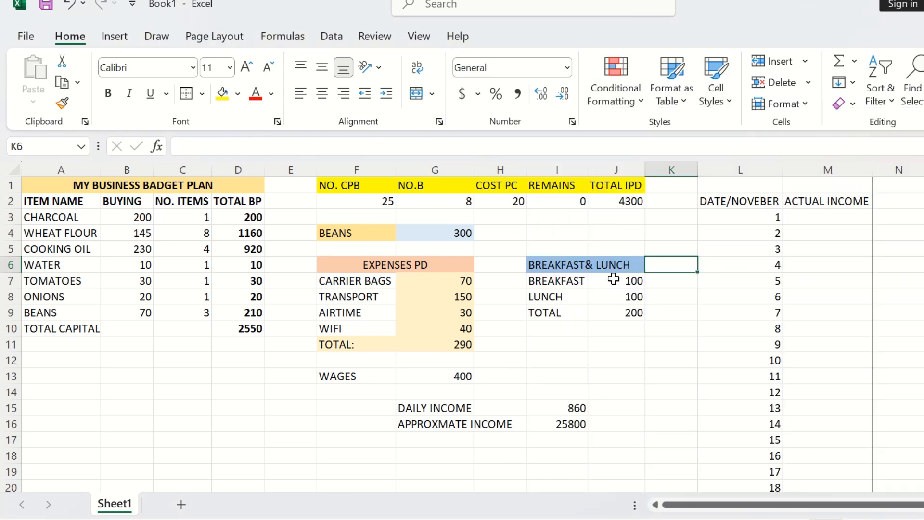
drag(617, 266, 546, 264)
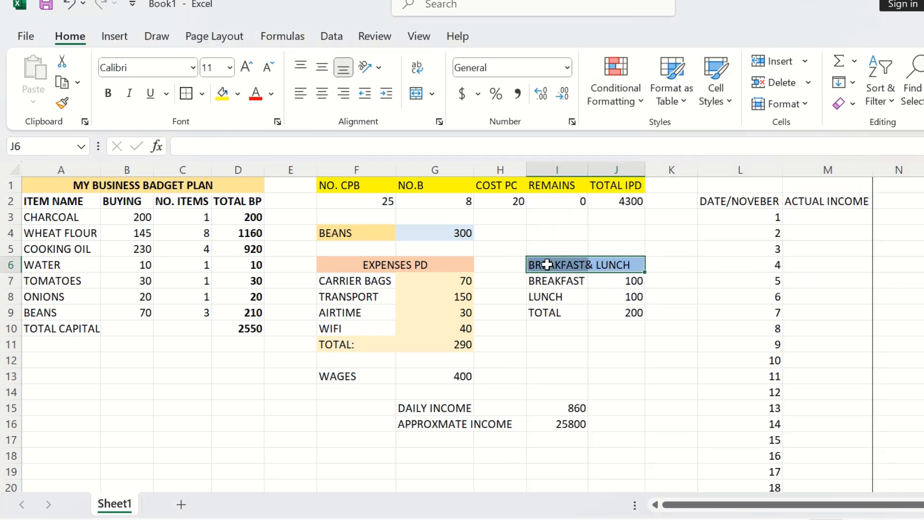
click(417, 94)
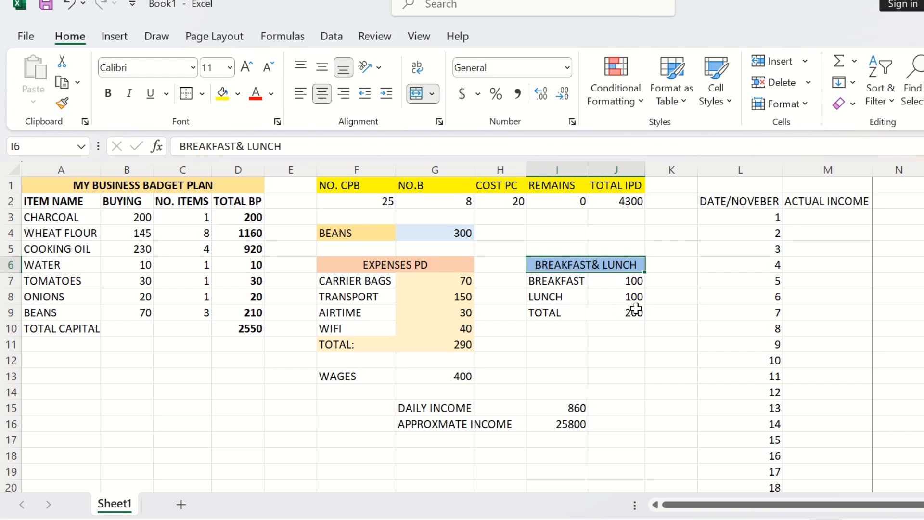
Step: Apply the 60% - Accent6 cell style to the breakfast, lunch and total values in J7:J9
drag(634, 282, 632, 304)
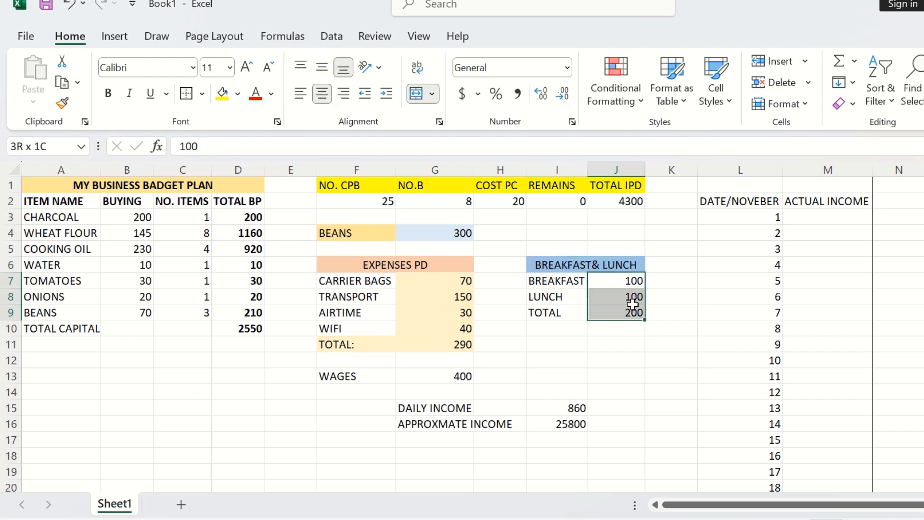
click(715, 89)
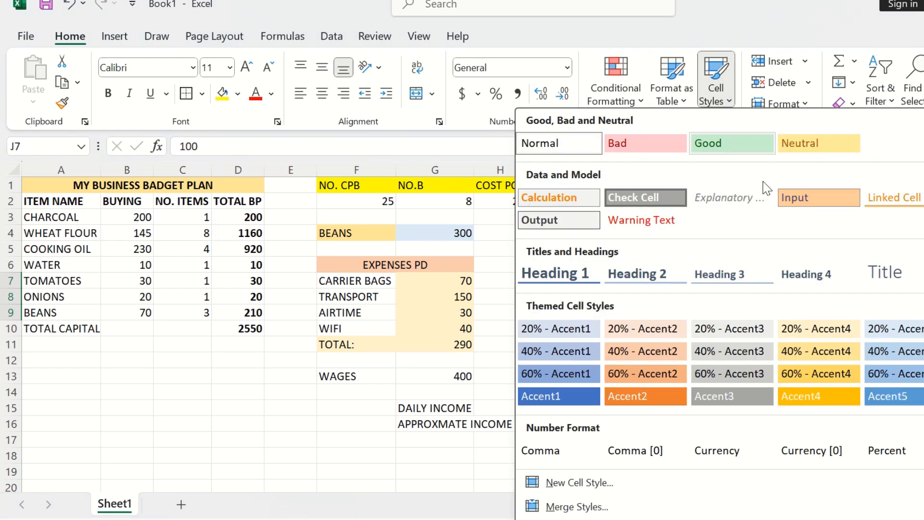
click(923, 374)
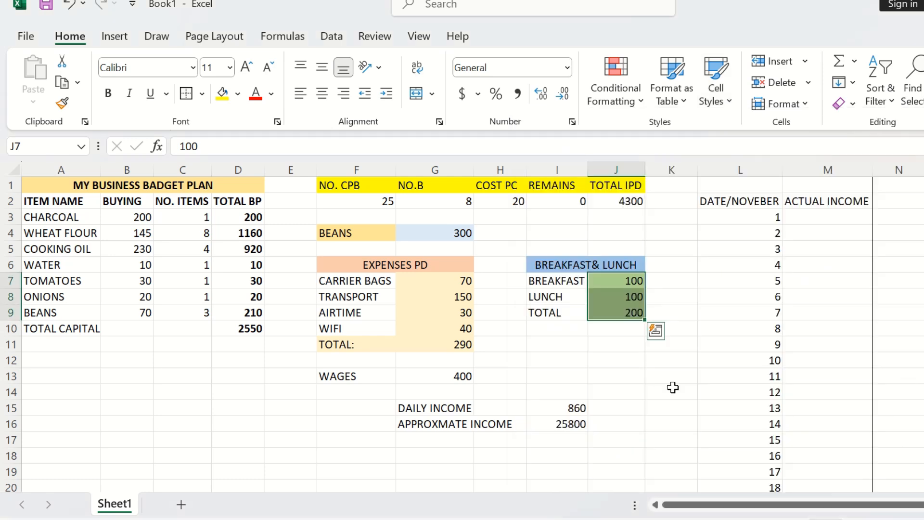
Step: Apply the 40% - Accent4 cell style to the TOTAL label in I9
click(547, 312)
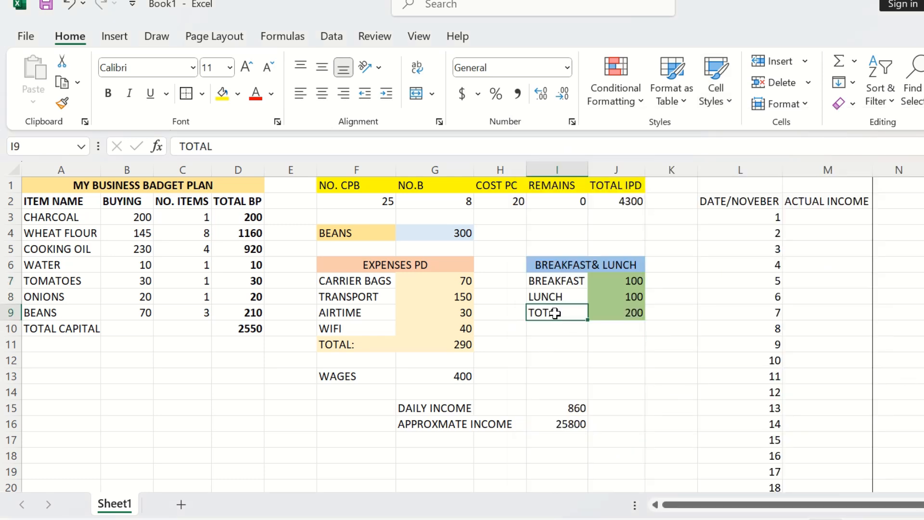
click(726, 102)
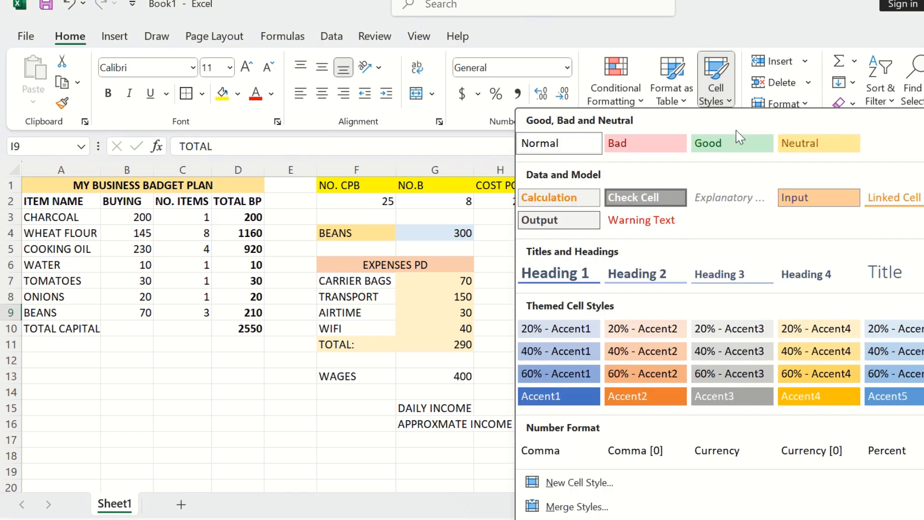
click(803, 356)
click(802, 356)
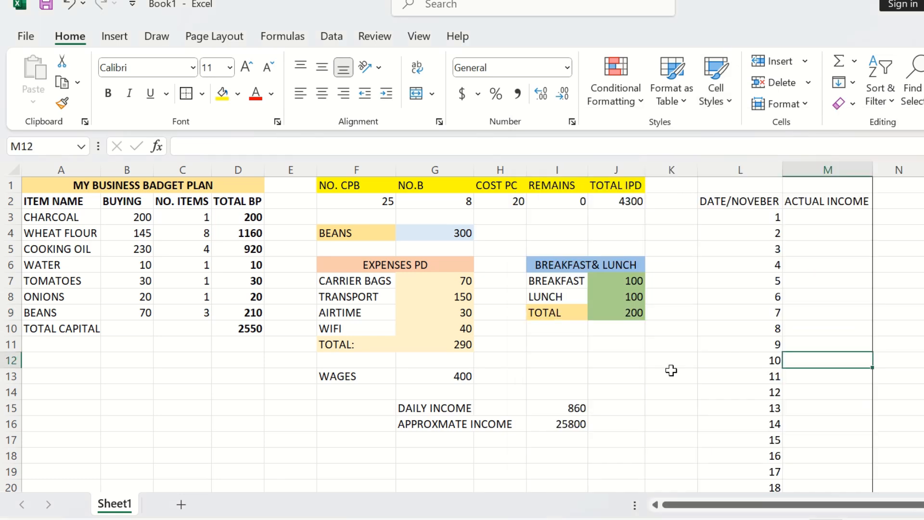
Step: Apply the Good cell style to the daily and approximate income values in I15:I16
drag(558, 402, 561, 425)
click(728, 108)
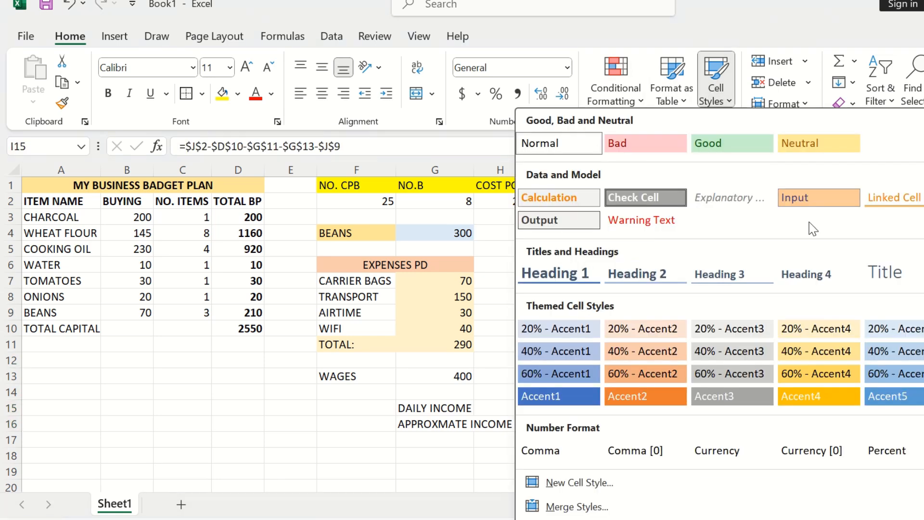
click(695, 143)
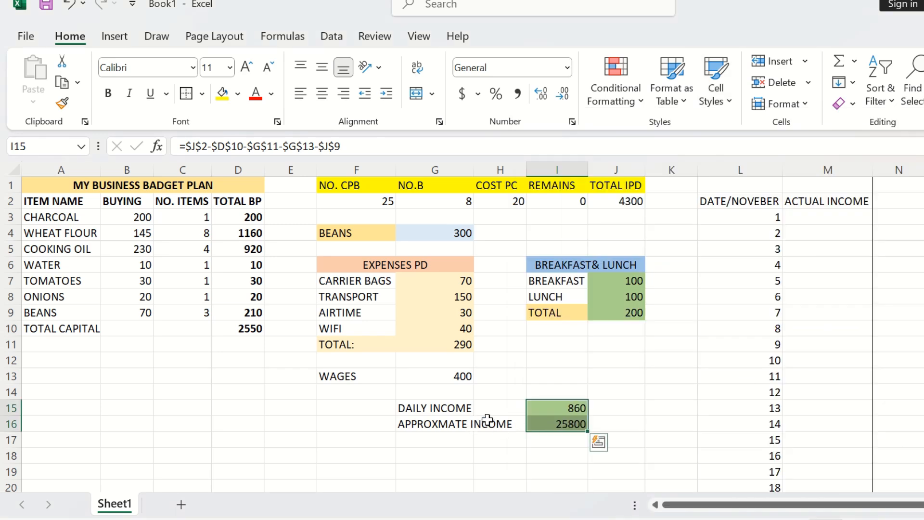
Step: Apply the 40% - Accent1 cell style to the DAILY INCOME and APPROXMATE INCOME labels in G15:H16
drag(507, 422, 448, 407)
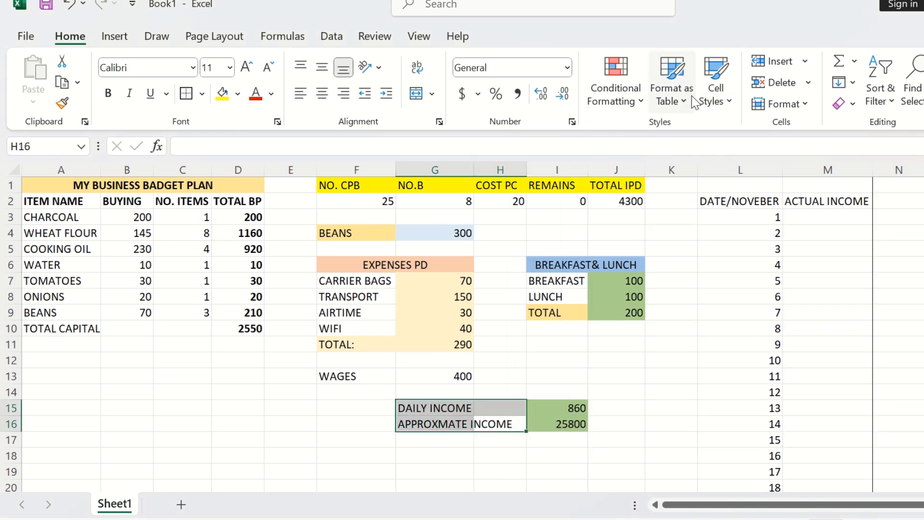
click(716, 93)
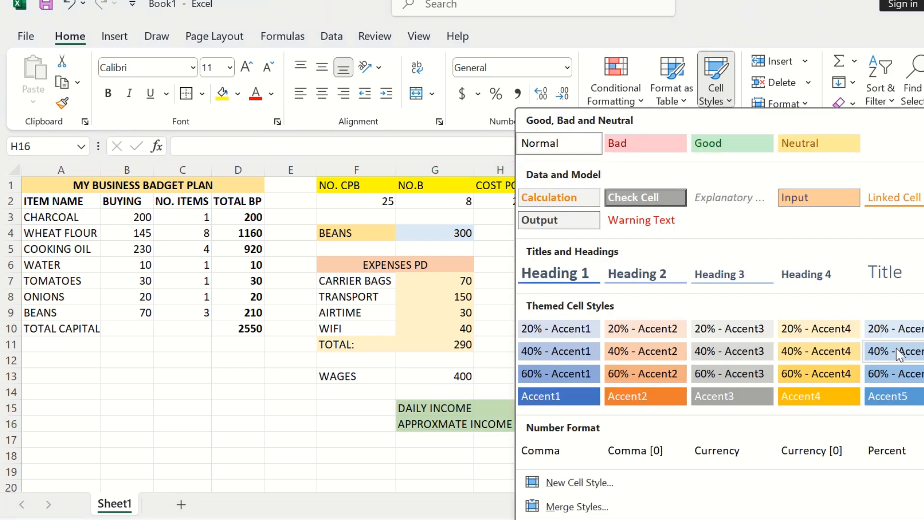
click(540, 350)
click(549, 376)
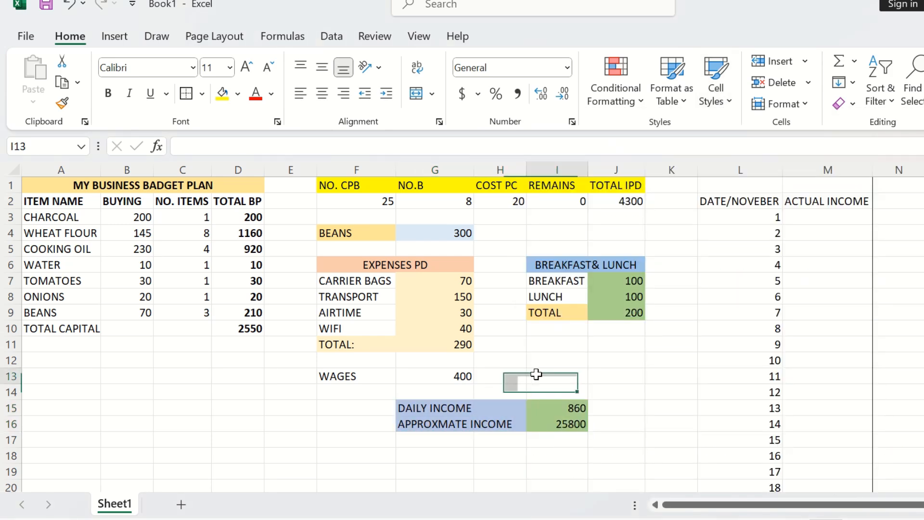
Step: Apply the 40% - Accent3 cell style to the TOTAL BP column D2:D10
scroll(548, 374, down, 1)
scroll(549, 375, up, 1)
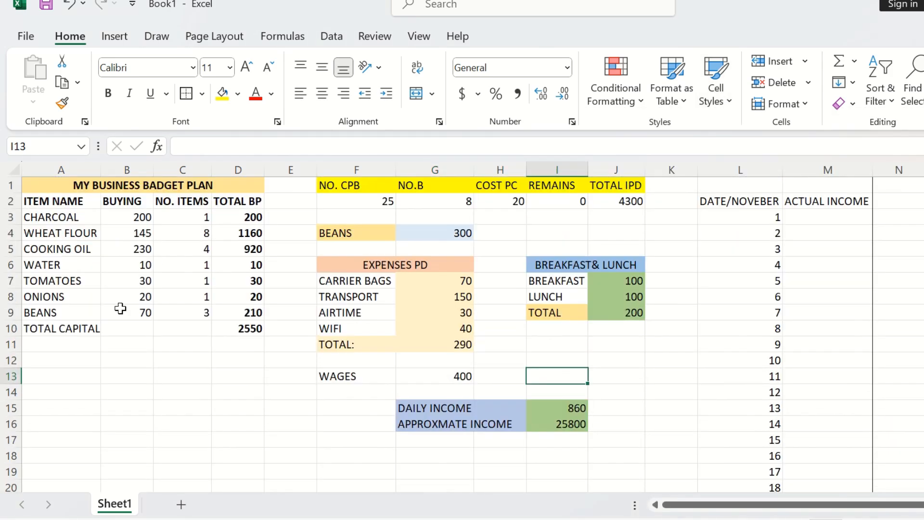
drag(225, 202, 240, 329)
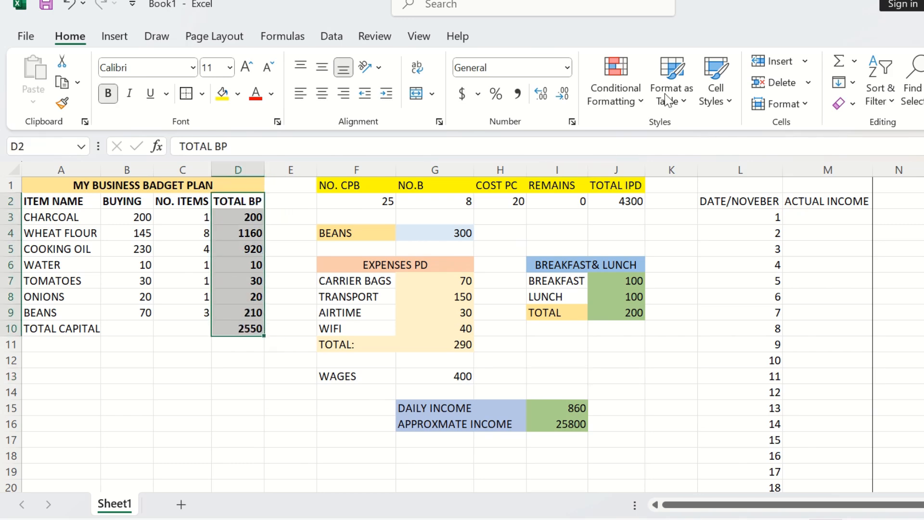
click(731, 98)
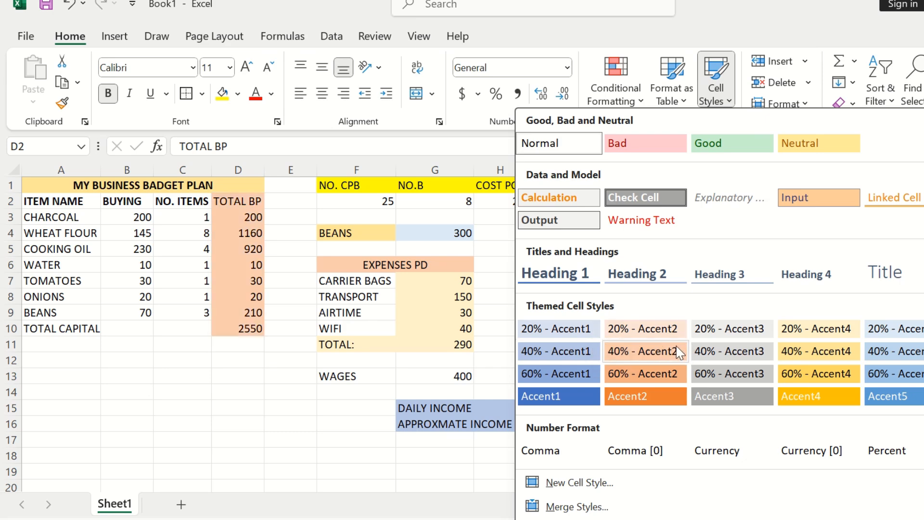
click(734, 359)
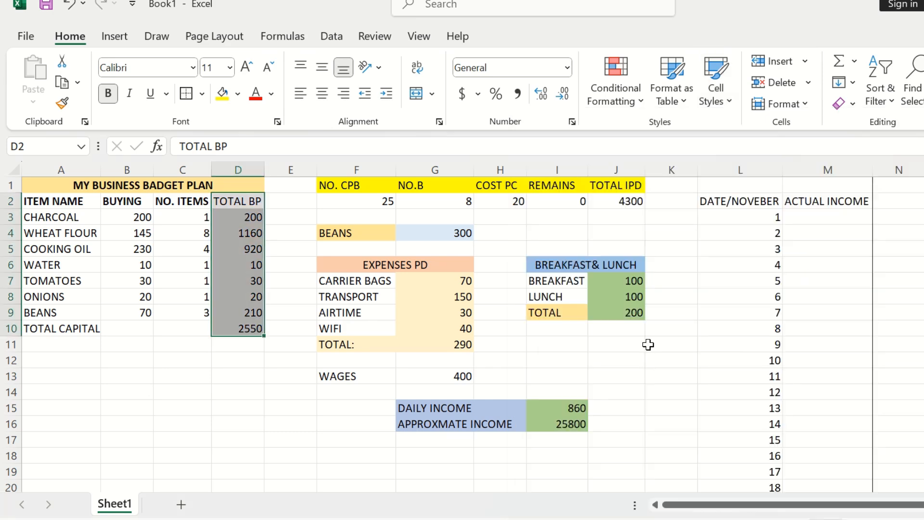
Step: Apply the 40% - Accent1 cell style to the TOTAL CAPITAL label across A10:C10
drag(201, 329, 41, 323)
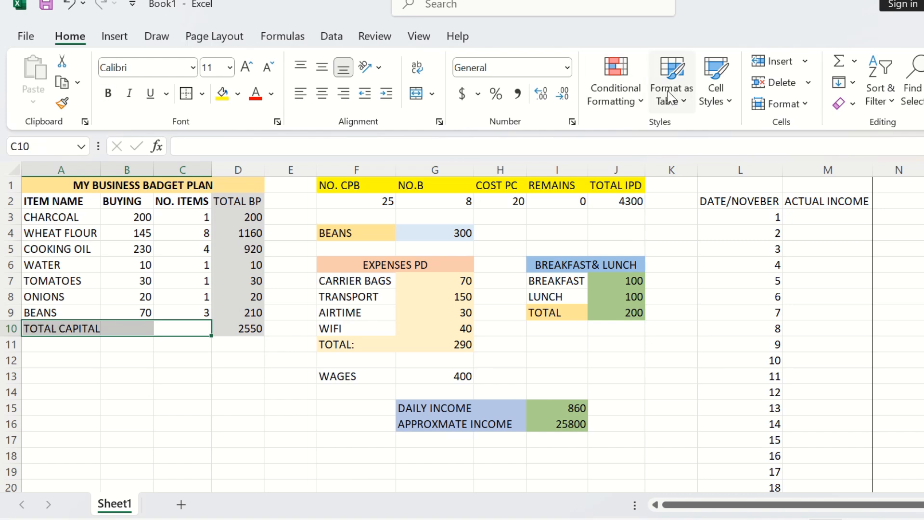
click(715, 91)
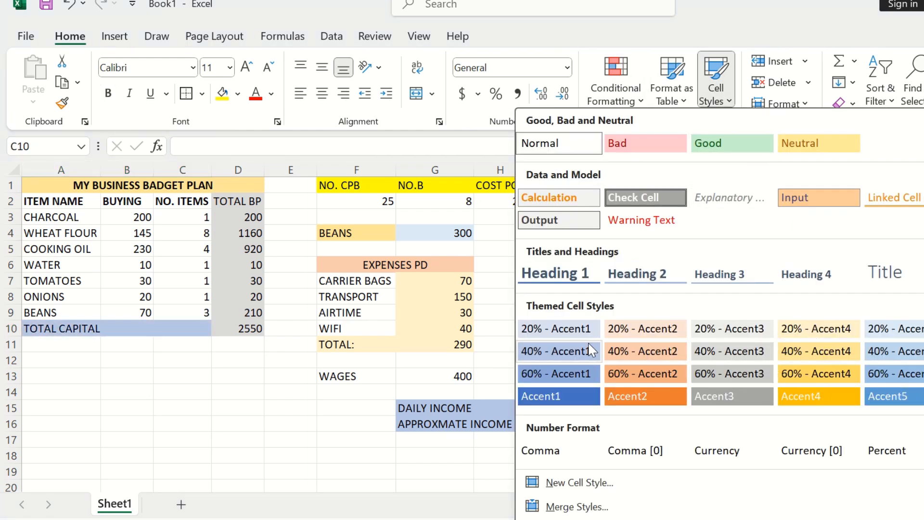
click(575, 351)
click(593, 329)
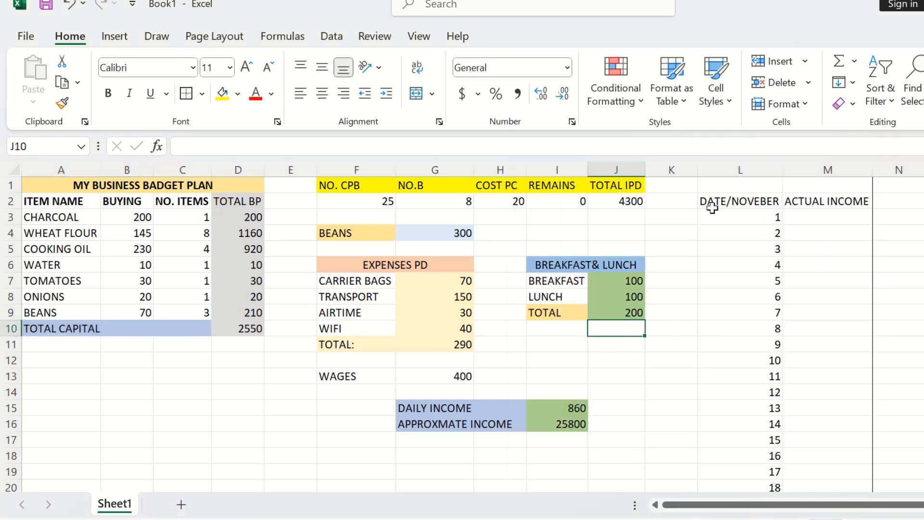
Step: Apply the 40% - Accent6 cell style to the DATE/NOVEBER and ACTUAL INCOME headers in L1:M2
drag(700, 198, 821, 180)
click(731, 96)
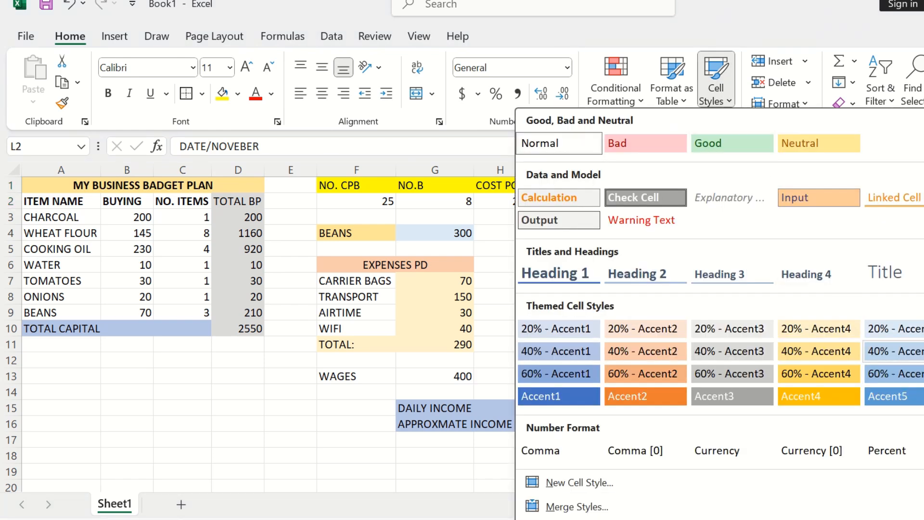
click(917, 350)
click(705, 313)
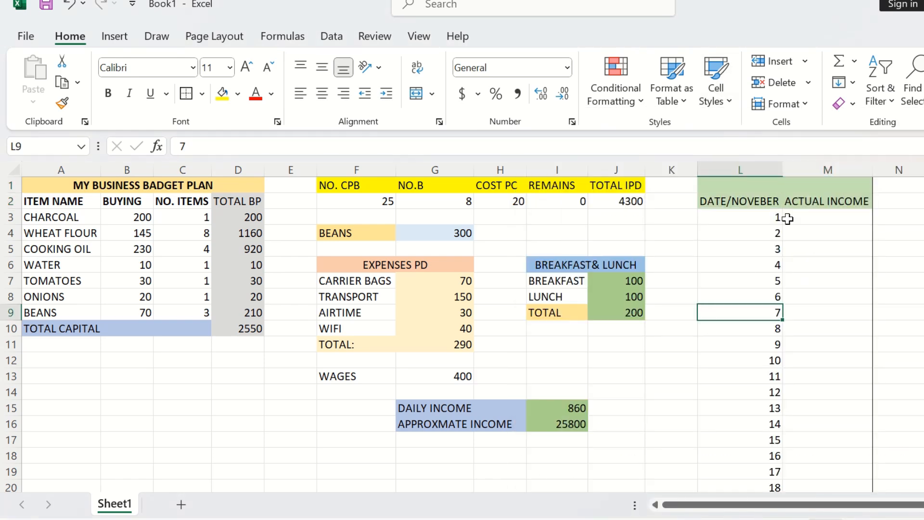
Step: Apply the 40% - Accent5 cell style to the November day numbers in L3:L32
drag(814, 226, 786, 245)
drag(738, 224, 763, 423)
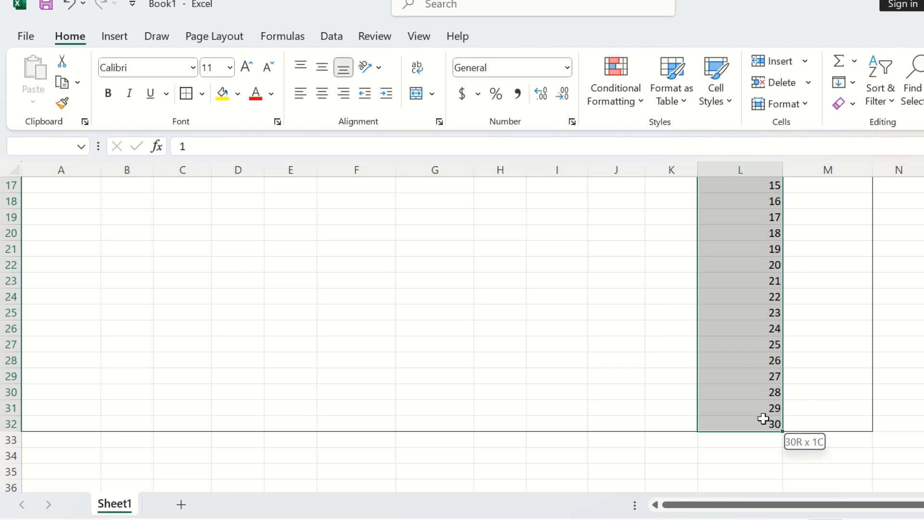
drag(763, 419, 763, 419)
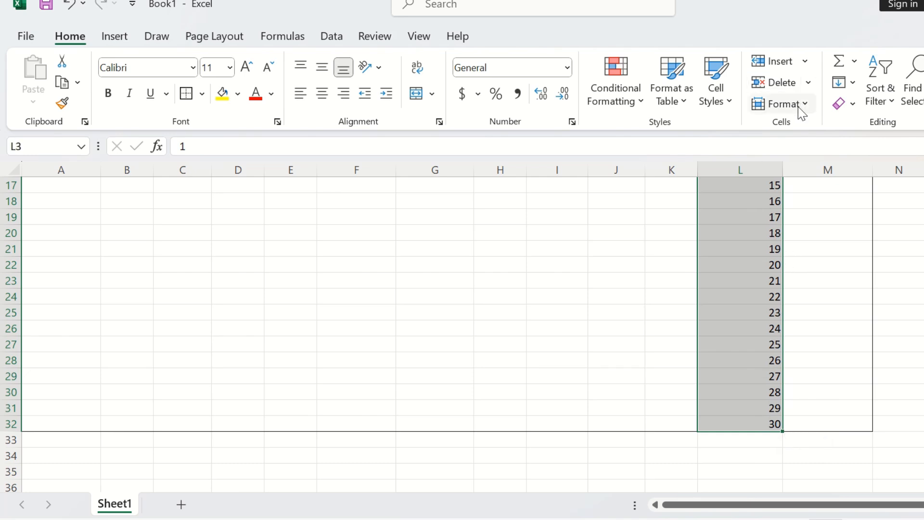
click(728, 100)
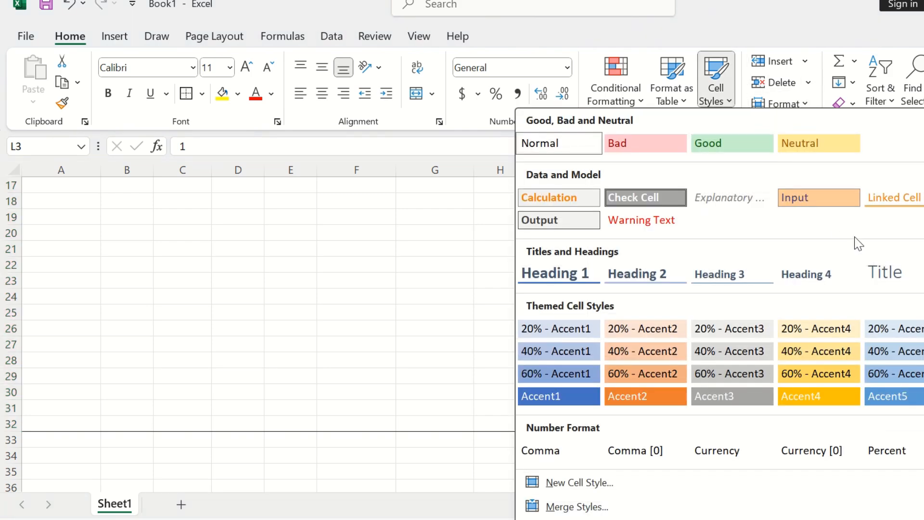
click(895, 351)
scroll(903, 348, up, 5)
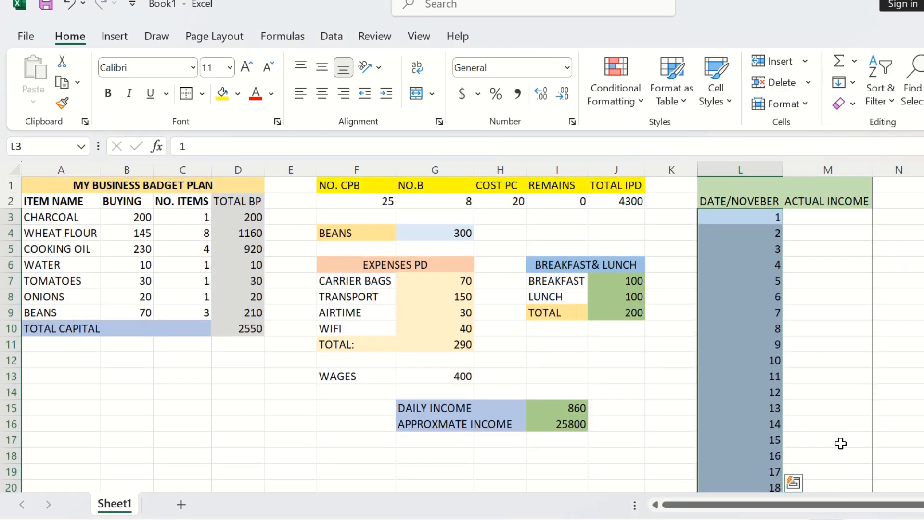
Step: Insert a blank row above row 29, then undo the insertion and the day-number cell style
click(831, 404)
scroll(839, 398, down, 8)
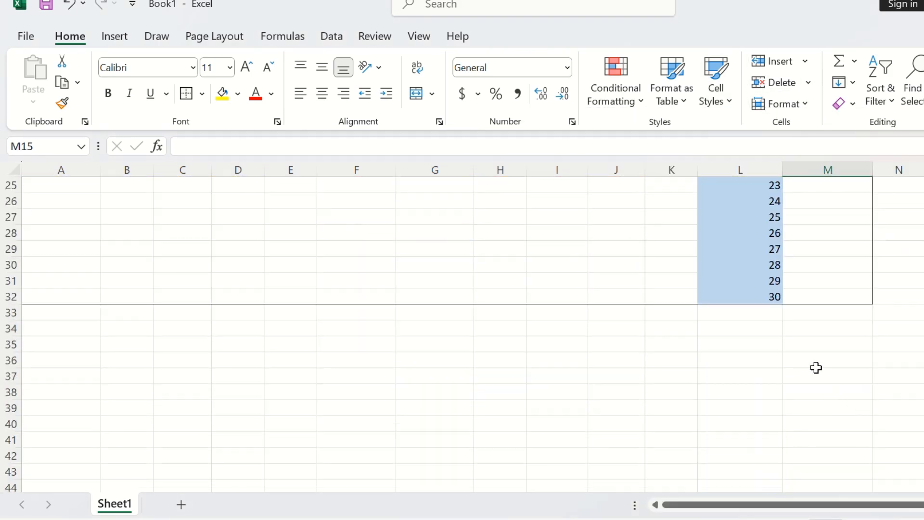
scroll(815, 367, up, 3)
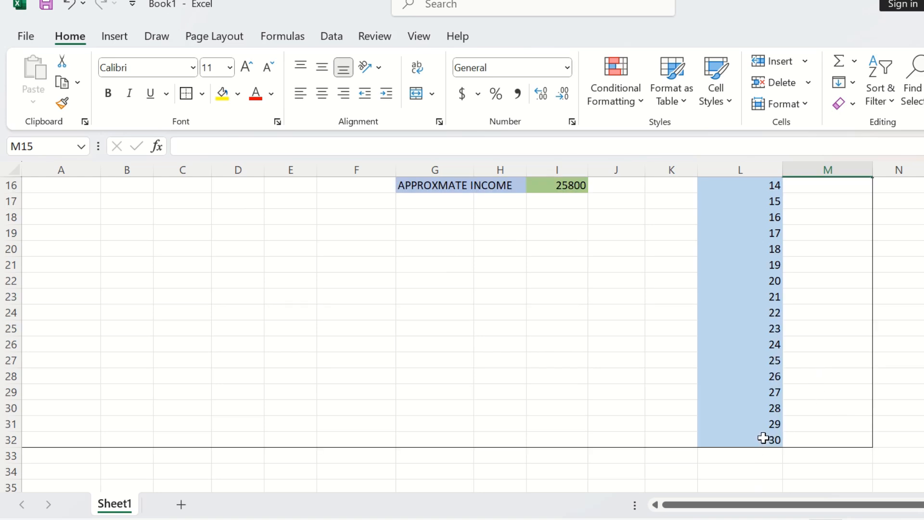
scroll(15, 440, up, 3)
right_click(12, 440)
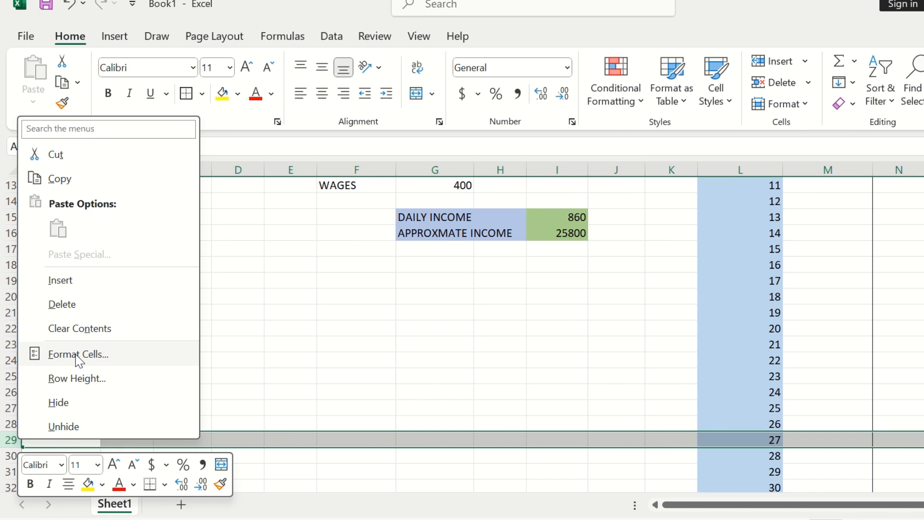
click(89, 286)
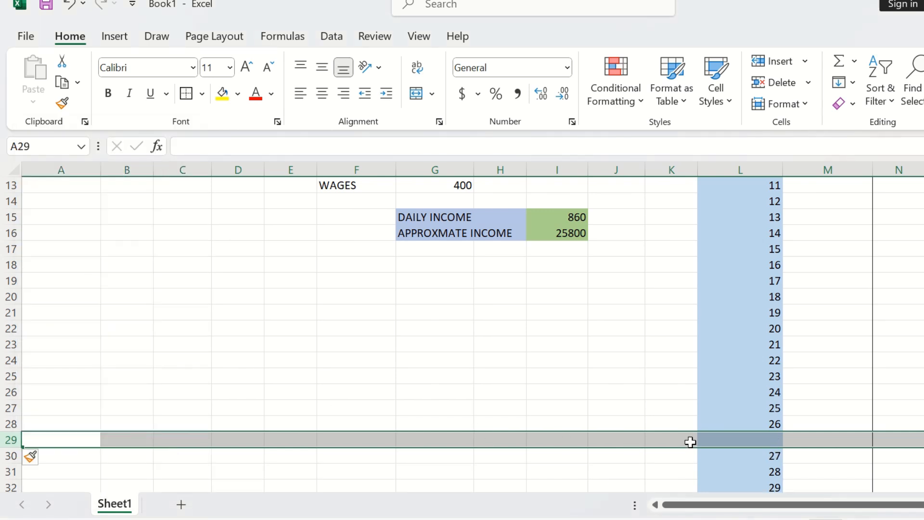
key(ctrl+z)
key(ctrl+z)
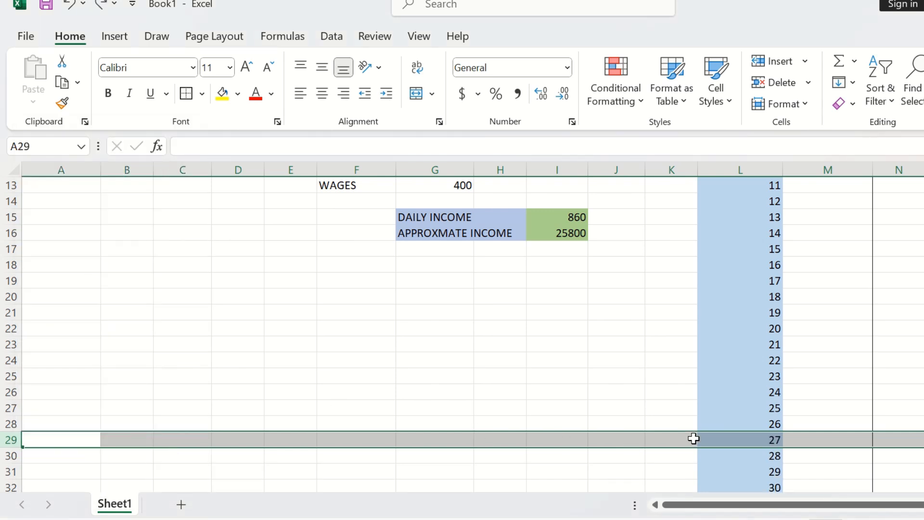
Step: Insert a blank row at row 33 below the November day list
scroll(693, 438, down, 6)
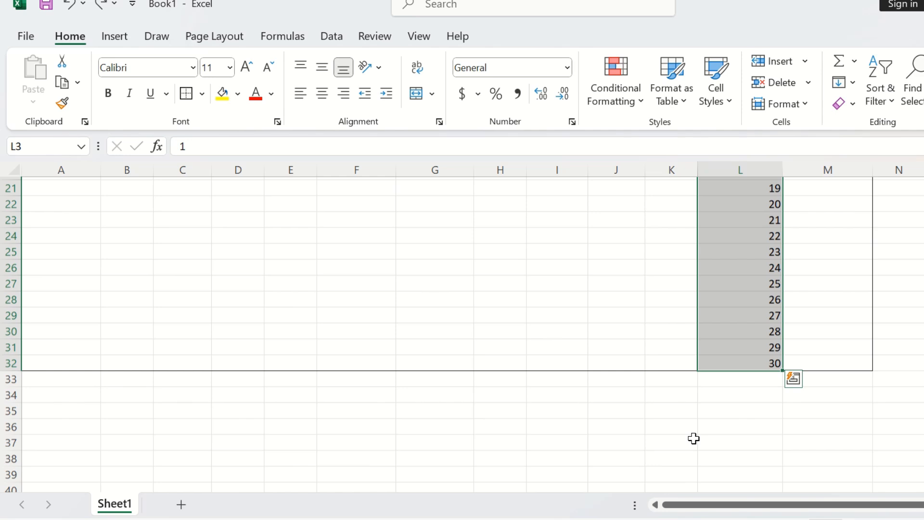
click(38, 361)
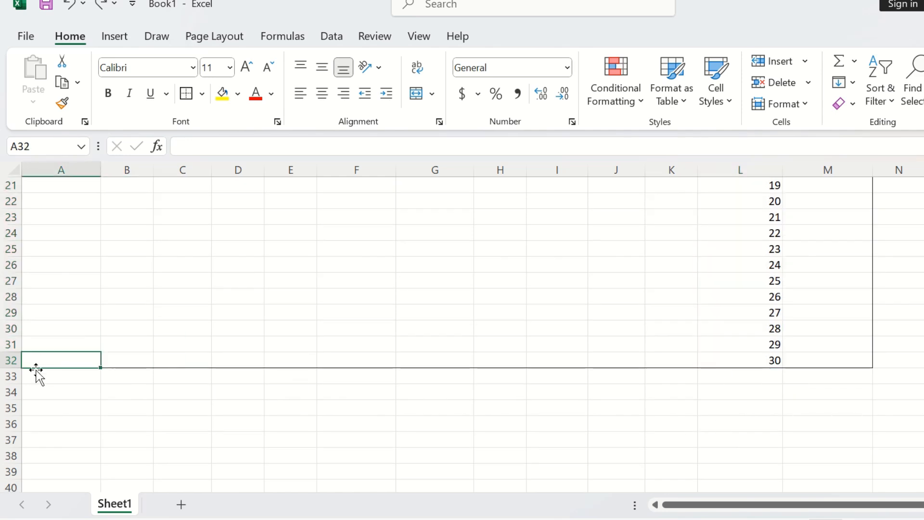
click(36, 377)
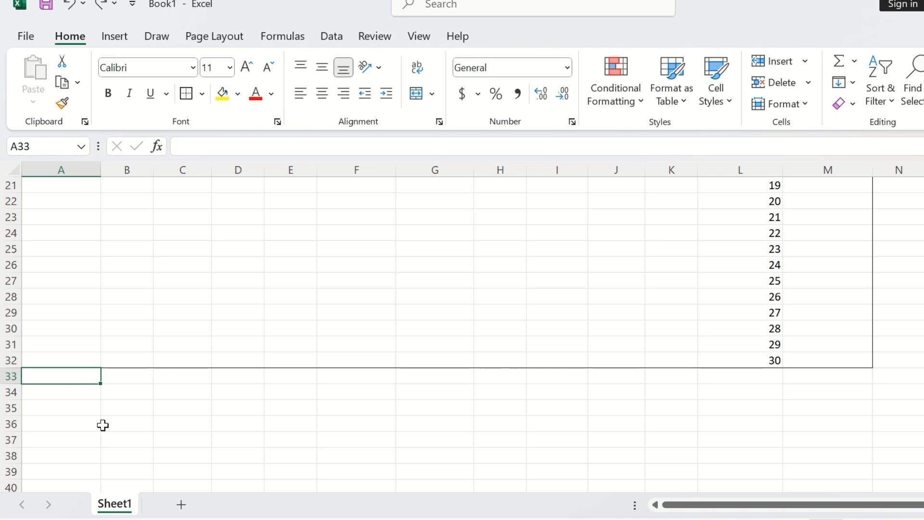
right_click(7, 379)
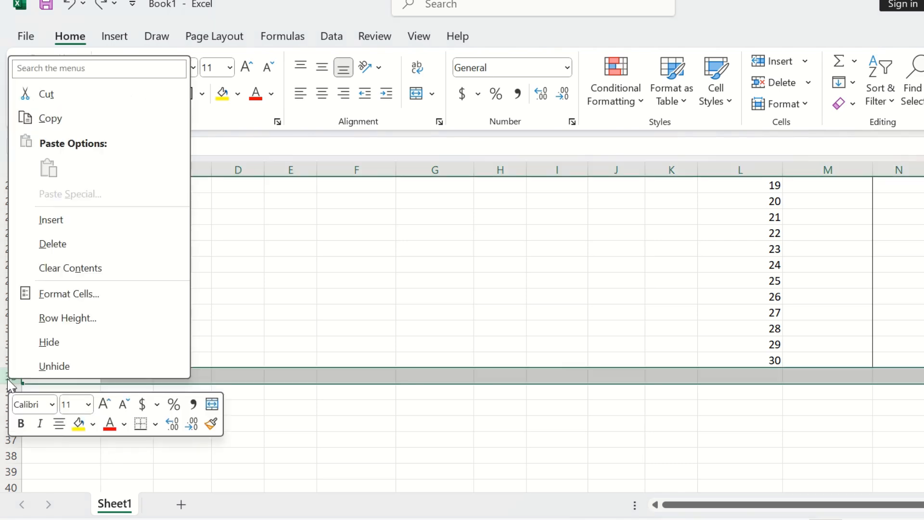
click(51, 221)
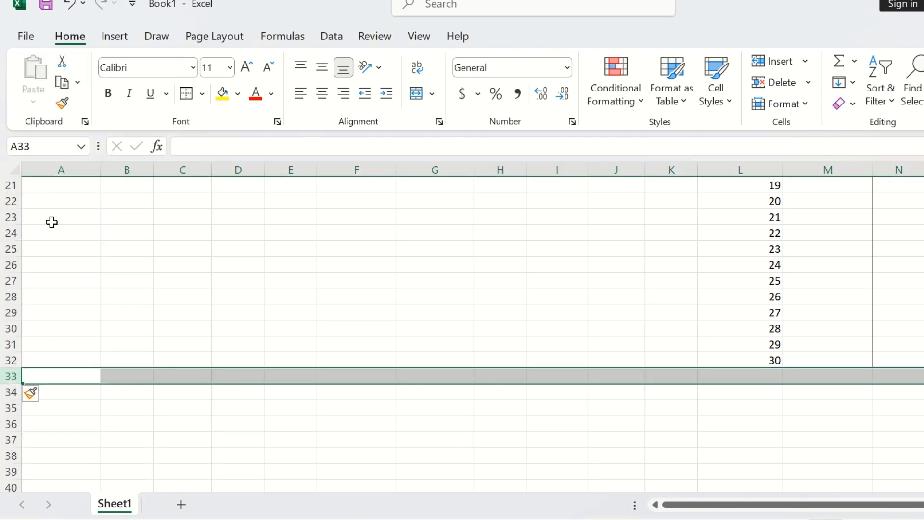
click(776, 376)
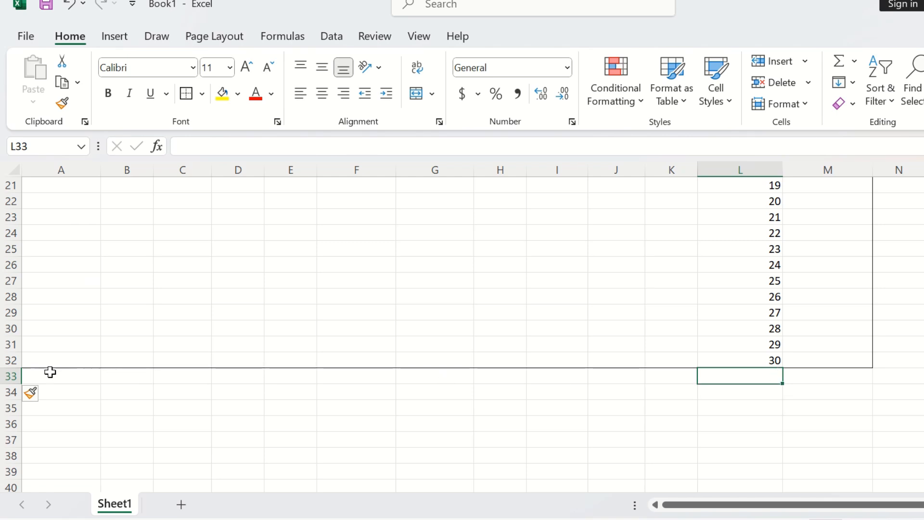
Step: Insert a blank row above row 32 in the November day list
click(23, 358)
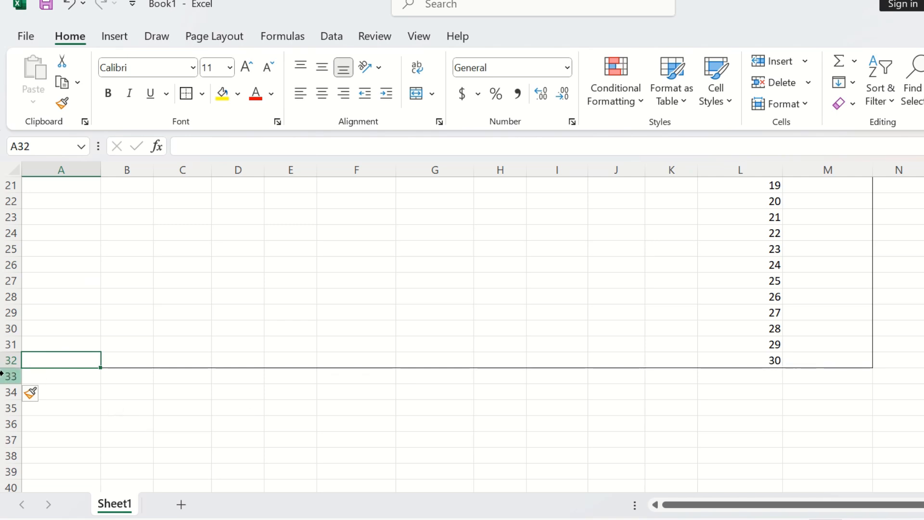
right_click(10, 359)
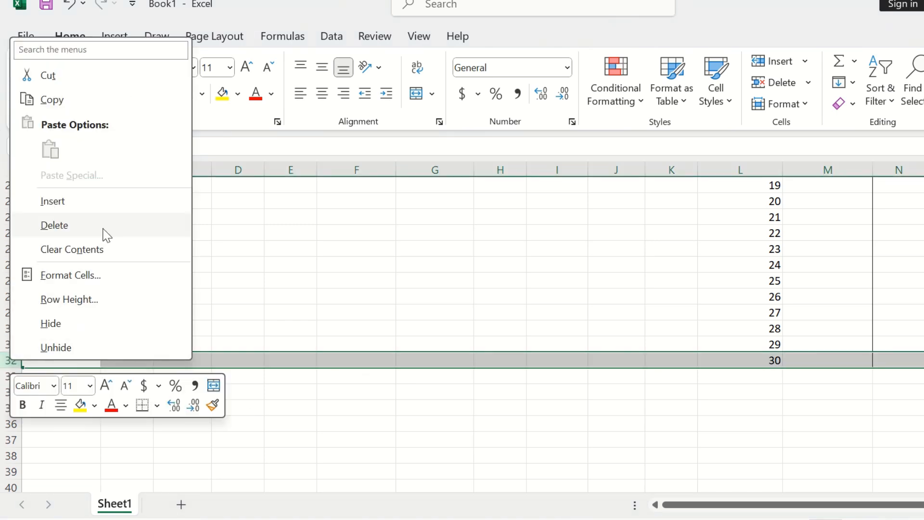
click(86, 208)
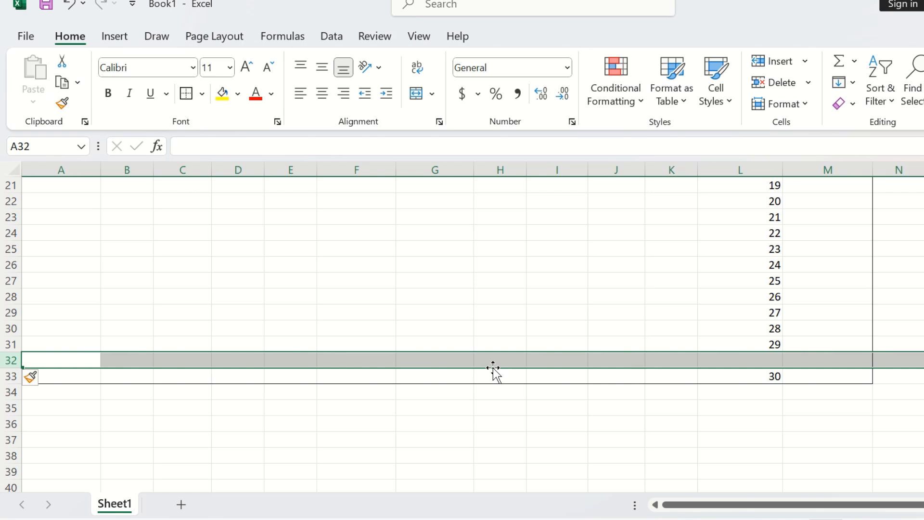
Step: Replace the day 30 entry in L33 with the label TOTAL INCOME
click(779, 376)
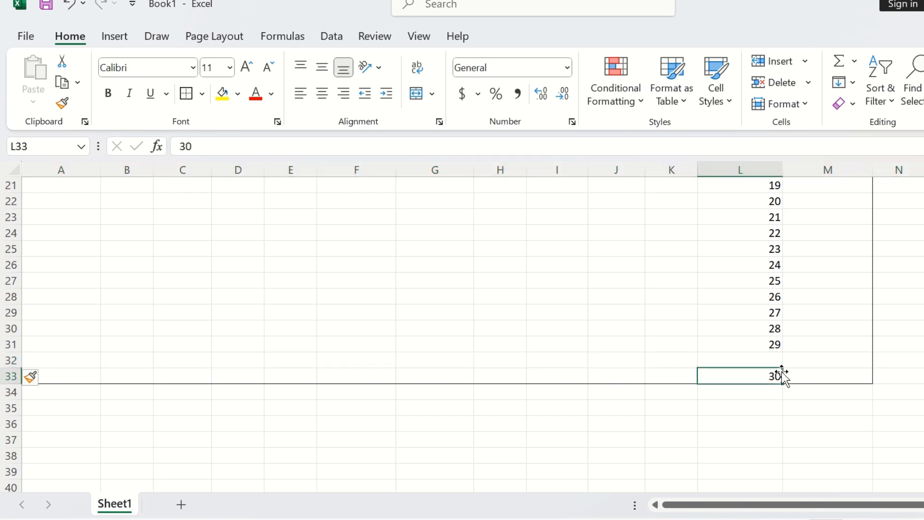
text(TO)
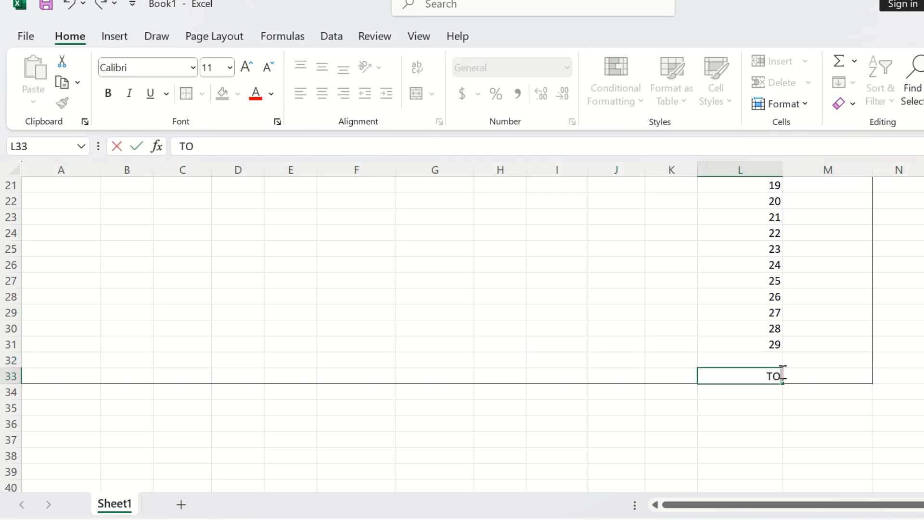
text(TAL INCOME)
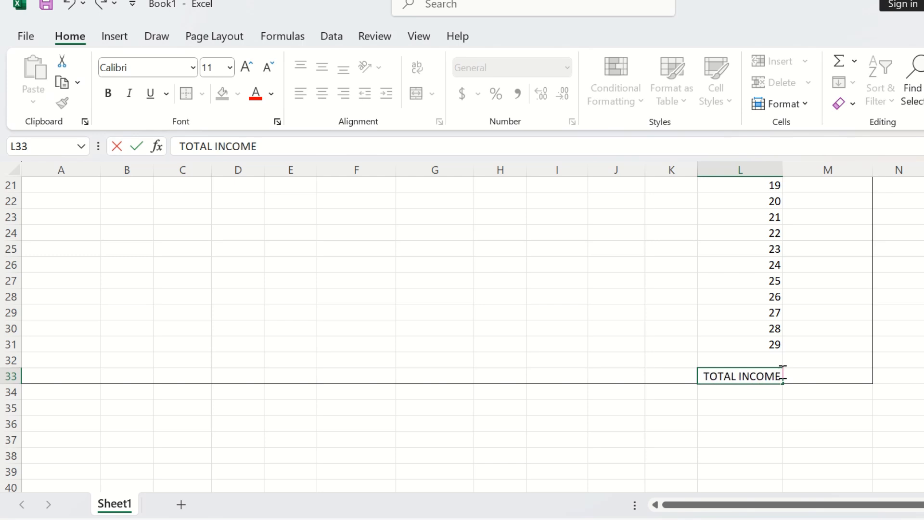
Step: Re-enter the day number 30 in L32
click(779, 361)
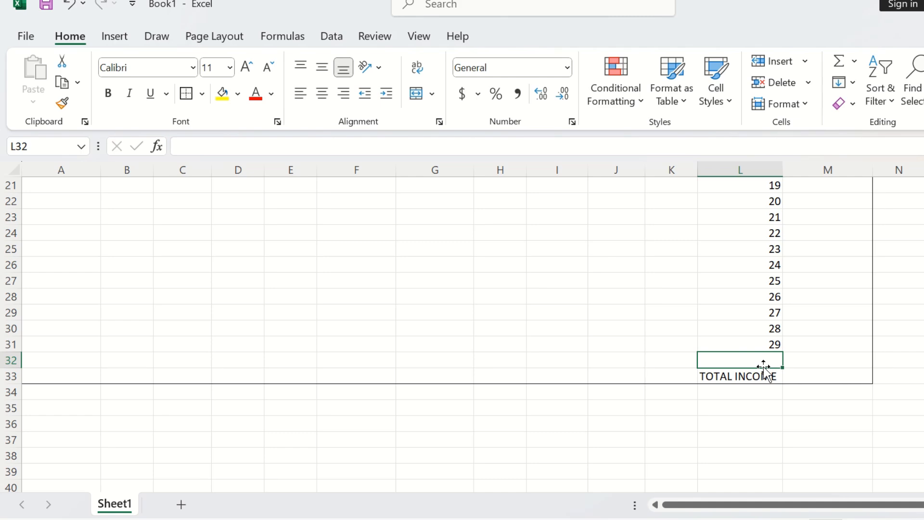
text(30)
click(864, 344)
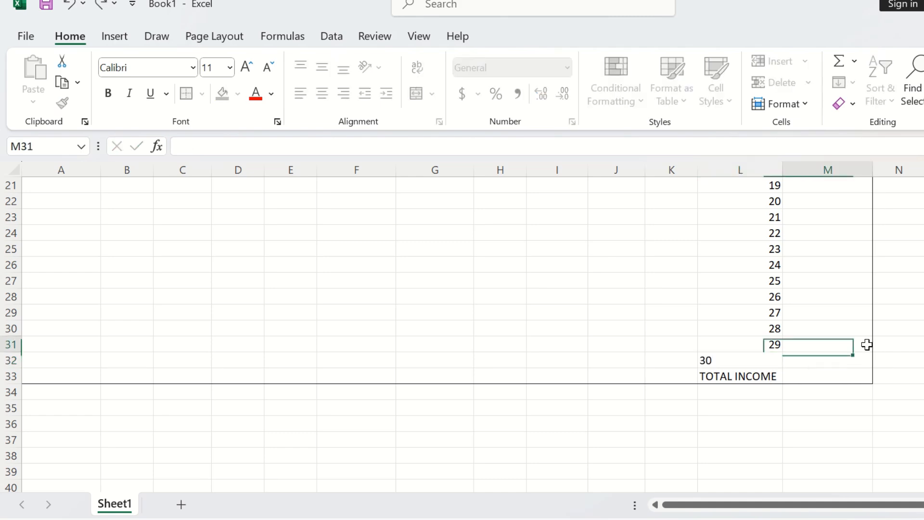
Step: Apply the 40% - Accent3 cell style to the day numbers and total label in L3:L33
scroll(847, 344, up, 7)
drag(734, 222, 765, 469)
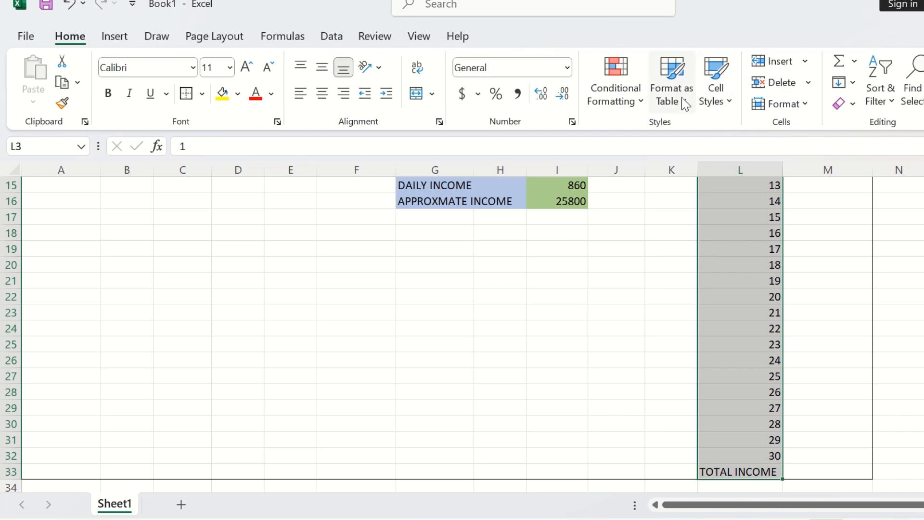
click(717, 97)
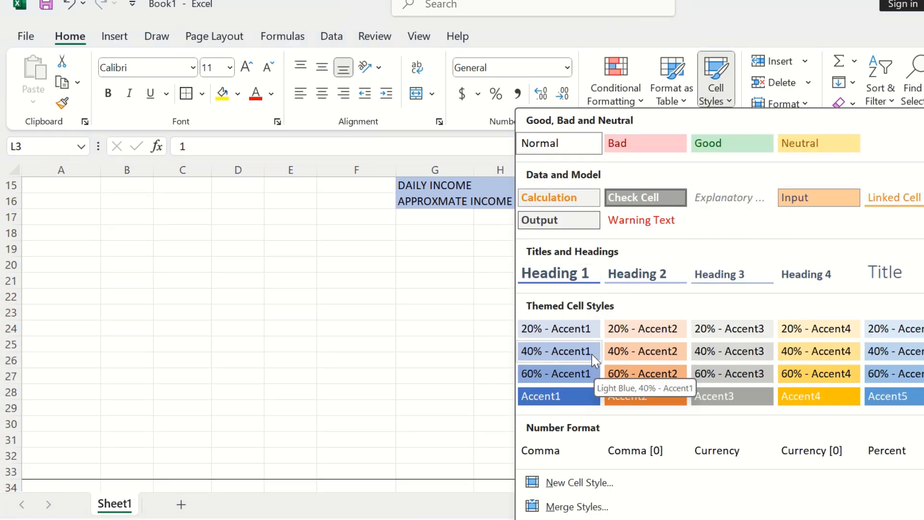
click(729, 350)
Step: Scroll through the worksheet to review the budget tables and the November income log
scroll(831, 313, down, 5)
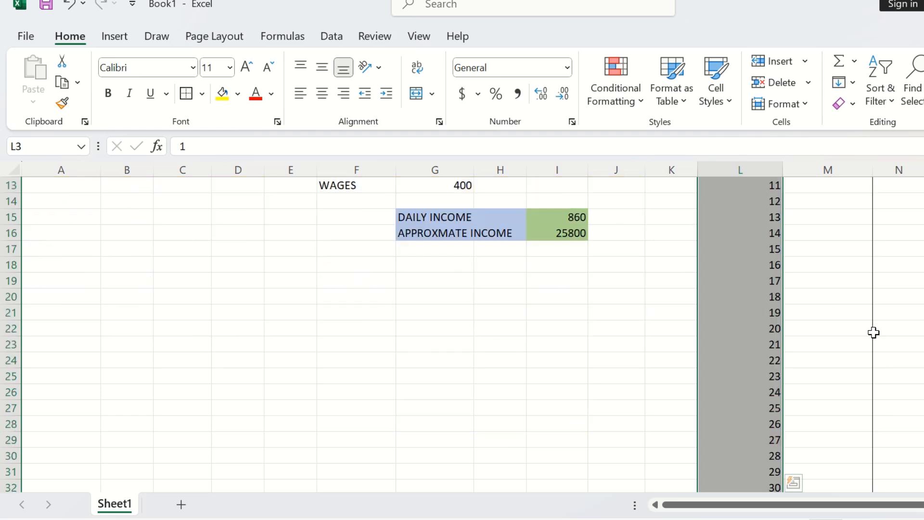
click(837, 359)
scroll(811, 428, up, 3)
scroll(811, 428, up, 2)
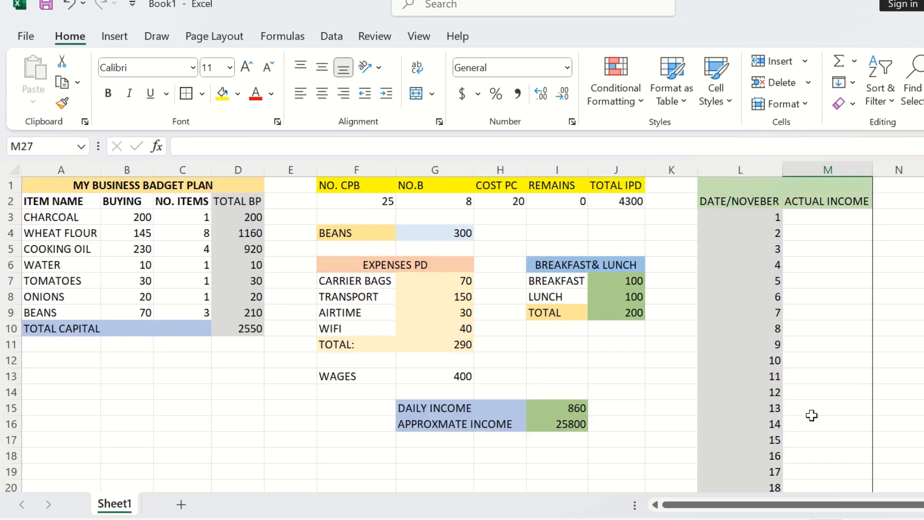
scroll(775, 380, down, 1)
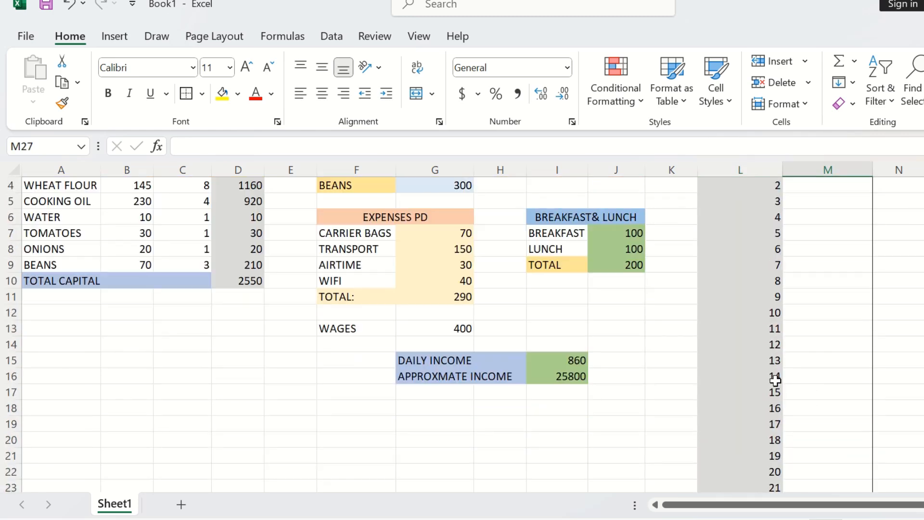
scroll(774, 380, up, 1)
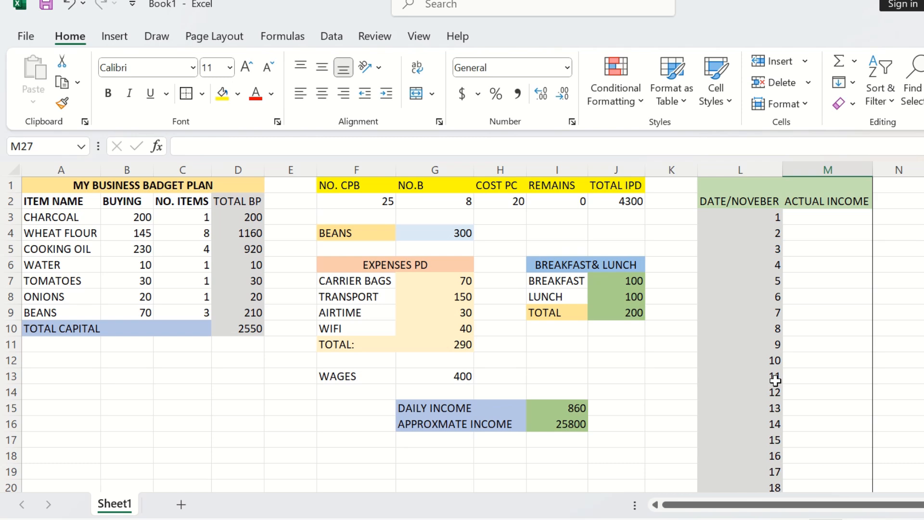
scroll(775, 381, down, 1)
scroll(774, 380, up, 1)
scroll(775, 380, down, 8)
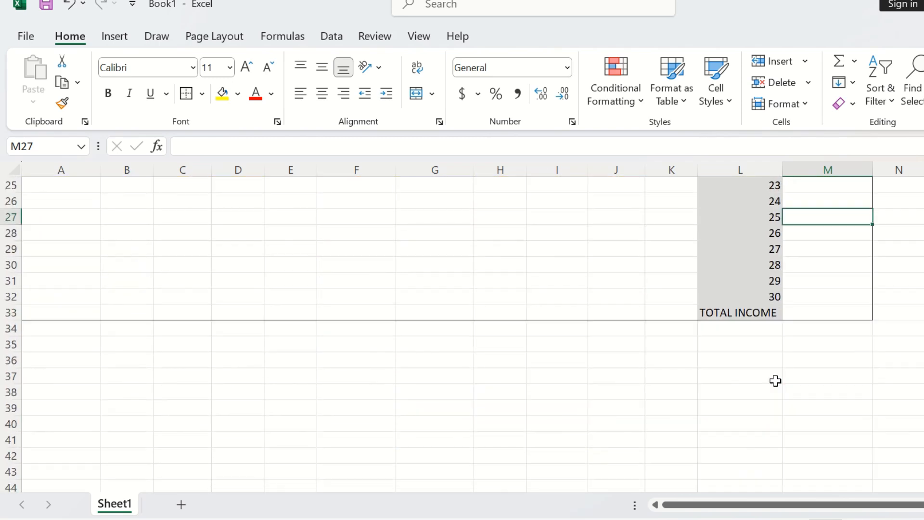
scroll(774, 381, up, 8)
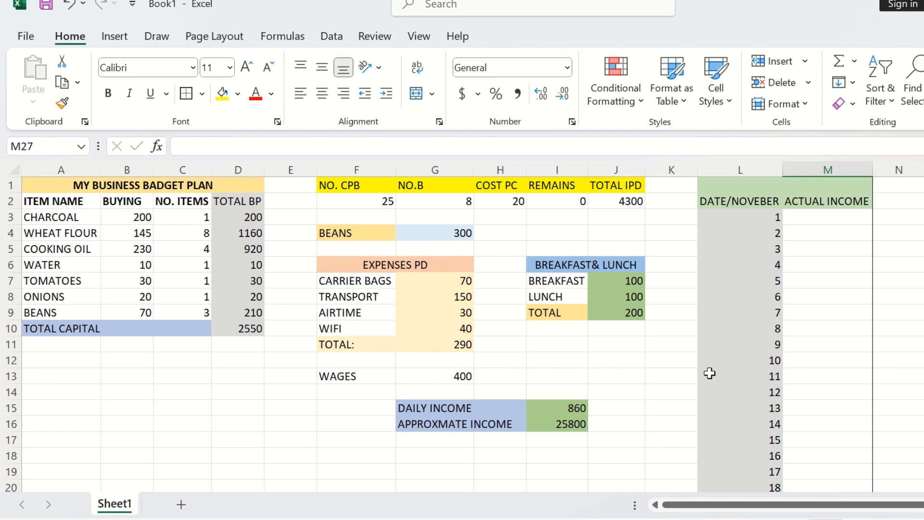
click(451, 201)
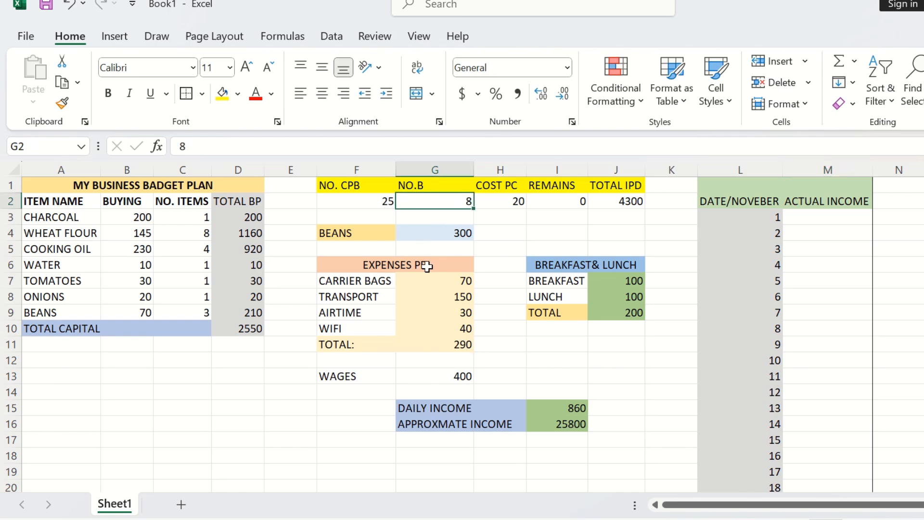
scroll(427, 267, down, 1)
scroll(423, 265, down, 2)
scroll(424, 265, up, 3)
Step: Merge and centre A12:C12 and enter the heading PRODUCTS BOUGHT IN WHOLESALE
drag(42, 355, 208, 364)
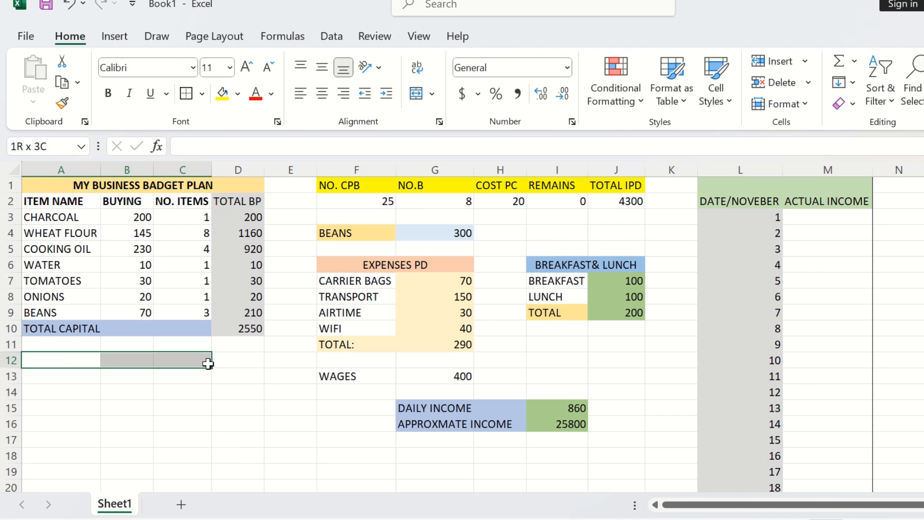
drag(208, 364, 209, 366)
right_click(188, 359)
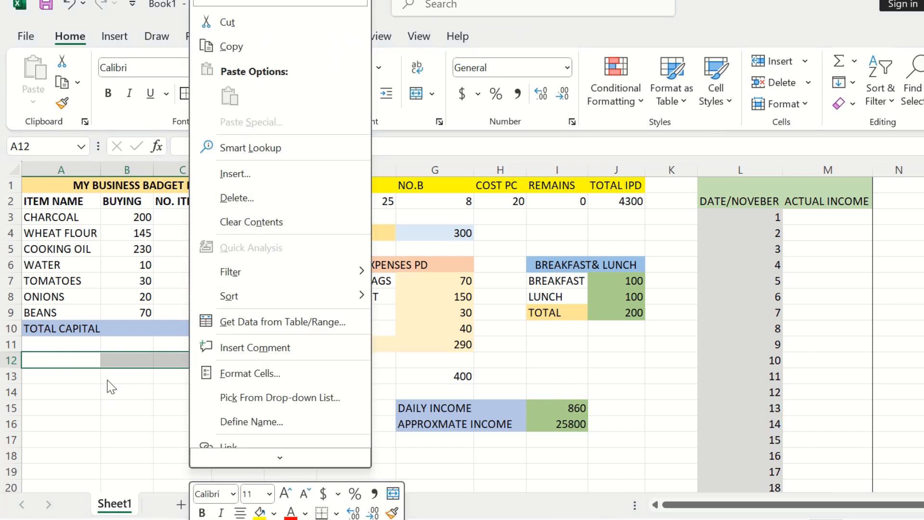
click(124, 362)
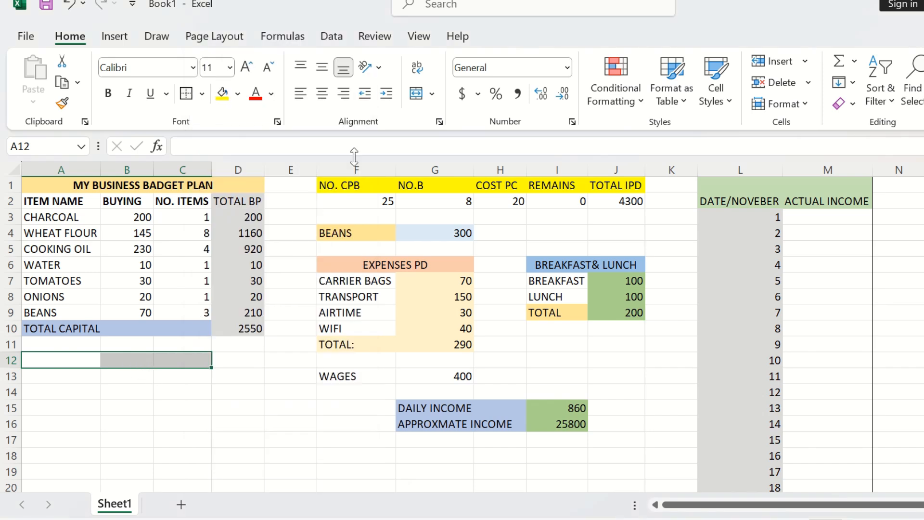
click(416, 94)
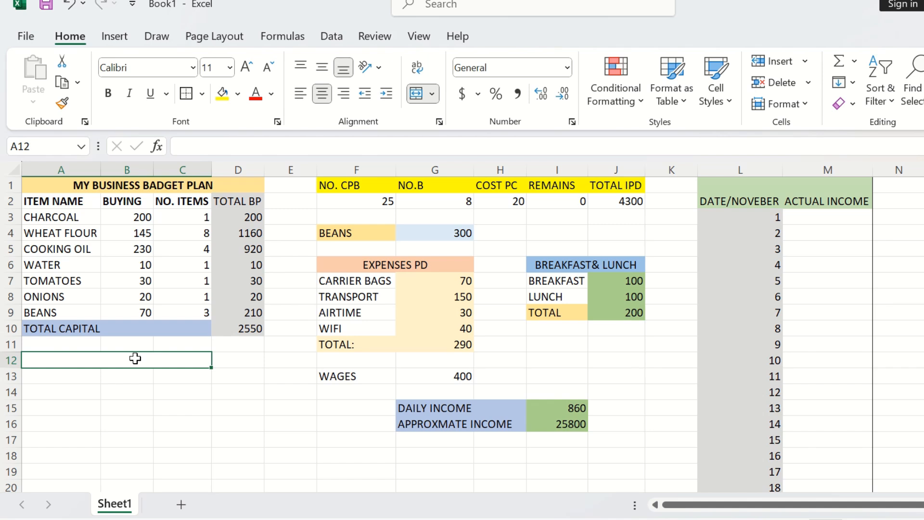
text(PROD)
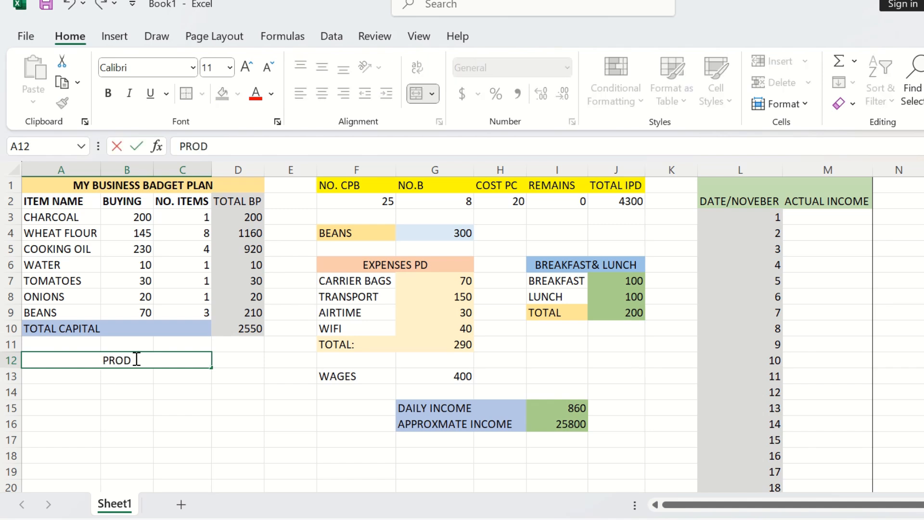
text(UCTS)
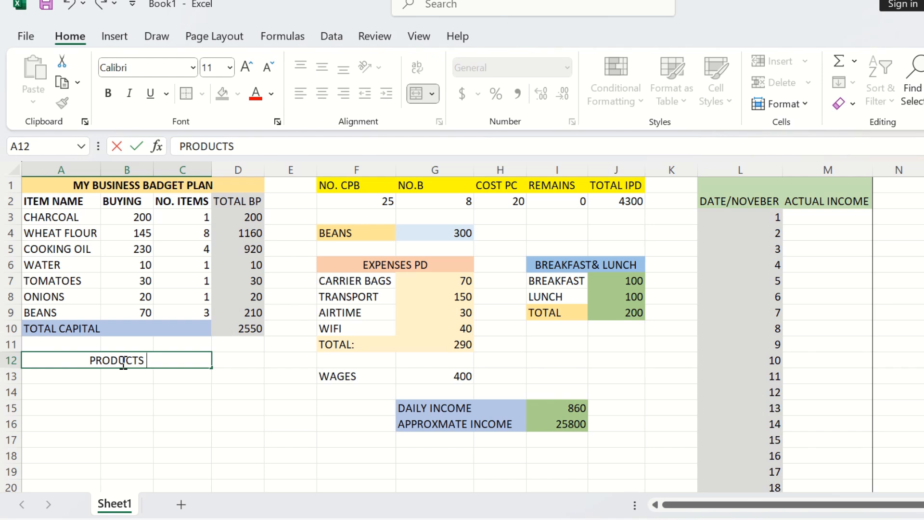
text(BOUGHT)
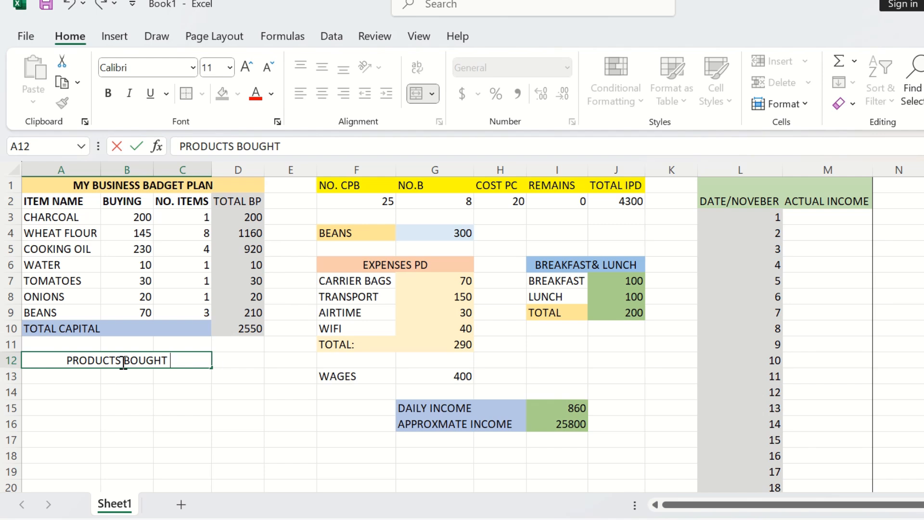
text( IN)
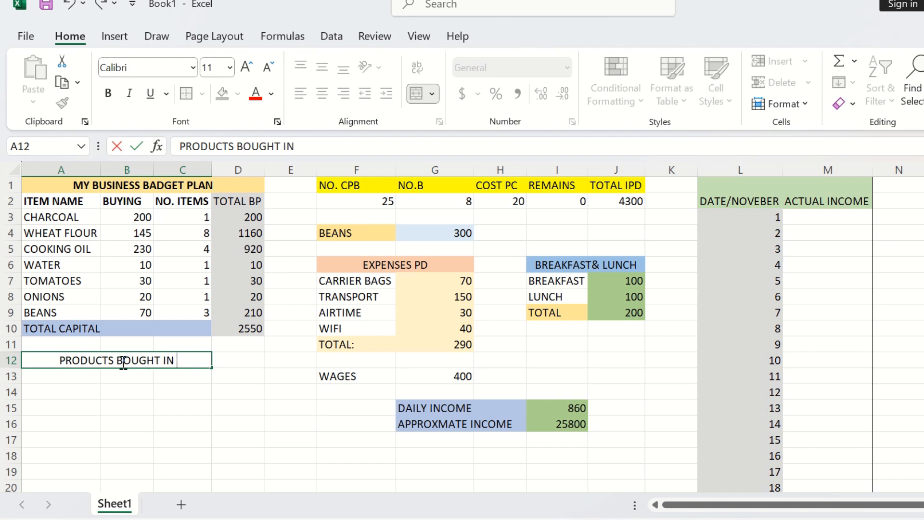
text( WH)
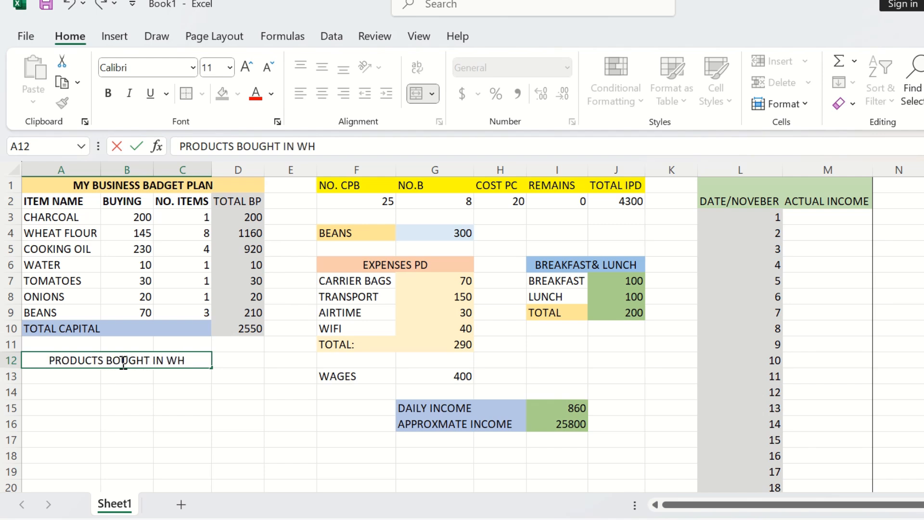
text(OLESALE)
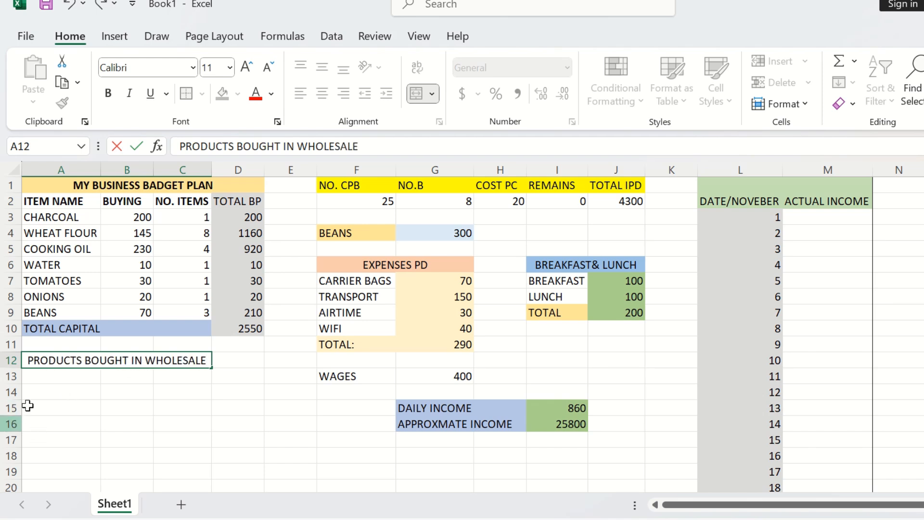
click(61, 378)
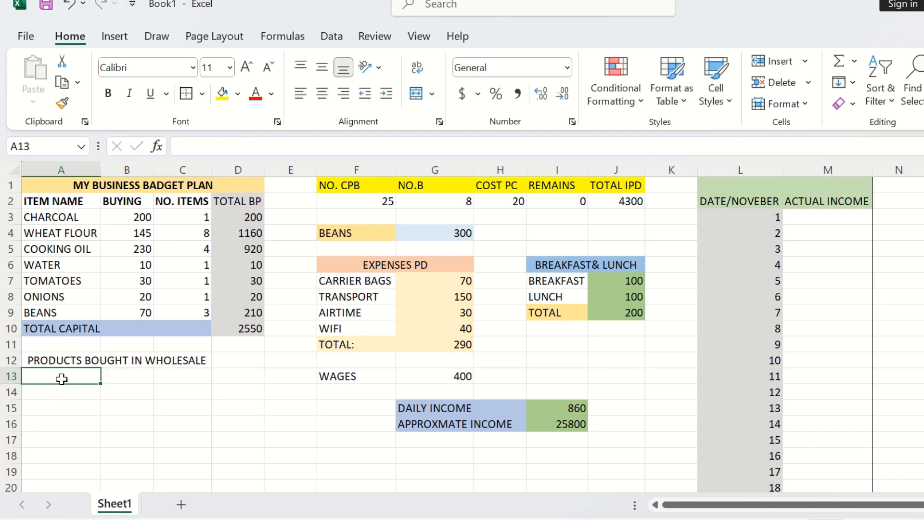
Step: Enter the column headers ITEM NAME, PRICE and NO. BAGS in A13:C13
text(IT)
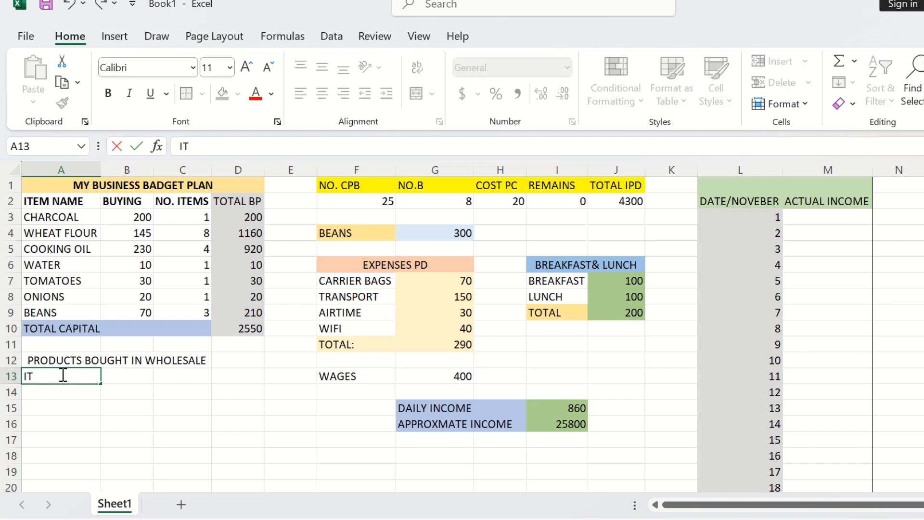
text(EMS)
key(BackSpace)
text(NAME)
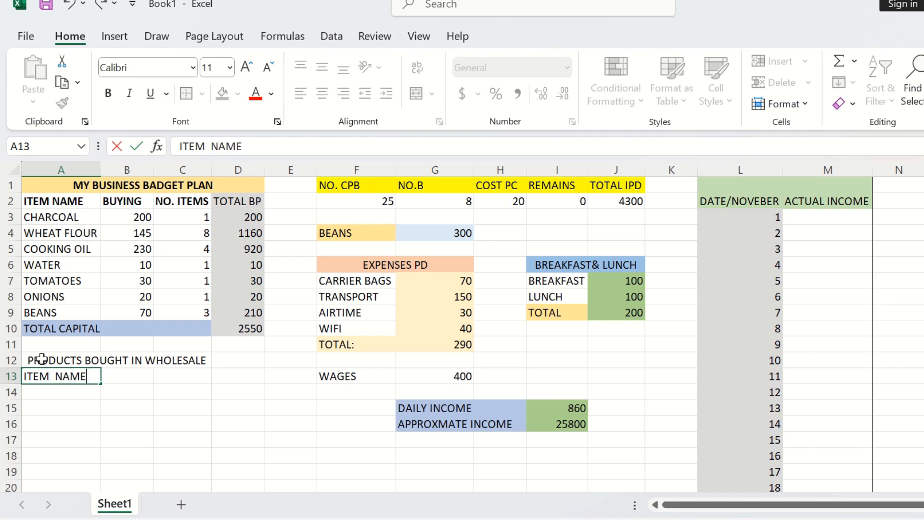
click(127, 376)
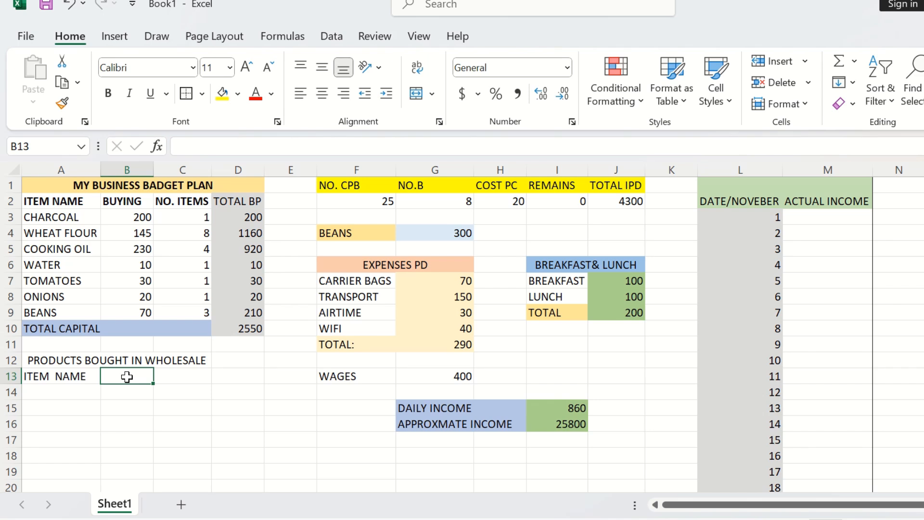
text(PRICE)
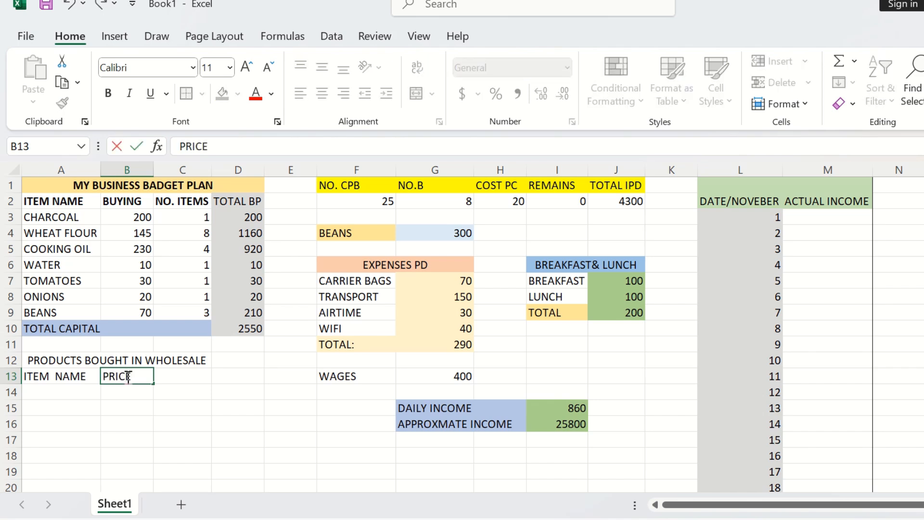
click(192, 374)
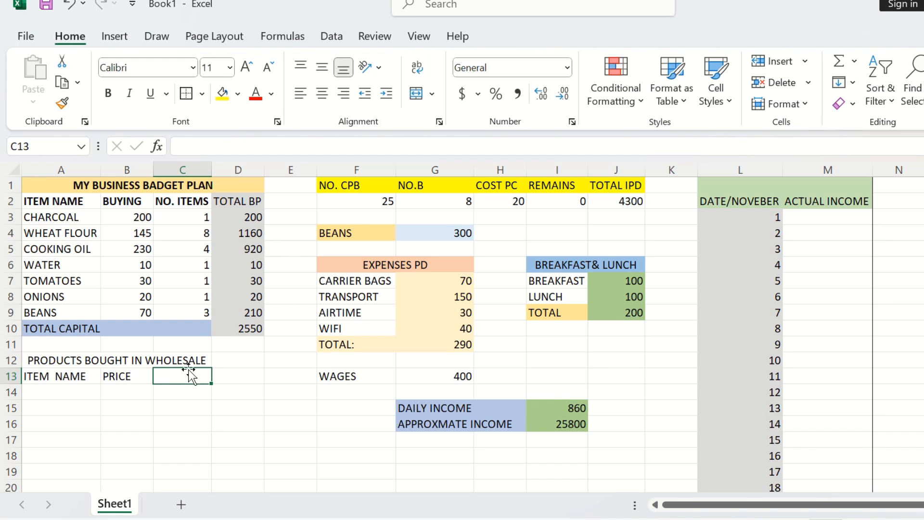
text(NO.)
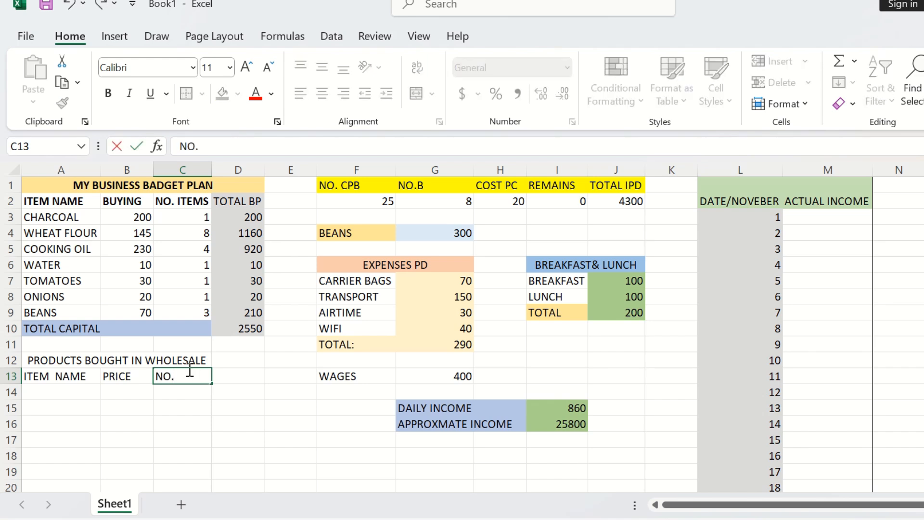
text(12)
key(BackSpace)
key(BackSpace)
key(BackSpace)
key(BackSpace)
text(O. BAGS)
click(239, 383)
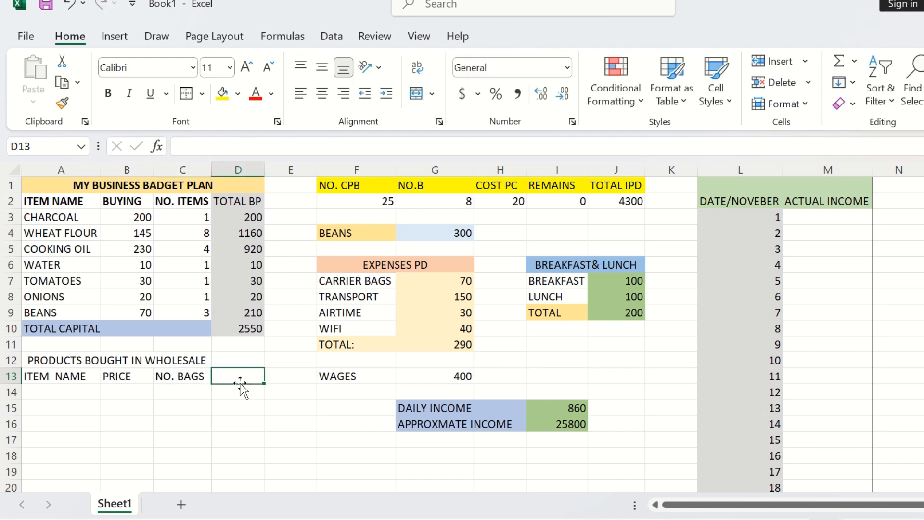
Step: Enter the column header COST PER ITEM in D13 and widen column D to fit it
text(CO)
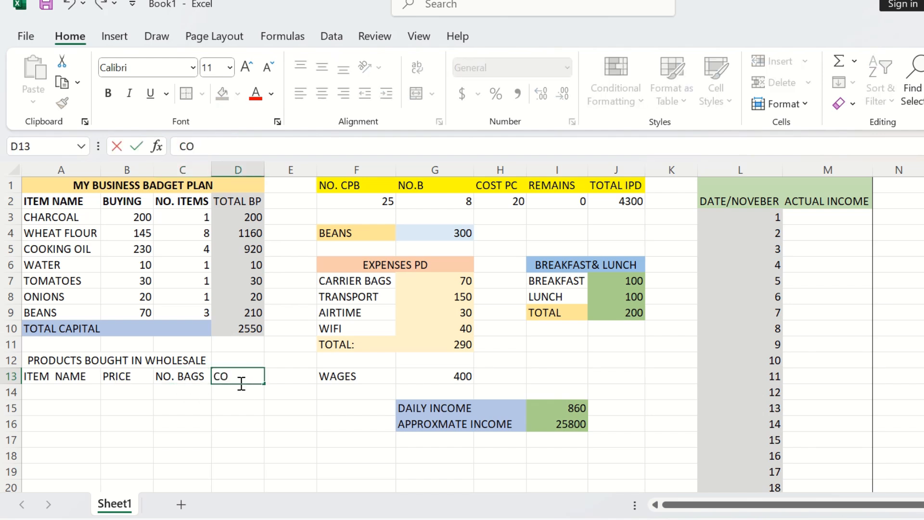
text(ST PER)
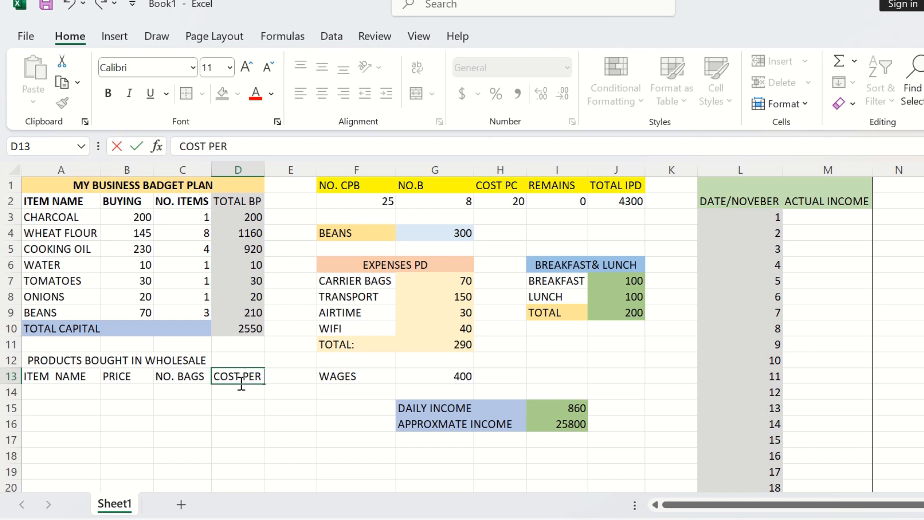
text( ITEM)
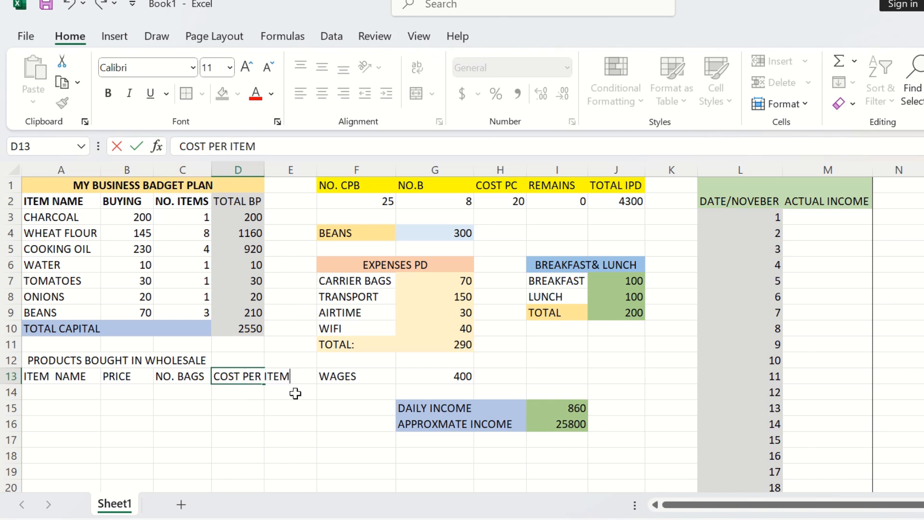
click(43, 390)
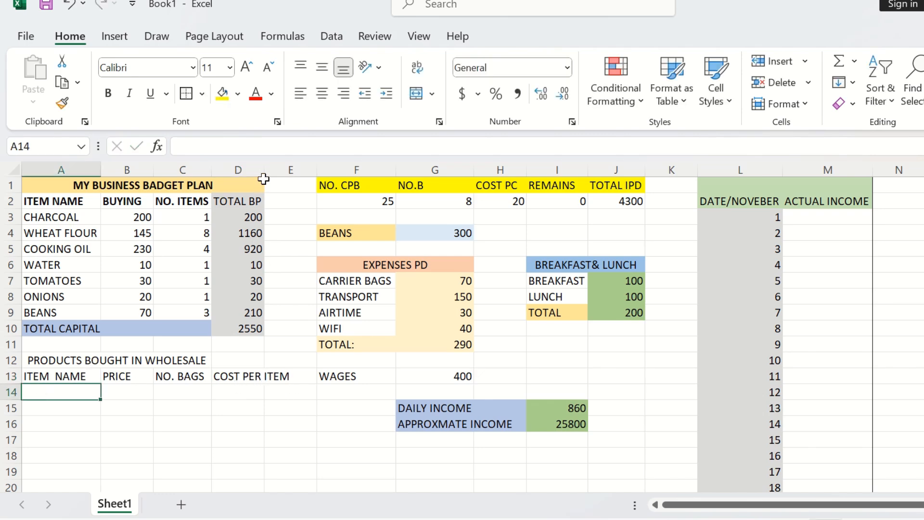
drag(264, 172, 290, 187)
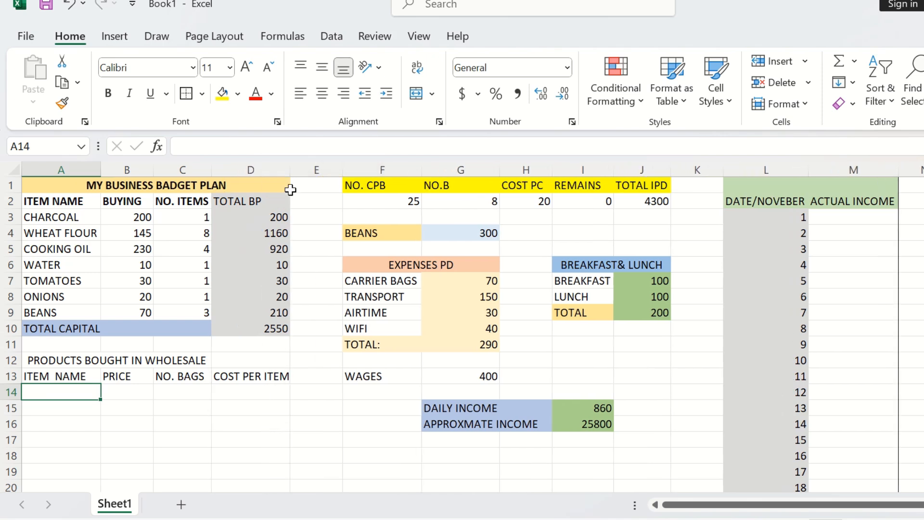
click(293, 392)
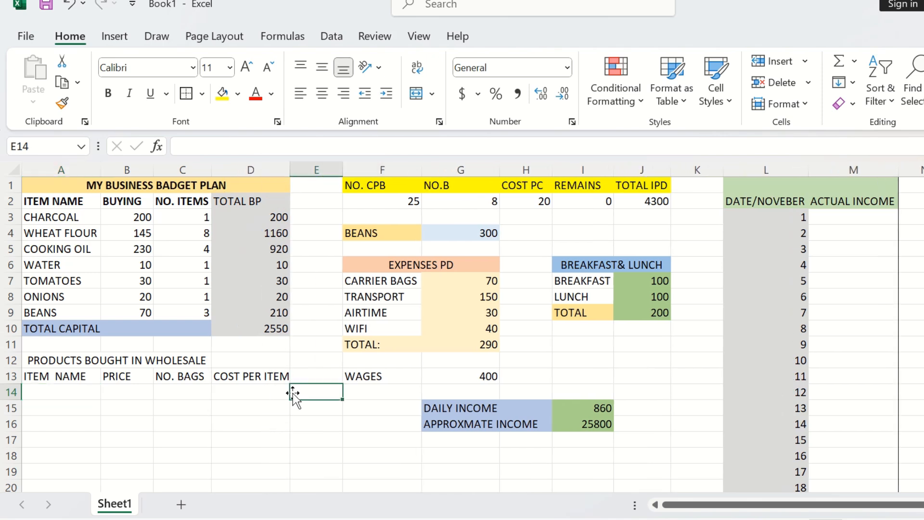
Step: Enter the item names WHEAT FLOUR, COOKING OIL, BEANS and the label TOTAL in A14:A17
click(89, 389)
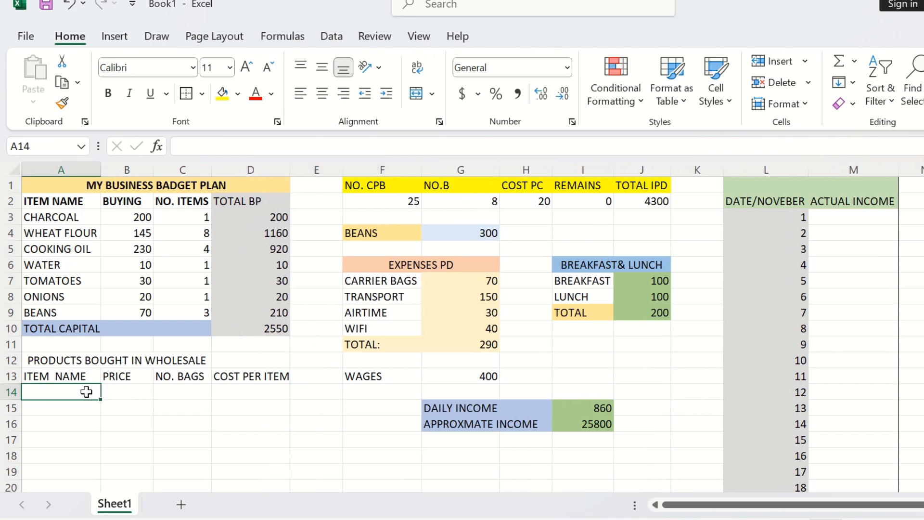
text(WHA)
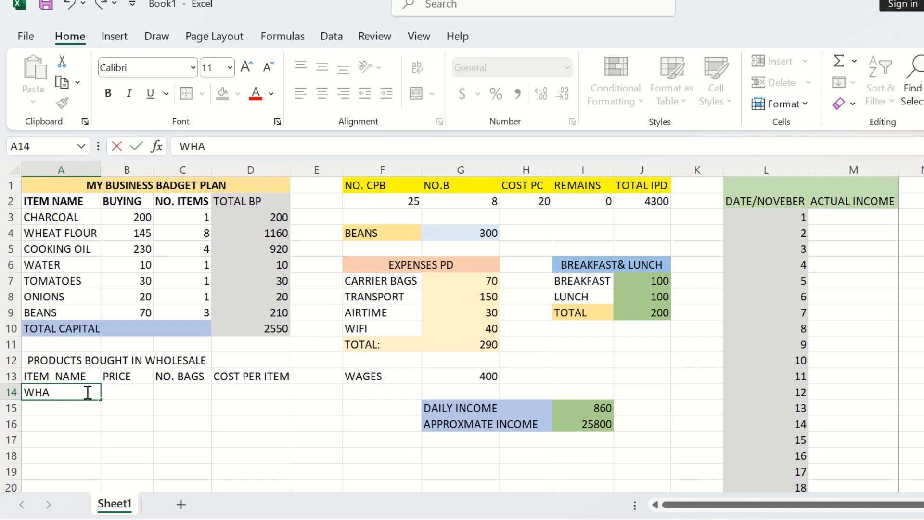
key(BackSpace)
text(EAT FLO)
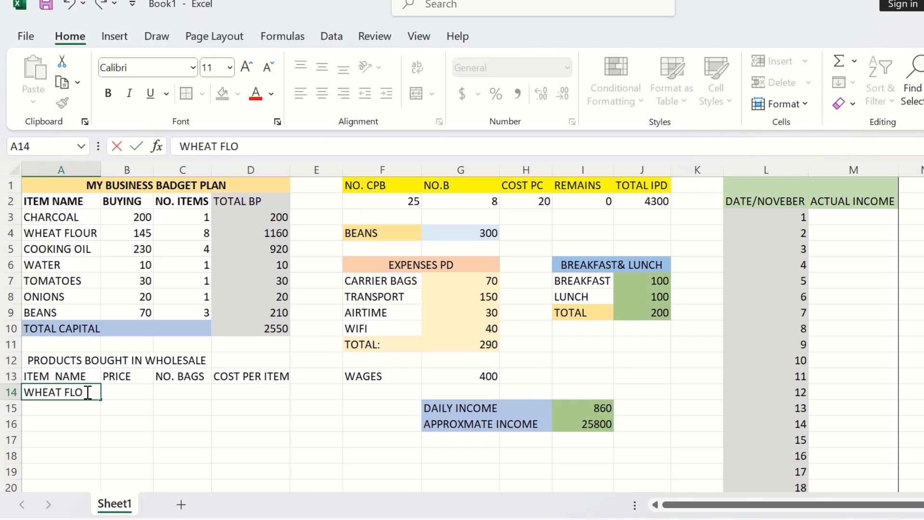
text(UR)
click(81, 408)
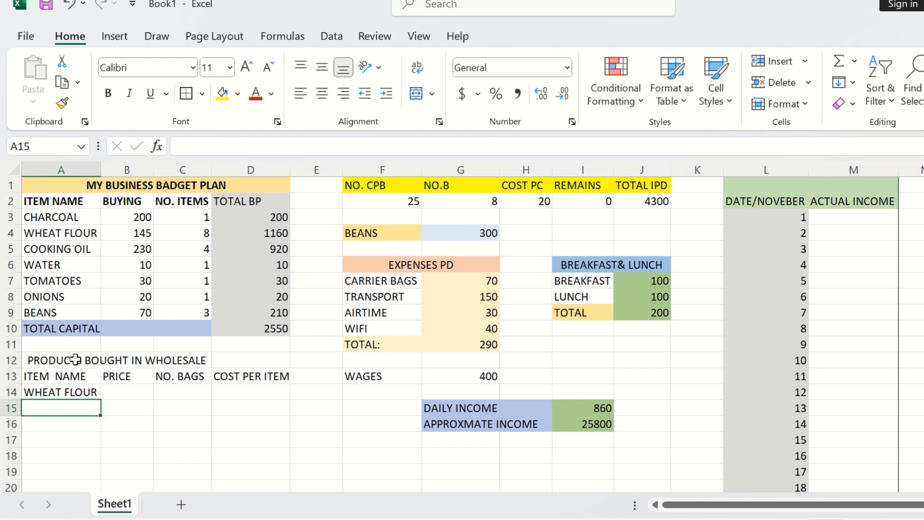
text(COOKI)
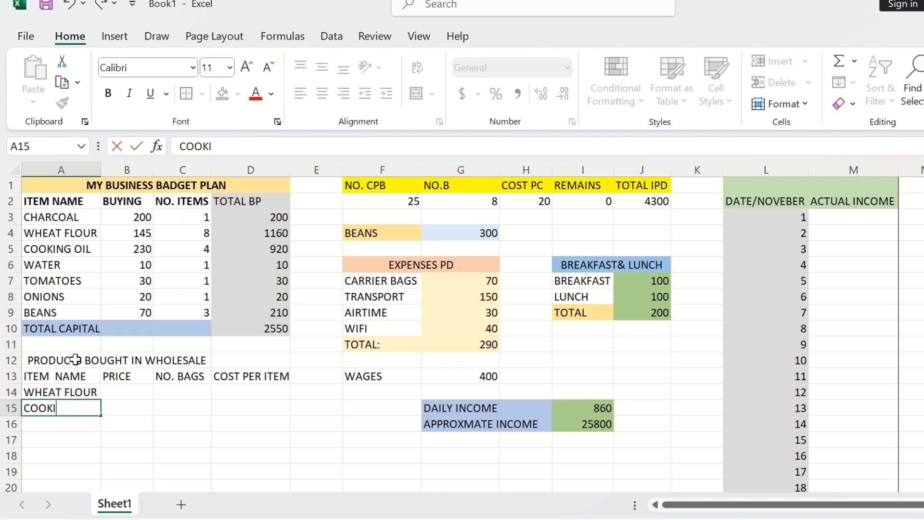
text(NG OIL)
click(51, 425)
text(BEANS)
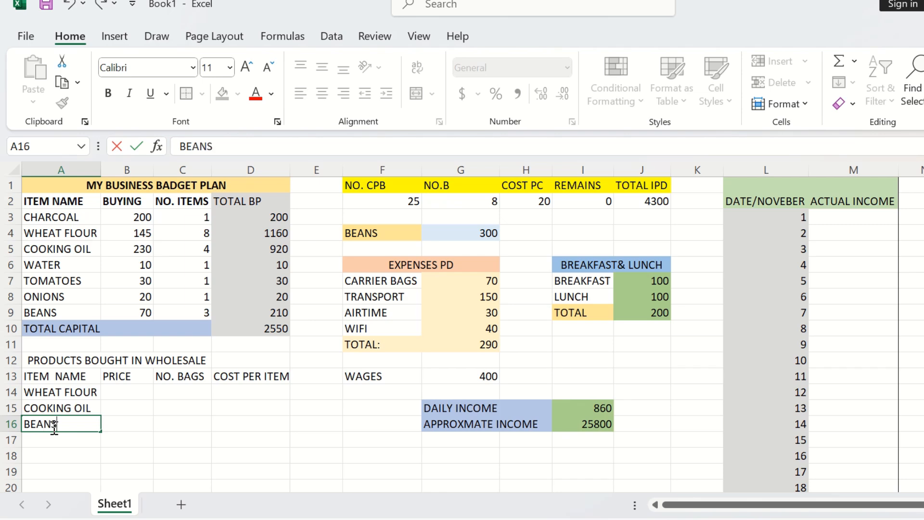
click(45, 441)
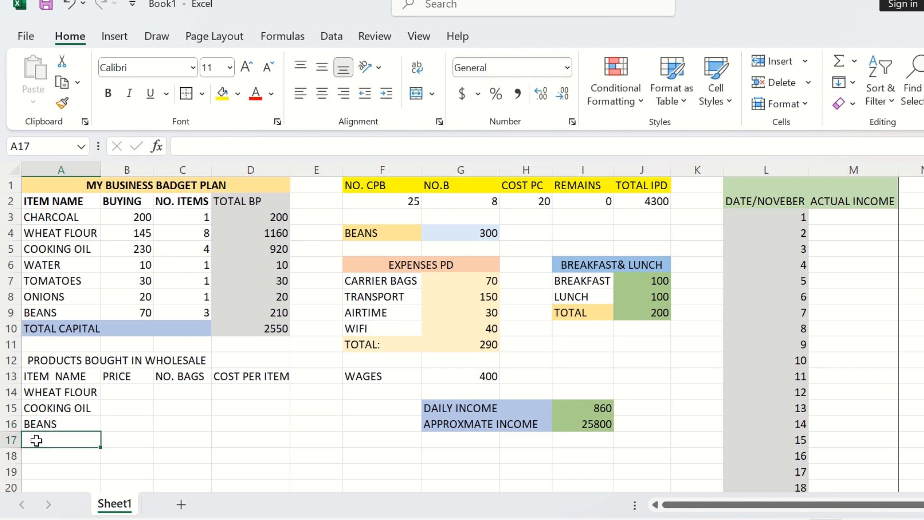
text(TOTAL)
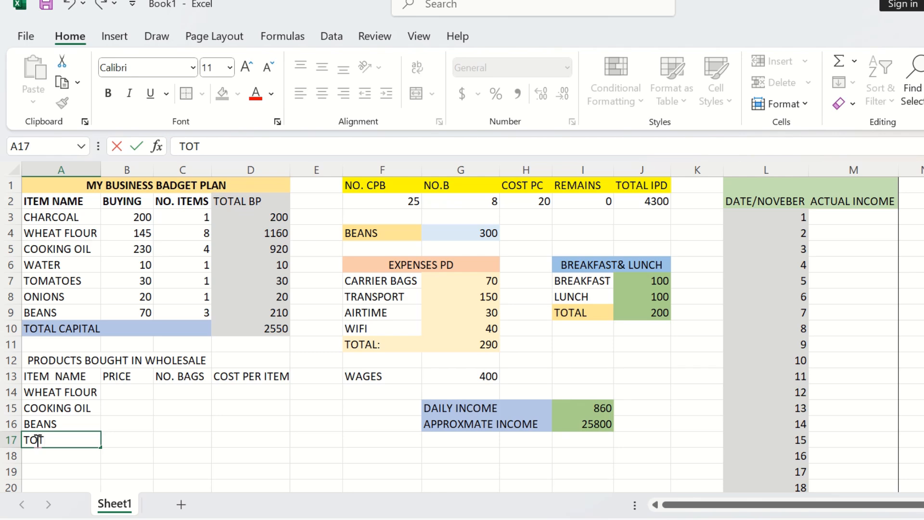
Step: Enter the prices 1750, 2200 and 1700 for the three wholesale items in B14:B16
click(131, 394)
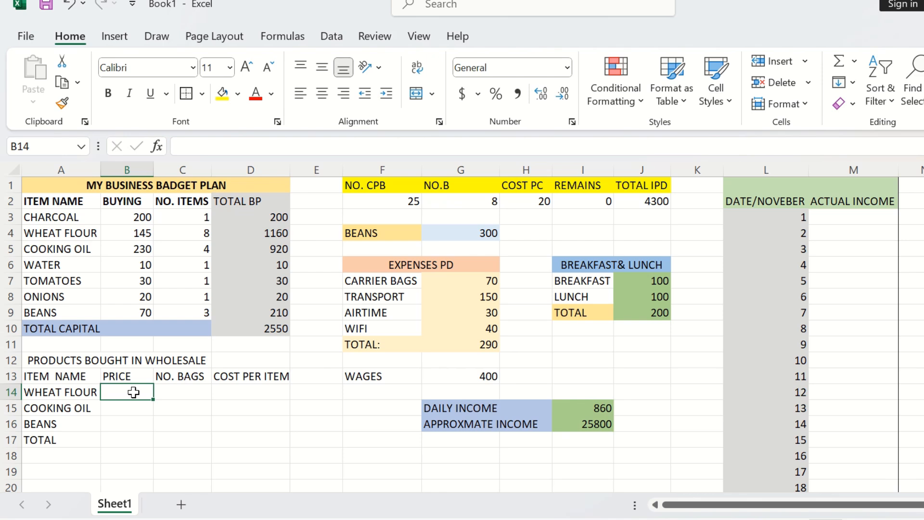
text(17)
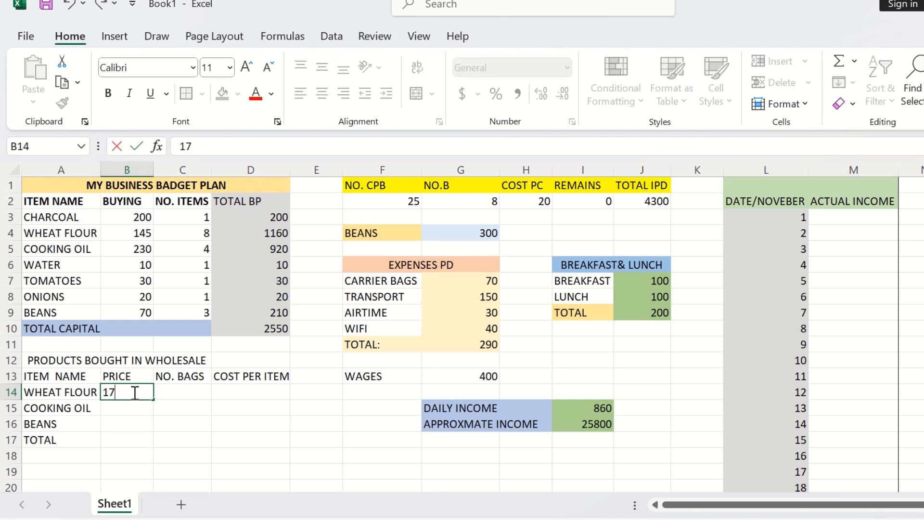
text(50)
click(127, 407)
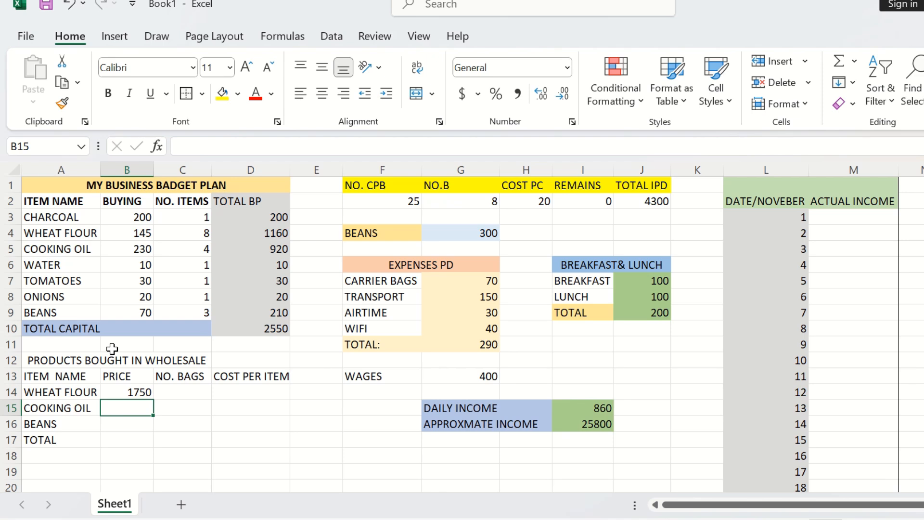
text(2200)
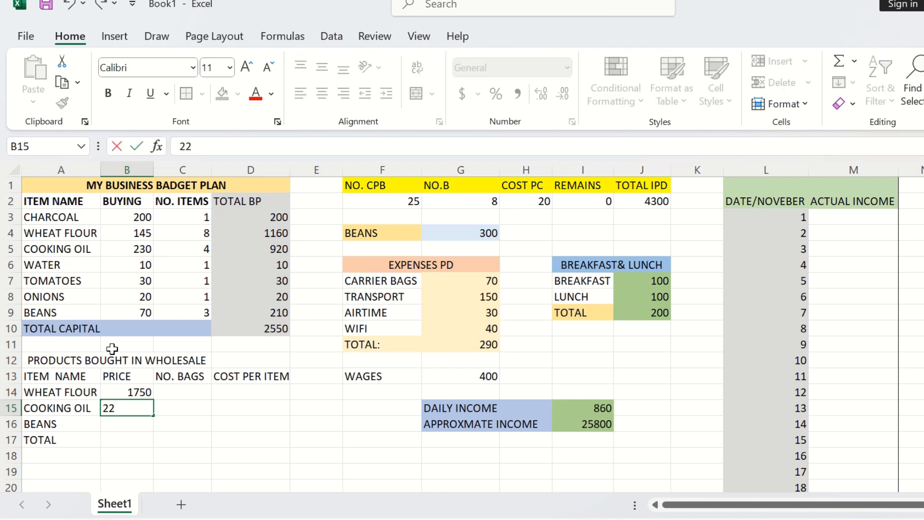
click(122, 421)
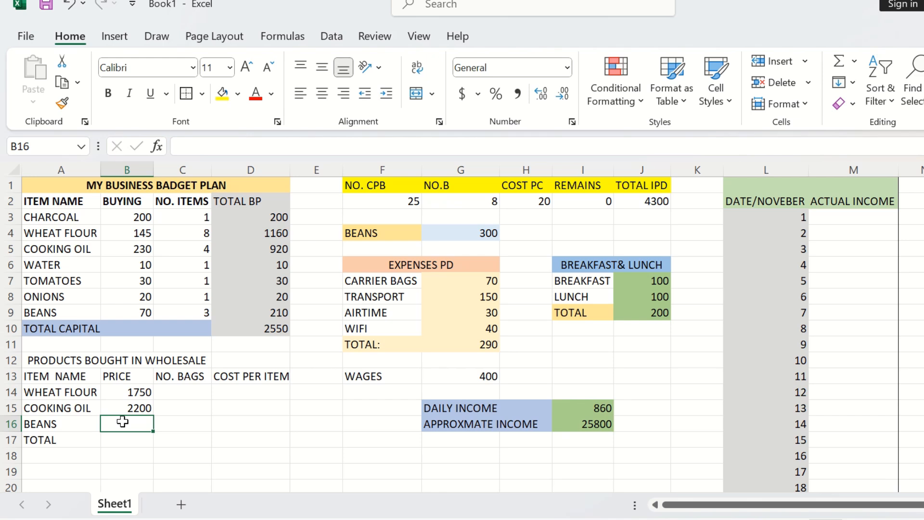
text(17)
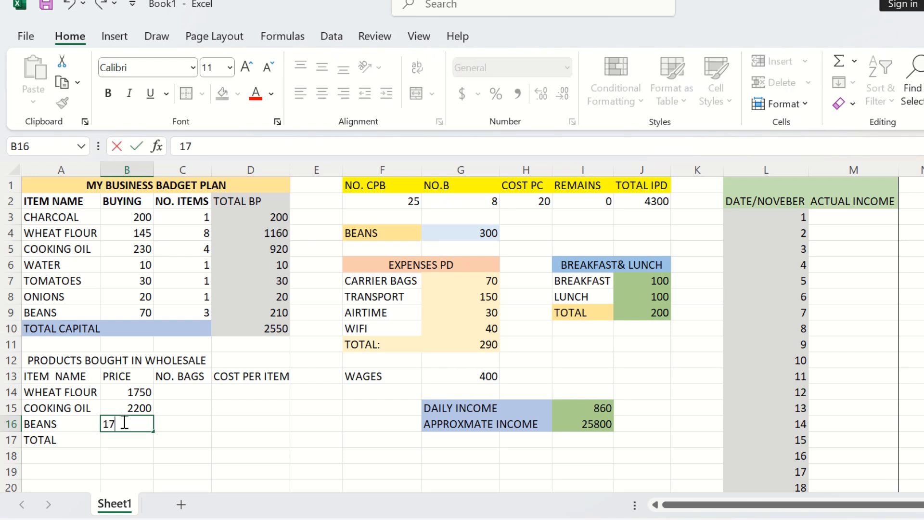
text(00)
click(122, 443)
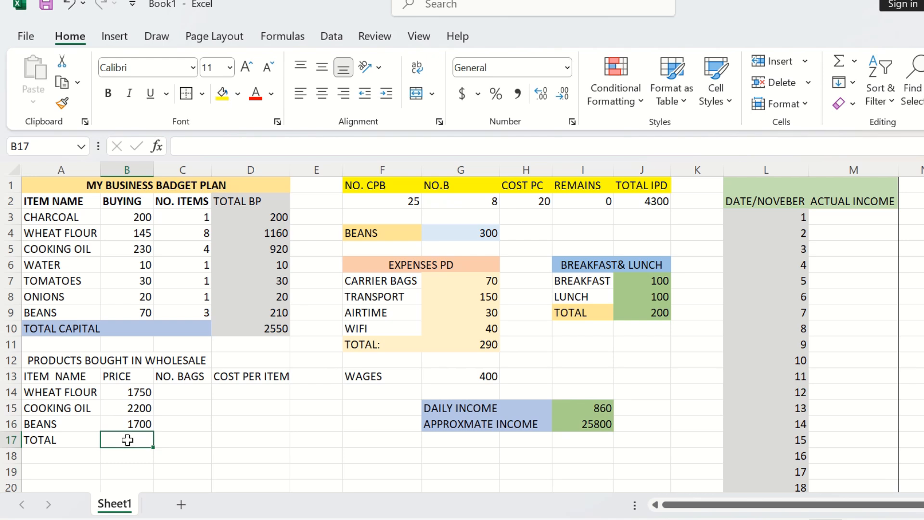
Step: Enter the bag counts 12, 10 and 24 for the wholesale items in C14:C16
click(184, 390)
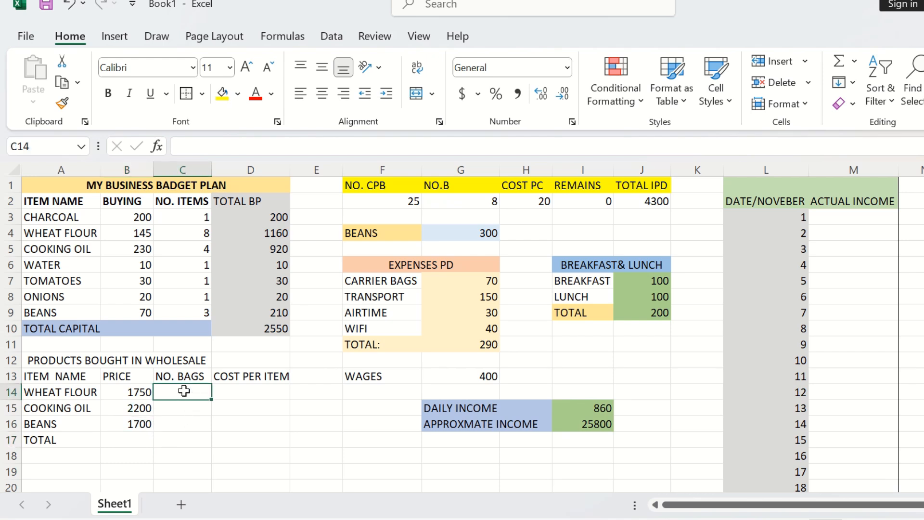
text(12)
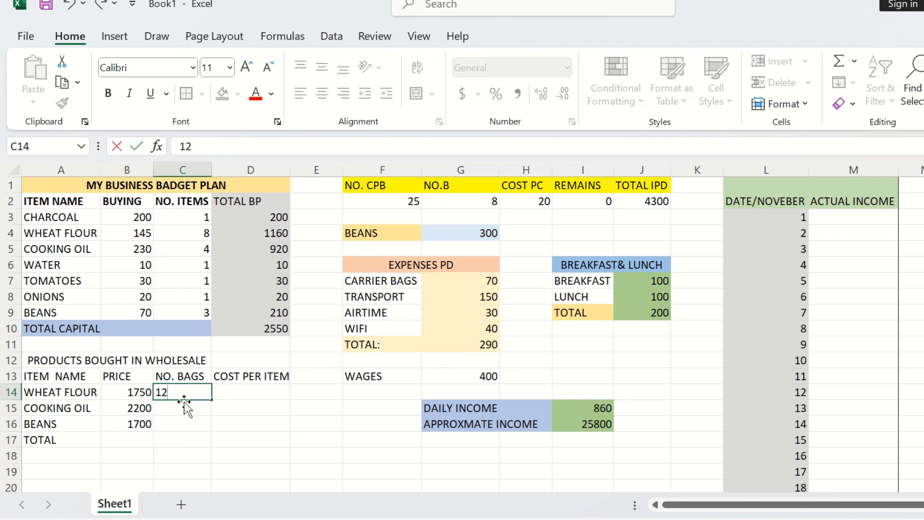
click(180, 408)
text(24)
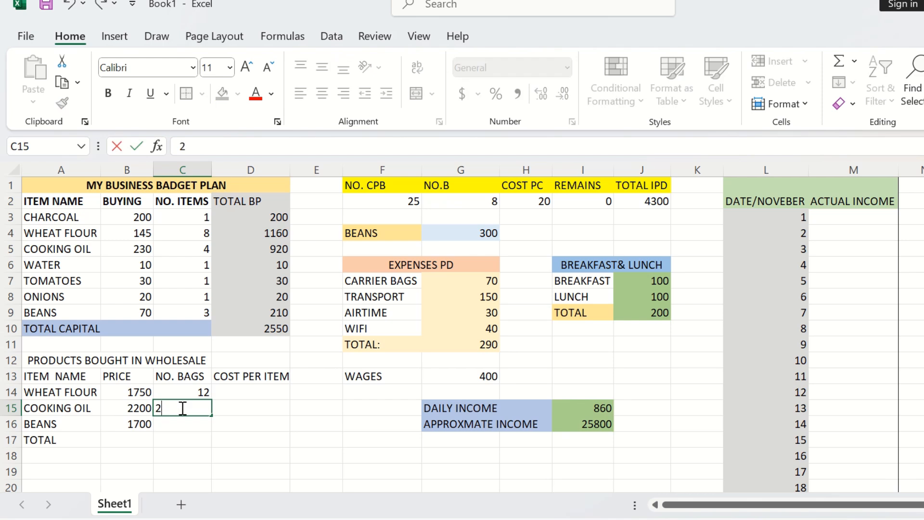
click(182, 423)
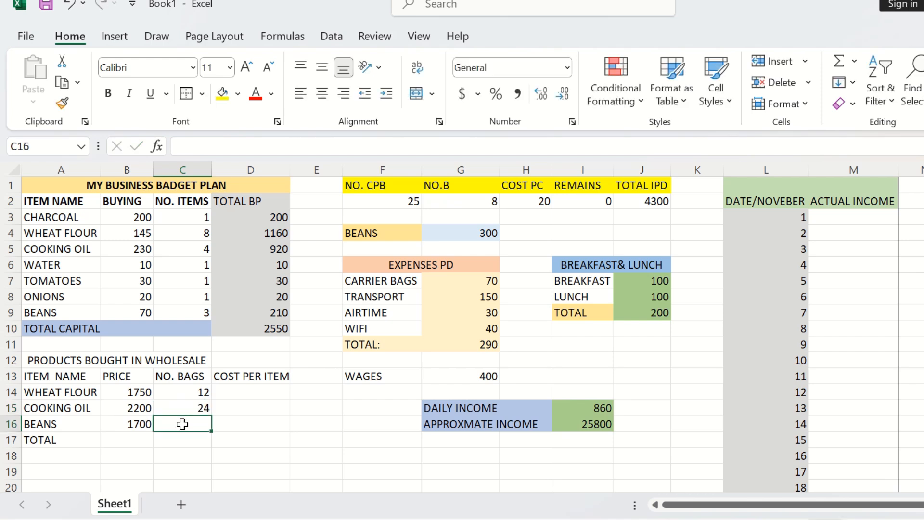
click(195, 408)
text(1)
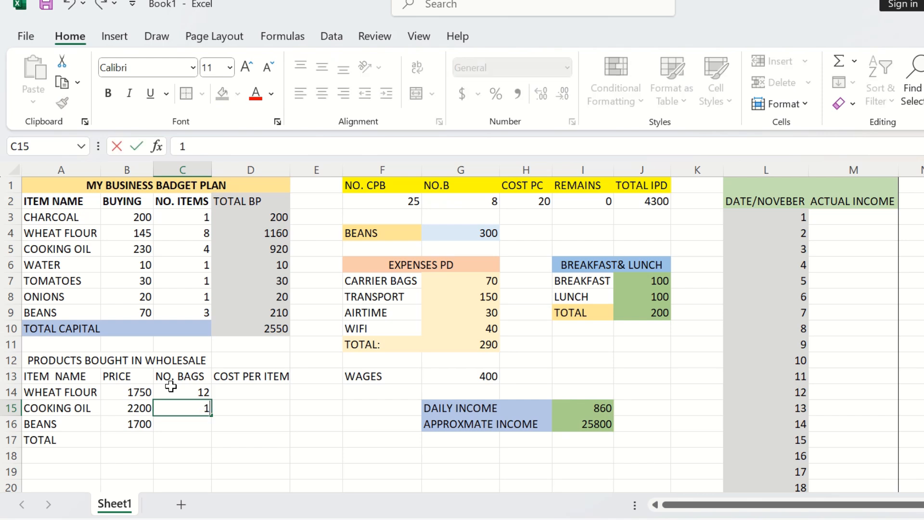
text(0)
click(178, 426)
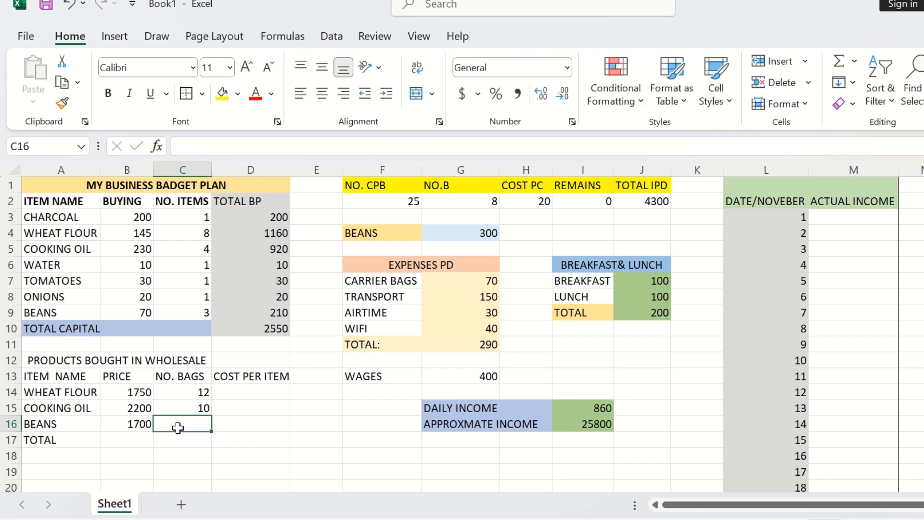
text(24)
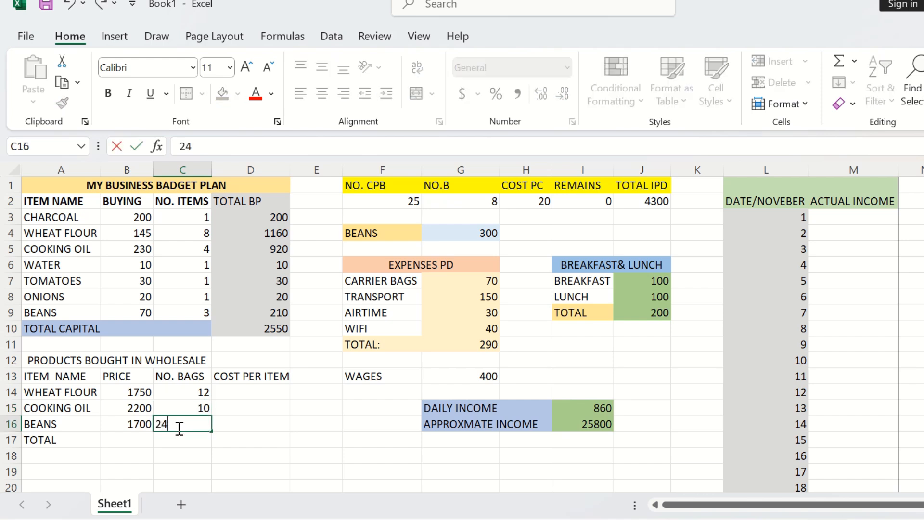
Step: Calculate the cost per item in D14 as =B14/C14 and fill the formula down to D16
click(242, 390)
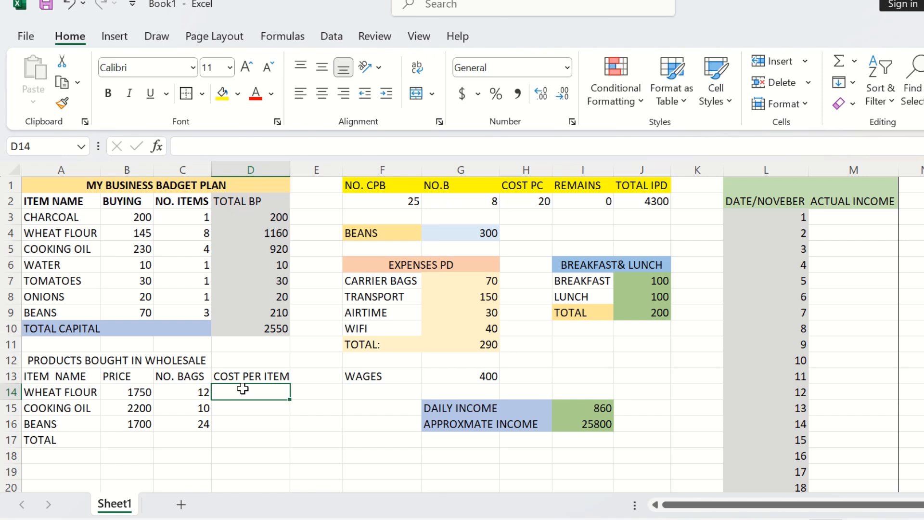
text(=)
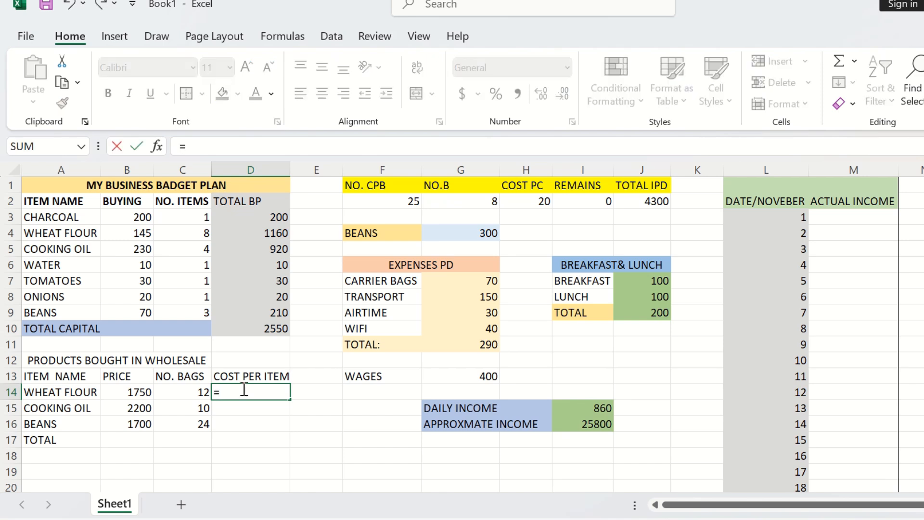
click(148, 391)
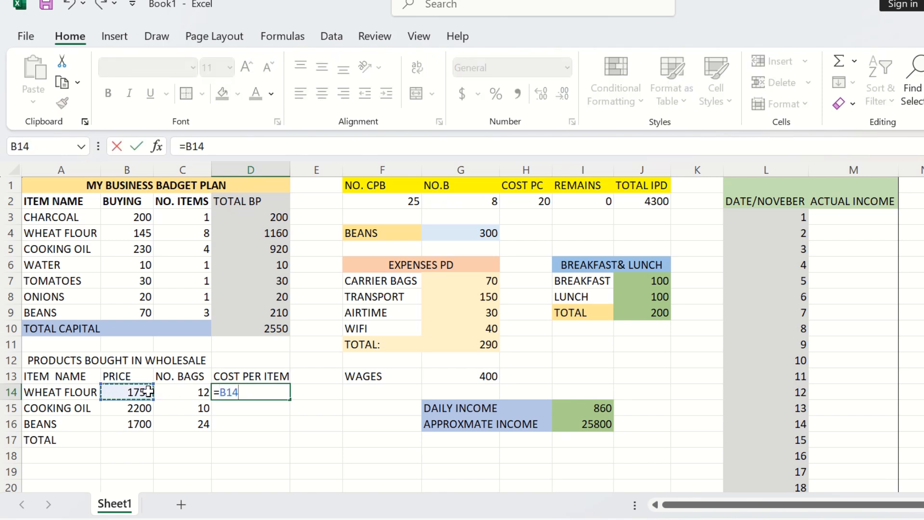
text(/)
click(179, 392)
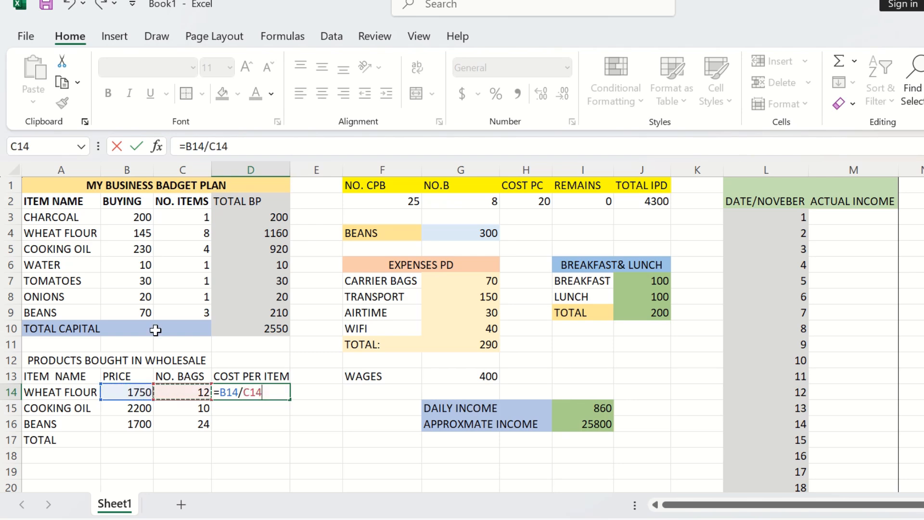
key(Return)
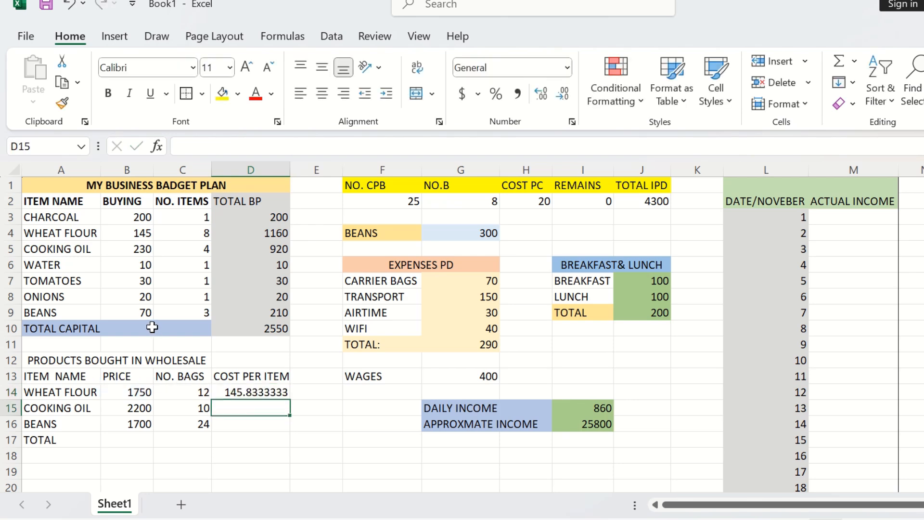
click(243, 393)
drag(290, 399, 297, 439)
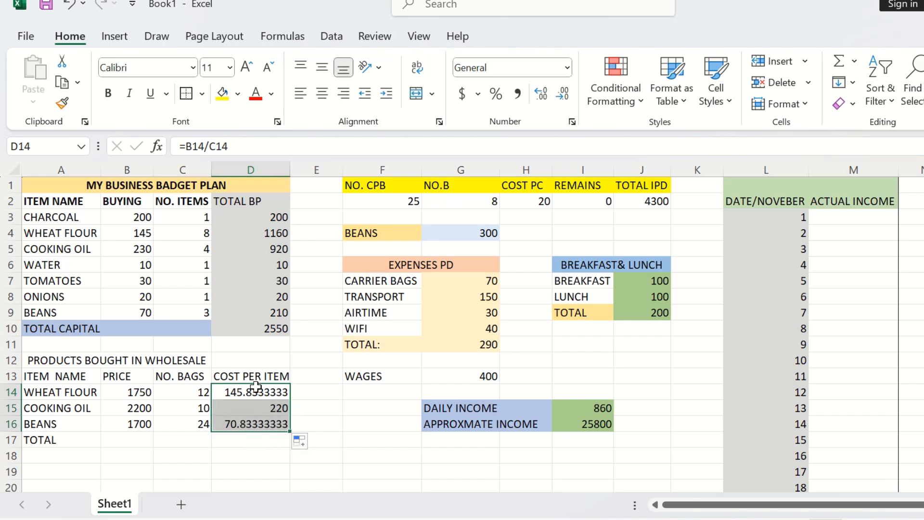
drag(12, 360, 144, 375)
click(283, 375)
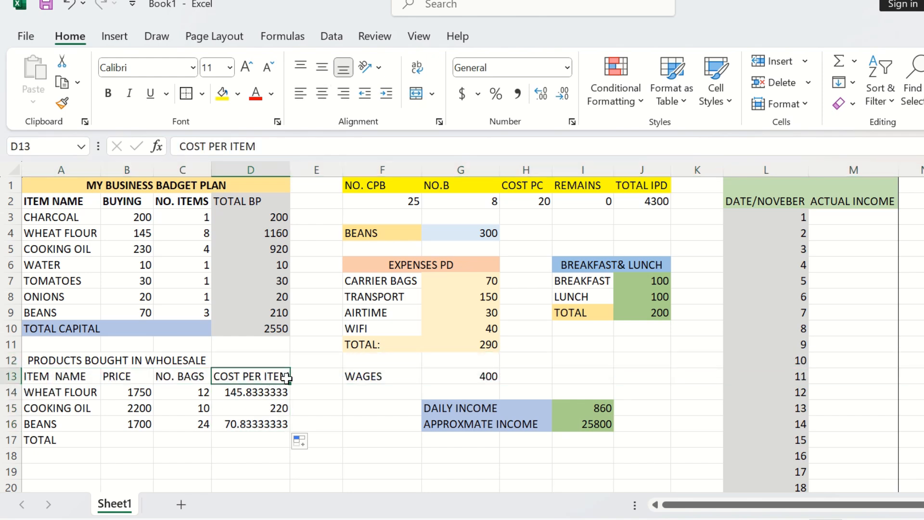
Step: Bold the wholesale table title and its header row in A12:D13
drag(282, 375, 30, 359)
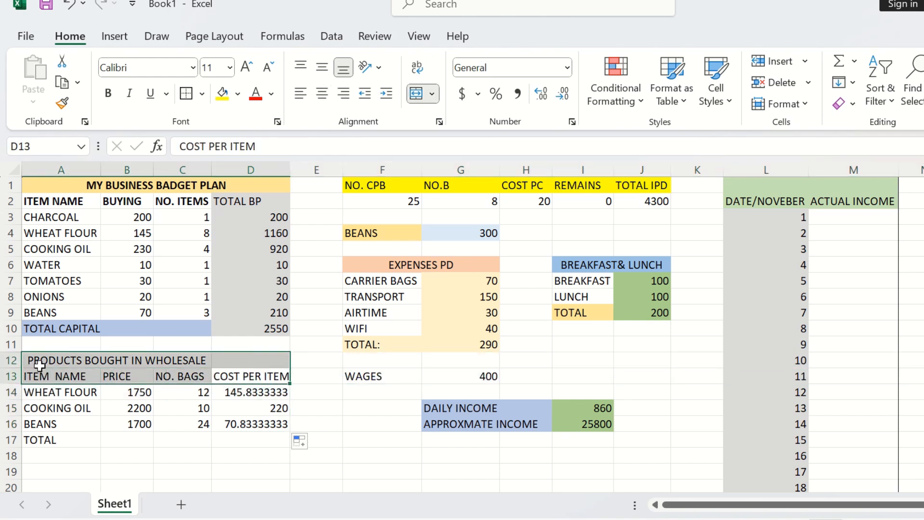
click(108, 92)
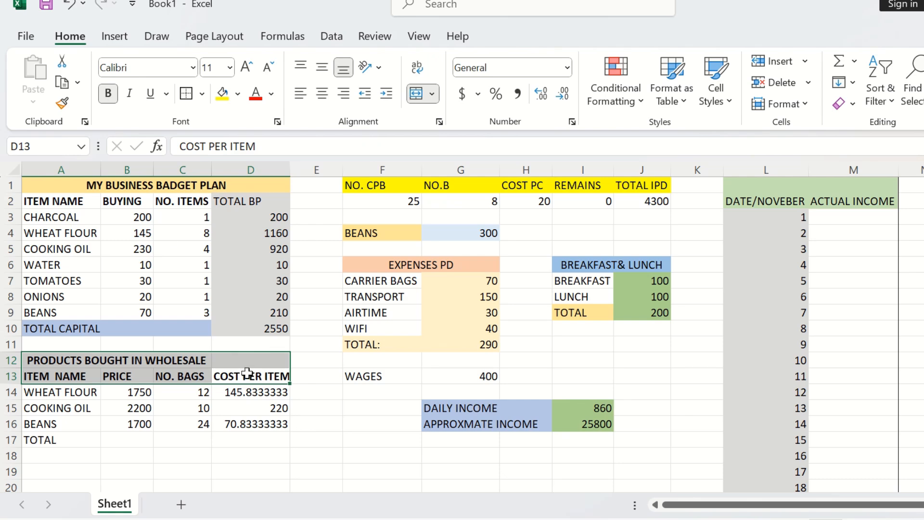
click(311, 440)
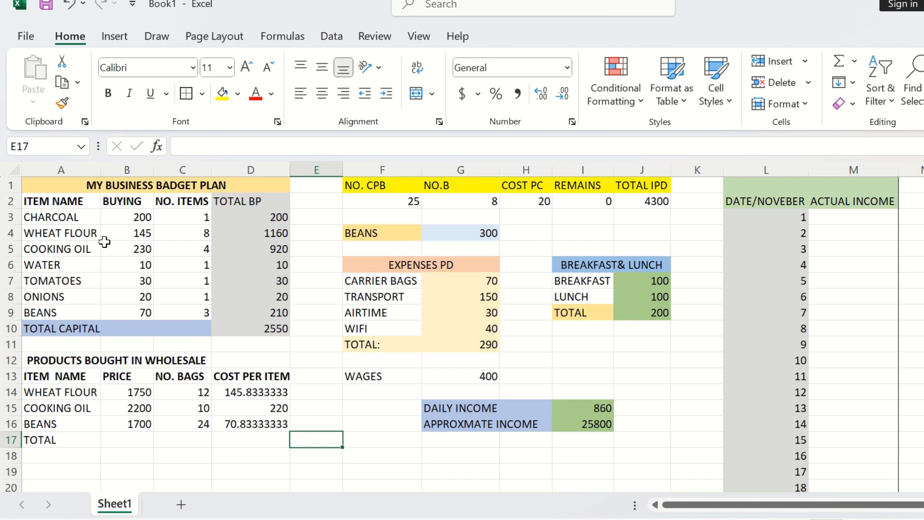
Step: Link the wheat flour buying price in B4 to its wholesale cost per item with =$D$14
click(148, 236)
text(=)
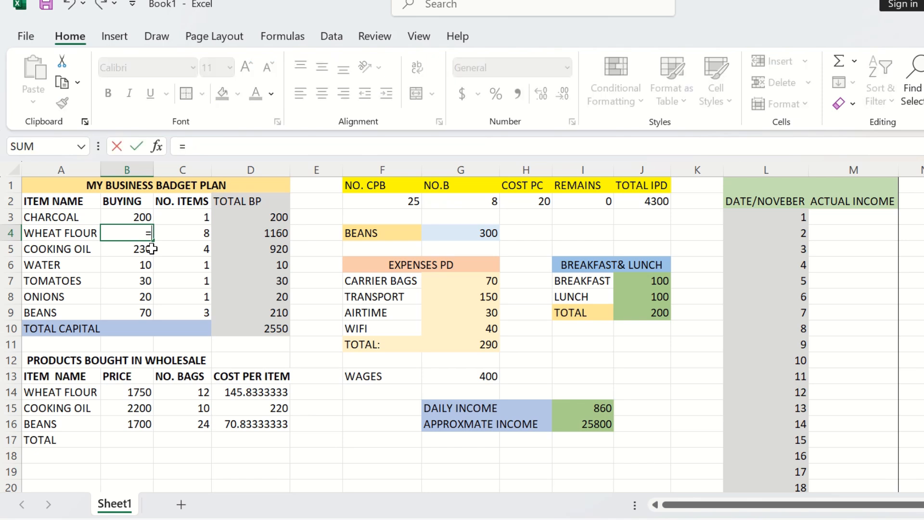
click(260, 390)
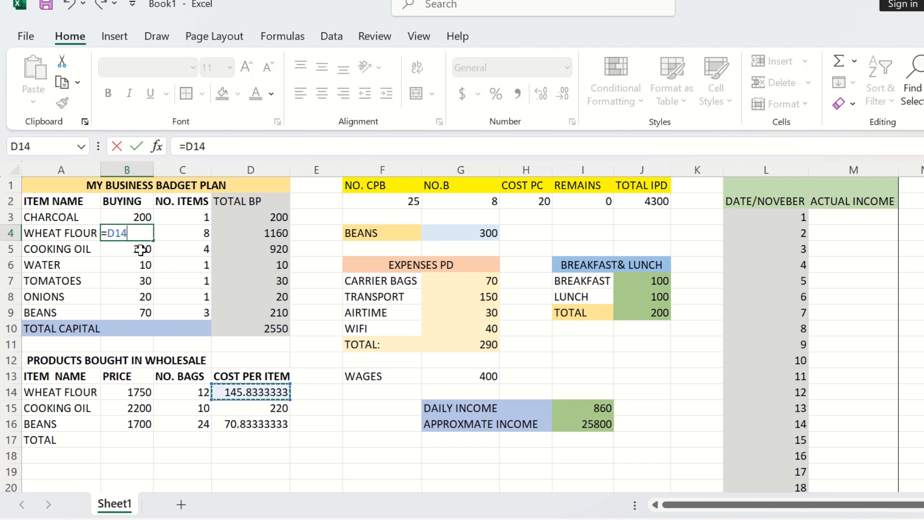
click(114, 231)
text($D)
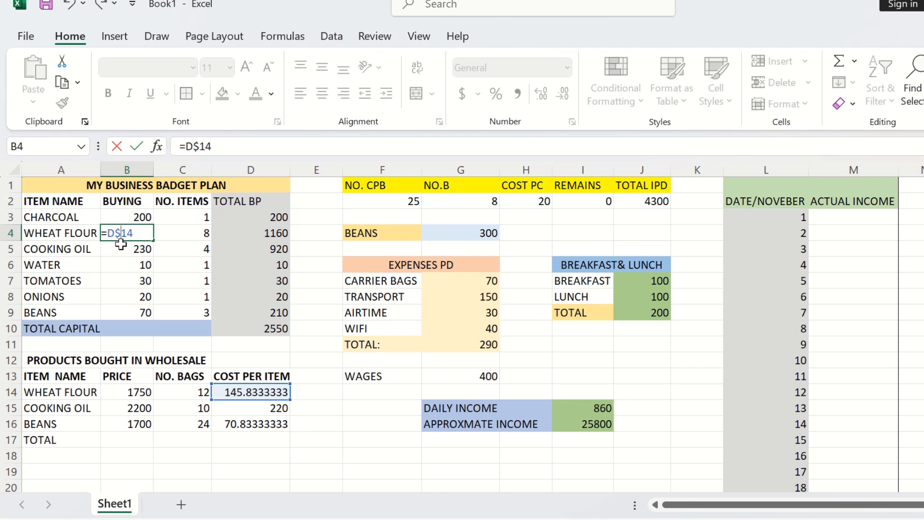
text($)
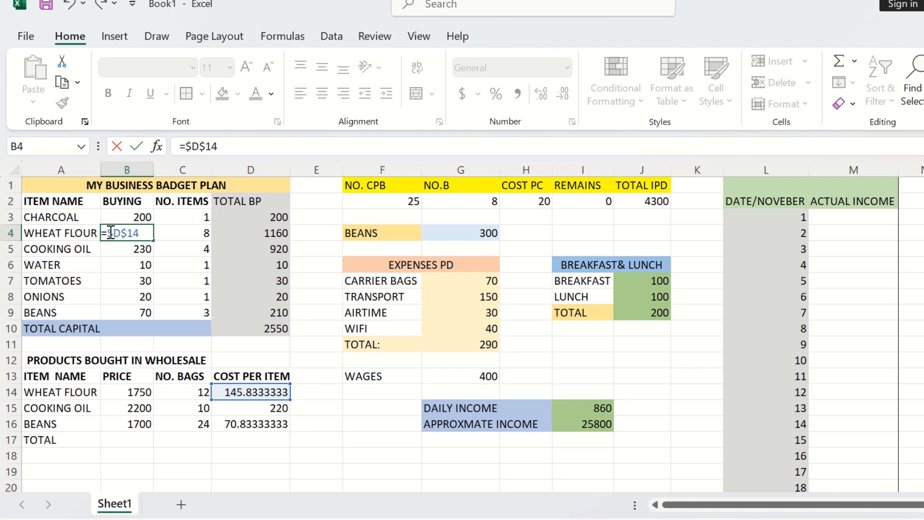
key(Return)
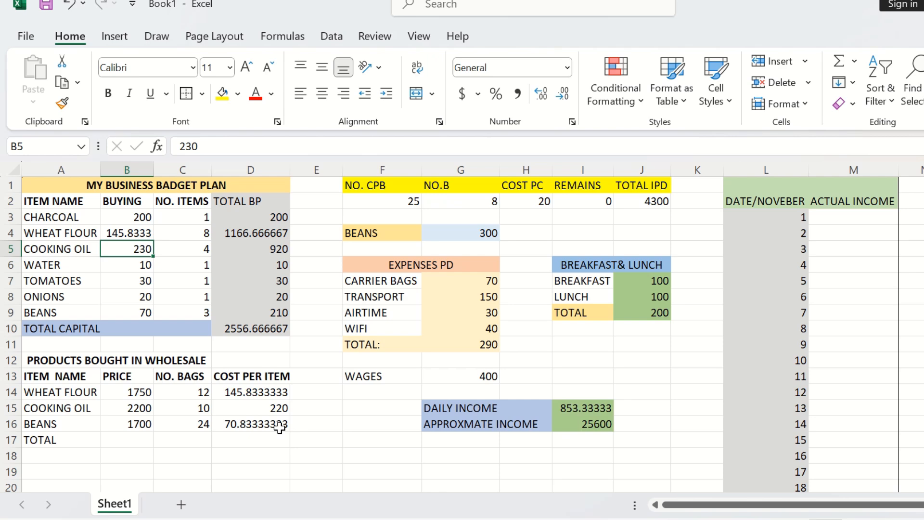
Step: Link the beans buying price in B9 to its wholesale cost per item with =$D$16
click(140, 313)
text(=)
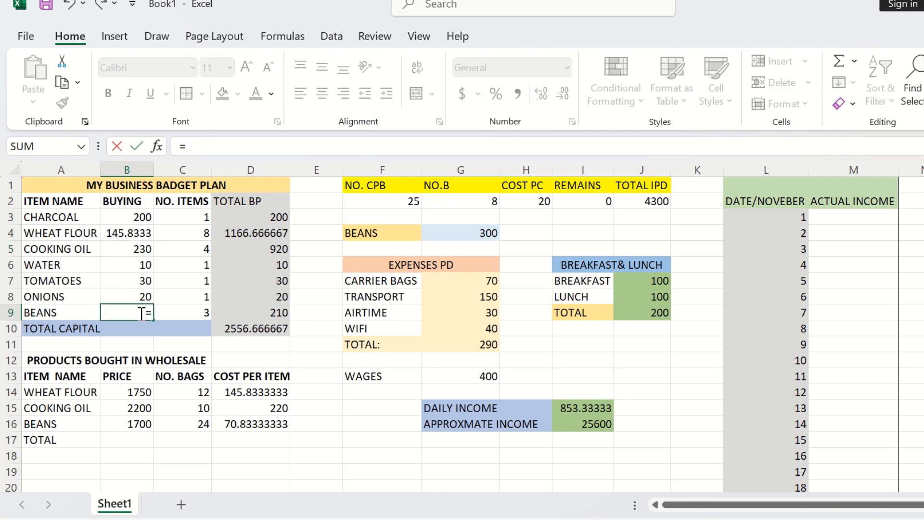
click(243, 431)
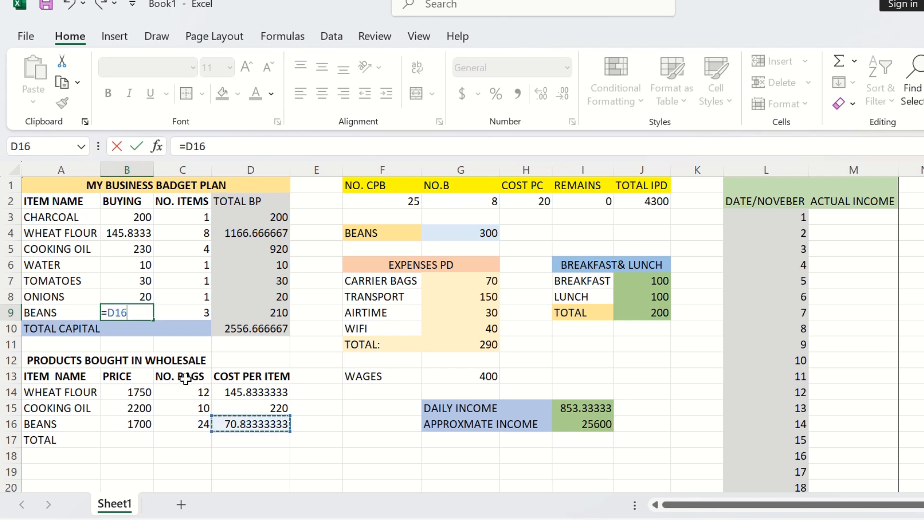
click(125, 314)
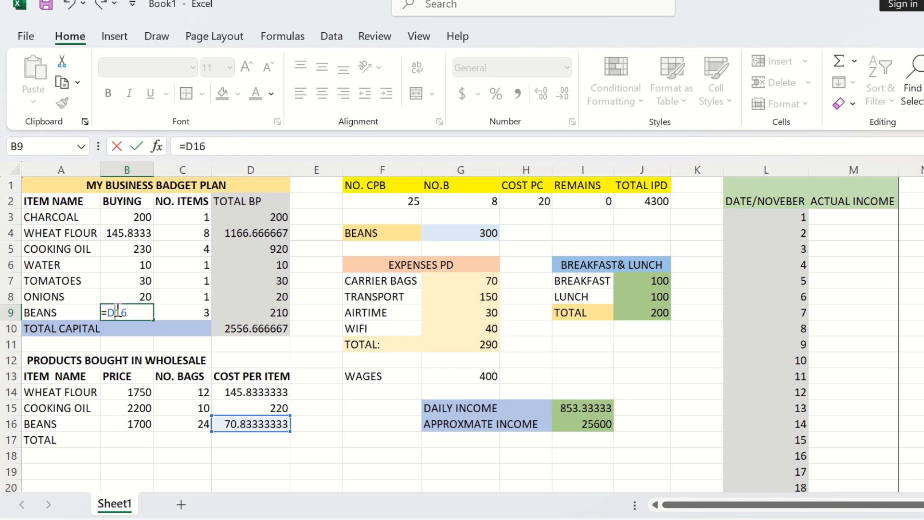
text($D$)
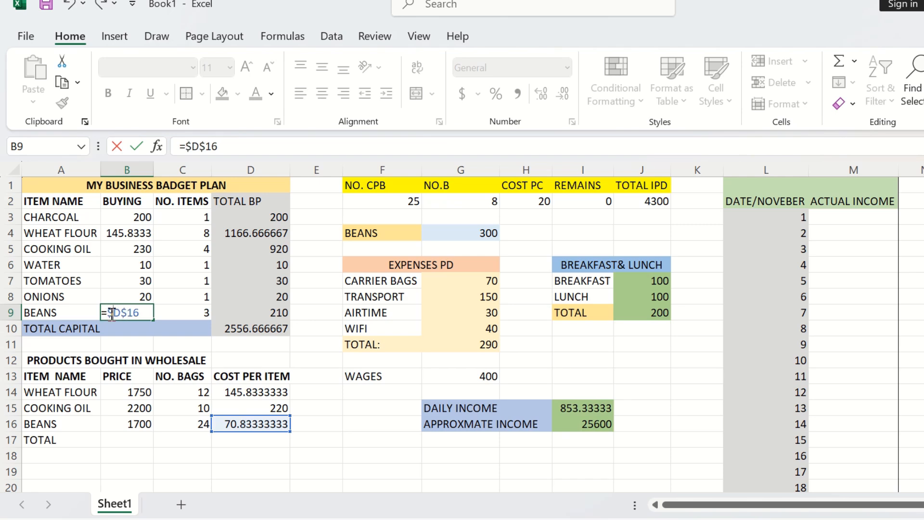
key(Return)
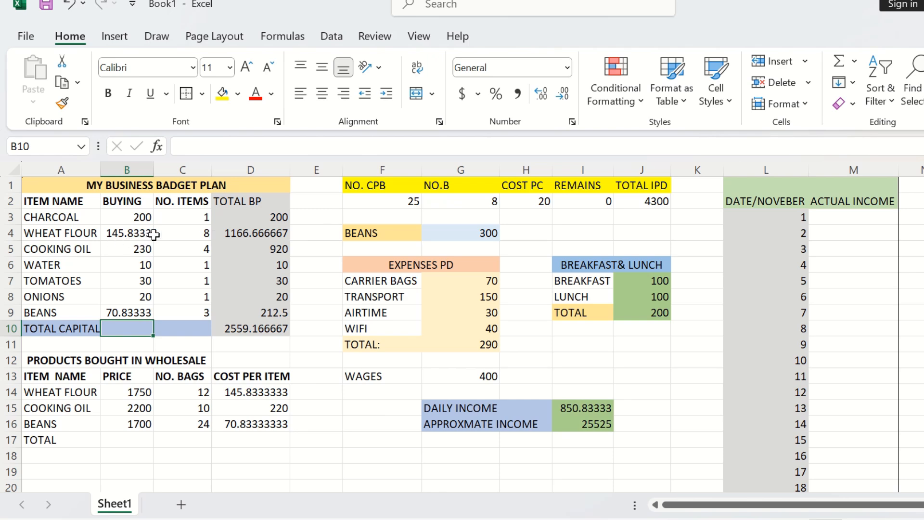
Step: Link NO.B in G2 to the wheat flour item count with the formula =$C$4
click(200, 235)
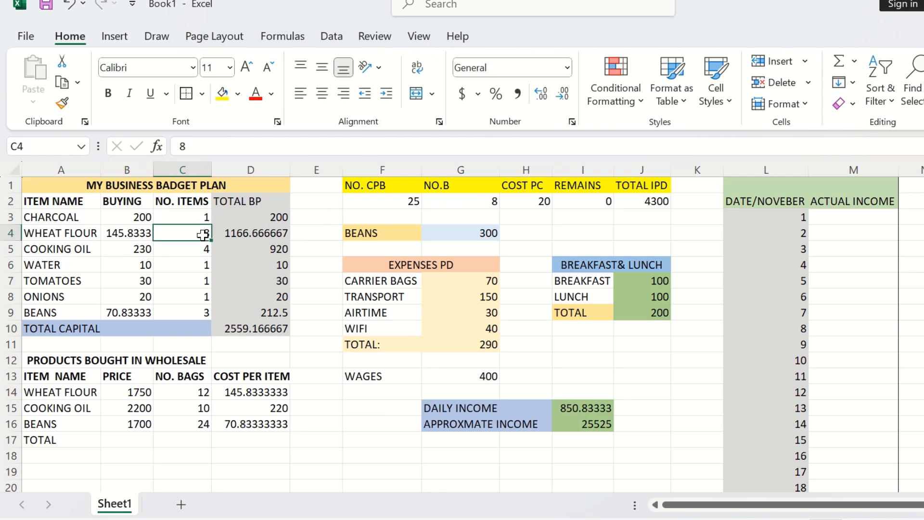
click(461, 216)
click(474, 199)
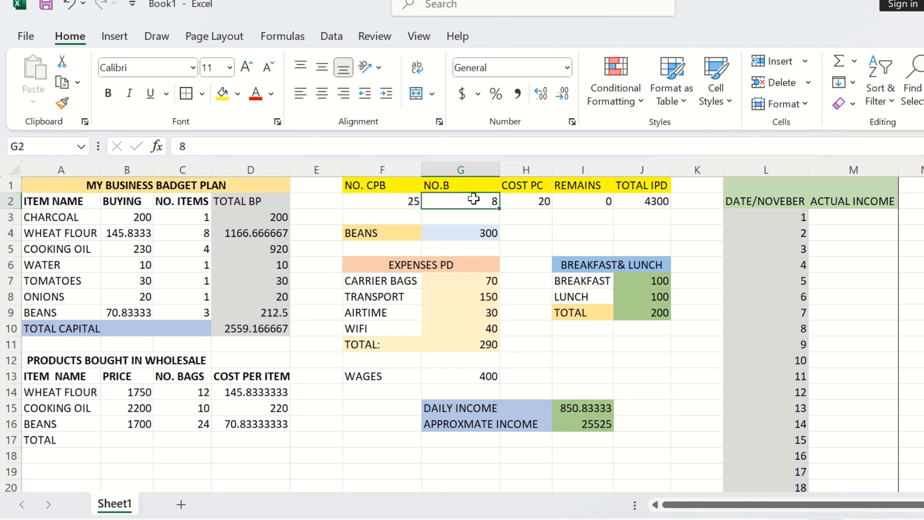
text(=)
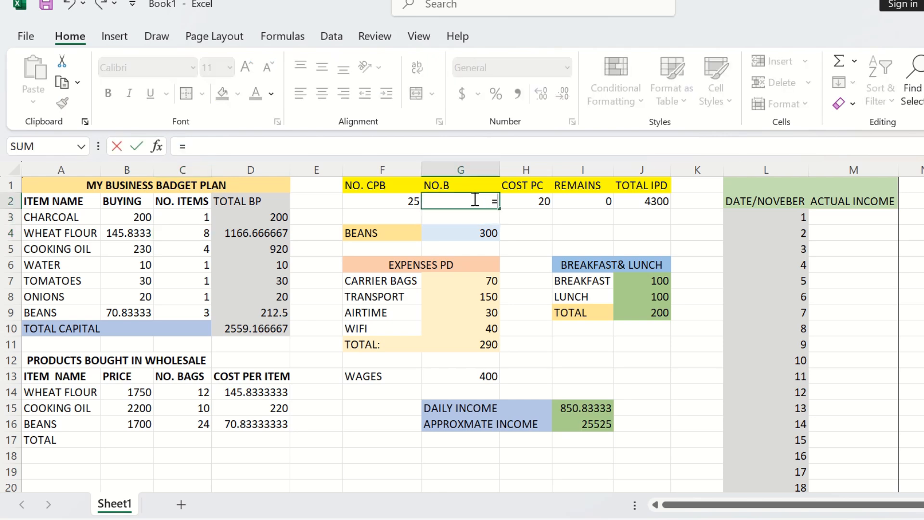
click(196, 234)
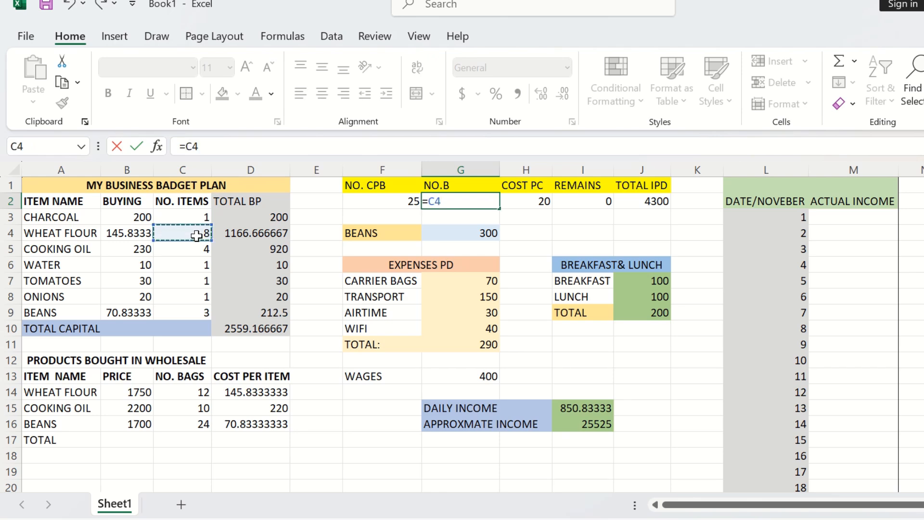
click(434, 201)
text($C)
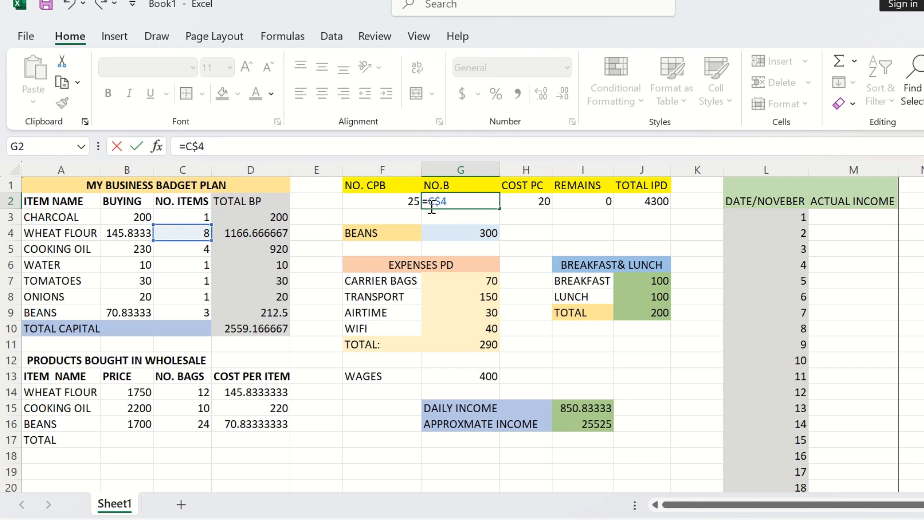
text($)
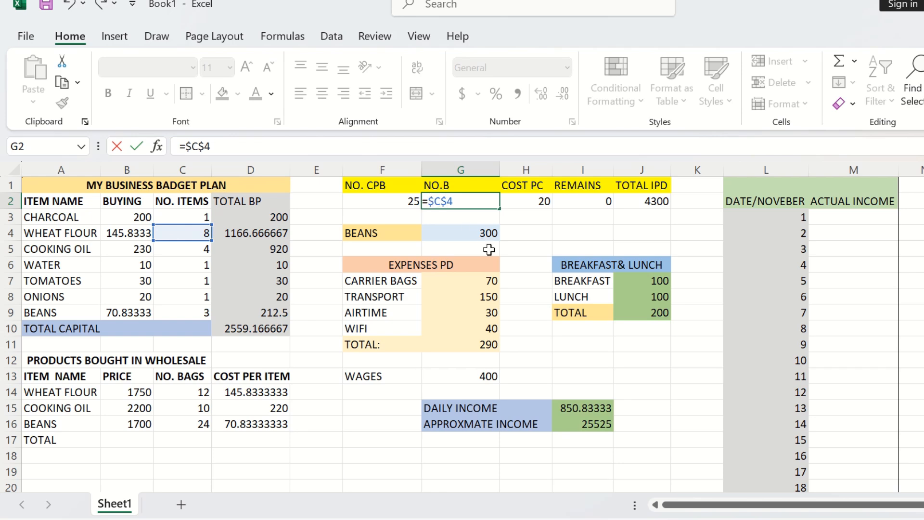
key(Return)
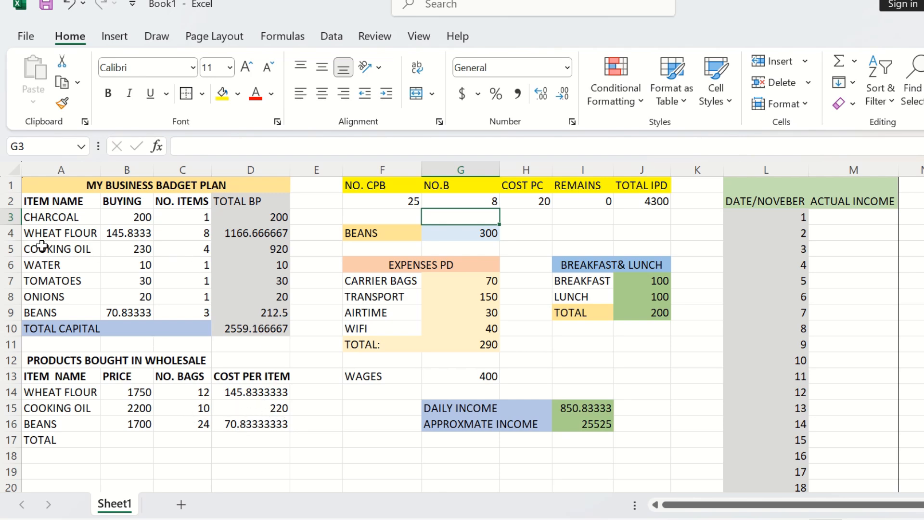
Step: Link the cooking oil buying price in B5 to its wholesale cost per item with =$D$15
click(137, 248)
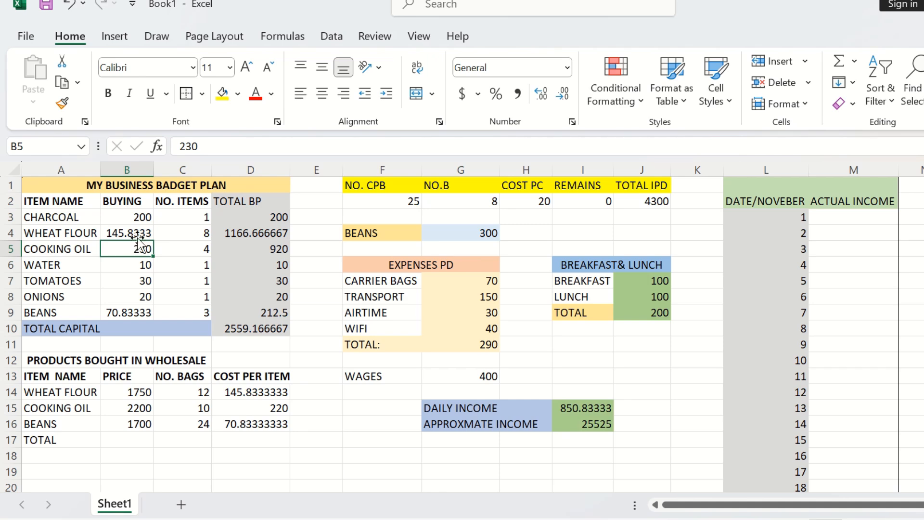
text(=)
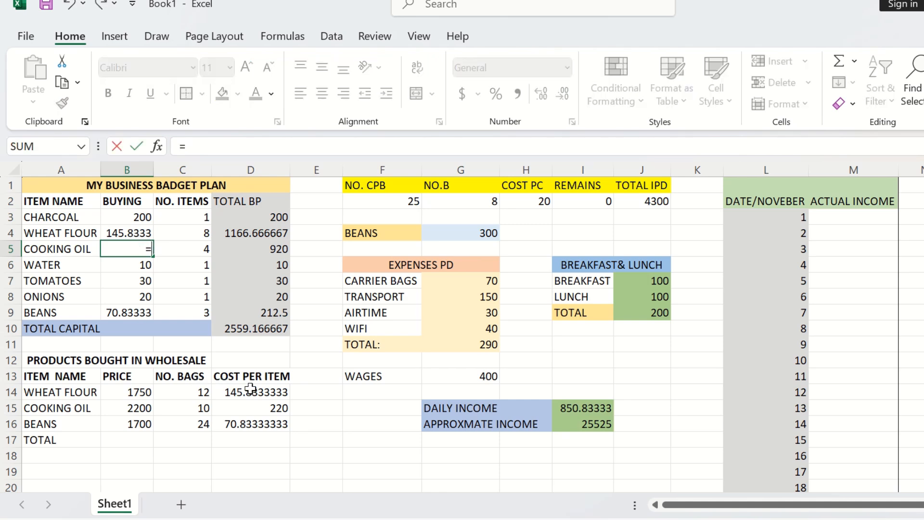
click(274, 412)
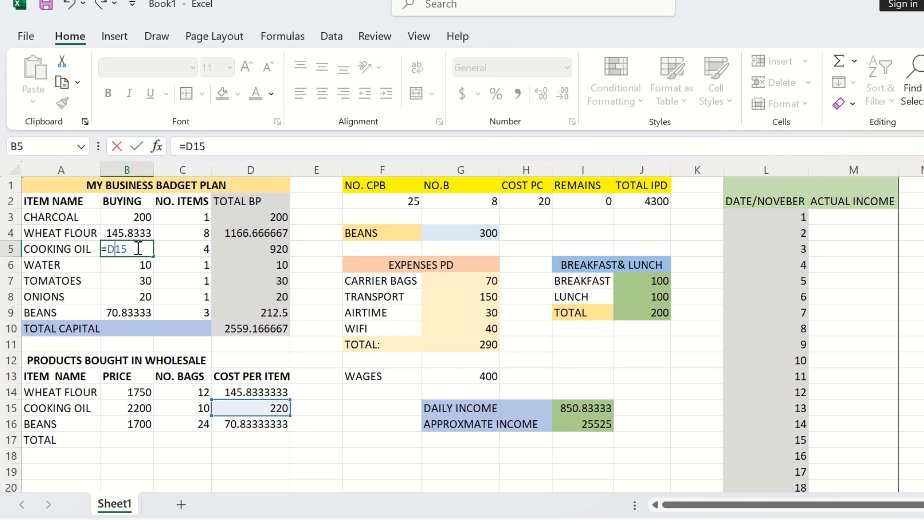
text($D$)
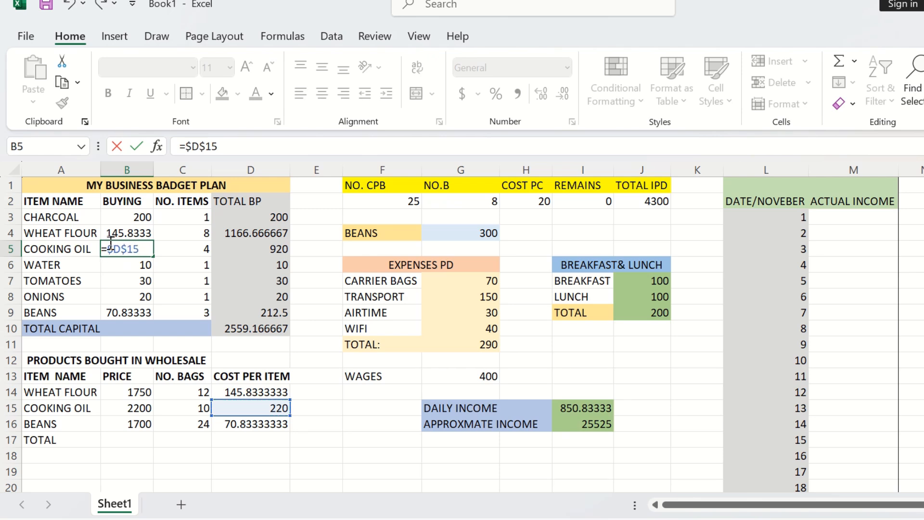
key(Return)
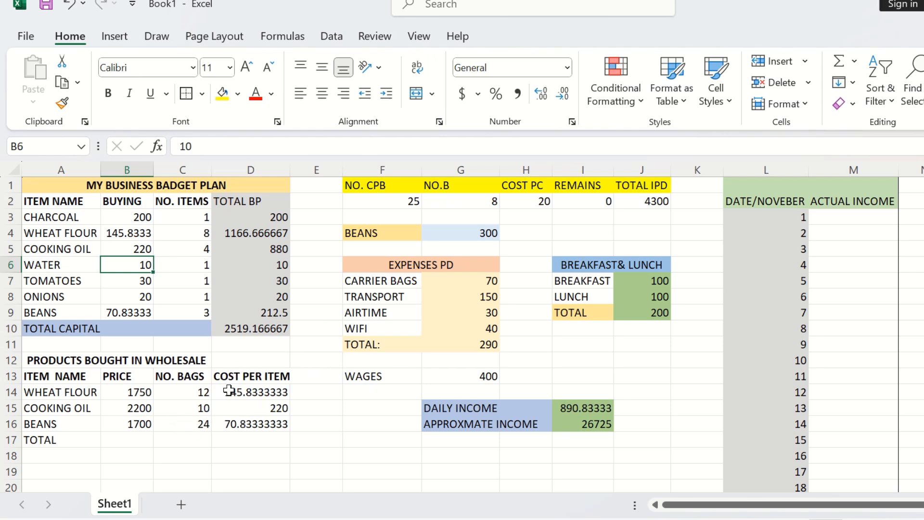
Step: Try the wages in G13 at 0 and 100 to test the income figures, then set it back to 400
click(455, 376)
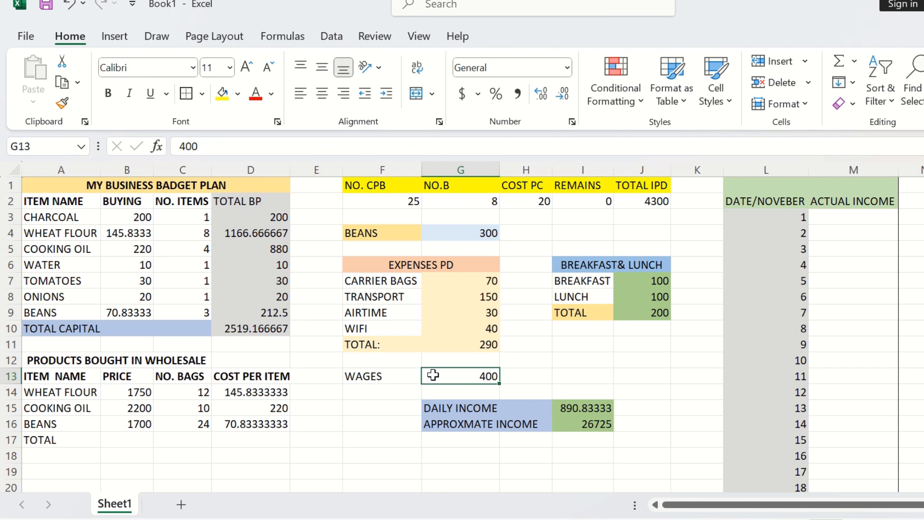
text(0)
key(Return)
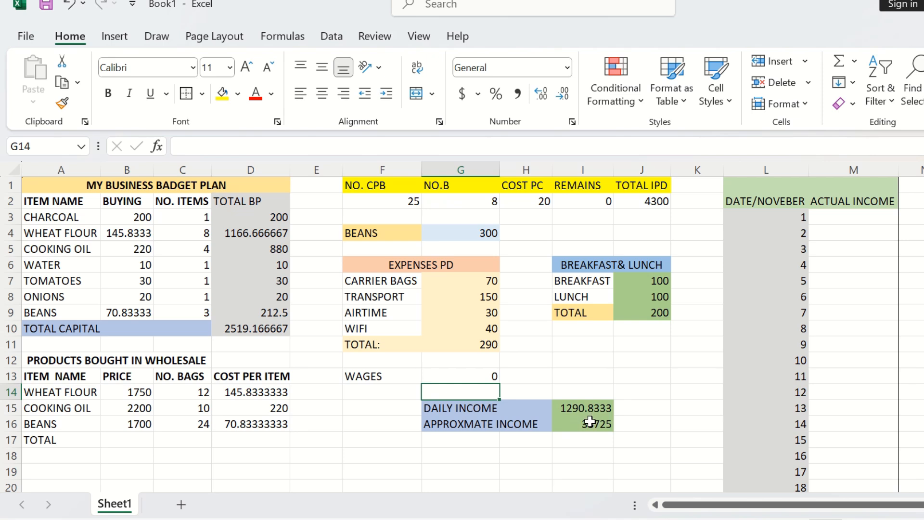
click(478, 376)
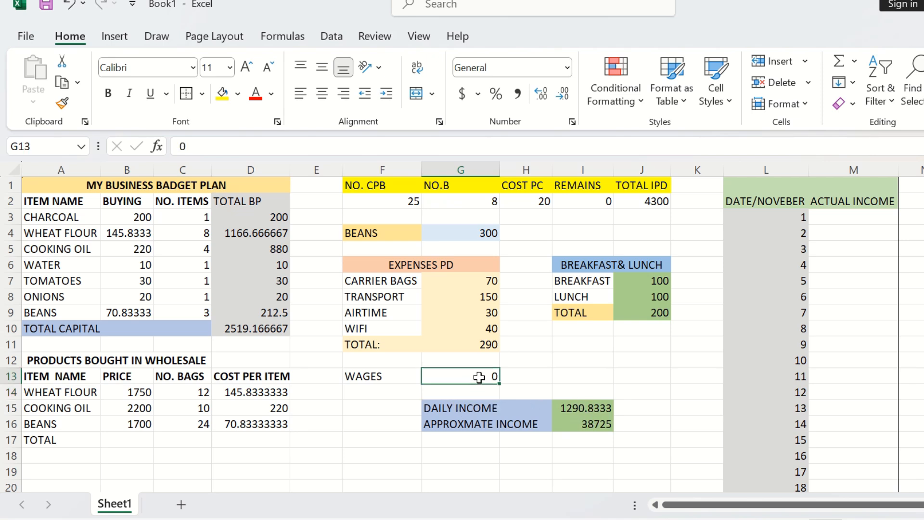
text(10)
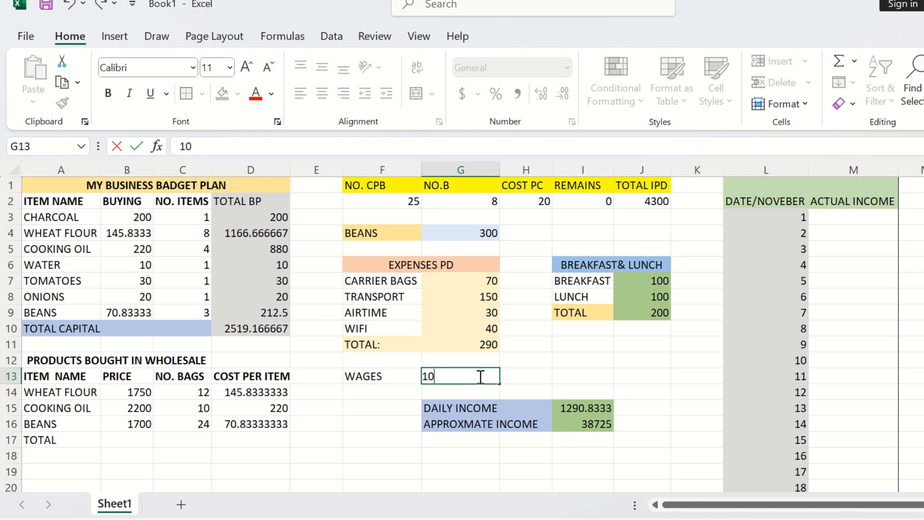
text(0)
key(Return)
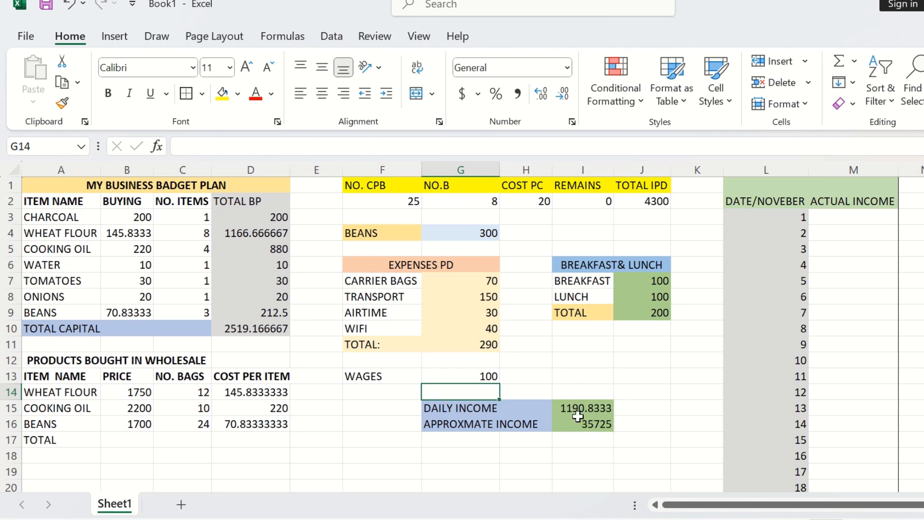
click(493, 380)
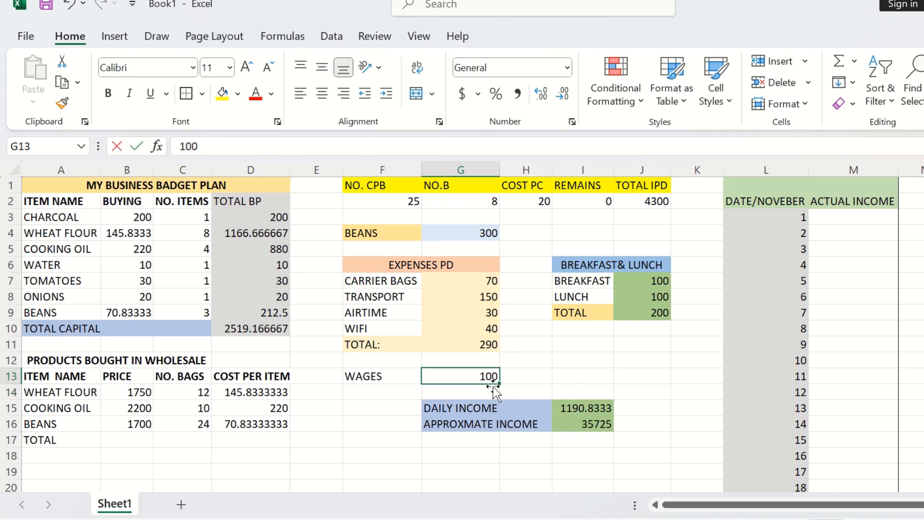
text(400)
key(Return)
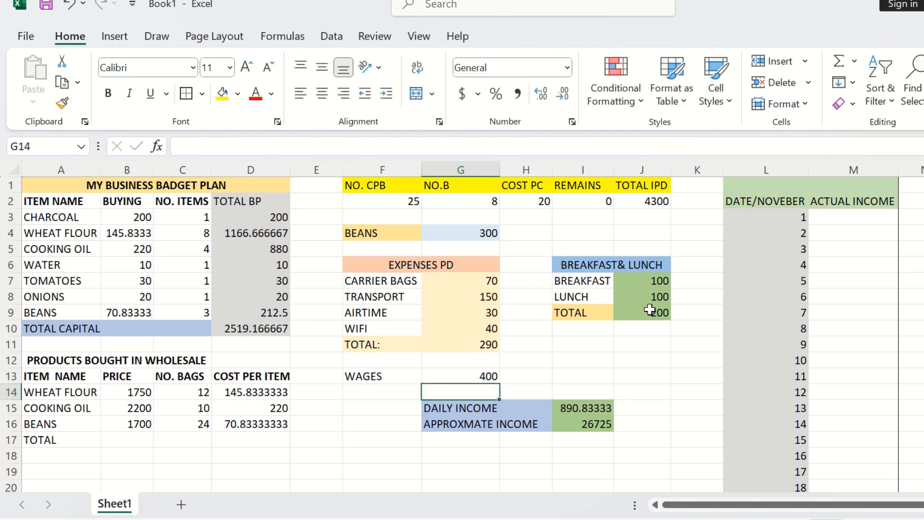
Step: Set the breakfast cost in J7 to 140
click(658, 283)
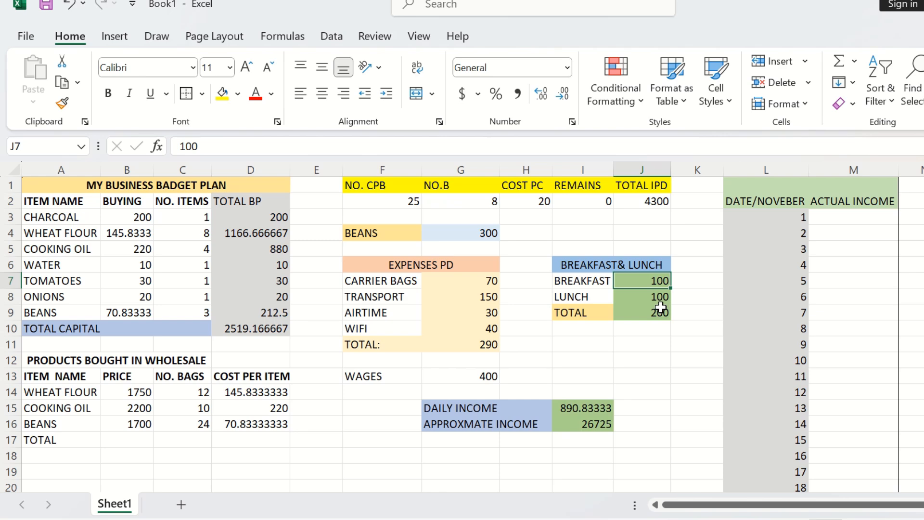
text(1)
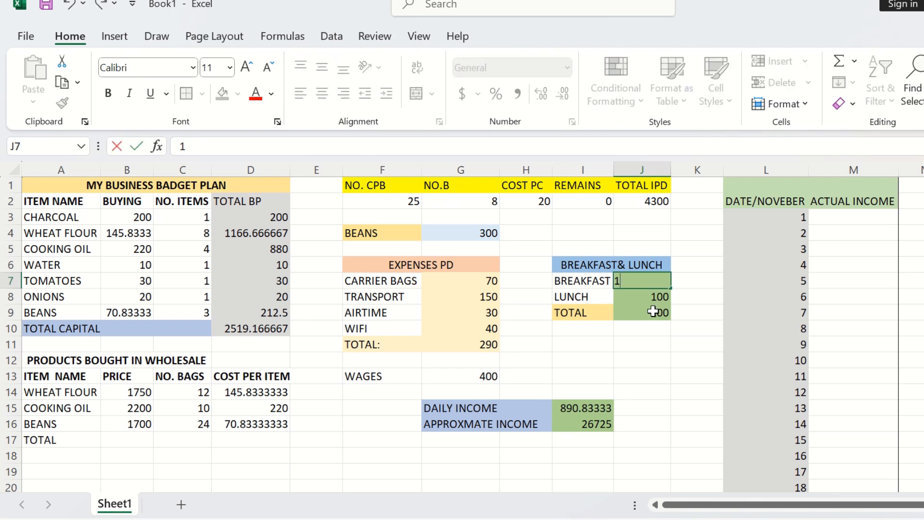
text(40)
key(Return)
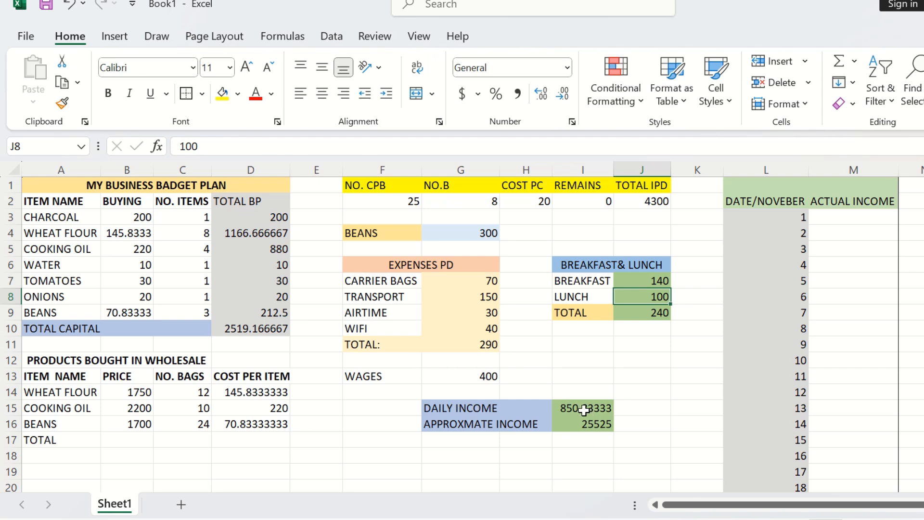
Step: Set the transport expense in G8 to 0
click(487, 294)
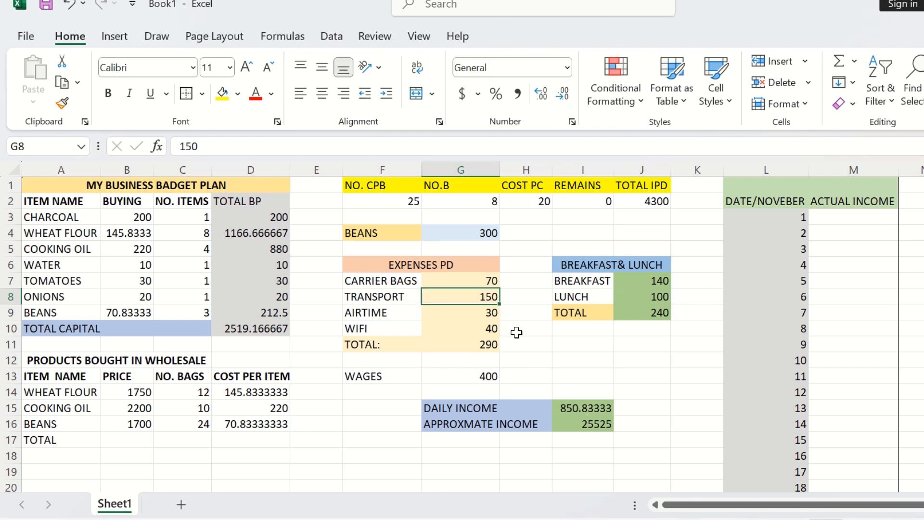
text(0)
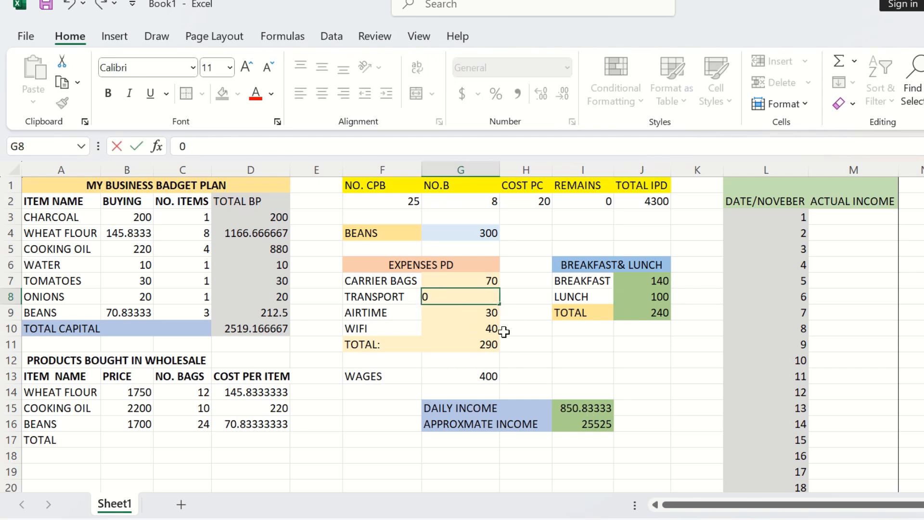
key(Return)
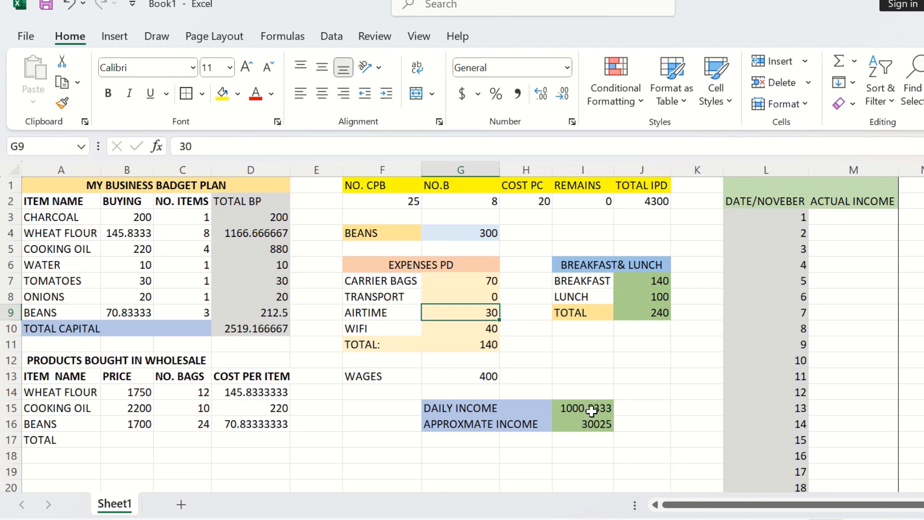
Step: Total the November actual income in M33 with the formula =SUM(M3:M32)
scroll(404, 395, down, 7)
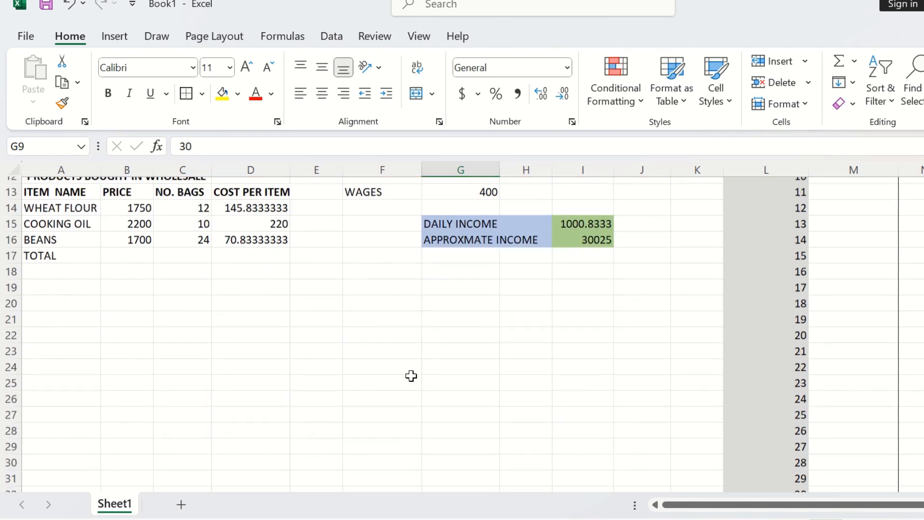
scroll(413, 386, up, 7)
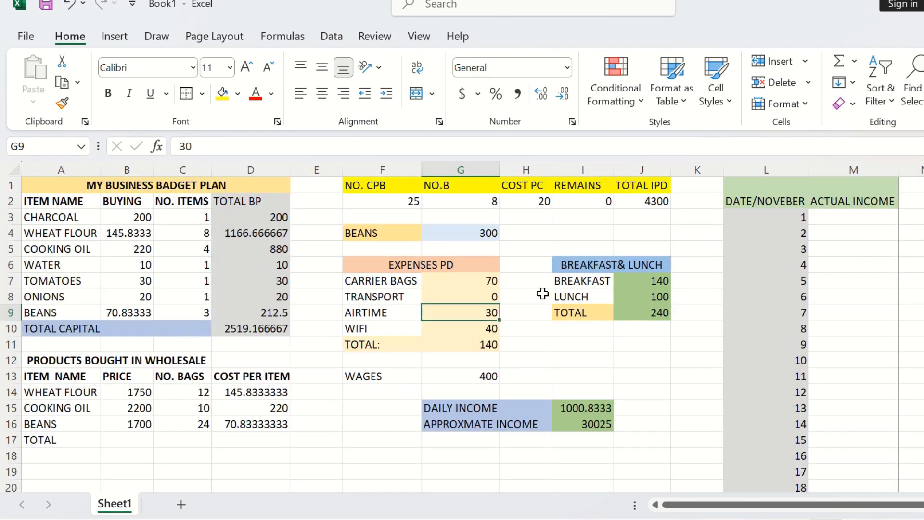
scroll(804, 229, down, 5)
scroll(820, 418, down, 1)
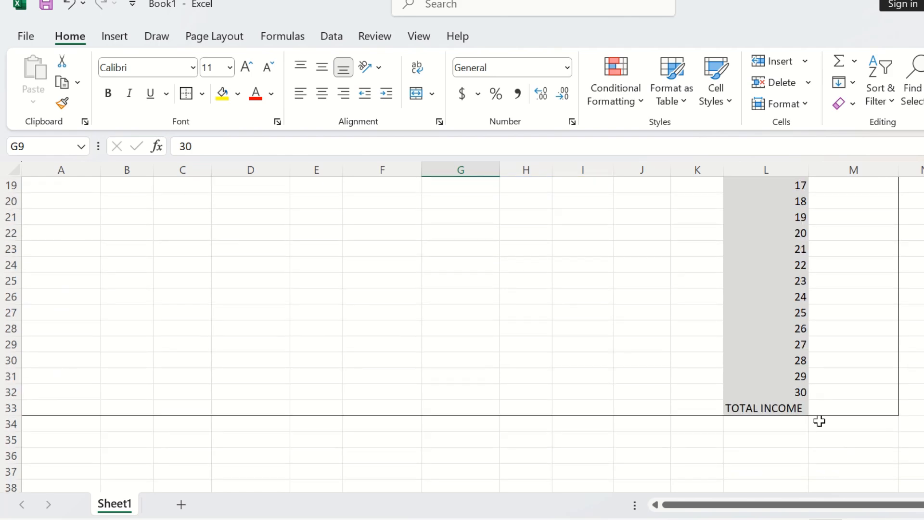
click(835, 404)
scroll(819, 370, up, 5)
scroll(819, 370, up, 1)
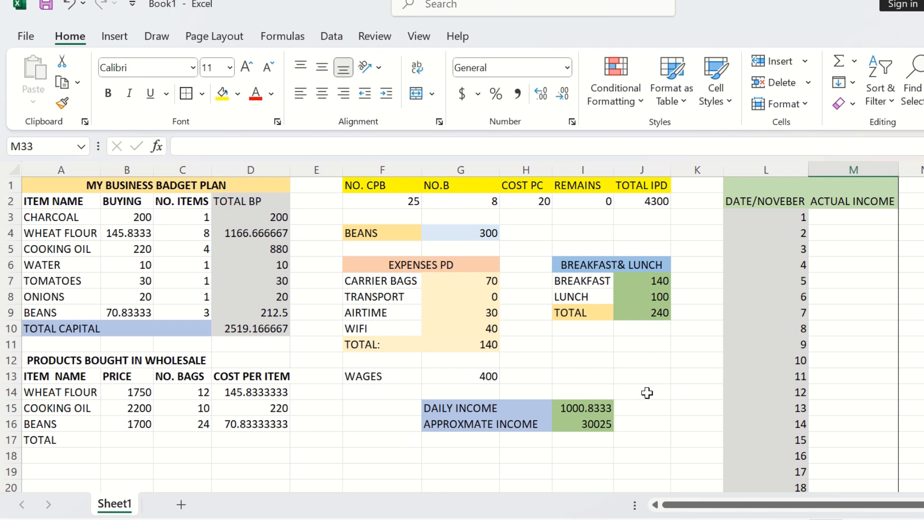
scroll(674, 400, down, 8)
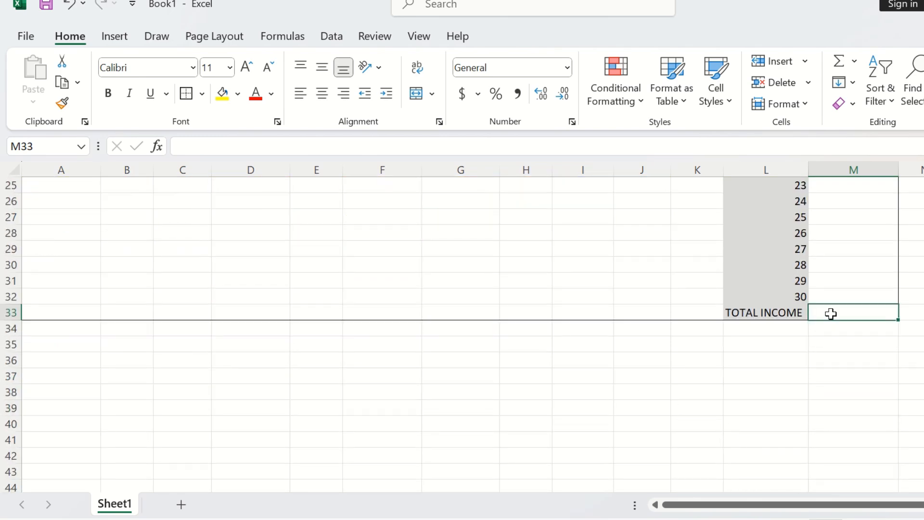
text(=)
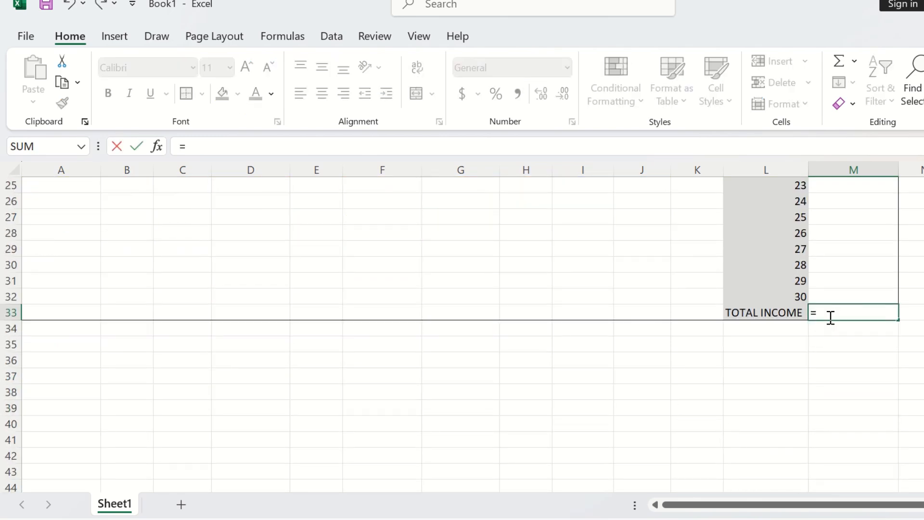
text(SU)
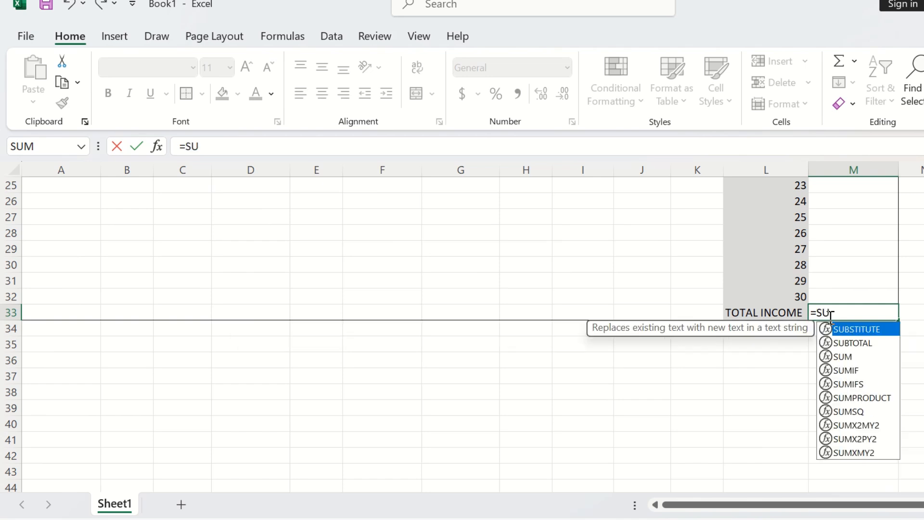
text(M)
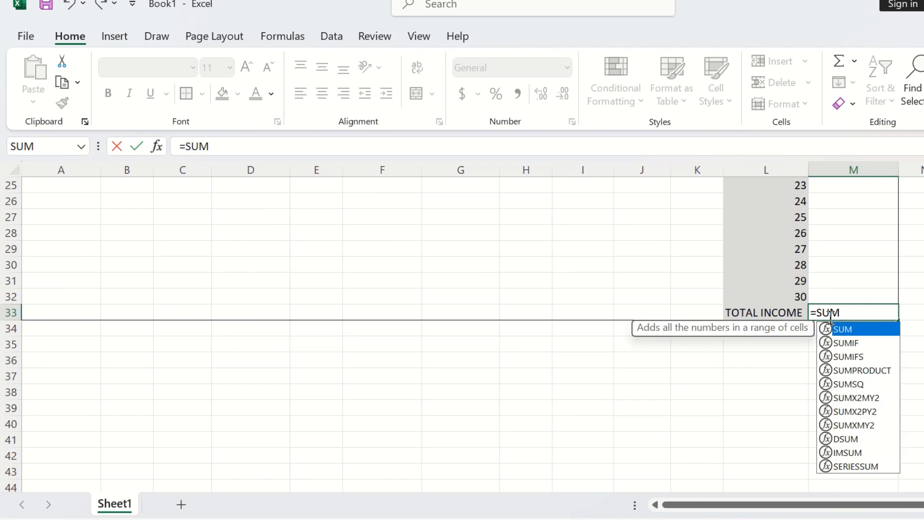
double_click(845, 329)
scroll(877, 205, up, 3)
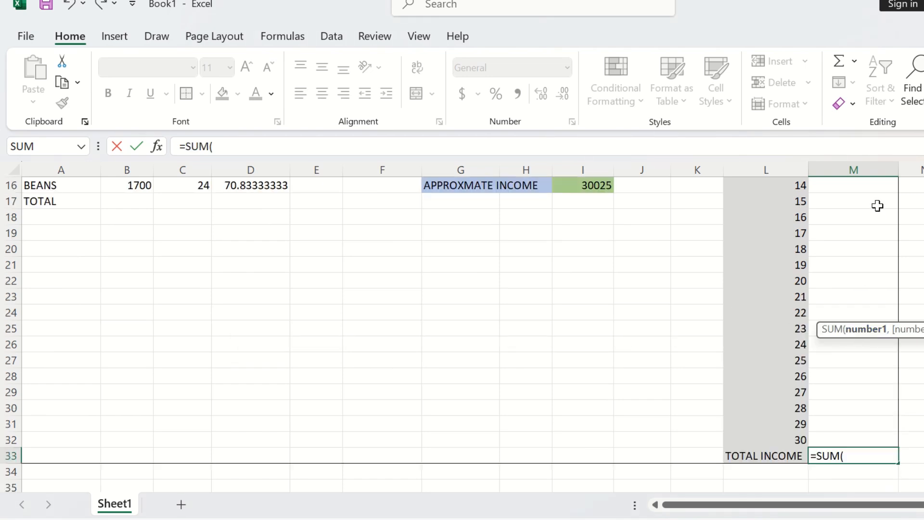
scroll(877, 205, up, 5)
drag(840, 216, 859, 451)
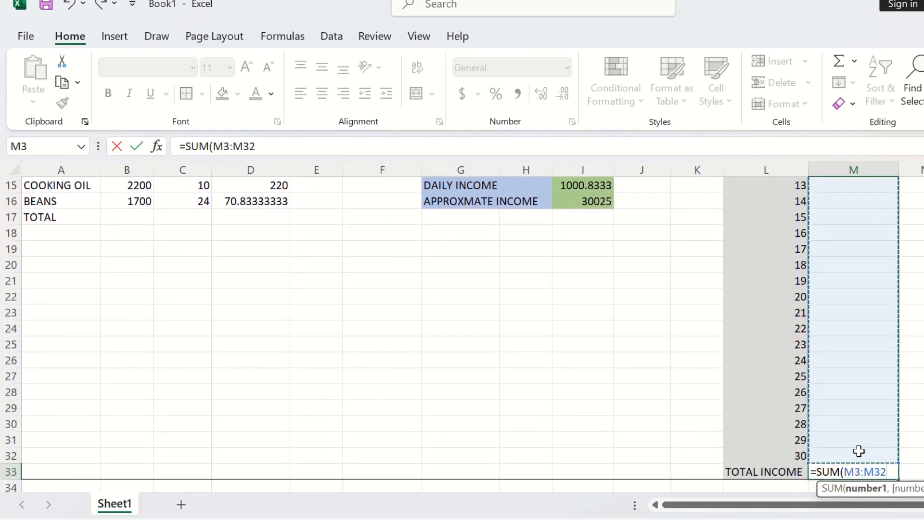
key(Return)
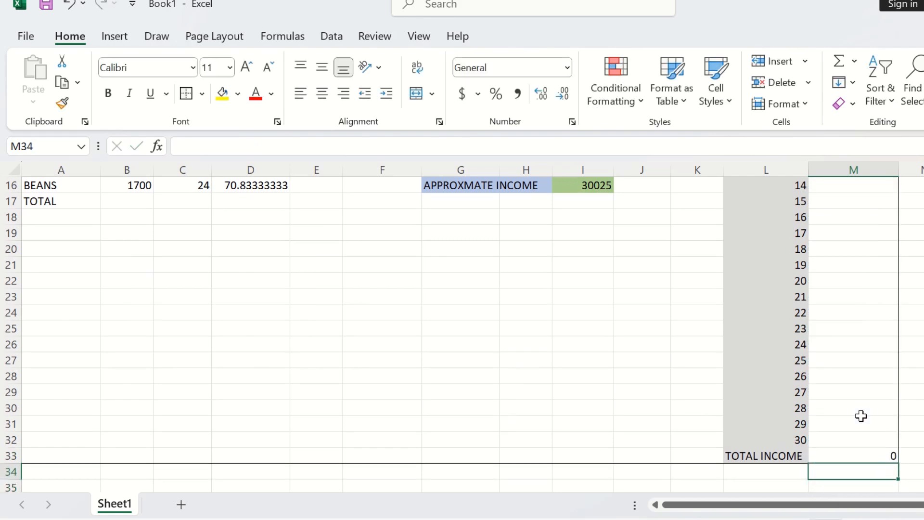
click(851, 455)
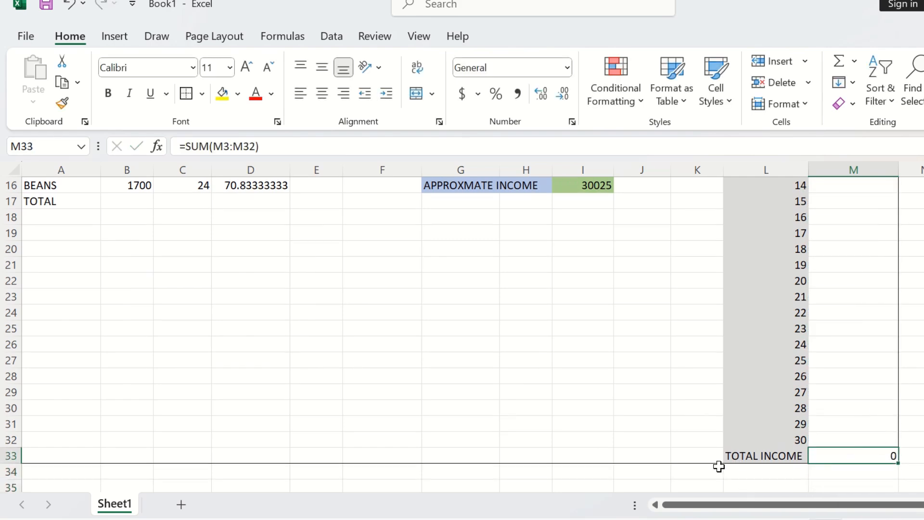
Step: Set the wheat flour wholesale price in B14 to 1850
scroll(621, 429, up, 5)
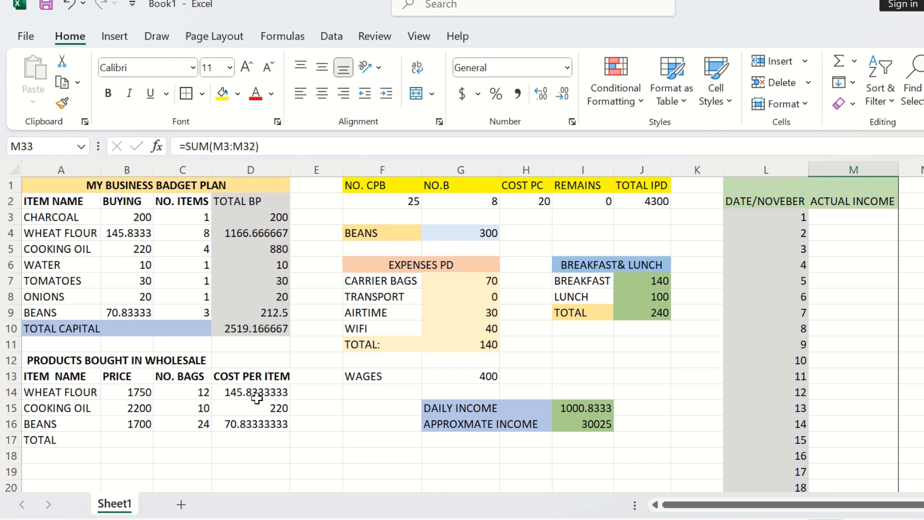
click(138, 392)
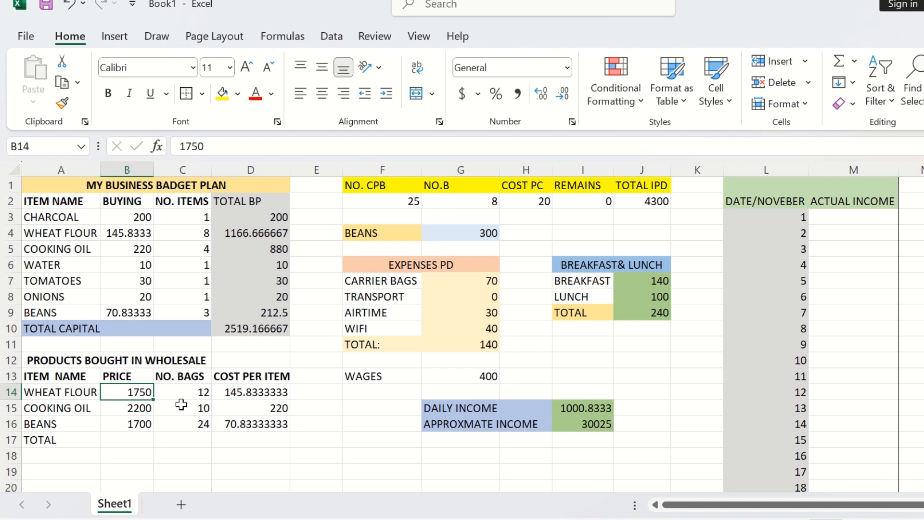
text(185)
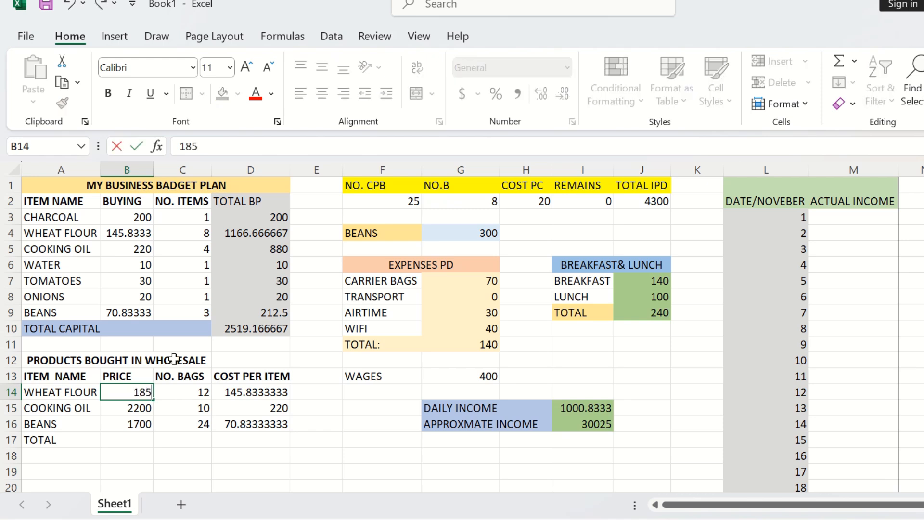
text(0)
key(Return)
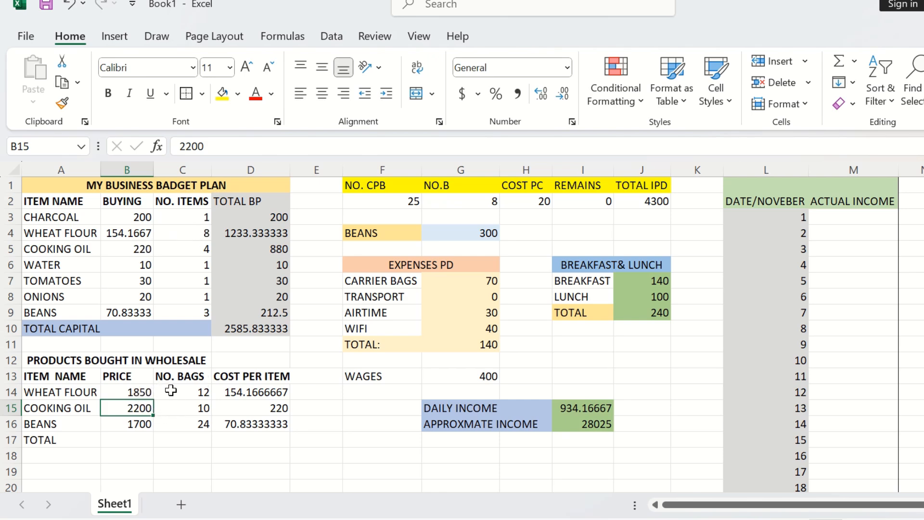
Step: Set the wheat flour item count in C4 to 7 and the cooking oil item count in C5 to 3.5
click(204, 234)
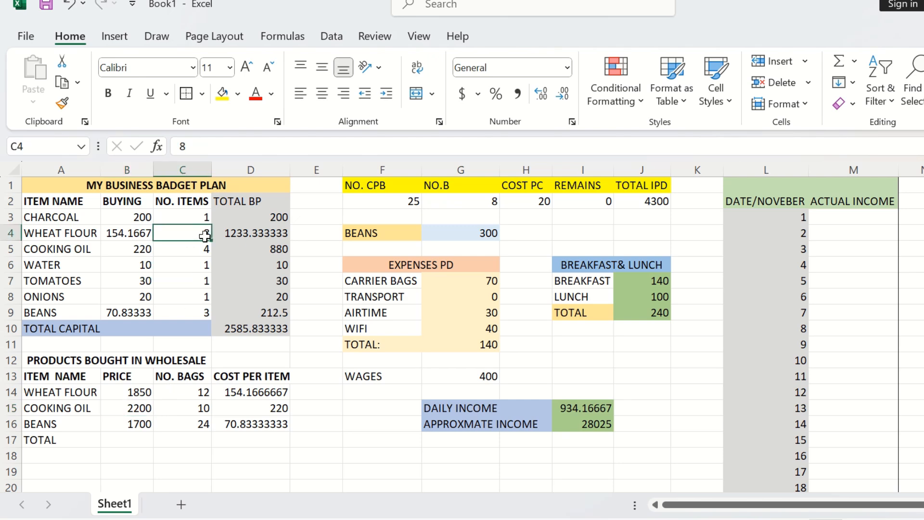
text(7)
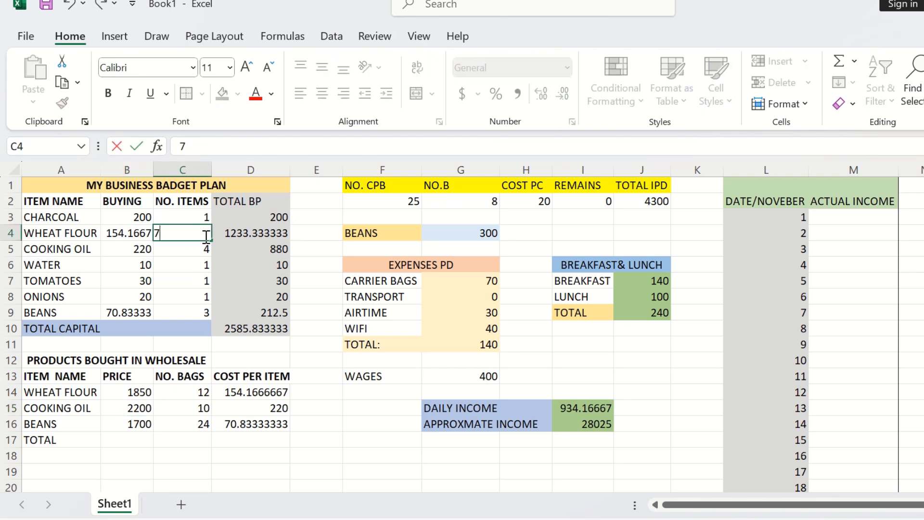
key(Return)
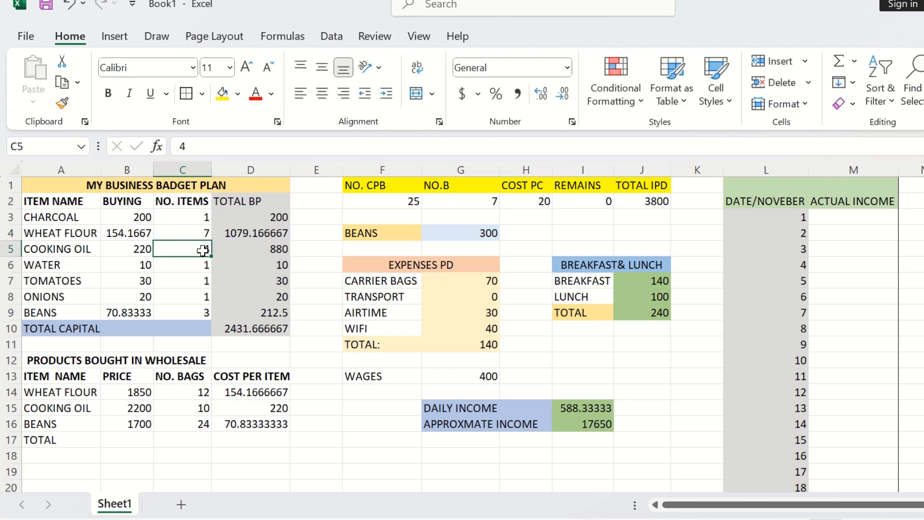
text(3)
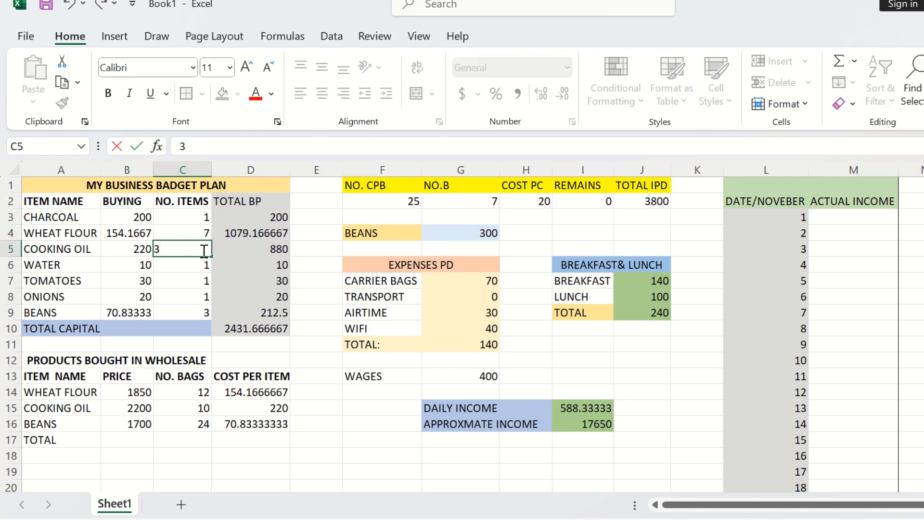
text(.5)
key(Return)
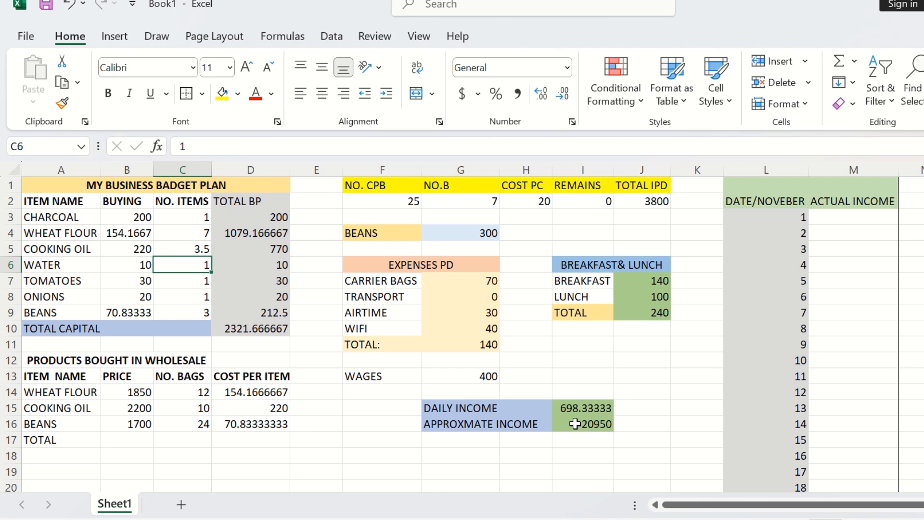
Step: Enter 698 as the actual income for November 1 in M3
click(834, 214)
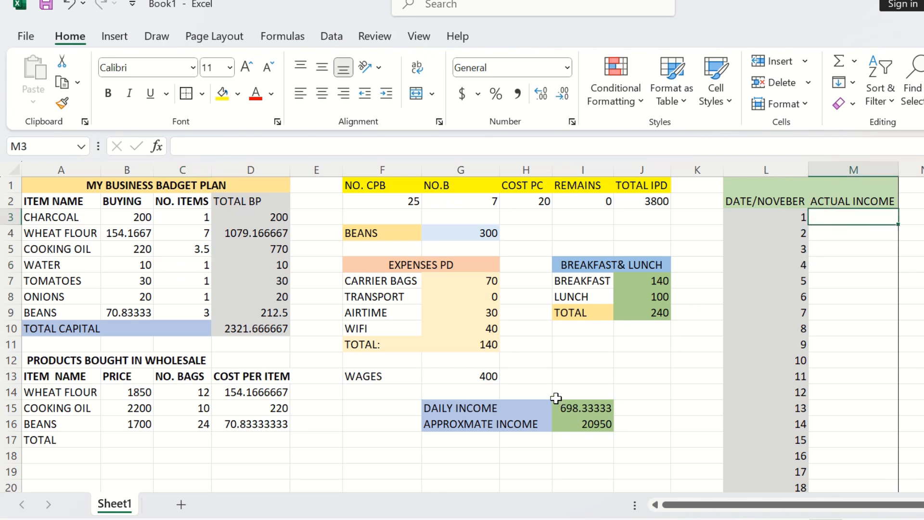
click(592, 407)
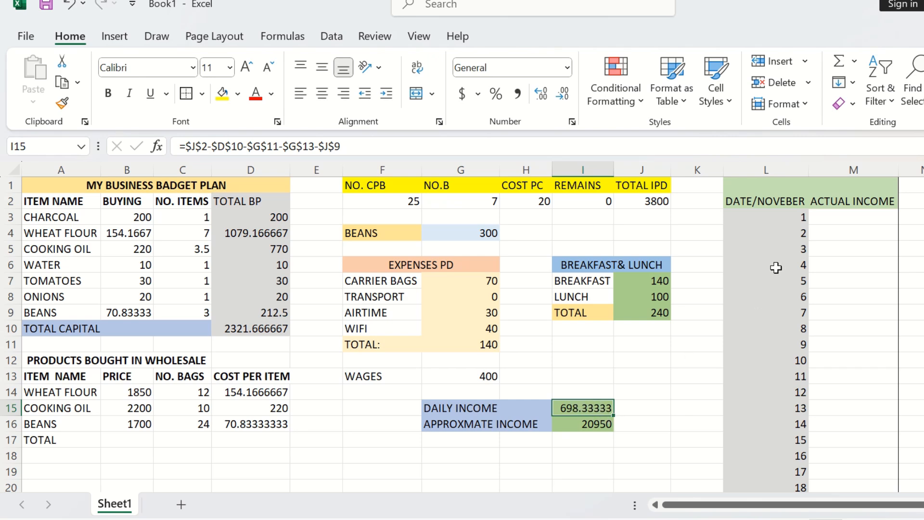
click(819, 217)
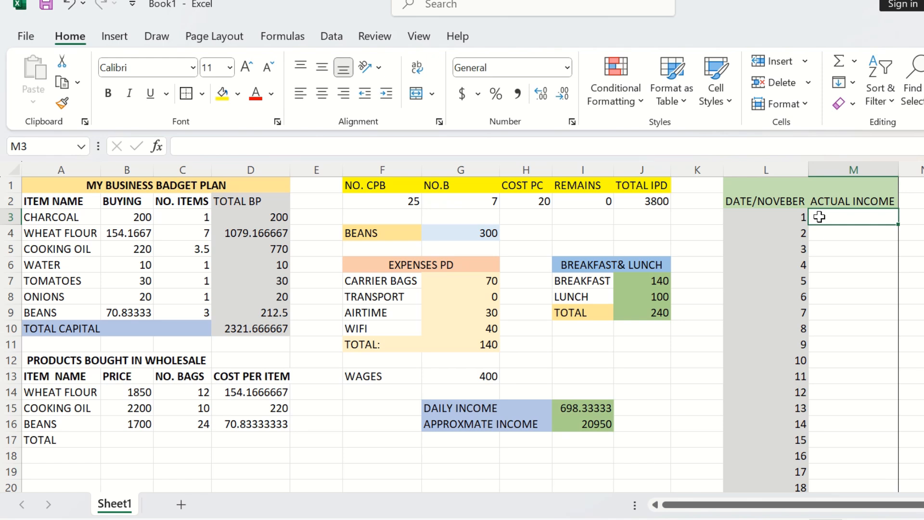
text(=)
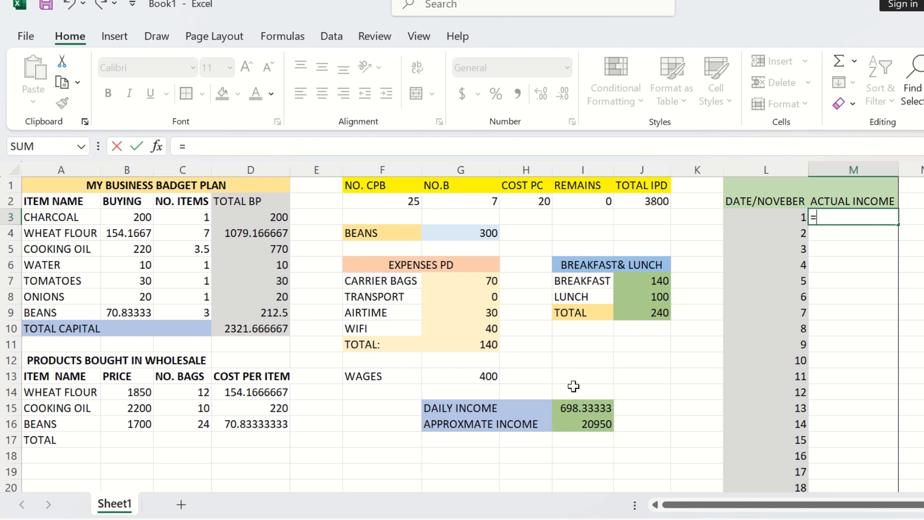
key(Escape)
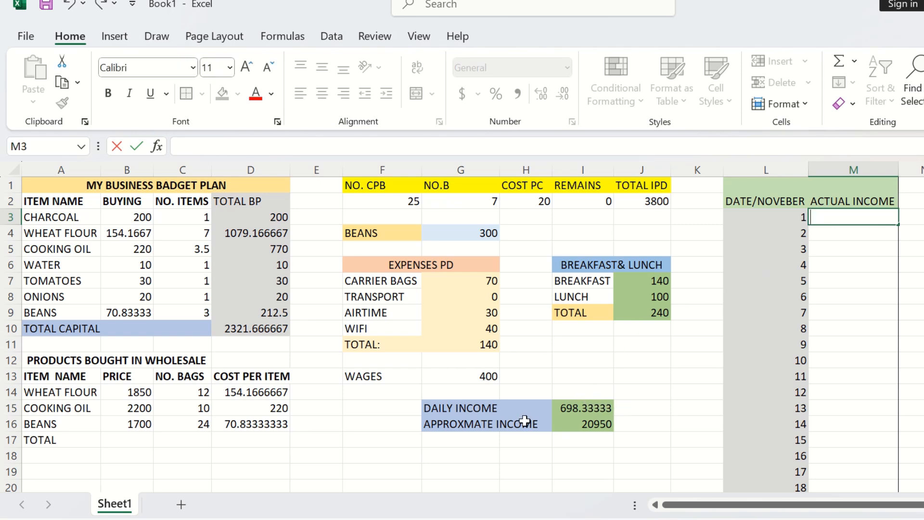
text(6978)
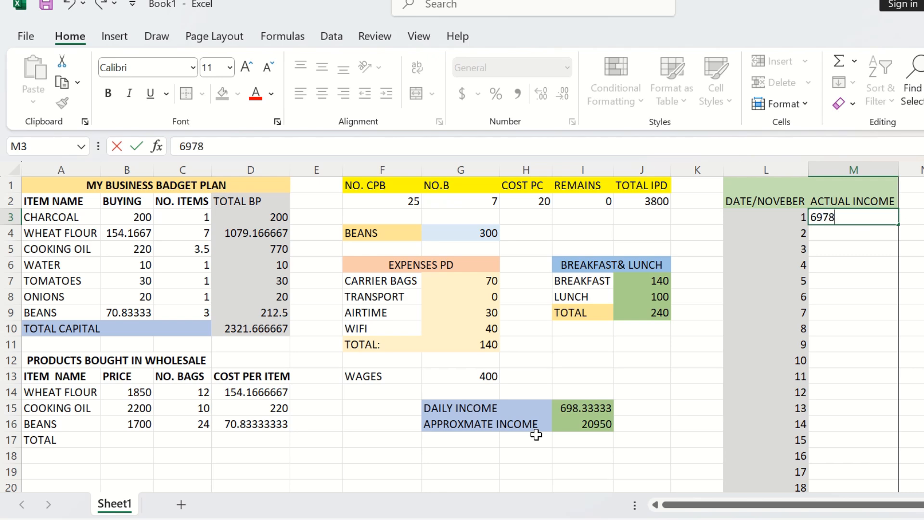
key(BackSpace)
key(BackSpace)
text(8)
key(Return)
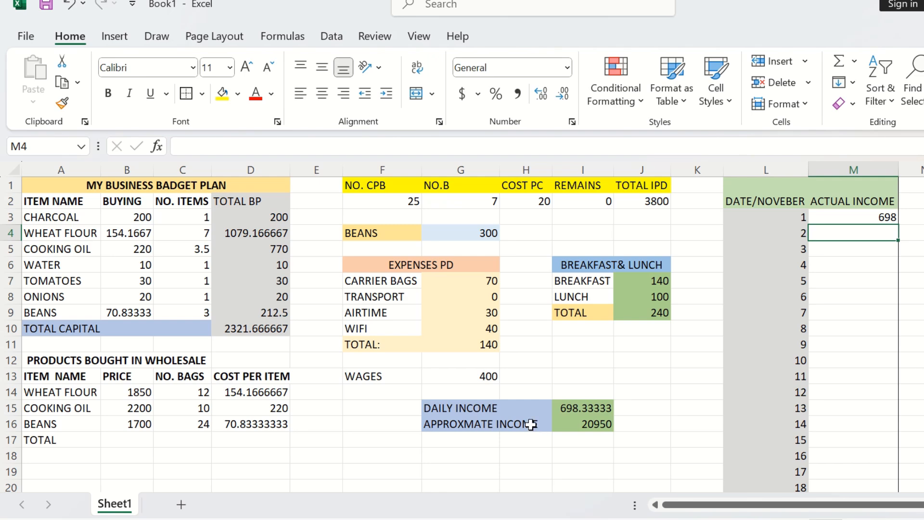
scroll(536, 433, down, 5)
scroll(729, 341, up, 3)
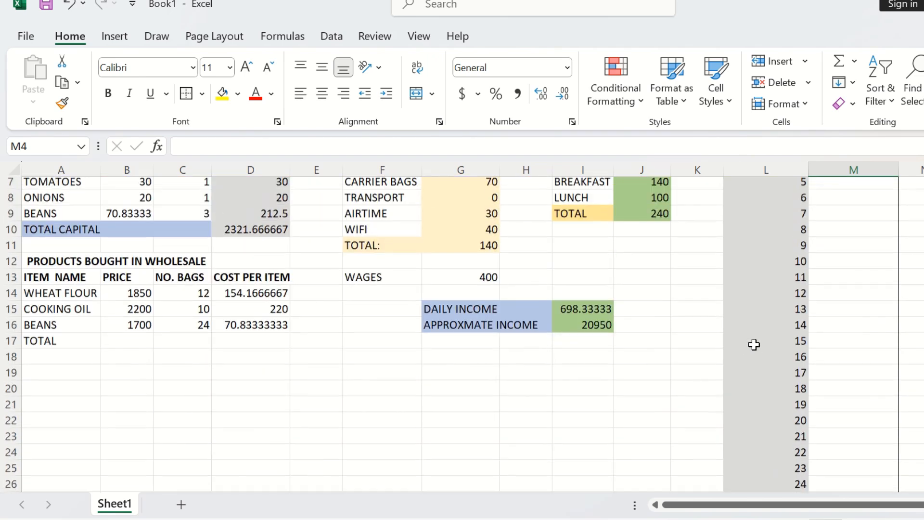
scroll(744, 324, down, 5)
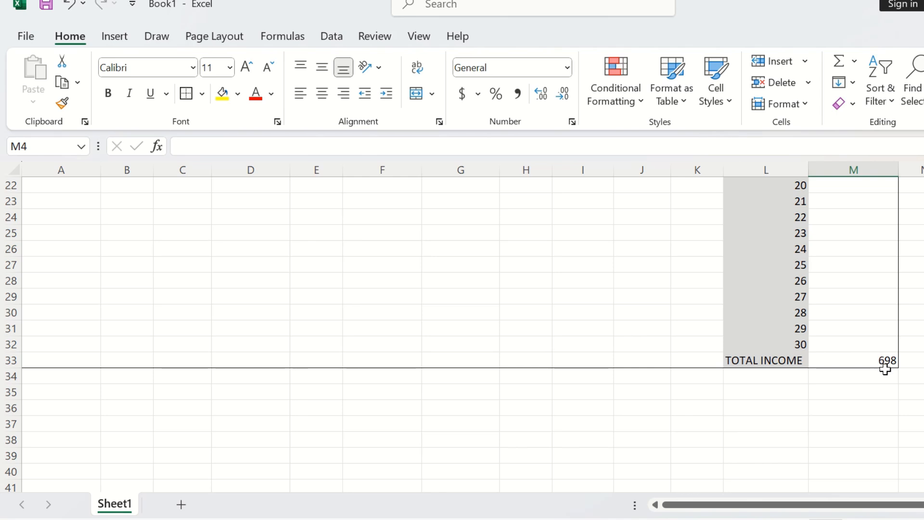
scroll(883, 368, up, 1)
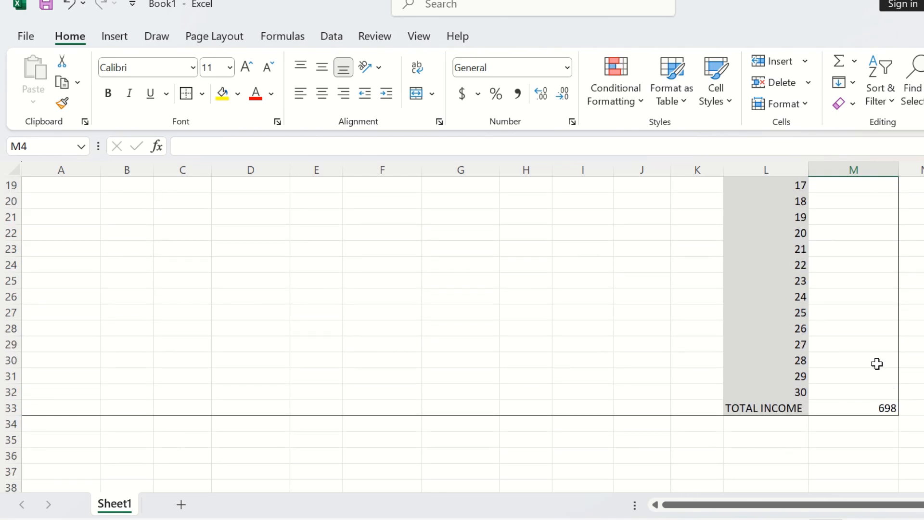
scroll(876, 363, up, 3)
scroll(824, 345, up, 3)
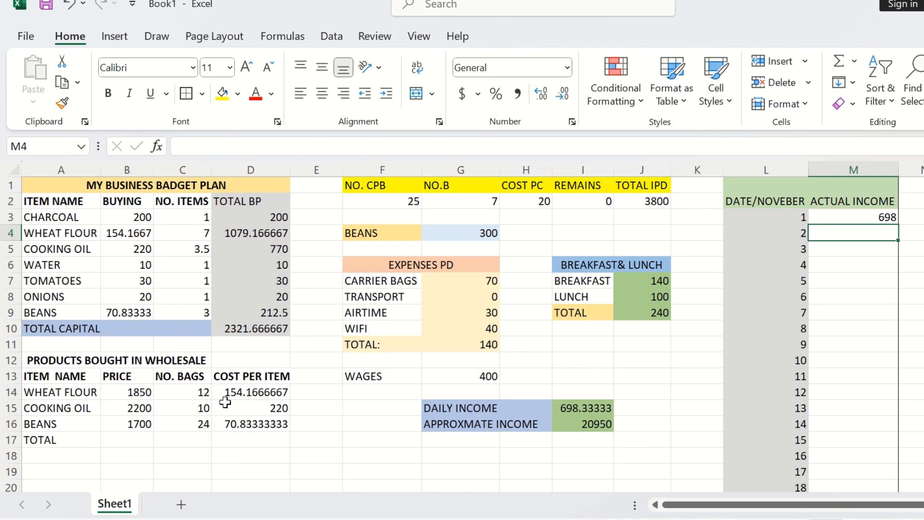
Step: Set the wheat flour wholesale price in B14 to 1910
click(142, 396)
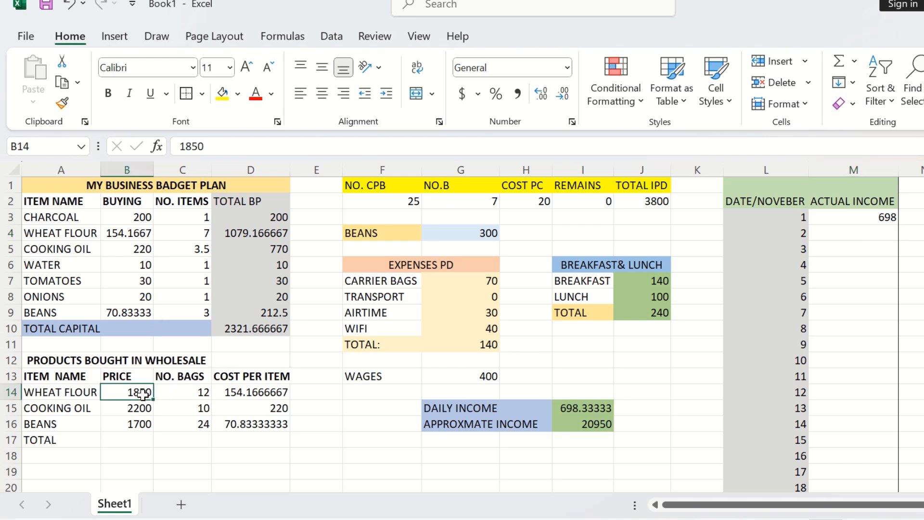
text(19)
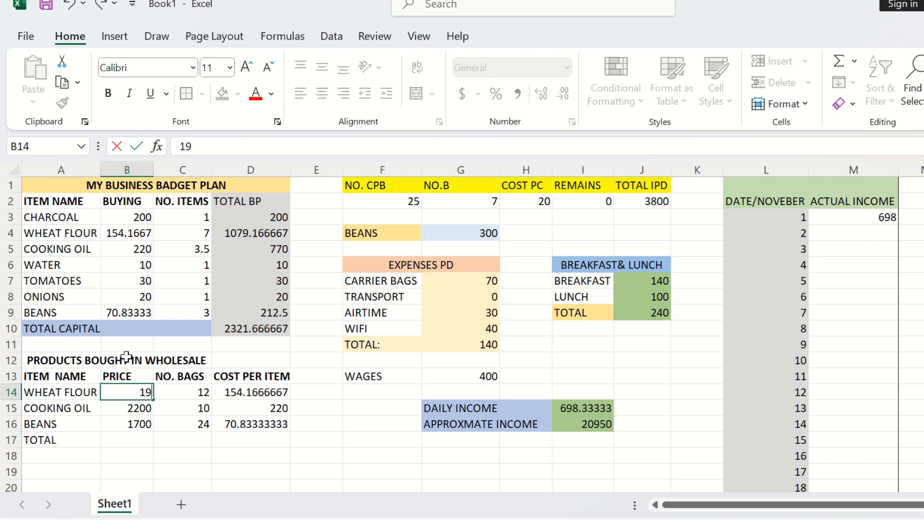
text(10)
key(Return)
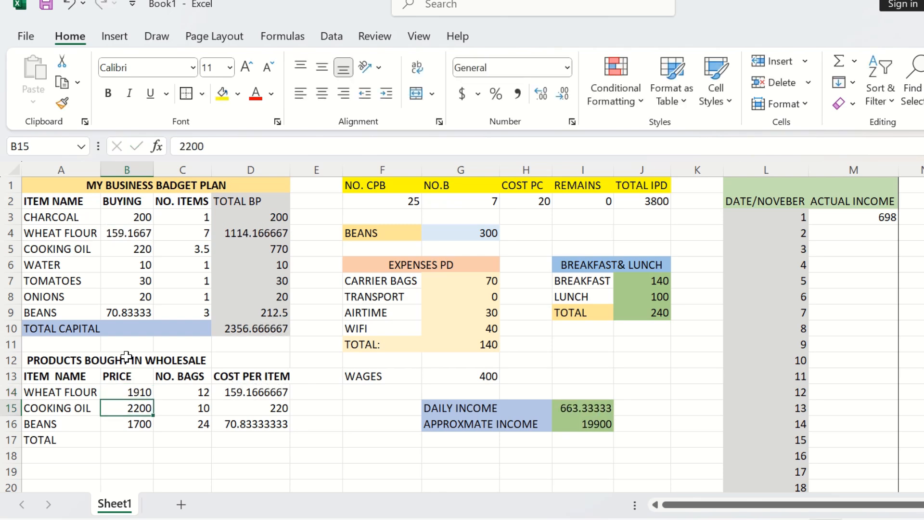
Step: Set the wheat flour item count in C4 to 8 and the cooking oil item count in C5 to 4
click(193, 233)
text(8)
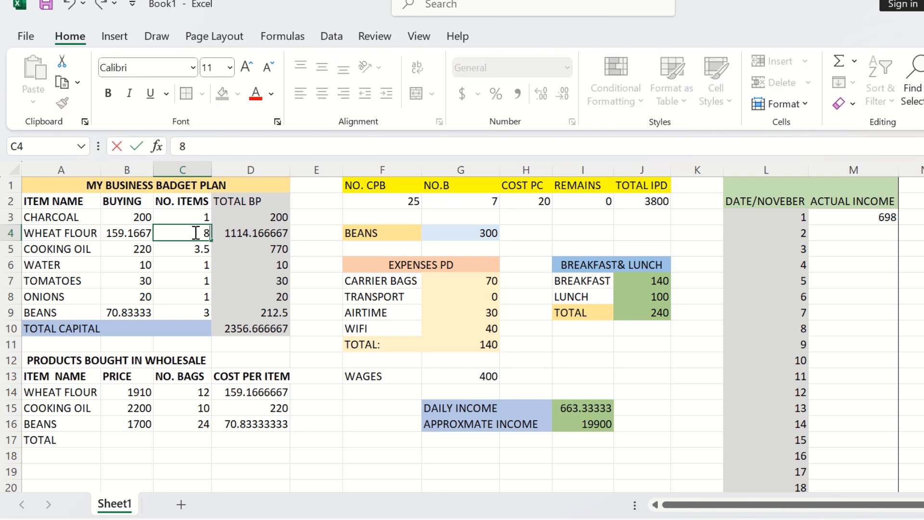
key(Return)
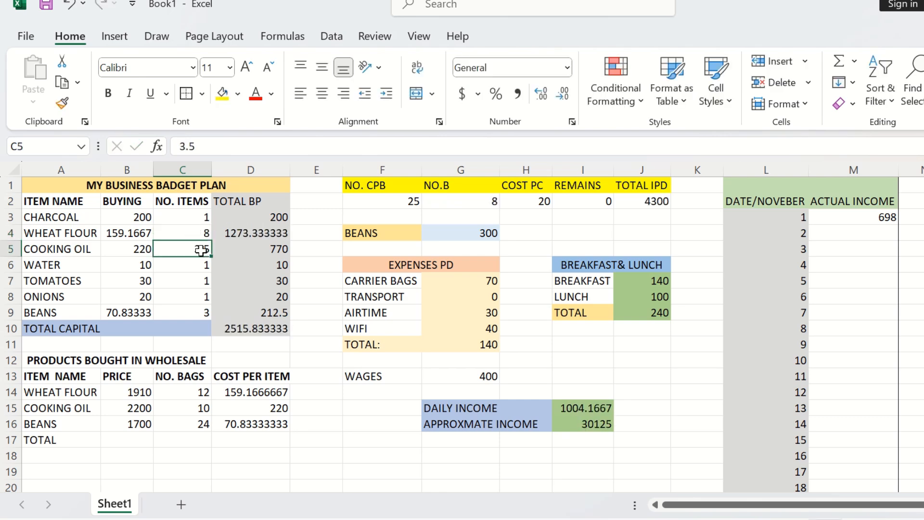
text(4)
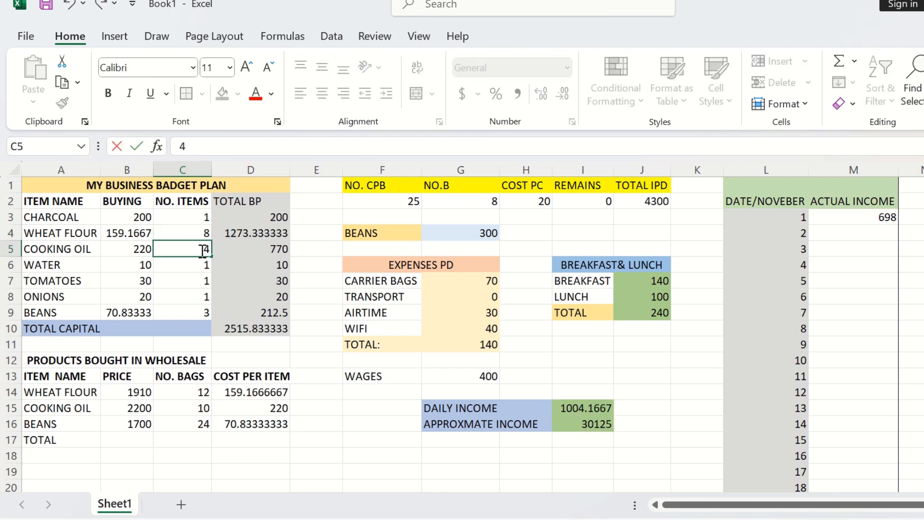
key(Return)
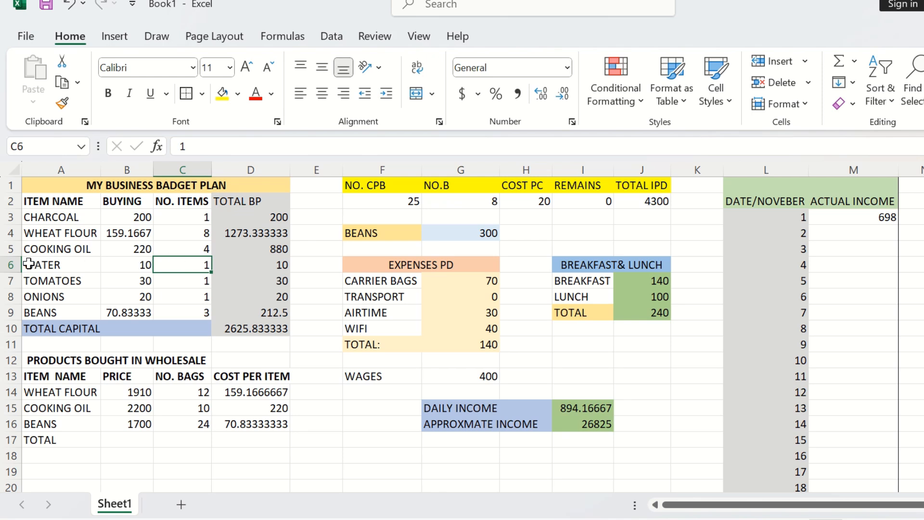
Step: Set the cooking oil wholesale price in B15 to 2350
click(200, 250)
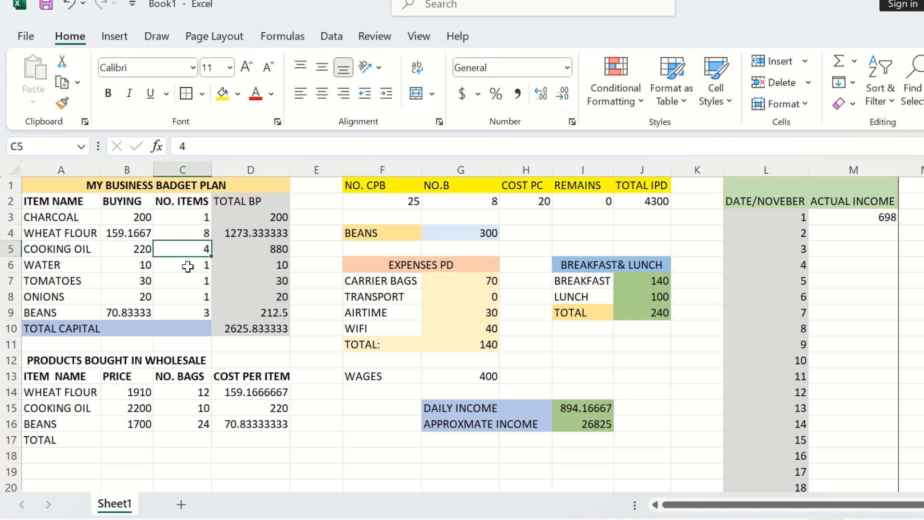
click(145, 407)
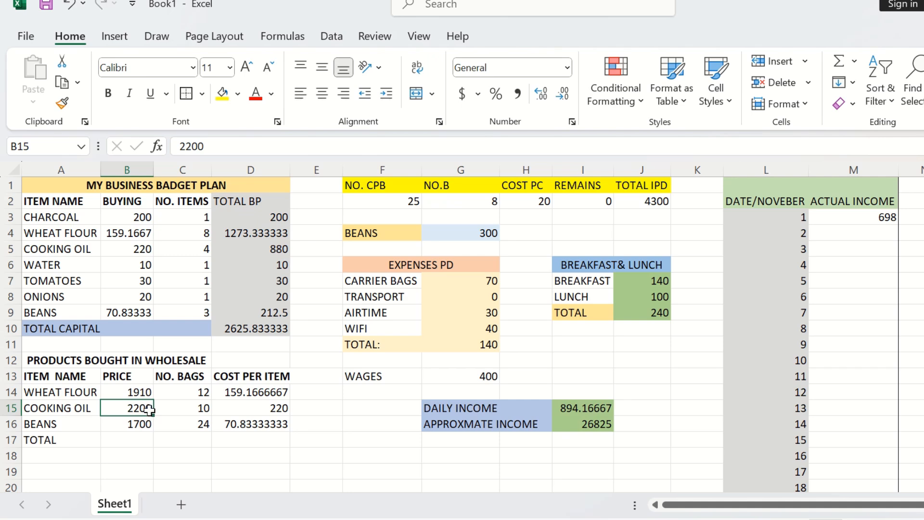
text(2350)
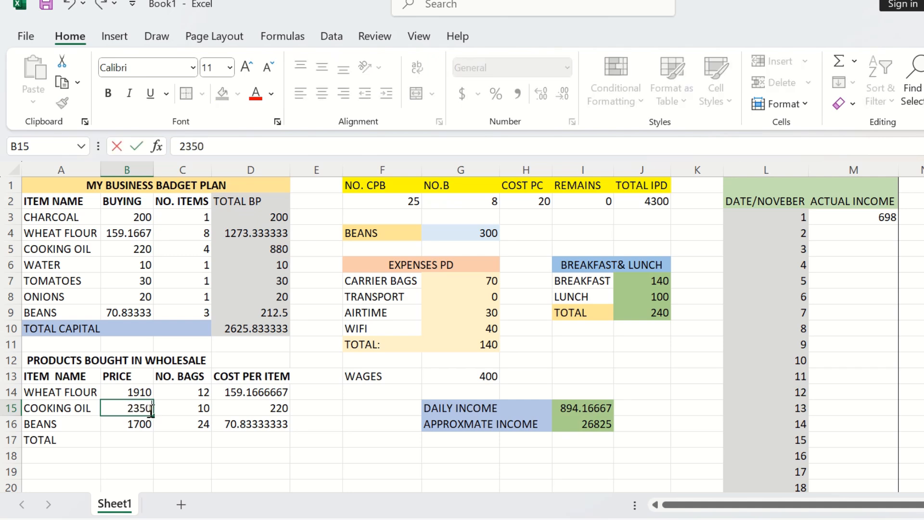
key(Return)
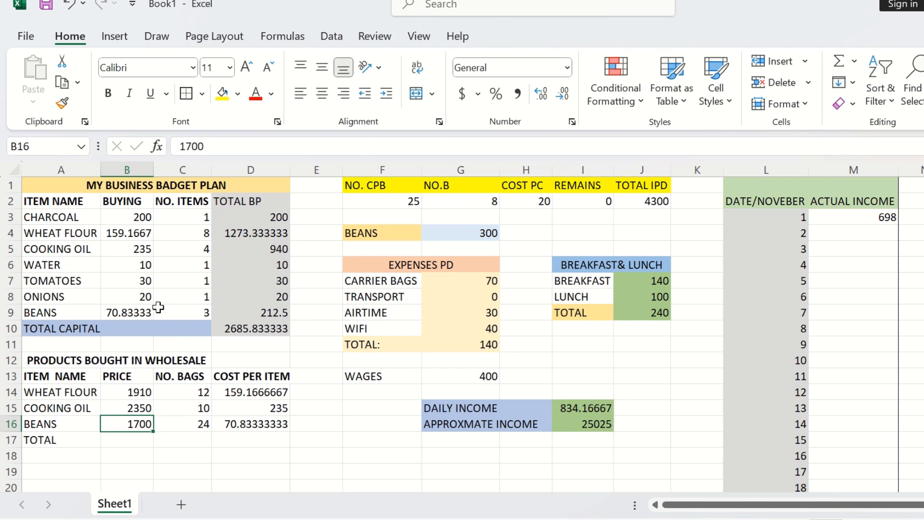
Step: Set the breakfast cost in J7 to 100
click(190, 251)
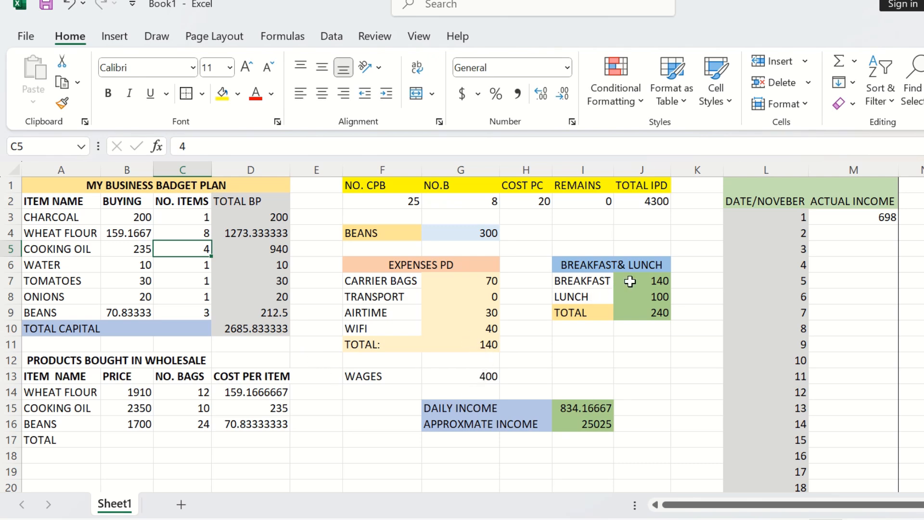
click(655, 282)
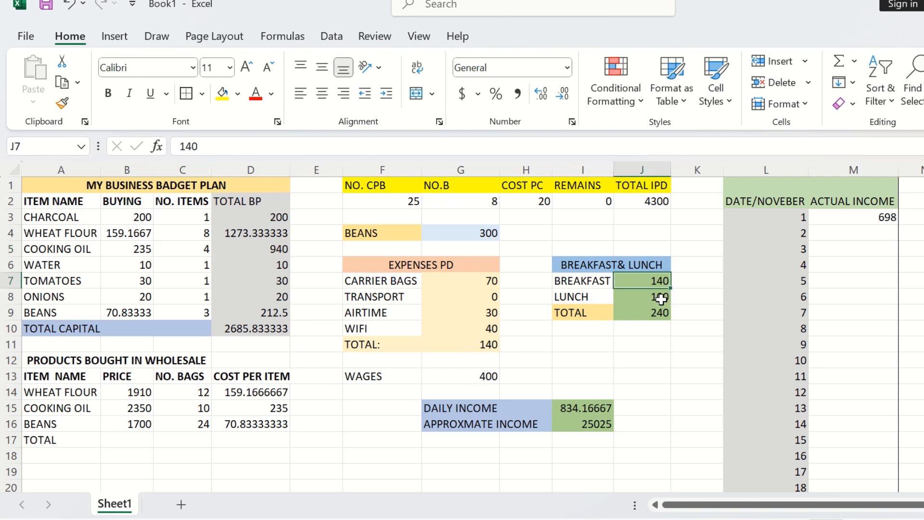
text(100)
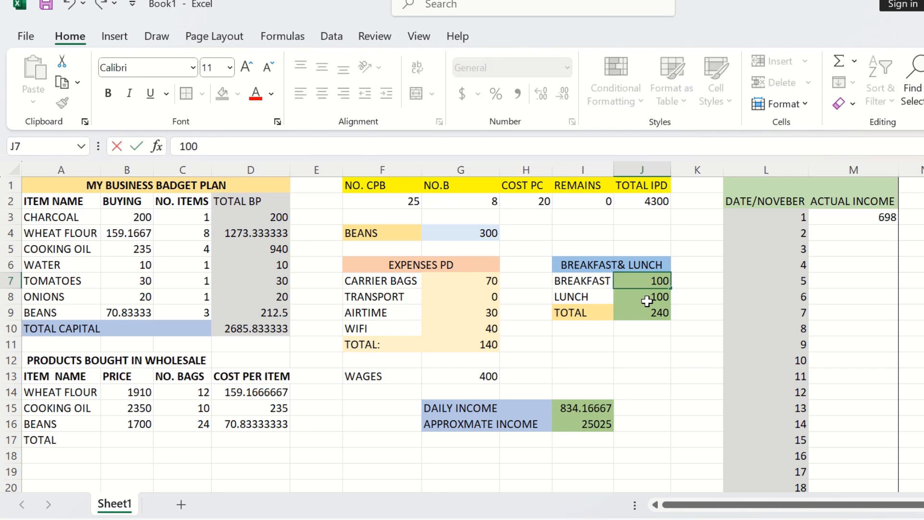
key(Return)
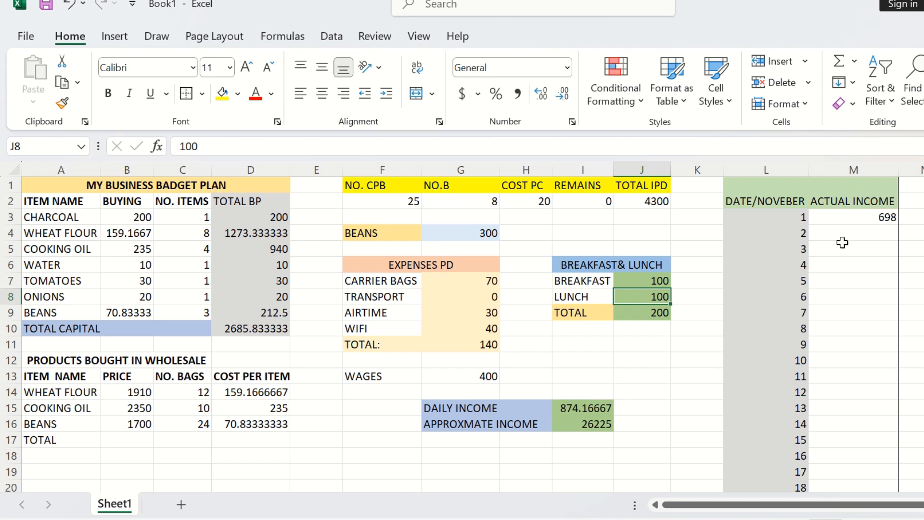
Step: Enter 874 as the actual income for November 2 in M4
click(871, 233)
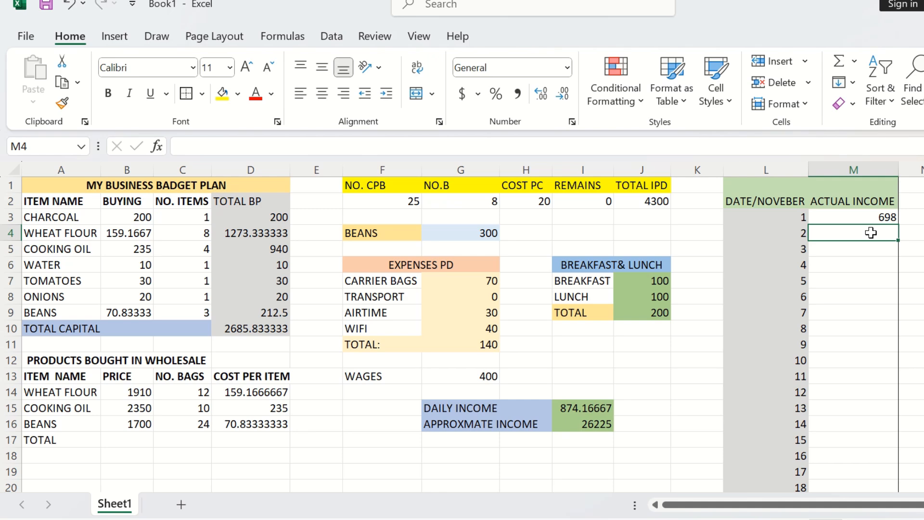
text(8)
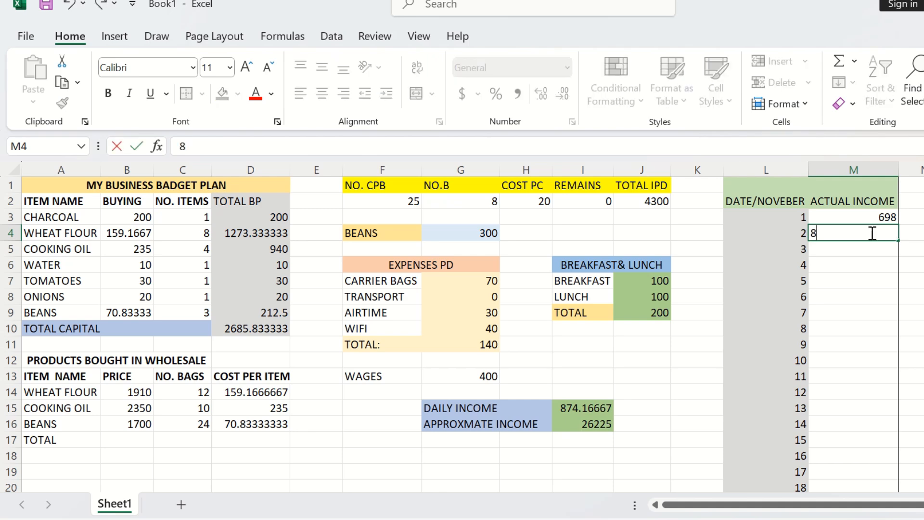
text(74)
key(Return)
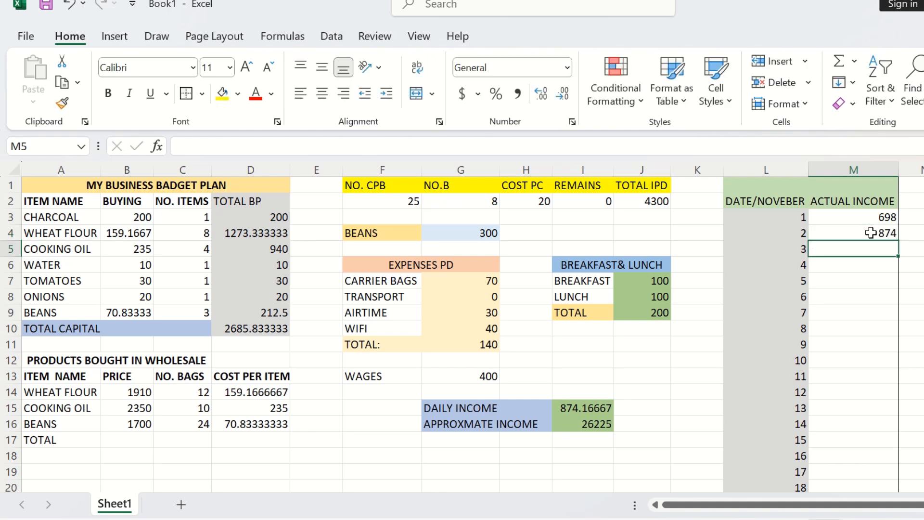
Step: Review the November total income row and the budget tables above it
scroll(894, 273, down, 6)
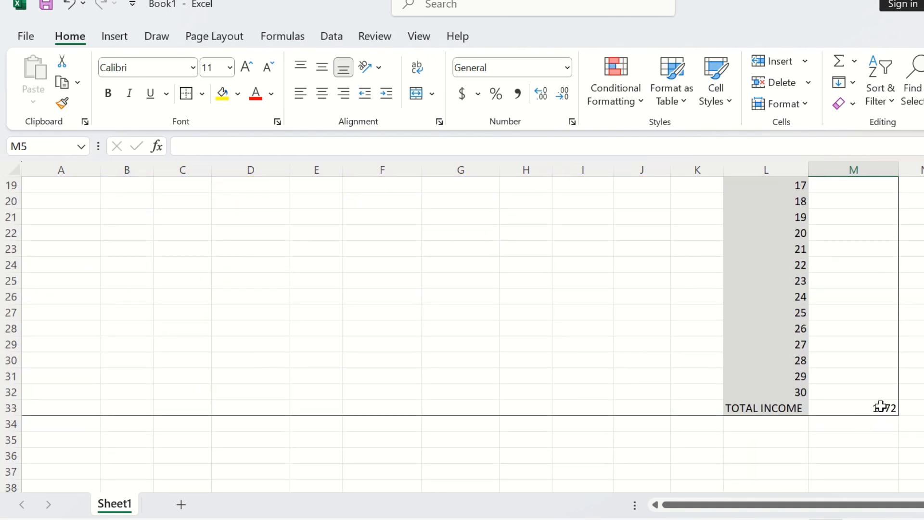
scroll(846, 412, up, 5)
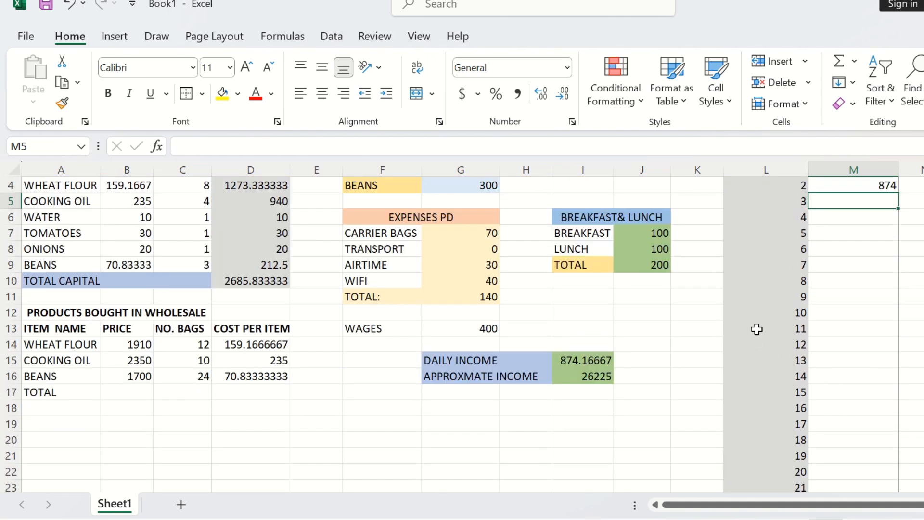
scroll(786, 346, up, 1)
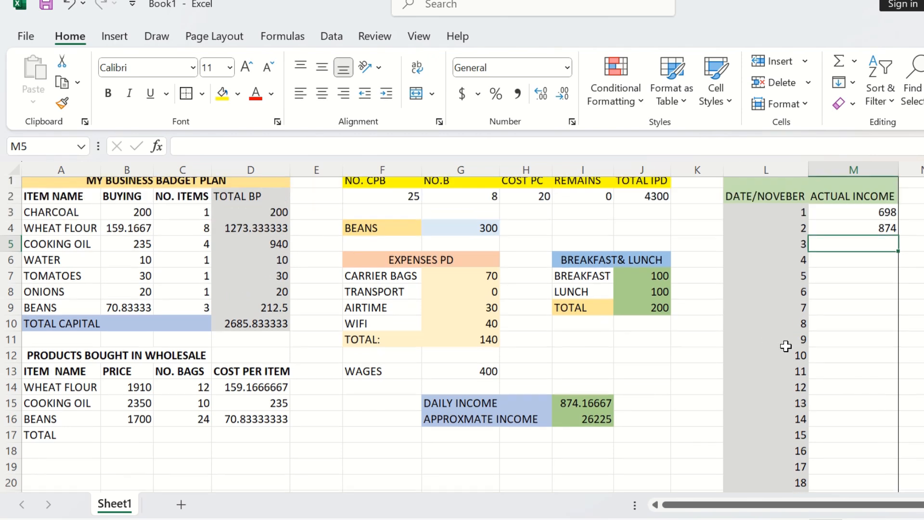
scroll(704, 336, down, 3)
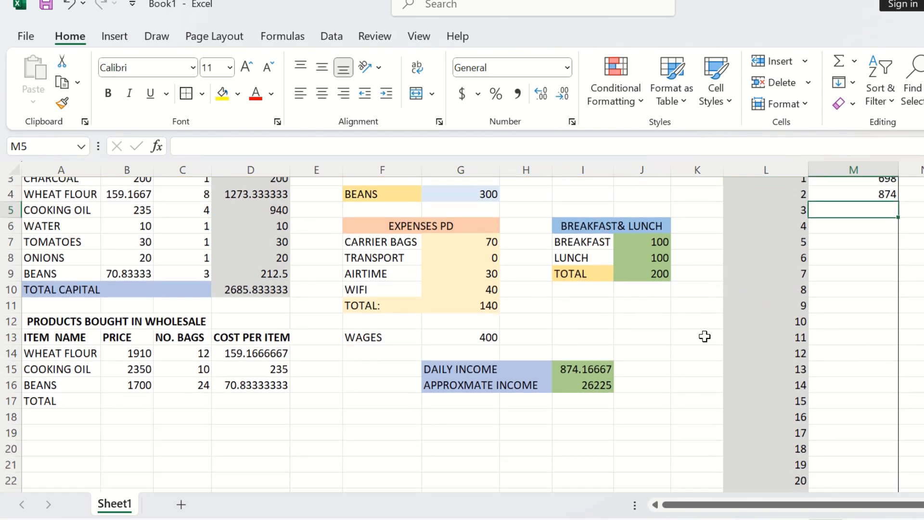
scroll(705, 336, down, 3)
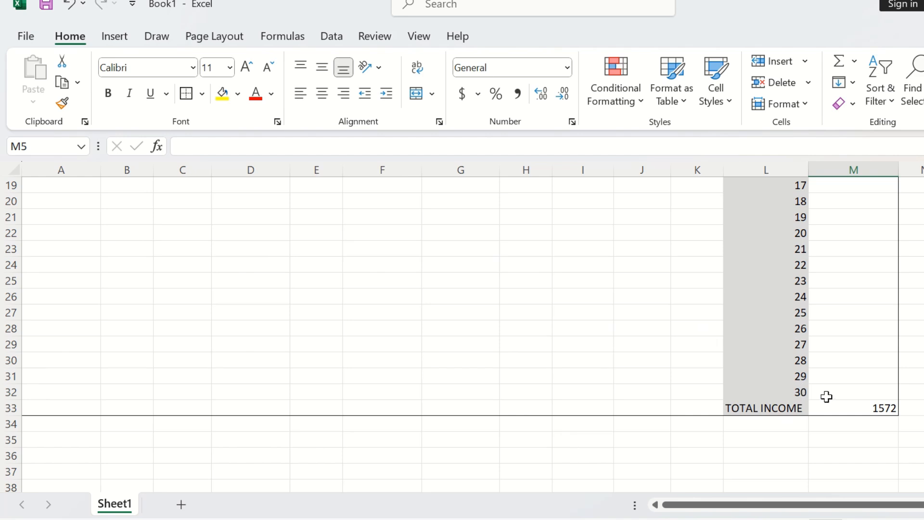
scroll(840, 407, up, 5)
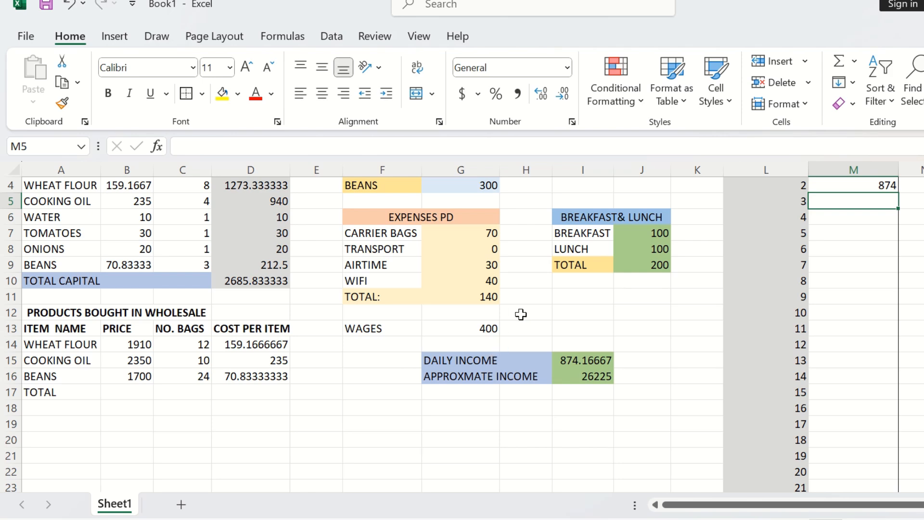
scroll(521, 314, up, 1)
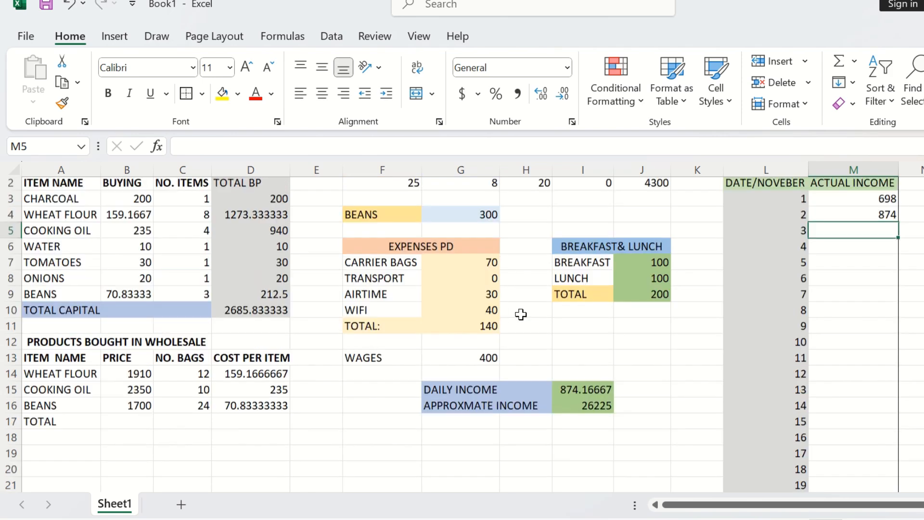